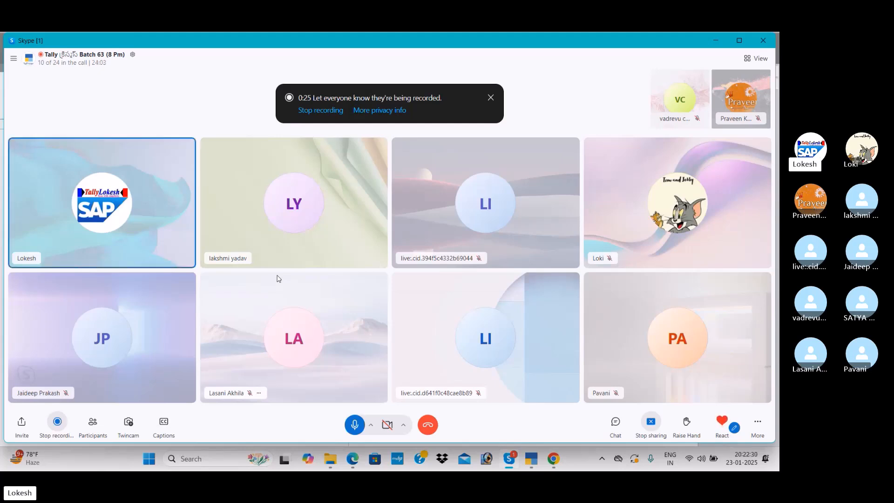
Open the invoice SV_0851_24-25 from the JANUARY 2025 folder inside TALLY INVOICES on drive D
{"action": "mouse_move", "coordinate": [330, 458]}
{"action": "left_click", "coordinate": [341, 409]}
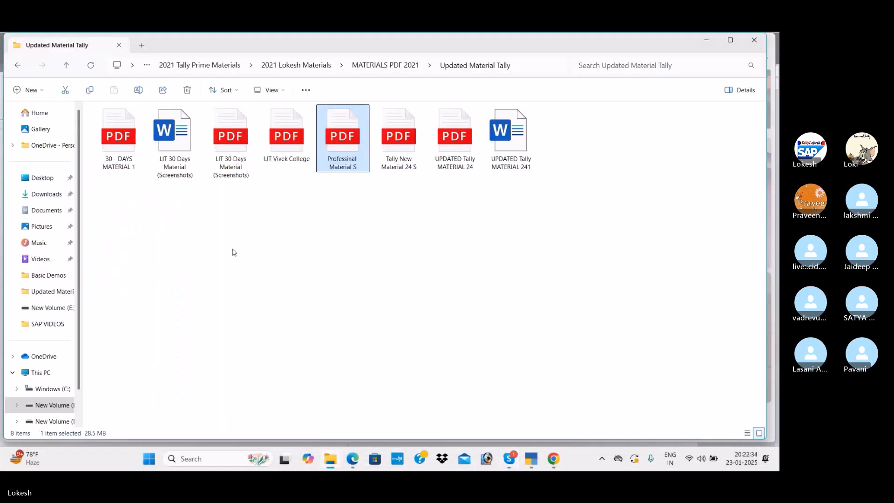
{"action": "left_click", "coordinate": [60, 408]}
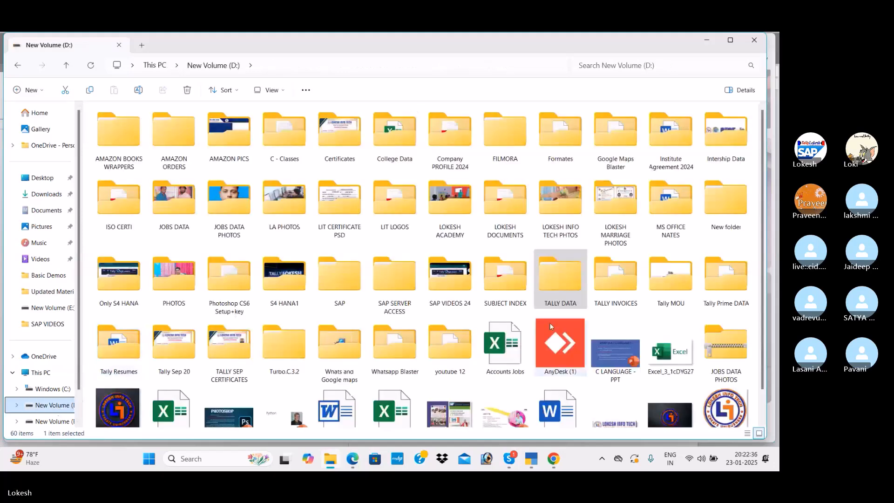
{"action": "double_click", "coordinate": [610, 279]}
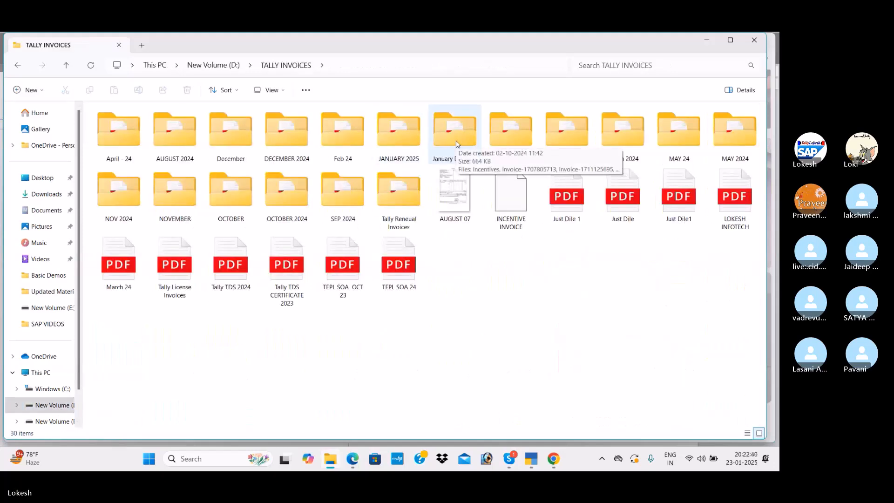
{"action": "double_click", "coordinate": [412, 142]}
{"action": "left_click", "coordinate": [253, 126]}
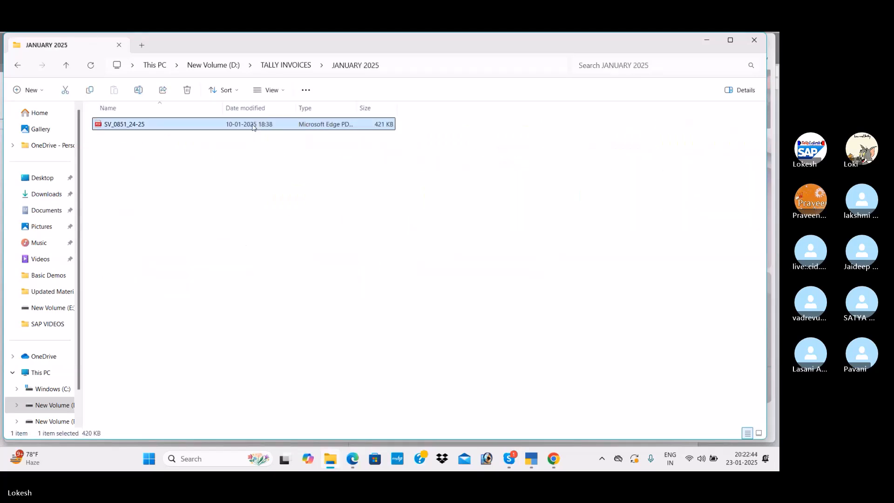
{"action": "double_click", "coordinate": [253, 125]}
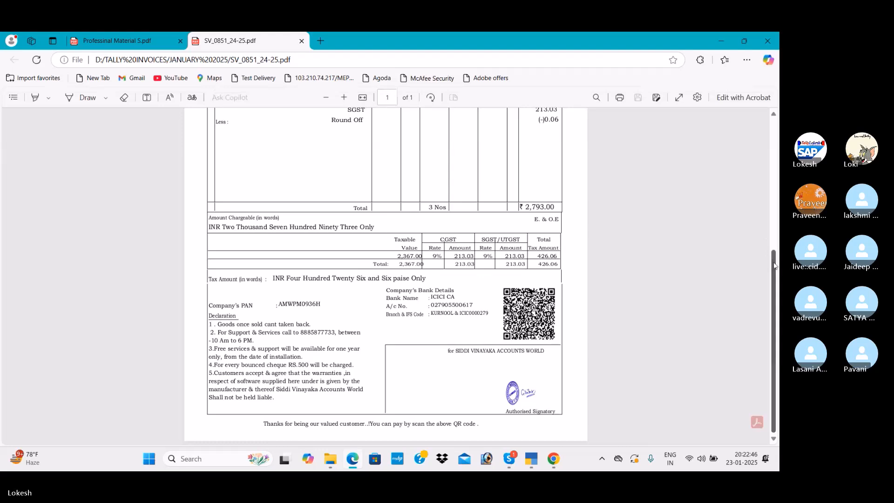
Review the tax invoice from the supplier and buyer details down to the item, GST and bank details
{"action": "scroll", "coordinate": [775, 266], "scroll_direction": "up", "scroll_amount": 5}
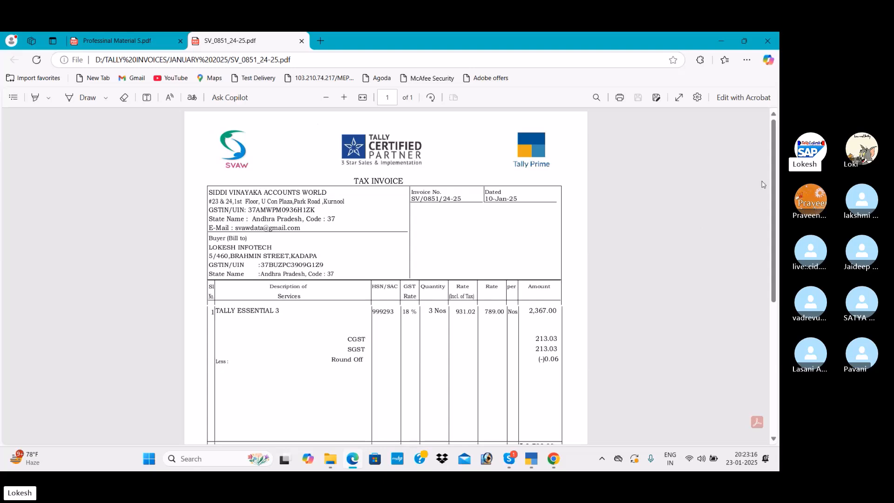
{"action": "scroll", "coordinate": [762, 195], "scroll_direction": "down", "scroll_amount": 3}
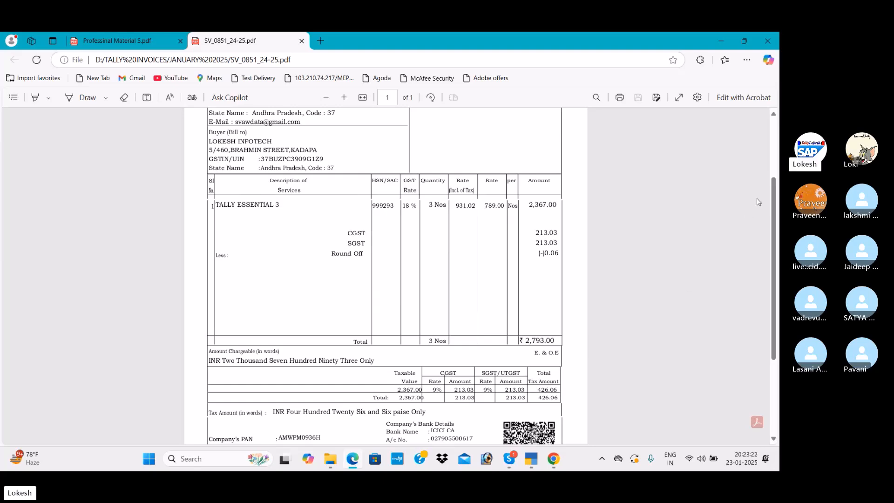
{"action": "left_click_drag", "start_coordinate": [775, 199], "coordinate": [775, 278]}
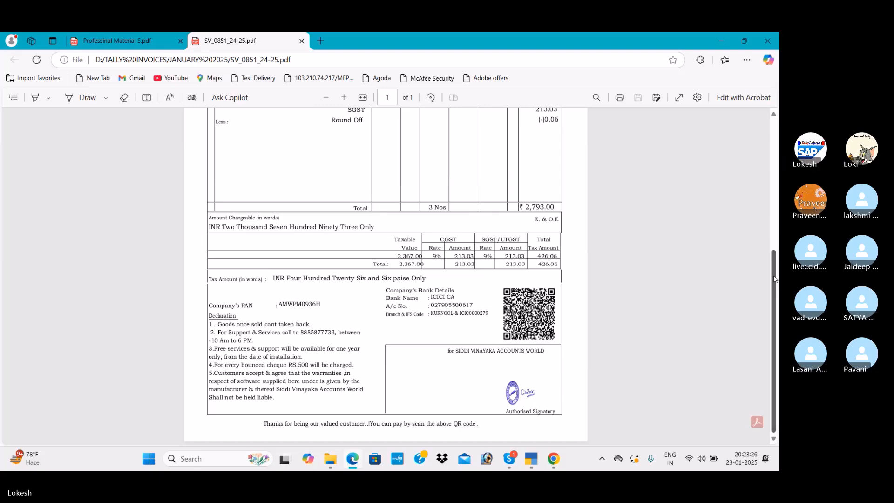
{"action": "left_click_drag", "start_coordinate": [775, 278], "coordinate": [759, 225]}
{"action": "scroll", "coordinate": [758, 225], "scroll_direction": "up", "scroll_amount": 5}
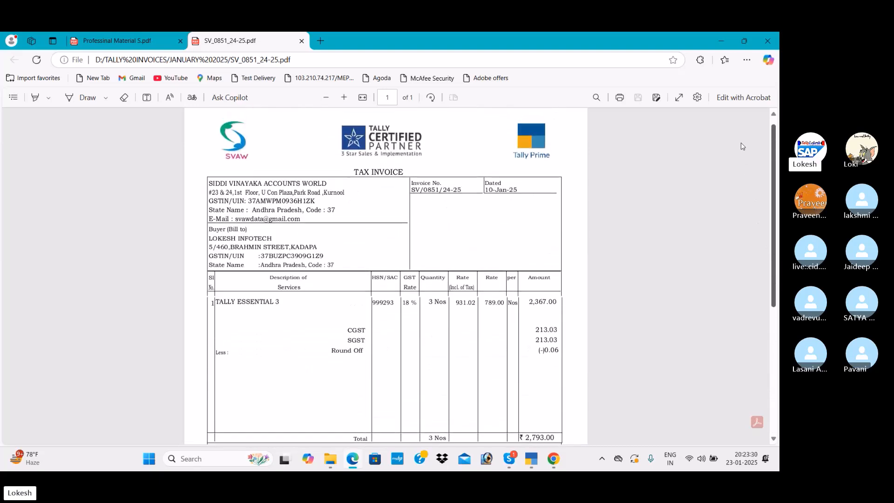
{"action": "scroll", "coordinate": [741, 135], "scroll_direction": "up", "scroll_amount": 1}
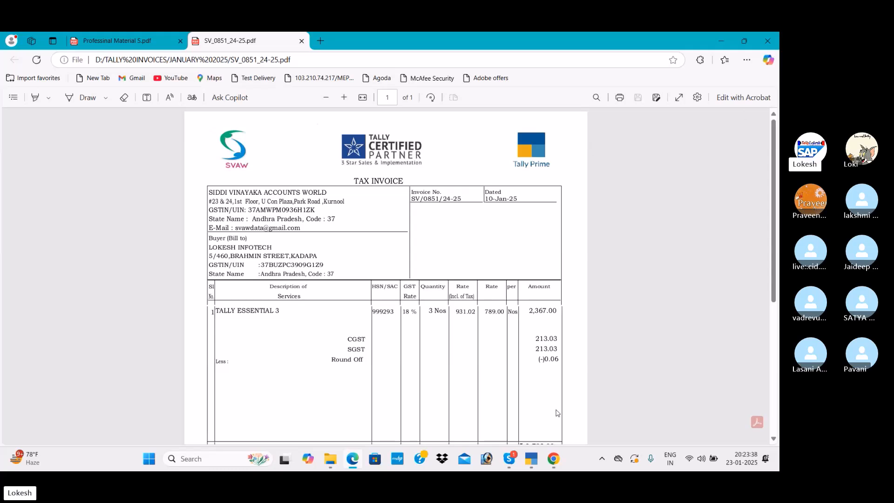
Switch to TallyPrime and check the sales voucher entry screen, returning to the Gateway of Tally without saving
{"action": "left_click", "coordinate": [533, 460]}
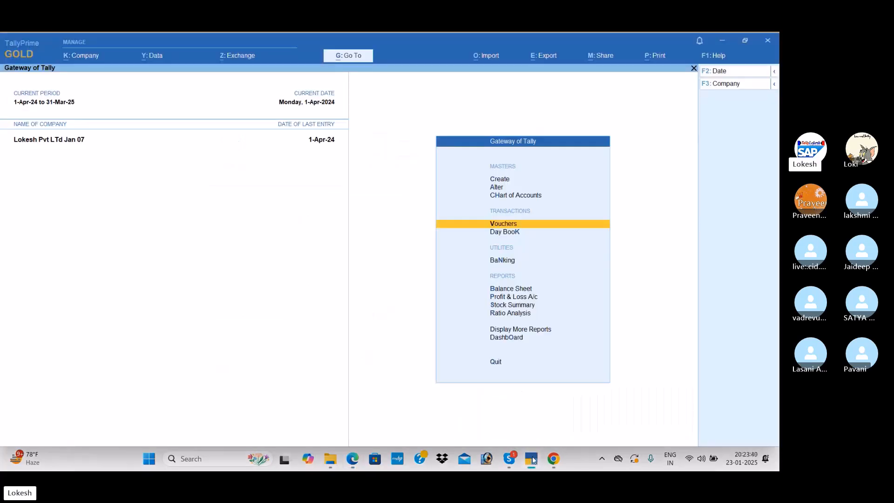
{"action": "key", "text": "Return"}
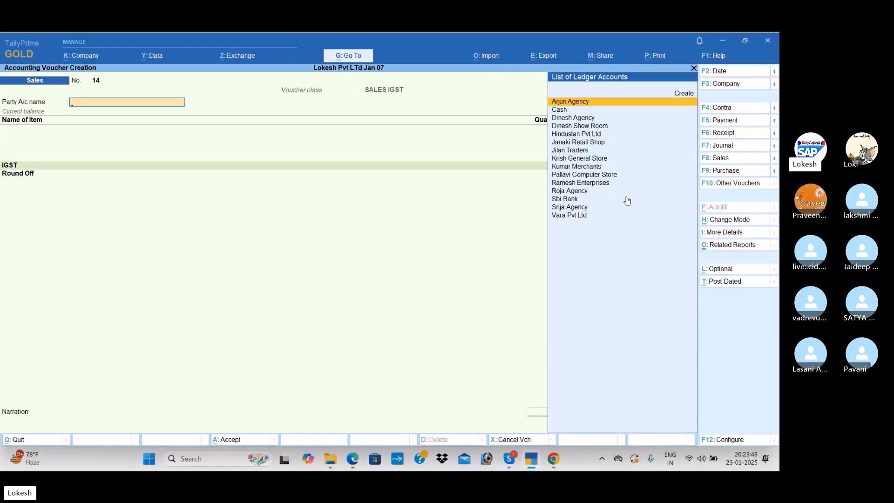
{"action": "key", "text": "Escape"}
{"action": "key", "text": "y"}
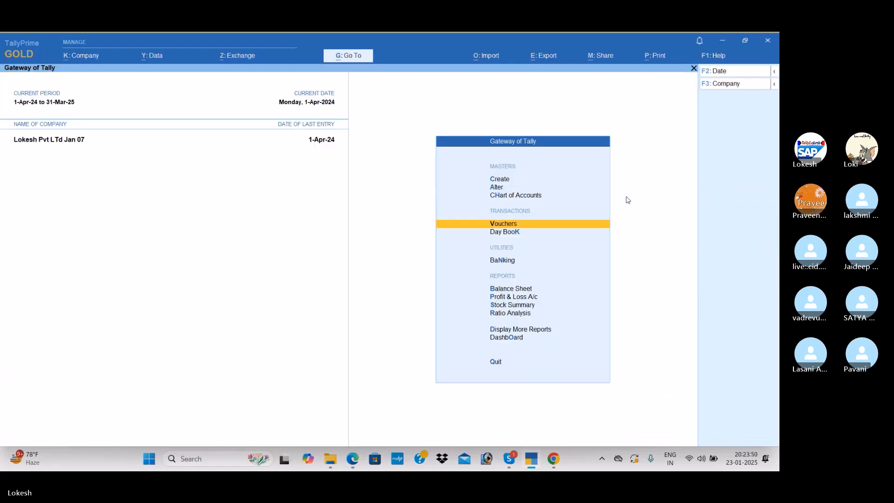
Open the Sales voucher type for alteration
{"action": "key", "text": "Up"}
{"action": "key", "text": "Up"}
{"action": "key", "text": "Return"}
{"action": "key", "text": "Down"}
{"action": "key", "text": "Down"}
{"action": "key", "text": "Down"}
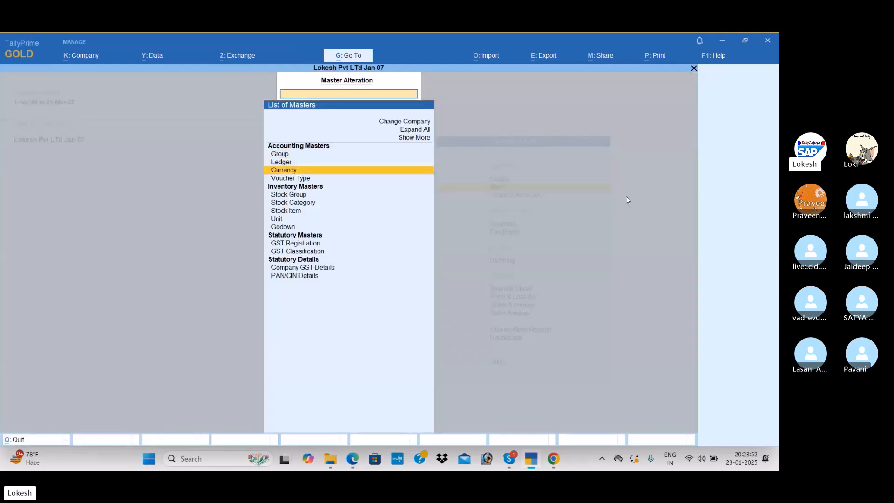
{"action": "key", "text": "Return"}
{"action": "type", "text": "sa"}
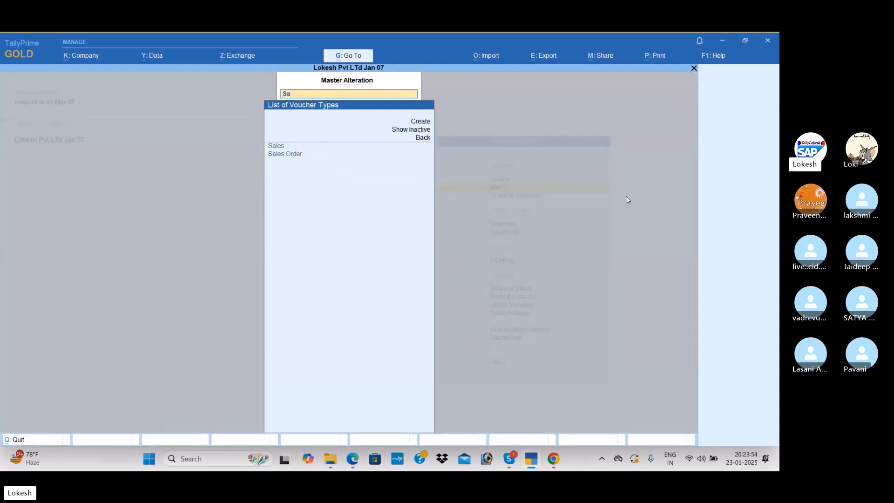
{"action": "key", "text": "Return"}
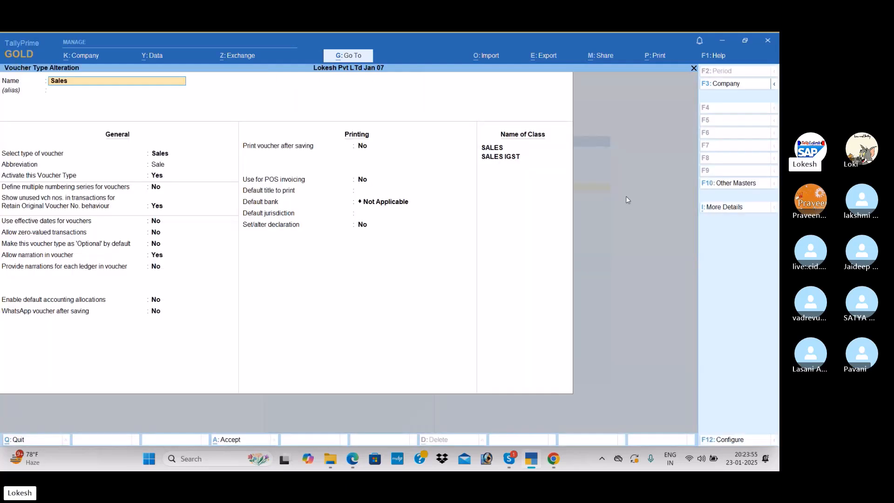
Remove the SALES and SALES IGST classes from the Sales voucher type and save it
{"action": "left_click", "coordinate": [509, 149]}
{"action": "key", "text": "space"}
{"action": "key", "text": "Return"}
{"action": "key", "text": "space"}
{"action": "key", "text": "Return"}
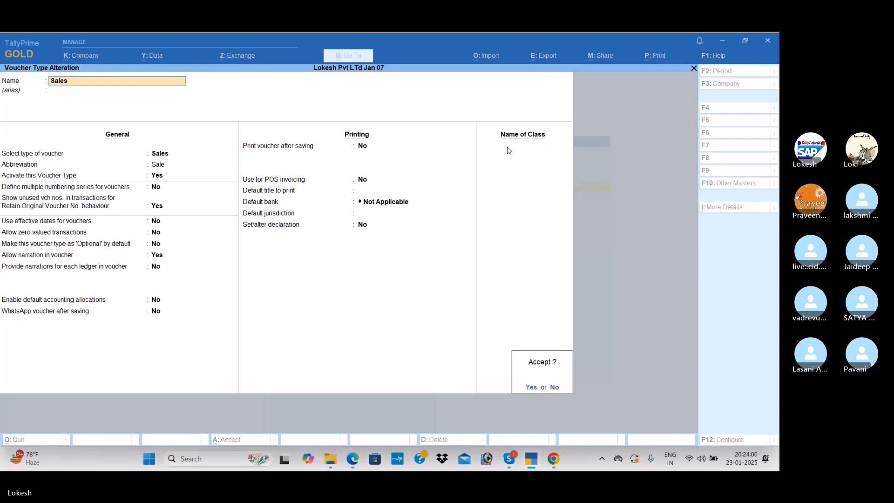
{"action": "key", "text": "Return"}
Return to the Gateway of Tally and start a new Purchase voucher
{"action": "key", "text": "Escape"}
{"action": "key", "text": "Escape"}
{"action": "key", "text": "Down"}
{"action": "key", "text": "Down"}
{"action": "key", "text": "Return"}
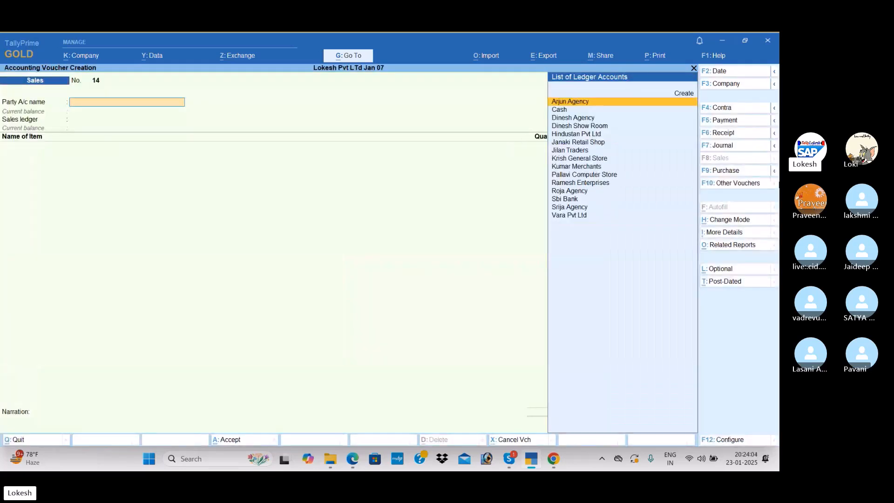
{"action": "left_click", "coordinate": [731, 172]}
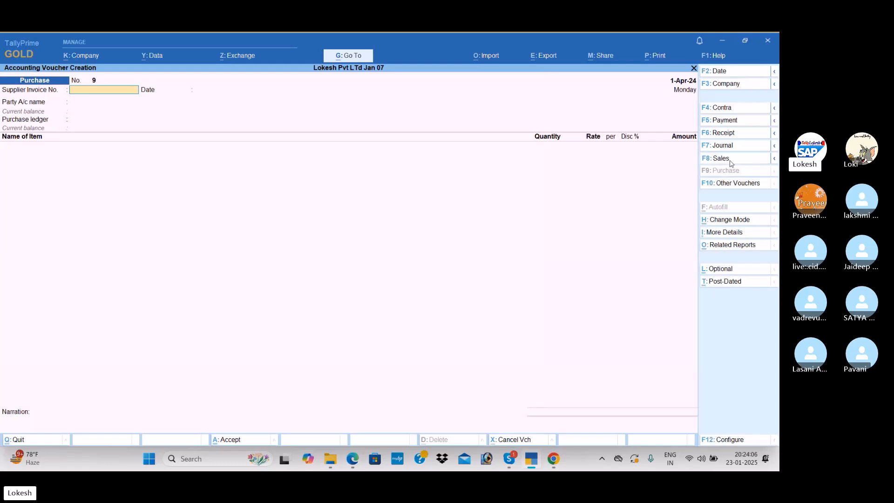
{"action": "left_click", "coordinate": [730, 160]}
{"action": "left_click", "coordinate": [730, 171]}
Check the invoice date in the PDF and set the purchase voucher date to 10-1 (10-Jan-25)
{"action": "key", "text": "alt+Tab"}
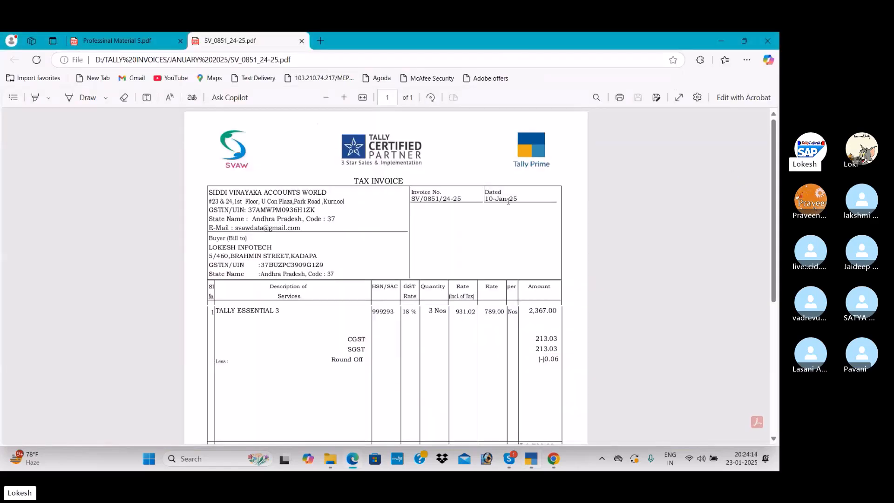
{"action": "key", "text": "alt+Tab"}
{"action": "left_click", "coordinate": [725, 79]}
{"action": "type", "text": "1-10"}
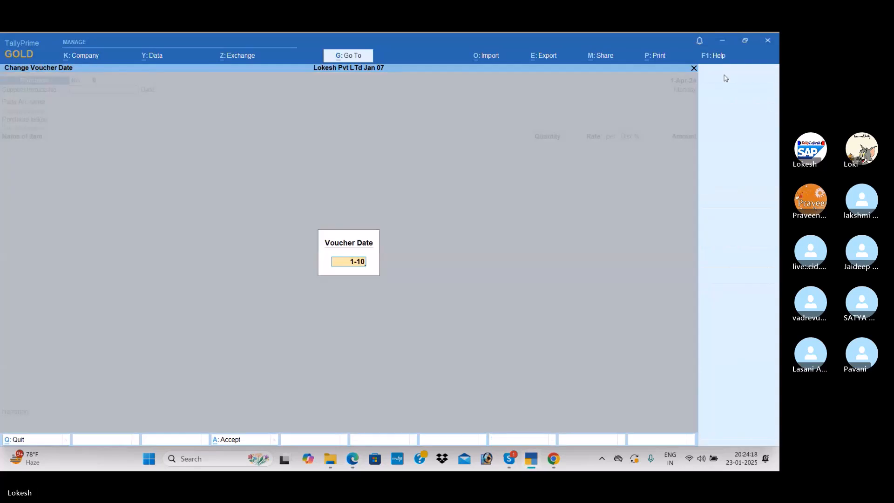
{"action": "key", "text": "BackSpace"}
{"action": "key", "text": "BackSpace"}
{"action": "key", "text": "BackSpace"}
{"action": "type", "text": "10-1"}
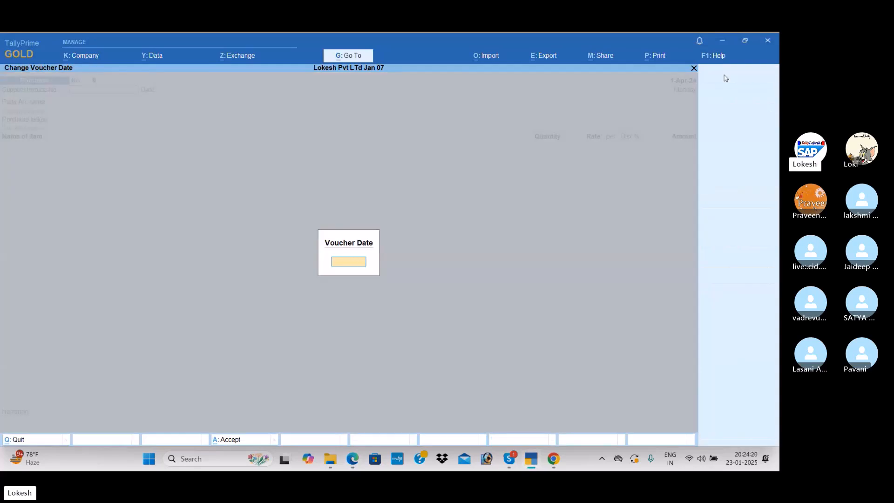
{"action": "key", "text": "Return"}
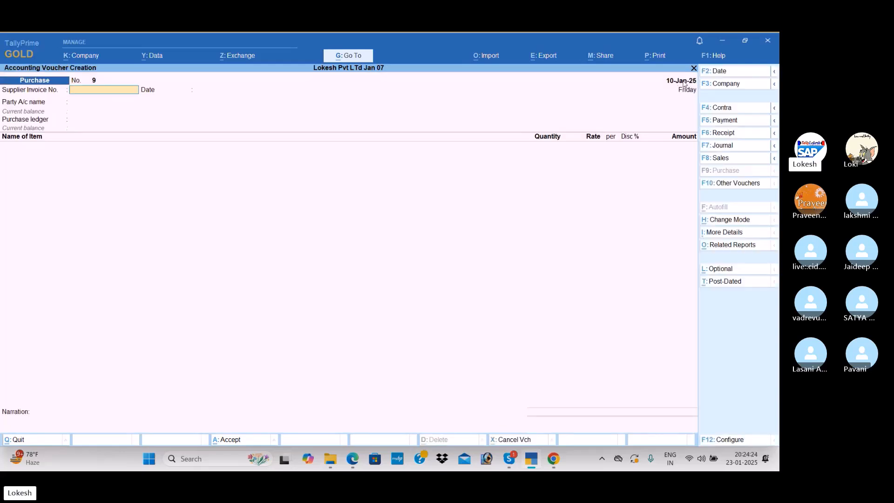
Copy the invoice number from the PDF into the voucher's supplier invoice number and accept 10-Jan-25 as its date
{"action": "key", "text": "alt+Tab"}
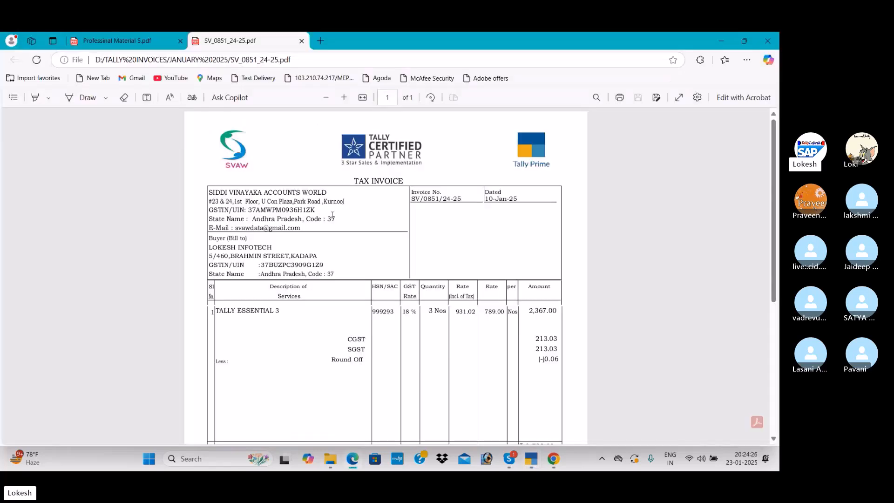
{"action": "mouse_move", "coordinate": [411, 198]}
{"action": "left_mouse_down"}
{"action": "mouse_move", "coordinate": [468, 205]}
{"action": "mouse_move", "coordinate": [412, 193]}
{"action": "mouse_move", "coordinate": [412, 203]}
{"action": "left_mouse_up"}
{"action": "left_click", "coordinate": [464, 200]}
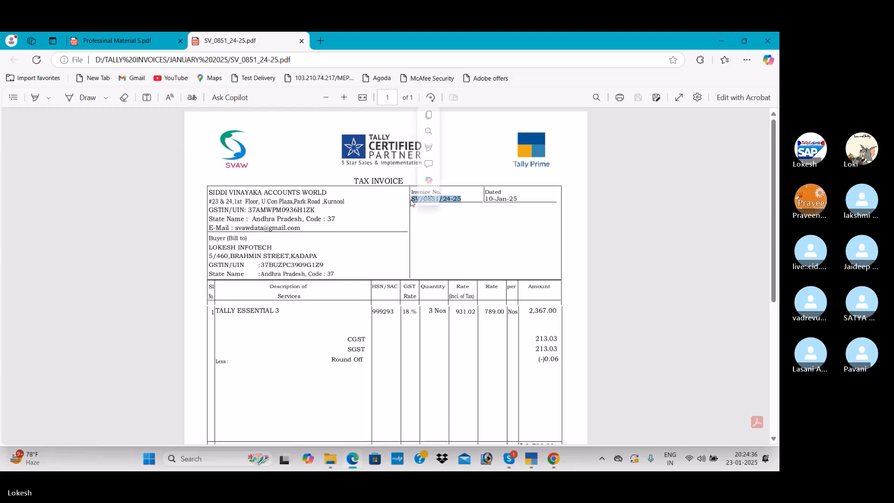
{"action": "key", "text": "ctrl+c"}
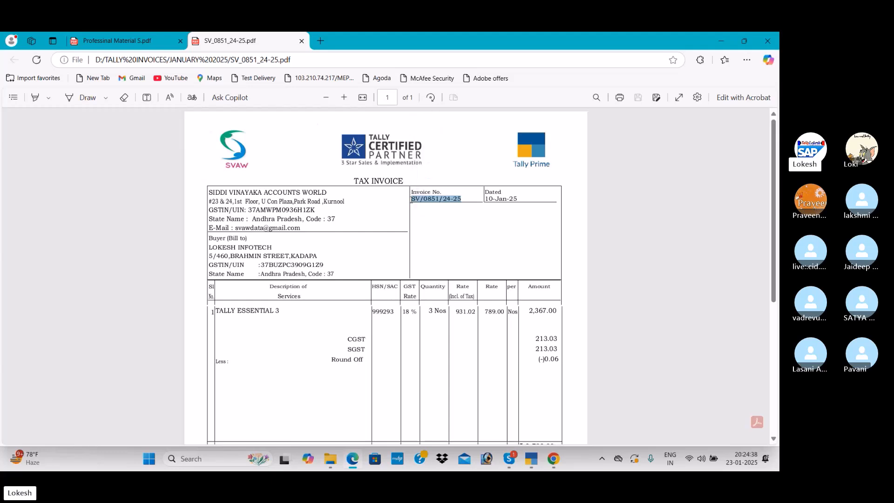
{"action": "key", "text": "alt+Tab"}
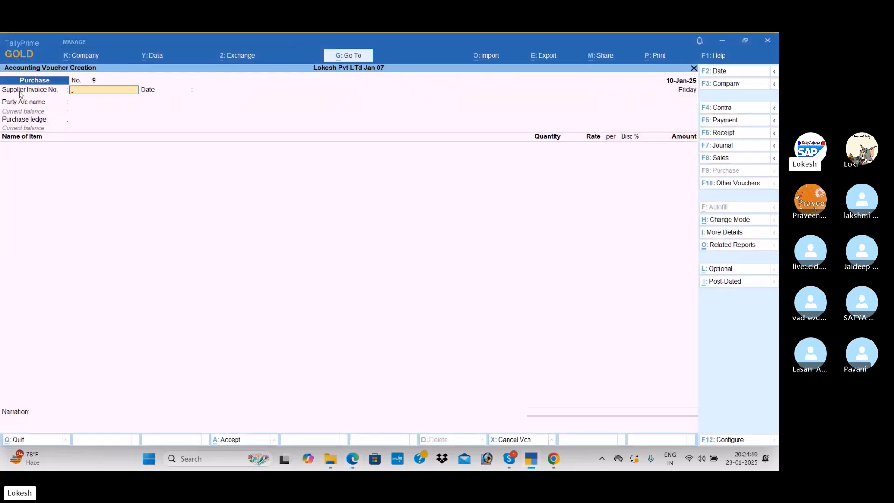
{"action": "key", "text": "ctrl+v"}
{"action": "key", "text": "Return"}
{"action": "key", "text": "Return"}
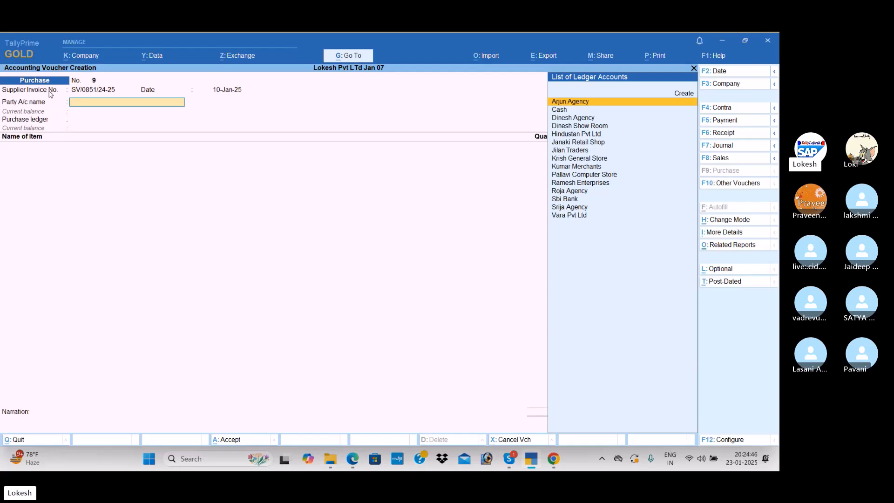
Start a new party ledger named SIDDI VINAYAKA ACCOUNTS WORLD, copied from the invoice, and group it under Sundry Creditors
{"action": "key", "text": "alt+c"}
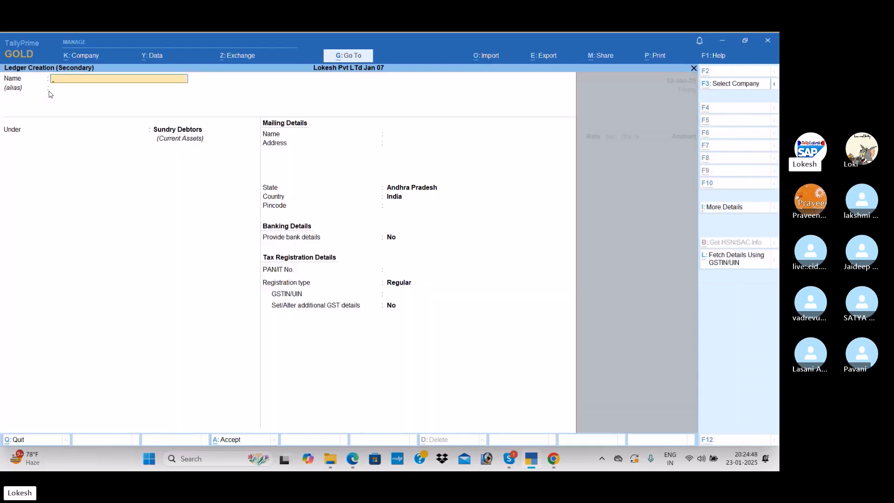
{"action": "key", "text": "alt+Tab"}
{"action": "left_click_drag", "start_coordinate": [209, 193], "coordinate": [327, 192]}
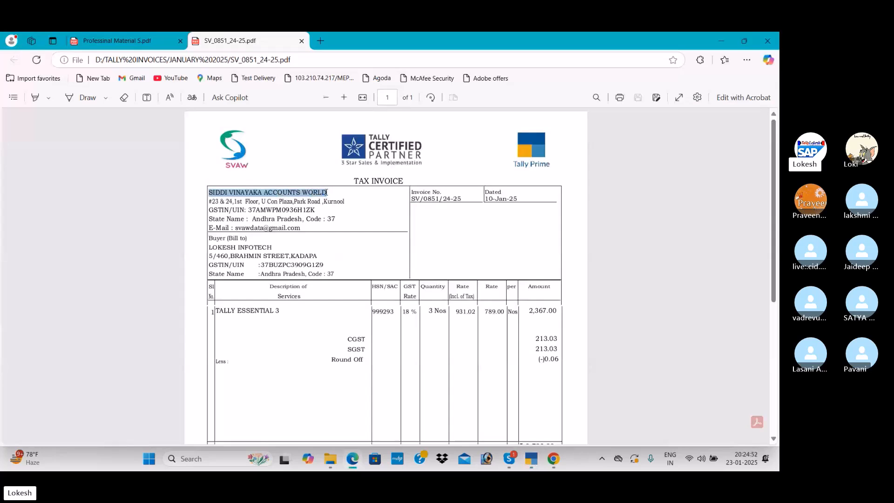
{"action": "key", "text": "ctrl+c"}
{"action": "key", "text": "alt+Tab"}
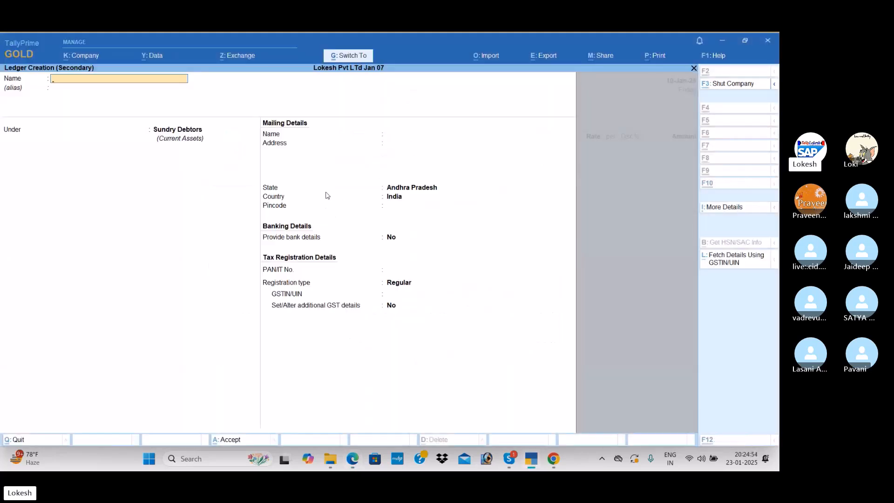
{"action": "key", "text": "ctrl+alt+v"}
{"action": "key", "text": "Return"}
{"action": "key", "text": "Return"}
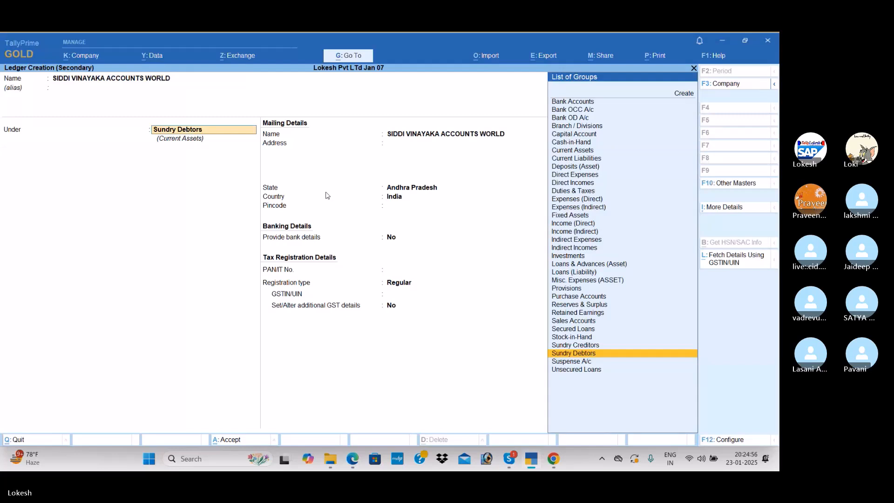
{"action": "key", "text": "Up"}
{"action": "key", "text": "Return"}
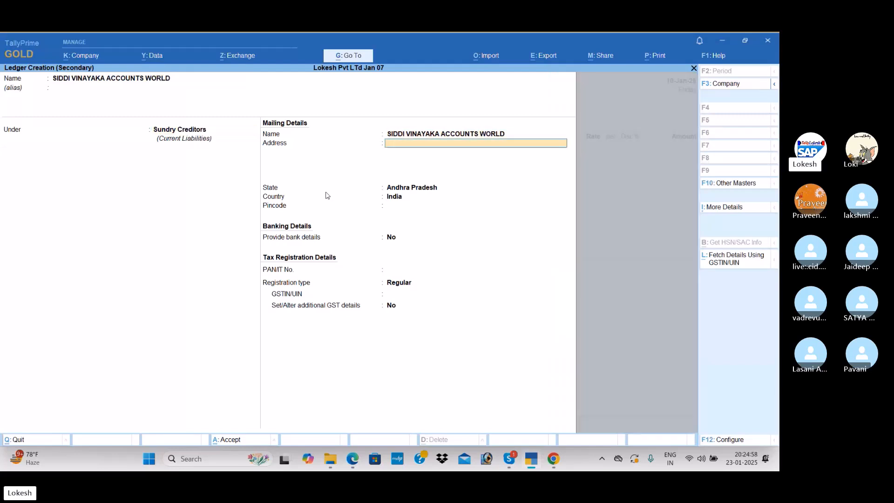
Copy the supplier's address from the PDF invoice into the new ledger's mailing address
{"action": "key", "text": "alt+Tab"}
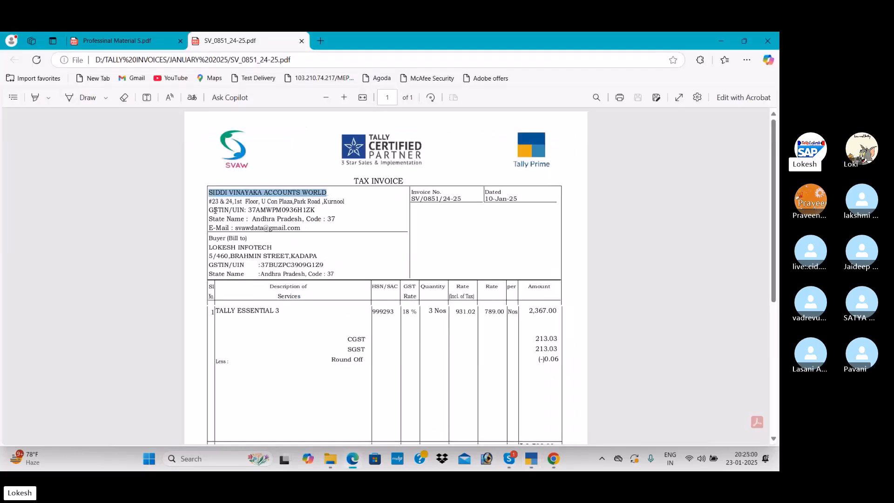
{"action": "left_click_drag", "start_coordinate": [211, 202], "coordinate": [346, 201]}
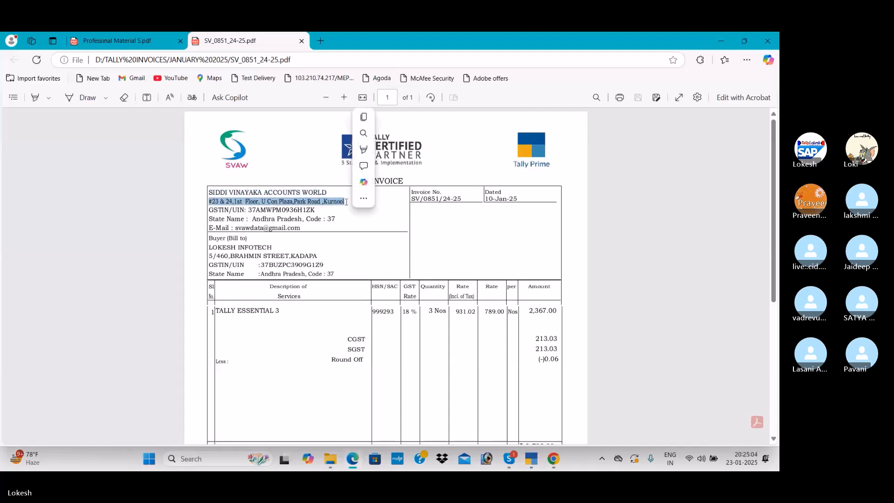
{"action": "key", "text": "ctrl+c"}
{"action": "key", "text": "alt+Tab"}
{"action": "key", "text": "ctrl+alt+v"}
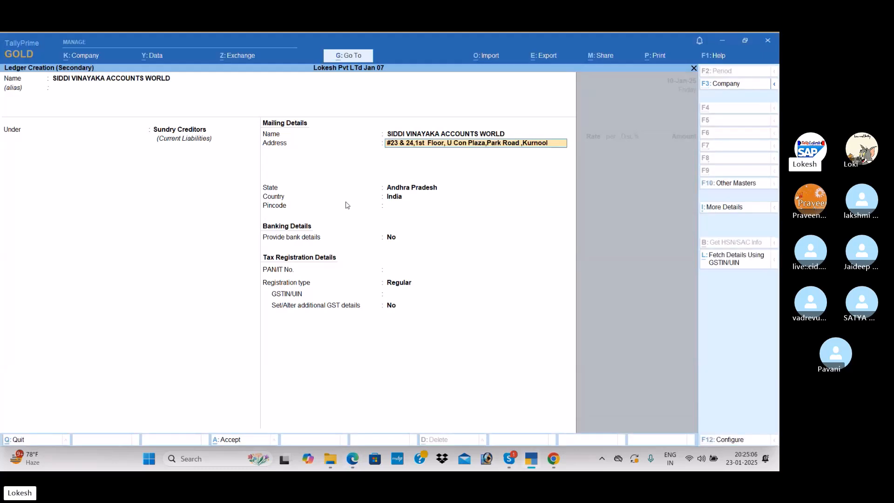
{"action": "key", "text": "Return"}
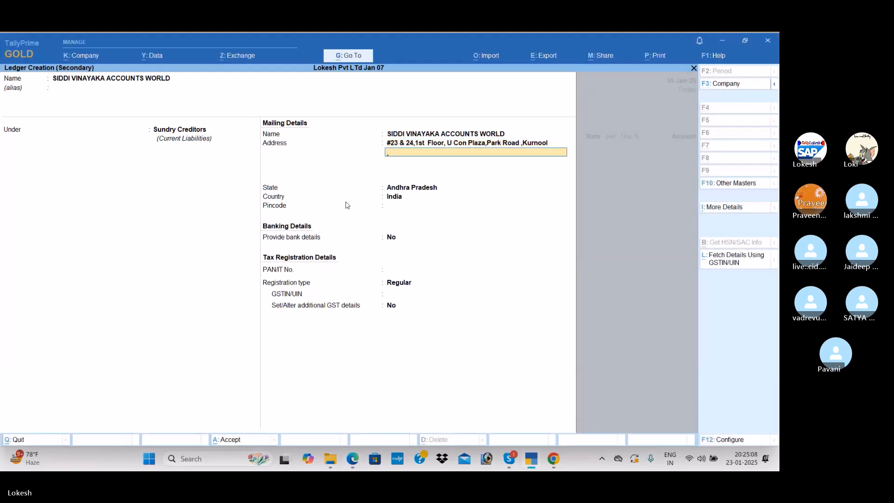
{"action": "key", "text": "alt+Tab"}
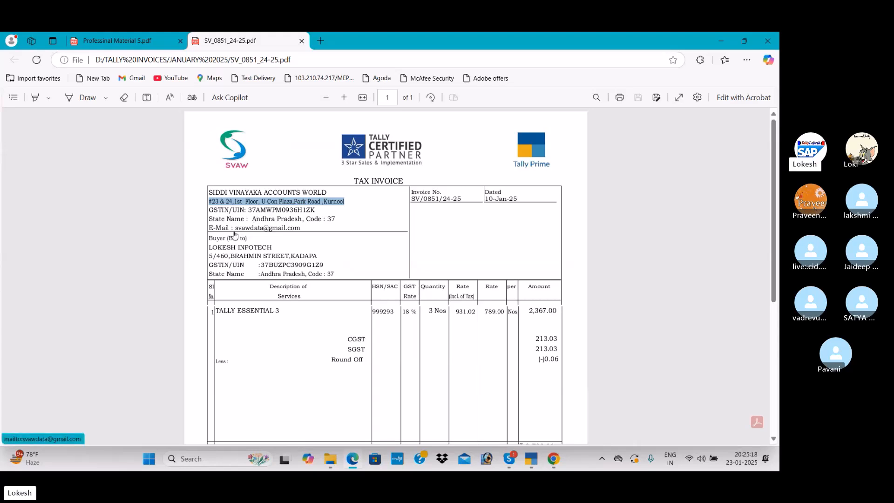
{"action": "key", "text": "alt+Tab"}
{"action": "key", "text": "Return"}
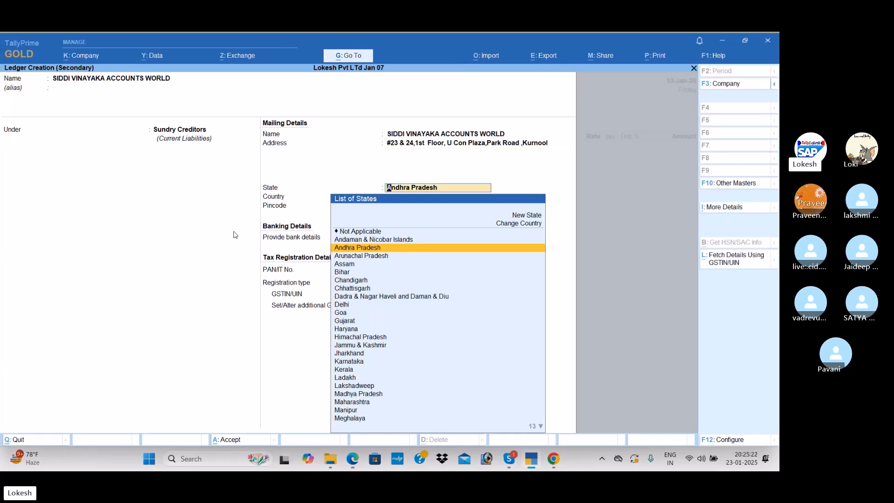
Keep Andhra Pradesh, India and Regular registration, copy the supplier's GSTIN from the PDF into the ledger, and save it
{"action": "key", "text": "Return"}
{"action": "key", "text": "Return"}
{"action": "key", "text": "Return"}
{"action": "key", "text": "Return"}
{"action": "key", "text": "Return"}
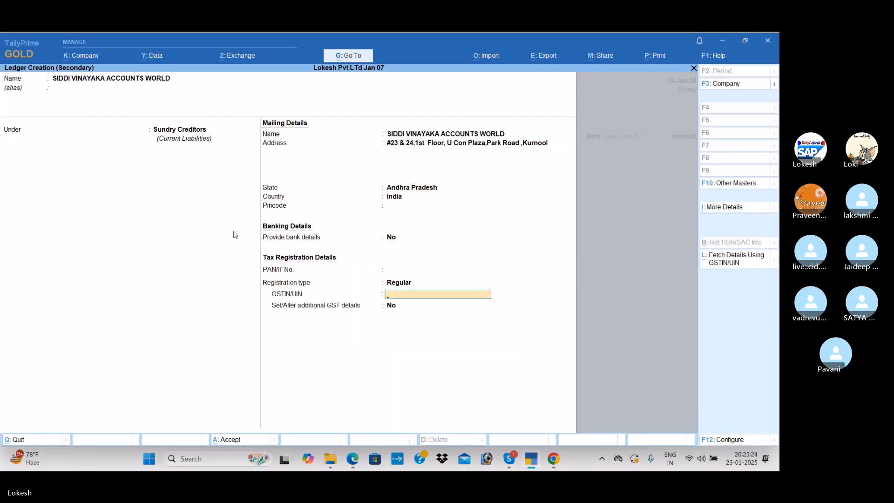
{"action": "key", "text": "alt+Tab"}
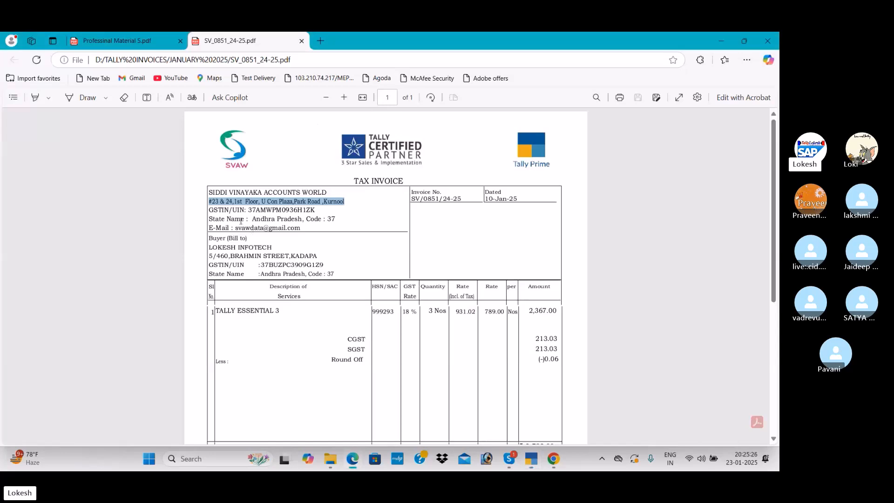
{"action": "left_click_drag", "start_coordinate": [248, 210], "coordinate": [317, 209]}
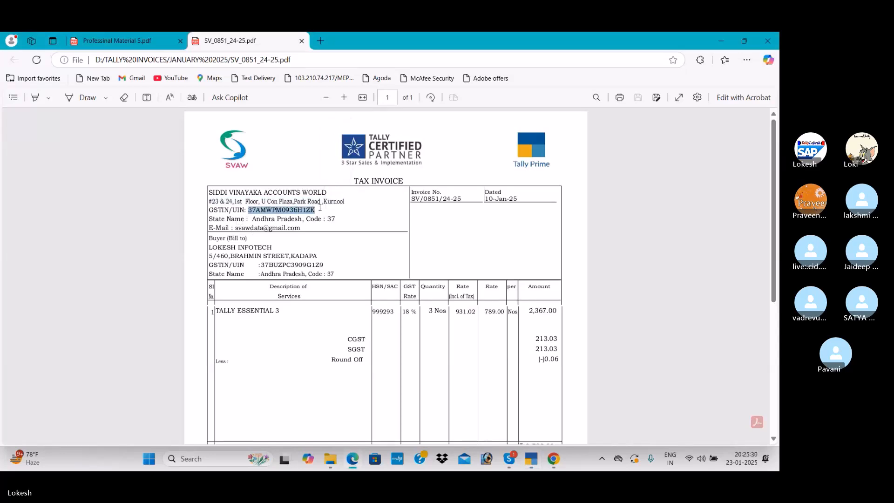
{"action": "key", "text": "ctrl+c"}
{"action": "key", "text": "alt+Tab"}
{"action": "key", "text": "ctrl+v"}
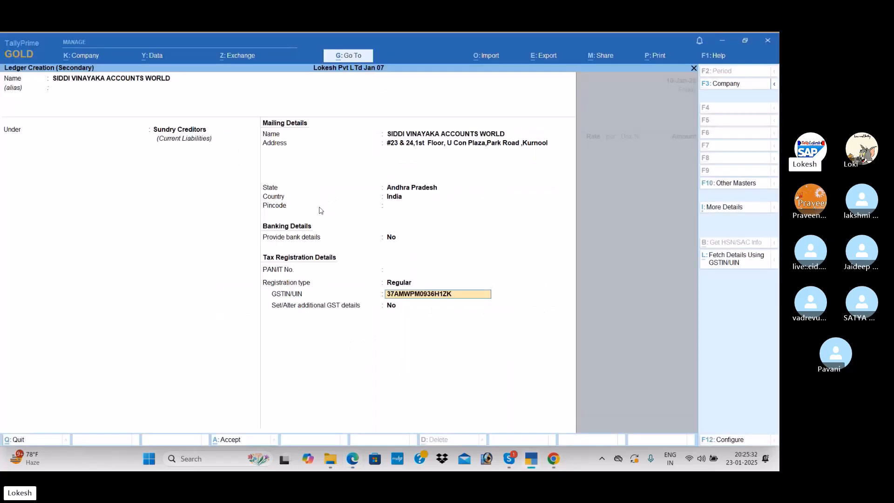
{"action": "key", "text": "Return"}
{"action": "key", "text": "Return"}
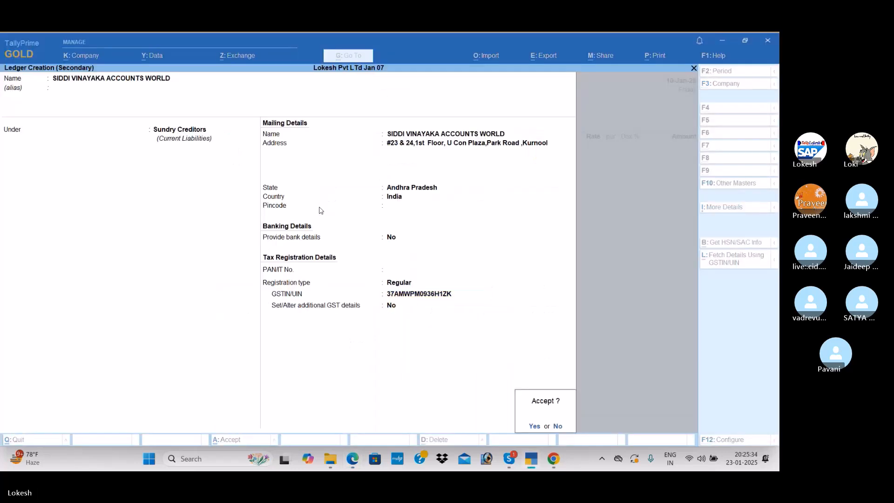
{"action": "key", "text": "Return"}
Accept the supplier's party details and use Purchase as the voucher's purchase ledger
{"action": "key", "text": "ctrl+a"}
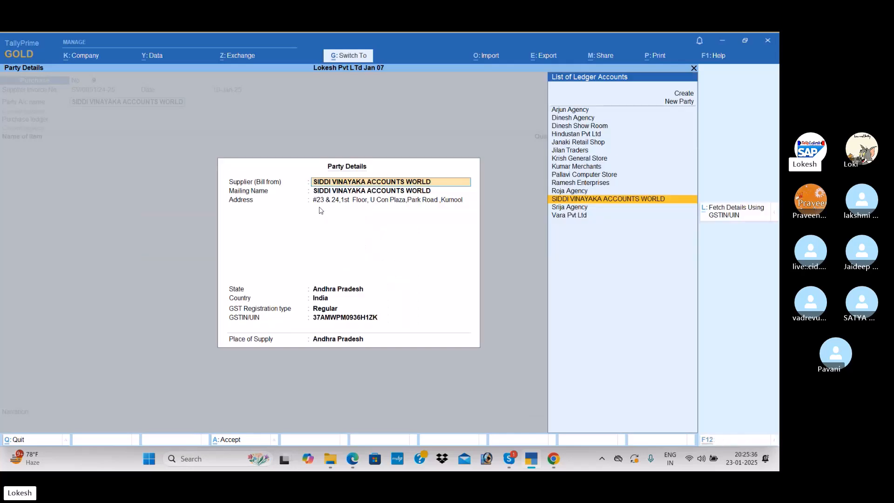
{"action": "key", "text": "ctrl+a"}
{"action": "key", "text": "Return"}
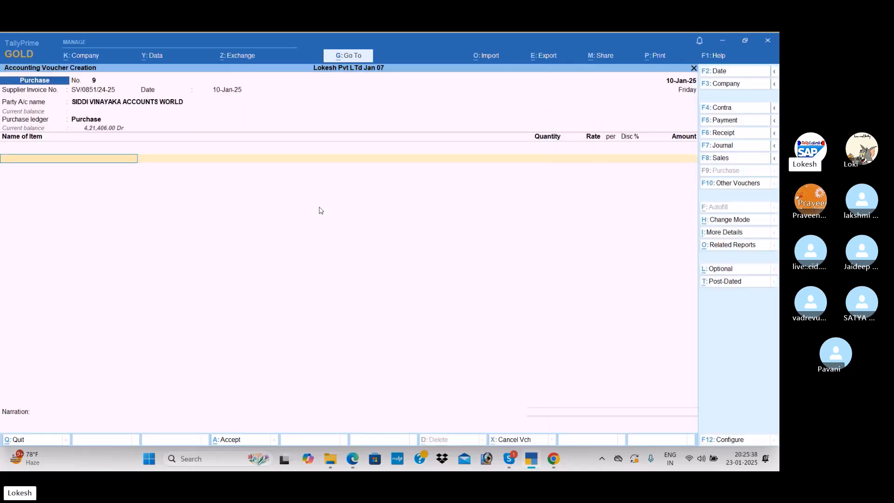
Start a new stock item for the invoiced product, name it Tally Essential Level 3, and keep it under Primary
{"action": "key", "text": "alt+c"}
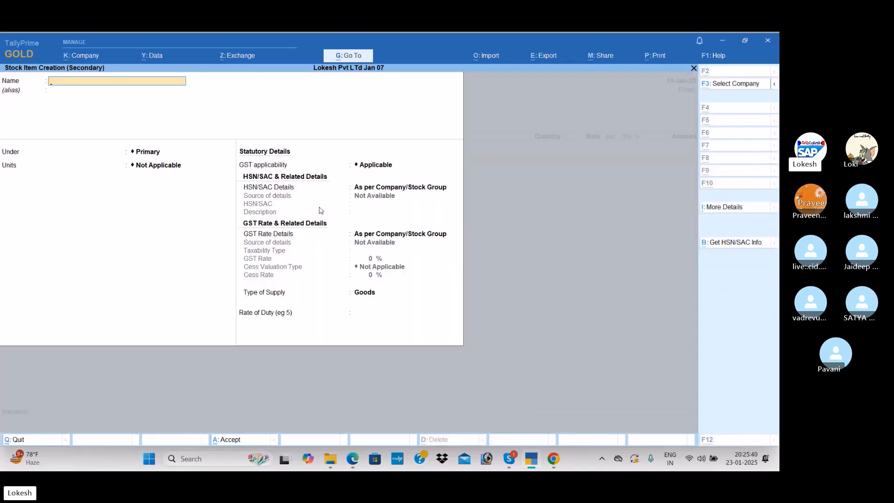
{"action": "key", "text": "alt+Tab"}
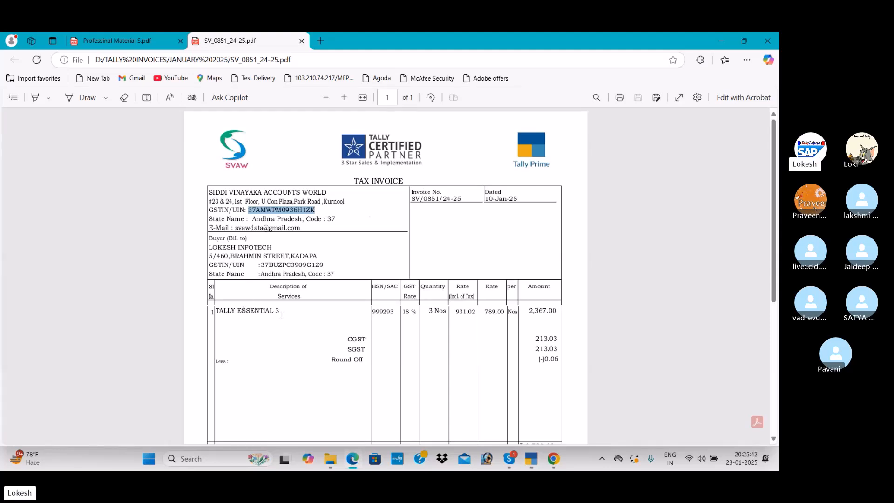
{"action": "key", "text": "alt+Tab"}
{"action": "type", "text": "Tally Essential Level 3"}
{"action": "key", "text": "Return"}
{"action": "key", "text": "Return"}
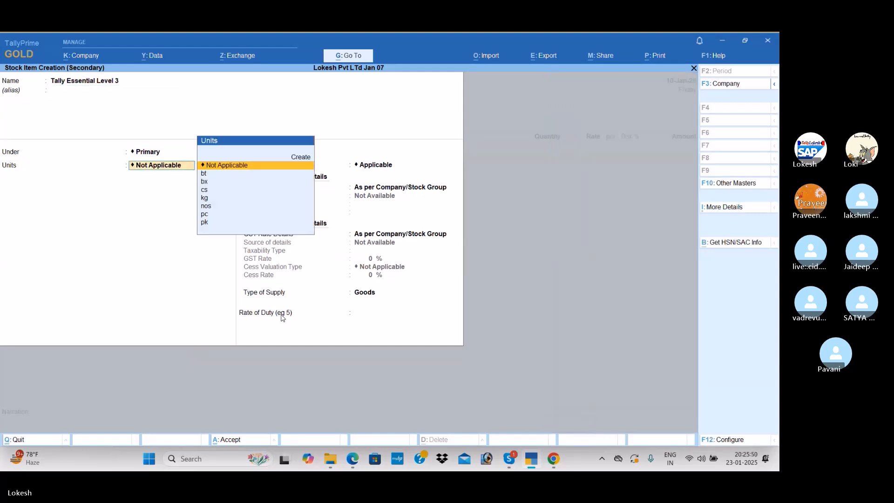
Set the stock item's unit of measure to nos
{"action": "key", "text": "Down"}
Set the item's HSN/SAC details to Specify Details Here and copy the code 999293 from the PDF invoice
{"action": "key", "text": "Down"}
{"action": "key", "text": "Down"}
{"action": "key", "text": "Down"}
{"action": "key", "text": "Down"}
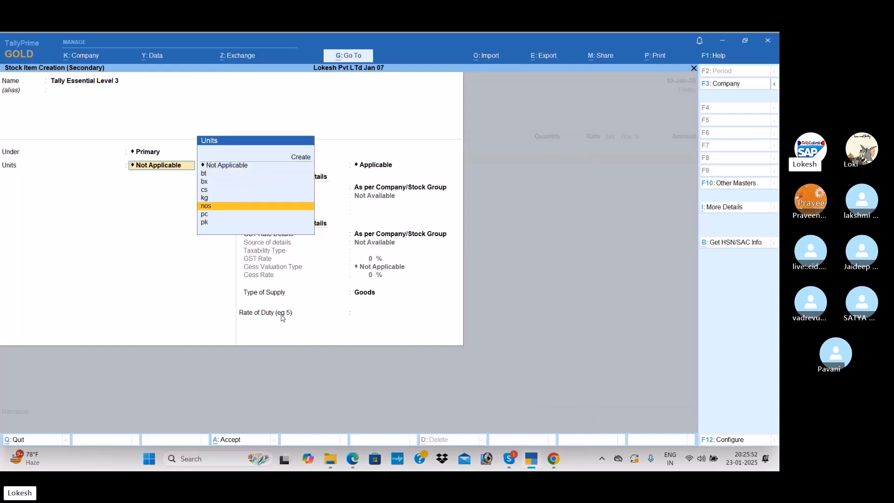
{"action": "key", "text": "Return"}
{"action": "key", "text": "Return"}
{"action": "key", "text": "Down"}
{"action": "key", "text": "Return"}
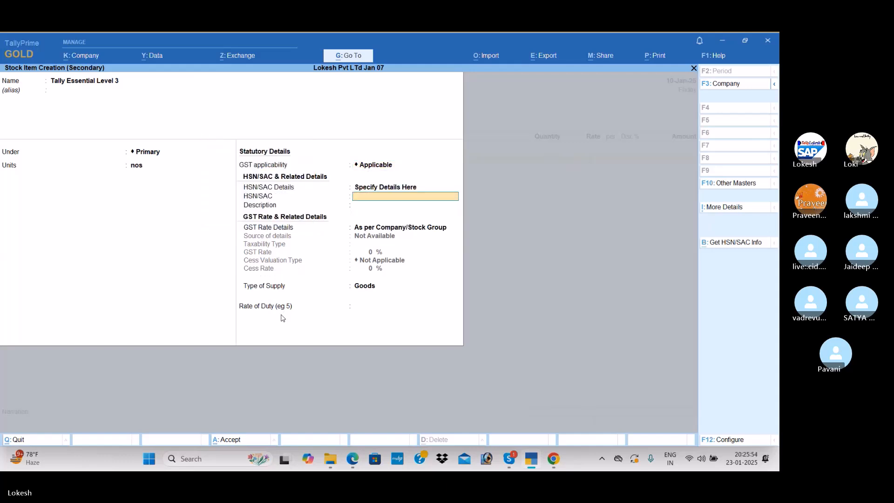
{"action": "key", "text": "alt+Tab"}
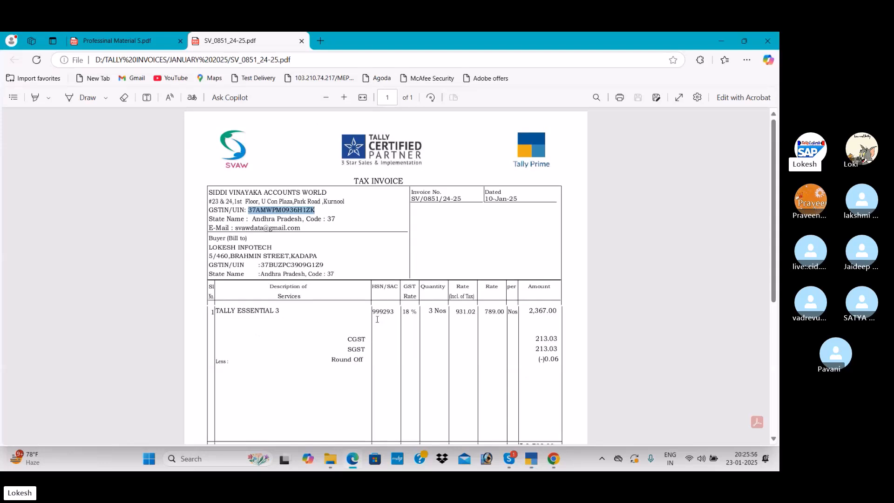
{"action": "left_click_drag", "start_coordinate": [372, 312], "coordinate": [393, 312]}
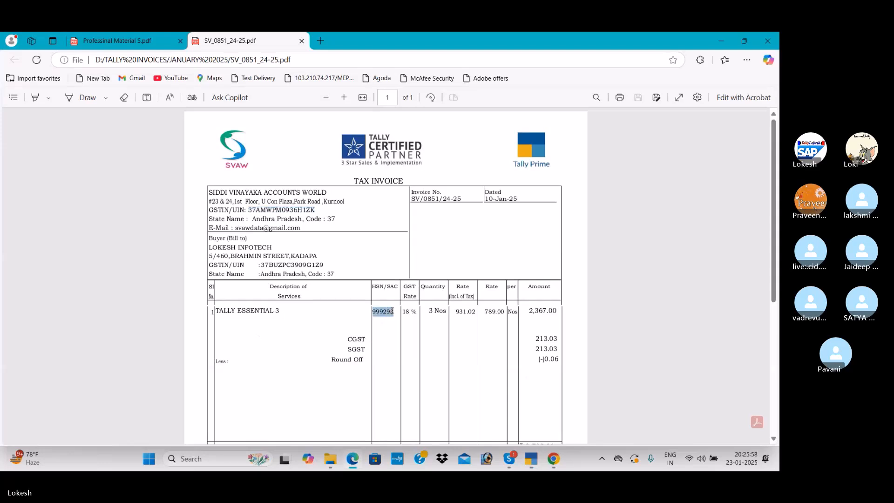
{"action": "key", "text": "ctrl+c"}
{"action": "key", "text": "alt+Tab"}
{"action": "key", "text": "ctrl+alt+v"}
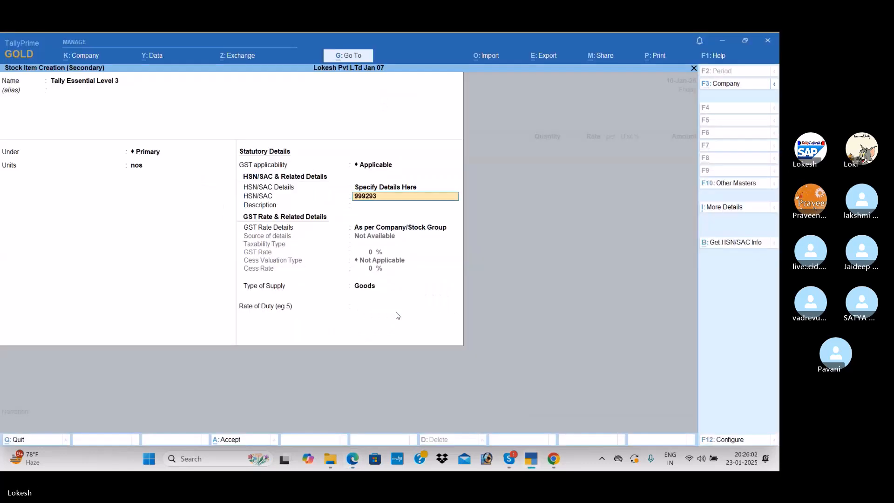
Specify a GST rate of 18% for the stock item and save it into the voucher
{"action": "key", "text": "Return"}
{"action": "key", "text": "Return"}
{"action": "key", "text": "Down"}
{"action": "key", "text": "Return"}
{"action": "type", "text": "18"}
{"action": "key", "text": "Return"}
{"action": "key", "text": "Return"}
{"action": "key", "text": "Return"}
{"action": "key", "text": "Return"}
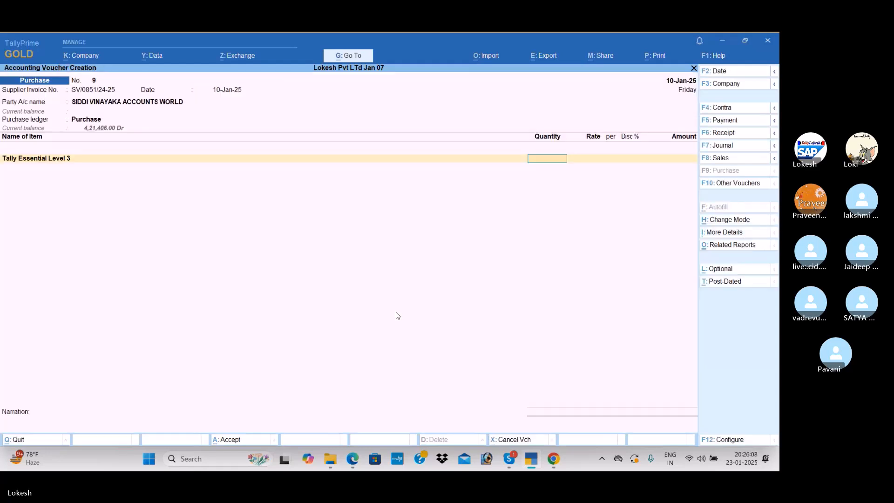
Enter a quantity of 3 nos and a rate of 789 for the Tally Essential Level 3 line, as on the PDF invoice
{"action": "key", "text": "alt+Tab"}
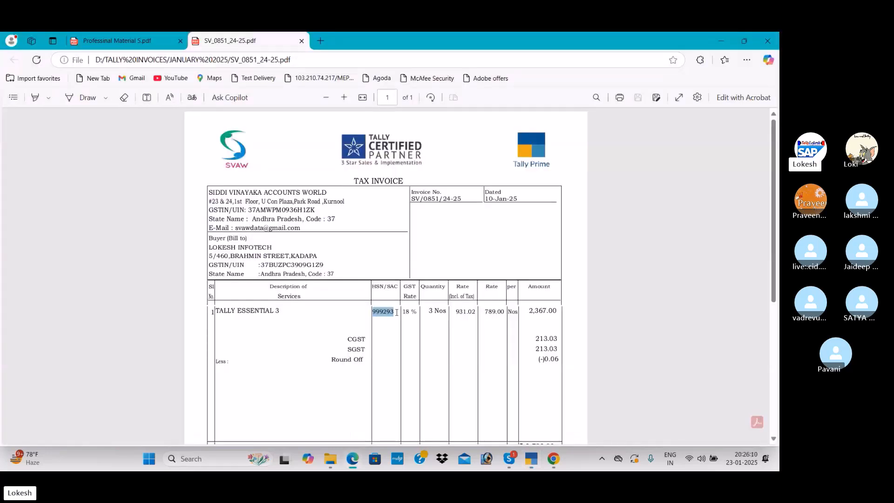
{"action": "left_click", "coordinate": [397, 312]}
{"action": "key", "text": "alt+Tab"}
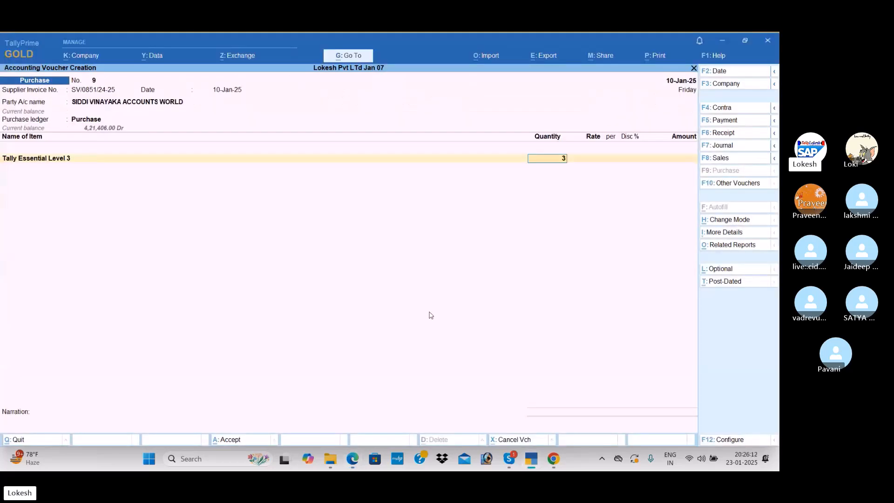
{"action": "key", "text": "alt+Tab"}
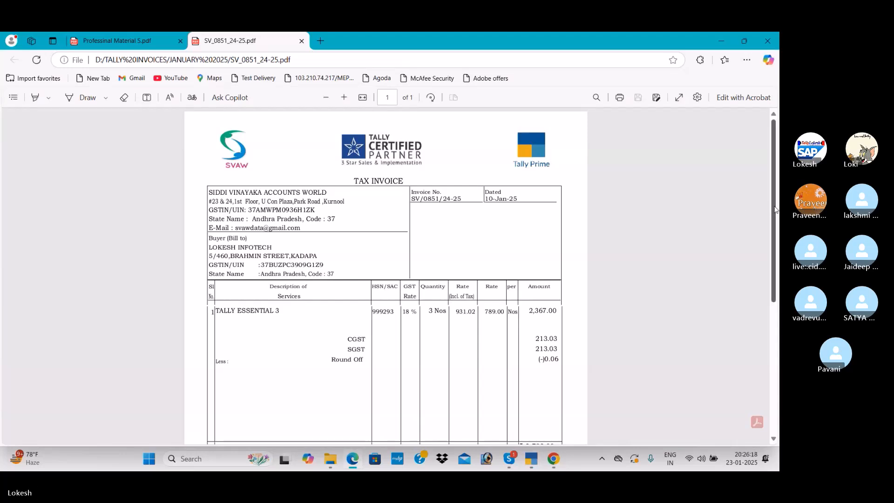
{"action": "left_click_drag", "start_coordinate": [776, 214], "coordinate": [776, 235]}
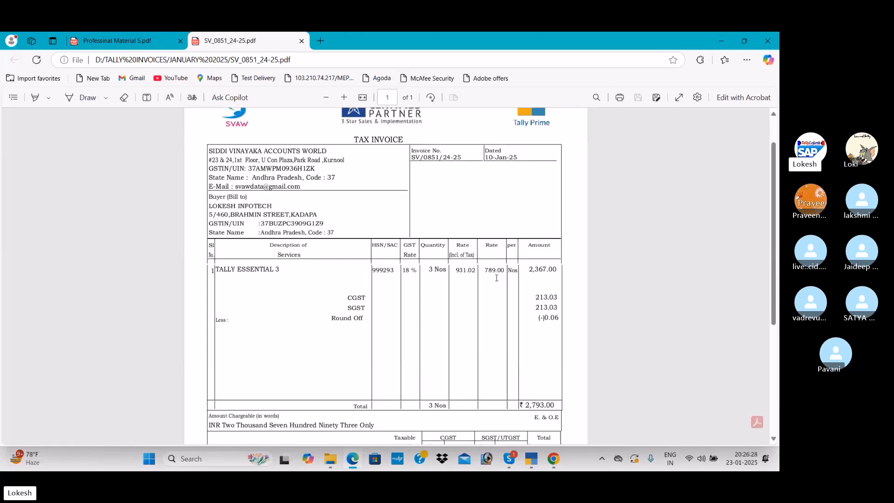
{"action": "key", "text": "alt+Tab"}
{"action": "type", "text": "789"}
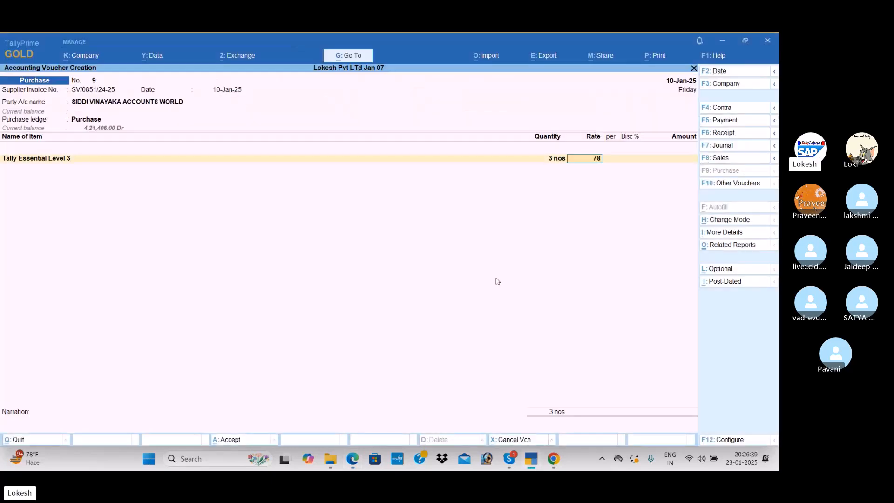
{"action": "key", "text": "Return"}
{"action": "key", "text": "Return"}
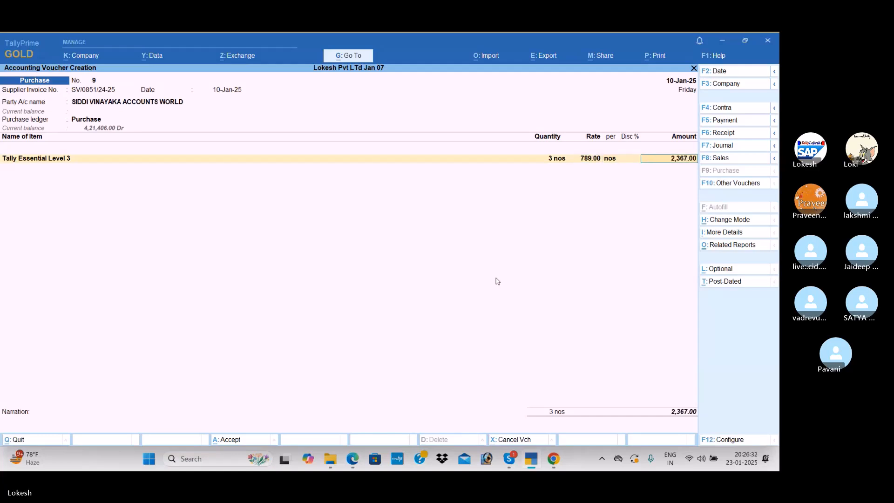
{"action": "key", "text": "Return"}
{"action": "key", "text": "Return"}
Add the CGST and SGST ledgers to the voucher, compare its total with the PDF invoice, and accept the tax amounts
{"action": "type", "text": "Cg"}
{"action": "key", "text": "Return"}
{"action": "key", "text": "Return"}
{"action": "type", "text": "A"}
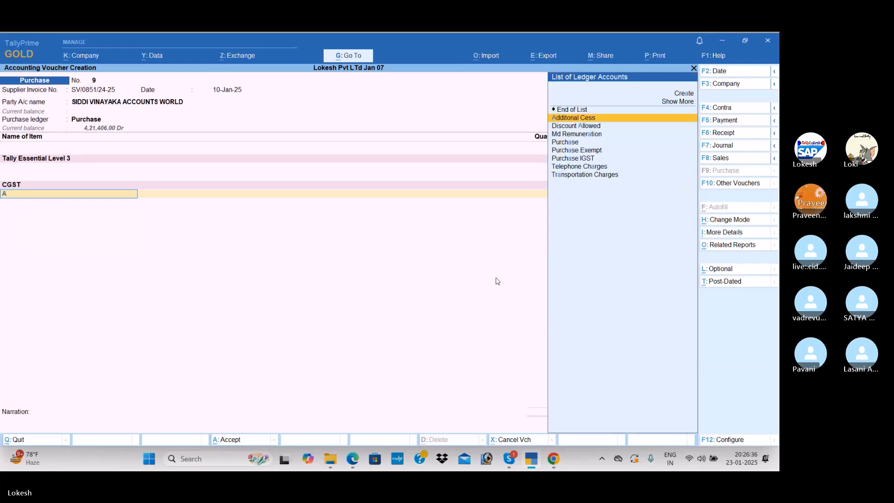
{"action": "key", "text": "BackSpace"}
{"action": "type", "text": "Sg"}
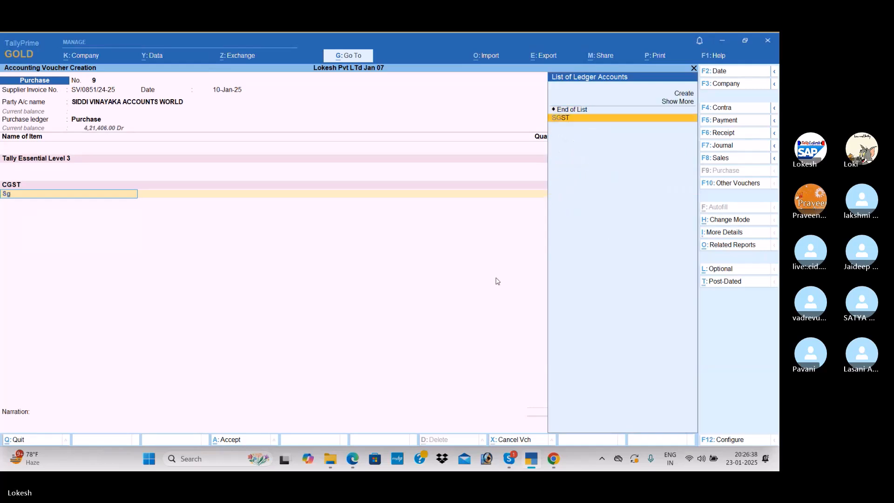
{"action": "key", "text": "Return"}
{"action": "key", "text": "alt+Tab"}
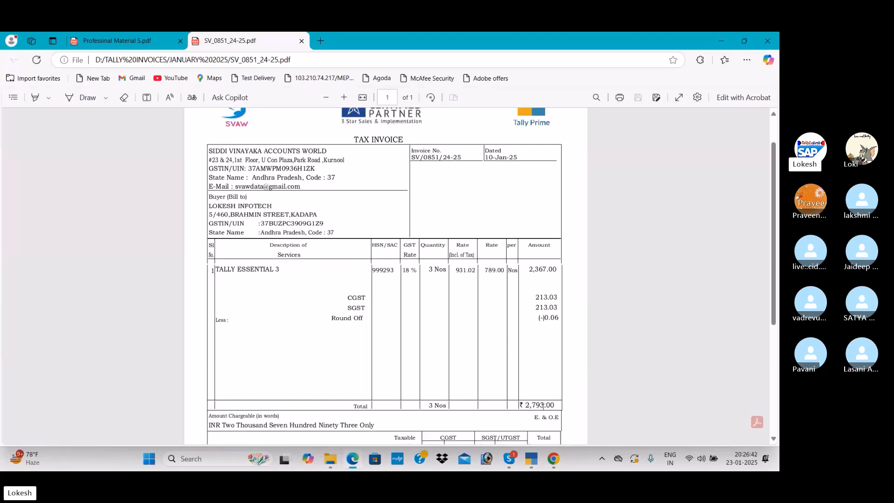
{"action": "key", "text": "alt+Tab"}
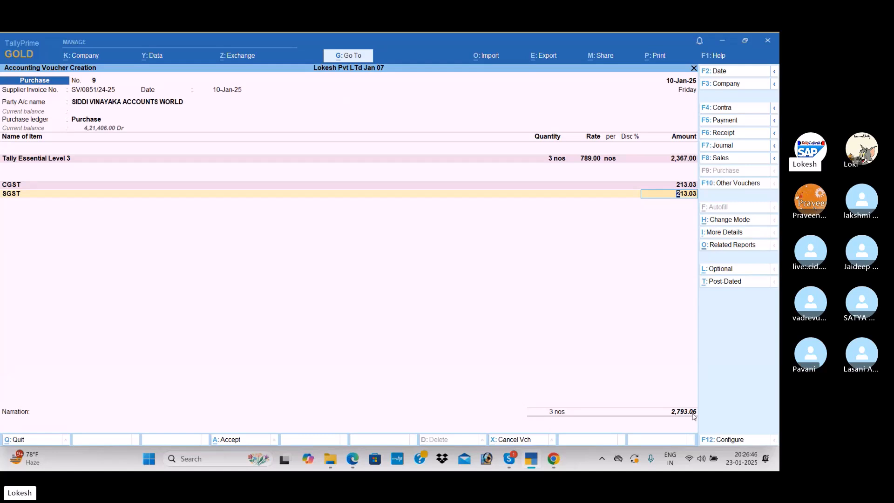
{"action": "key", "text": "Return"}
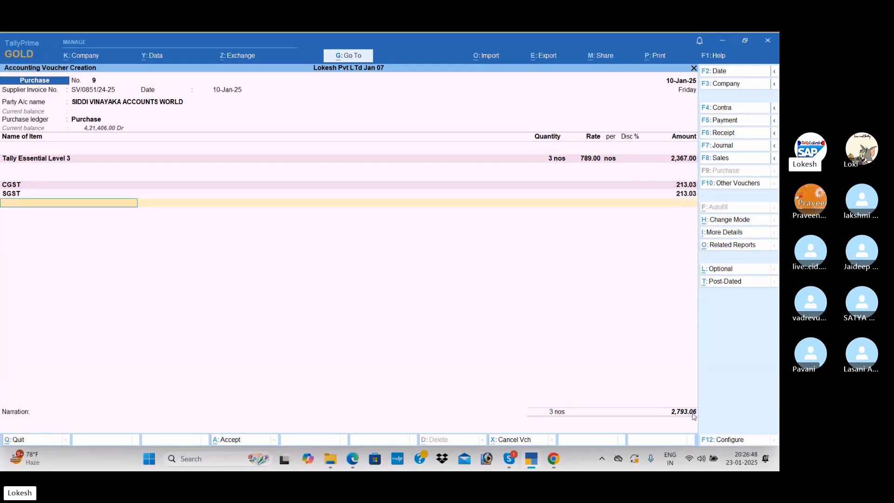
Add the Round Off ledger to the purchase voucher with an amount of -0.06
{"action": "type", "text": "R"}
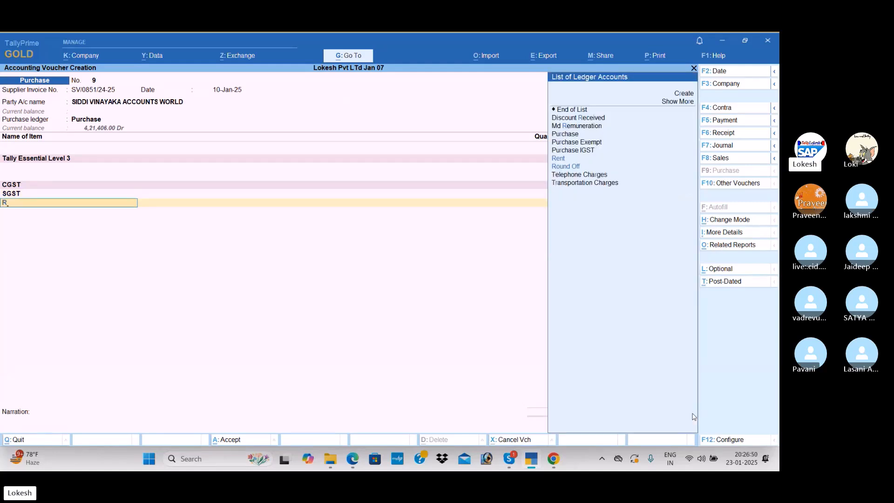
{"action": "type", "text": "o"}
{"action": "key", "text": "Return"}
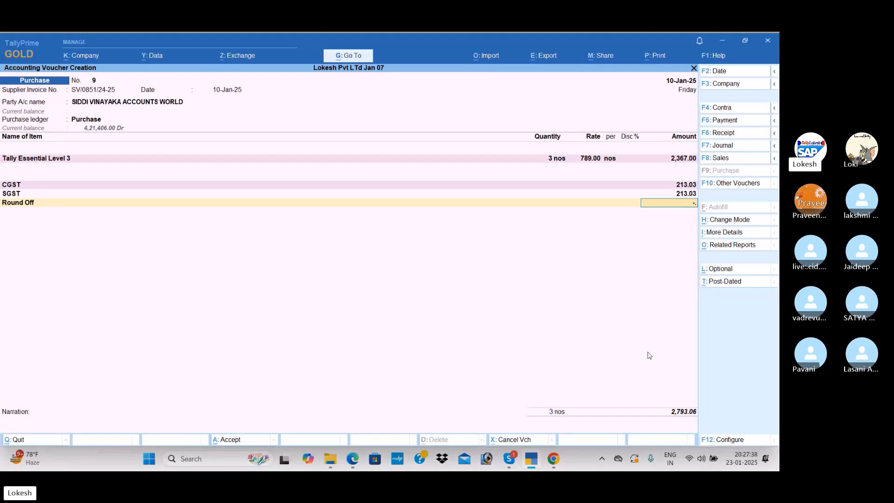
{"action": "type", "text": "06"}
{"action": "key", "text": "Return"}
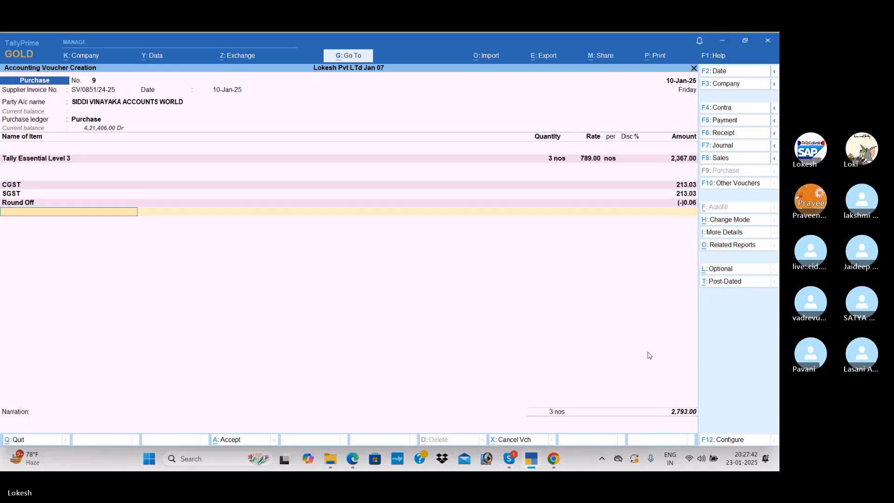
Compare the voucher's rounded total with the PDF invoice and save the purchase voucher without a narration
{"action": "key", "text": "ctrl"}
{"action": "key", "text": "alt+Tab"}
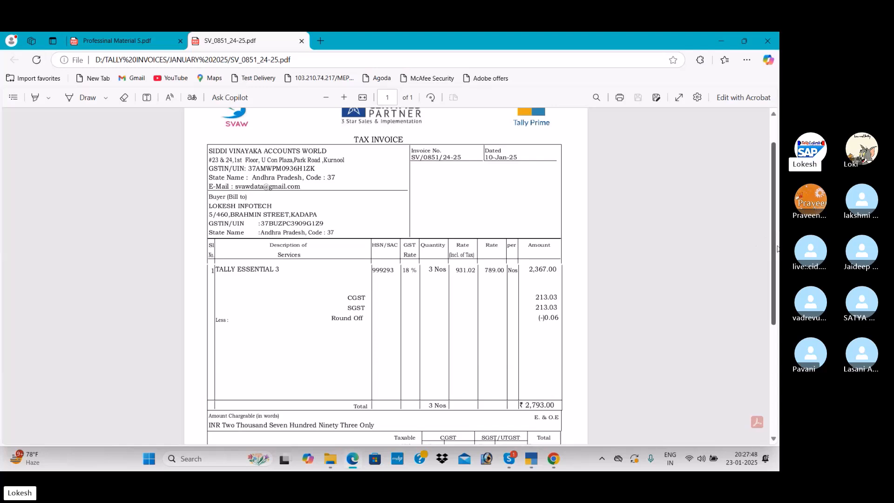
{"action": "left_click_drag", "start_coordinate": [778, 252], "coordinate": [777, 321]}
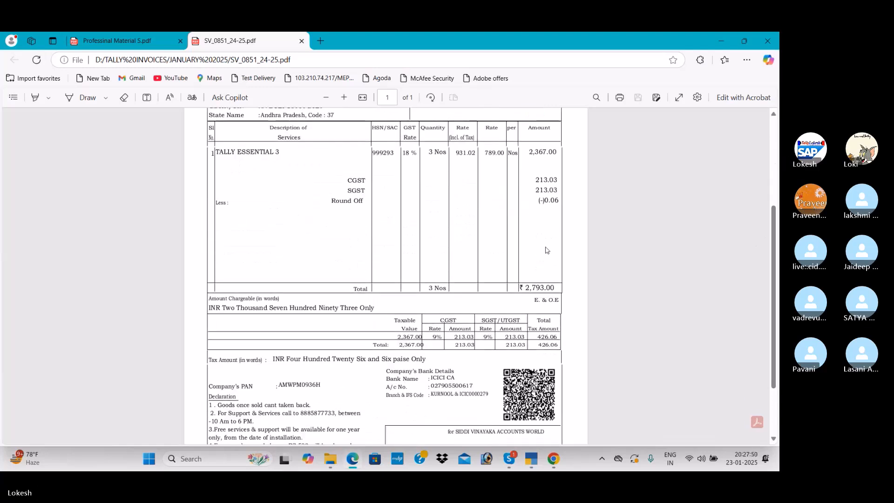
{"action": "key", "text": "alt+Tab"}
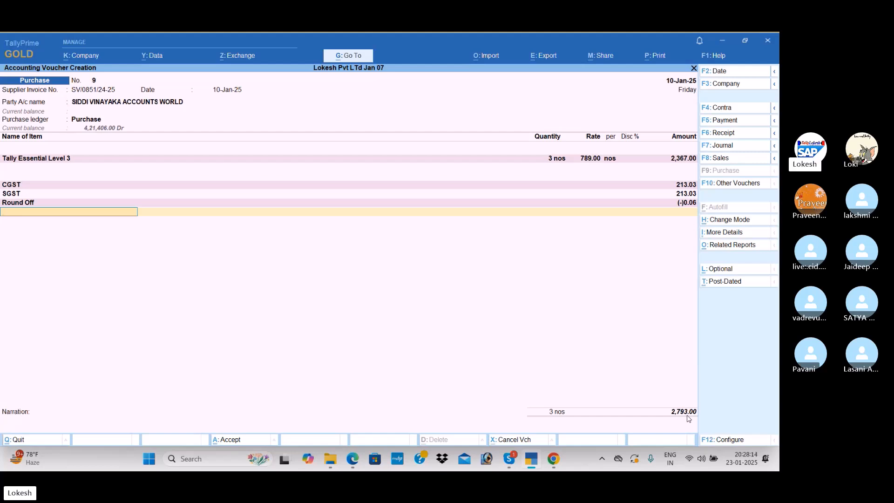
{"action": "key", "text": "Return"}
{"action": "key", "text": "Return"}
{"action": "key", "text": "Return"}
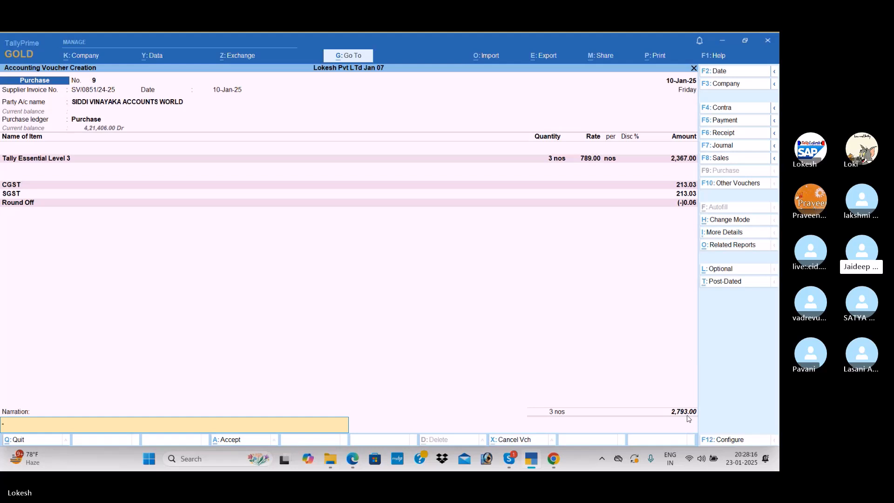
{"action": "key", "text": "Return"}
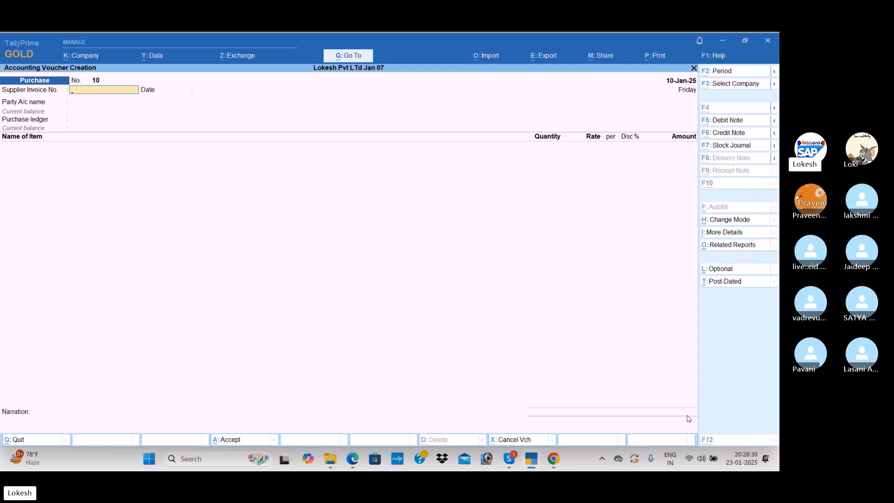
Switch to File Explorer and open the customer order PDF dated 21-01-2025 from the JANU 2025 folder under AMAZON ORDERS on drive D
{"action": "key", "text": "alt+Tab"}
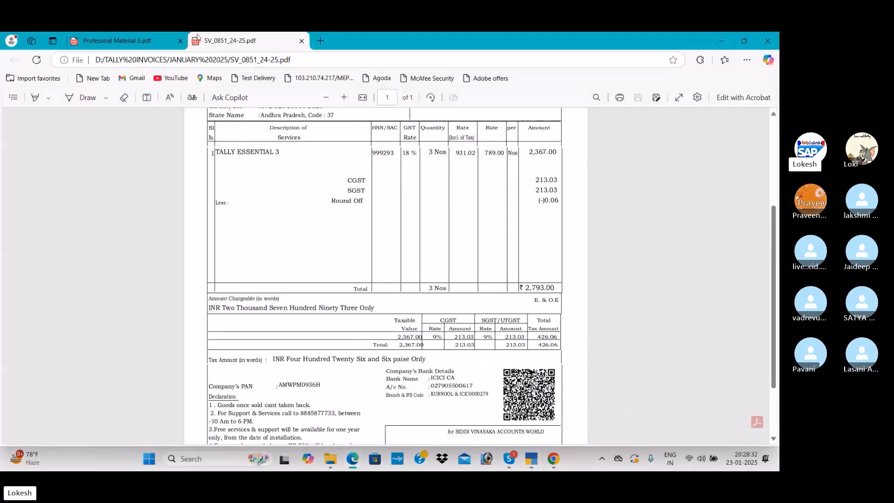
{"action": "mouse_move", "coordinate": [336, 463]}
{"action": "left_click", "coordinate": [346, 407]}
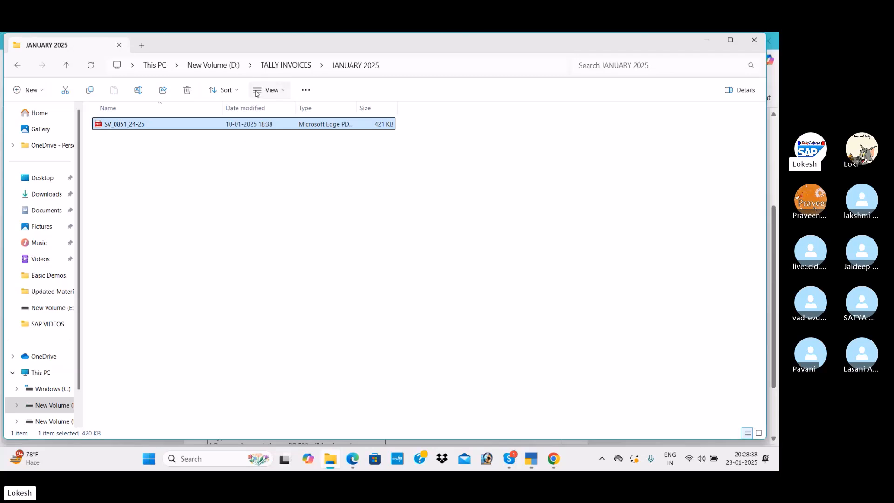
{"action": "left_click", "coordinate": [65, 407]}
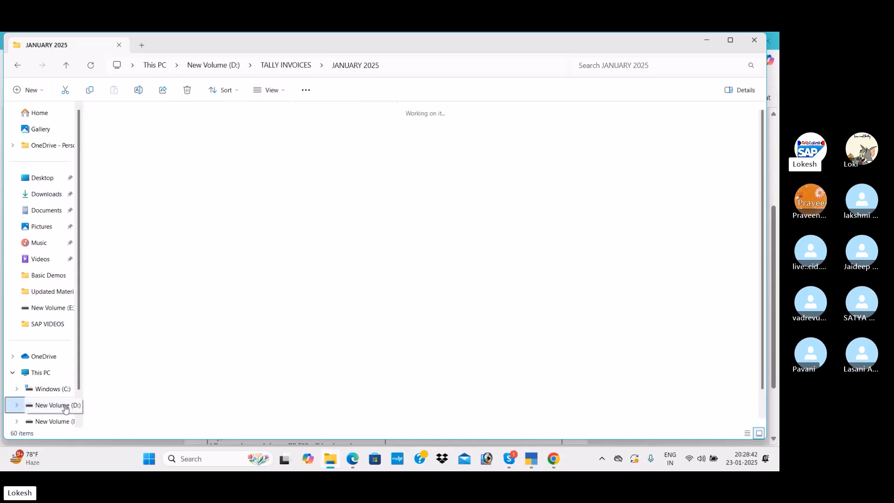
{"action": "double_click", "coordinate": [191, 135]}
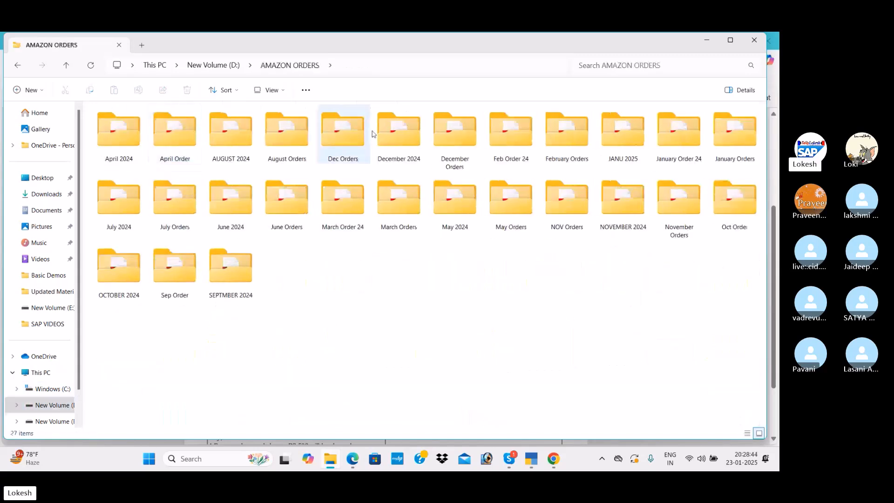
{"action": "double_click", "coordinate": [626, 151]}
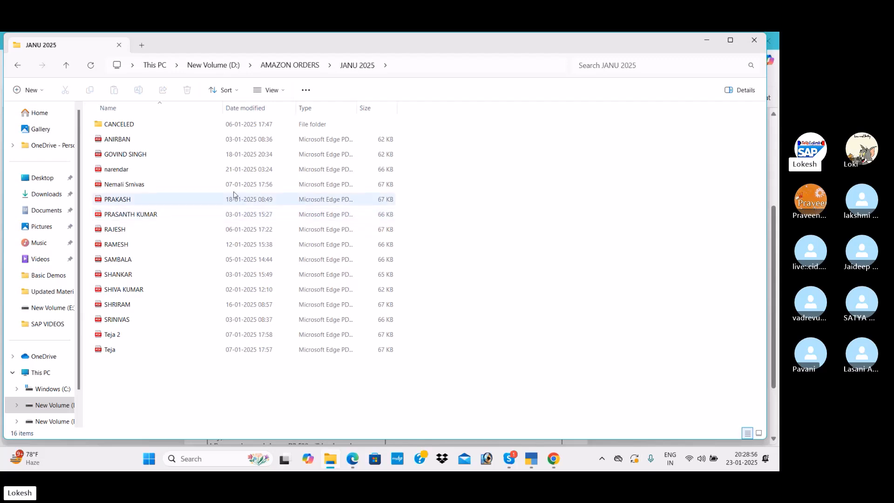
{"action": "left_click", "coordinate": [232, 174]}
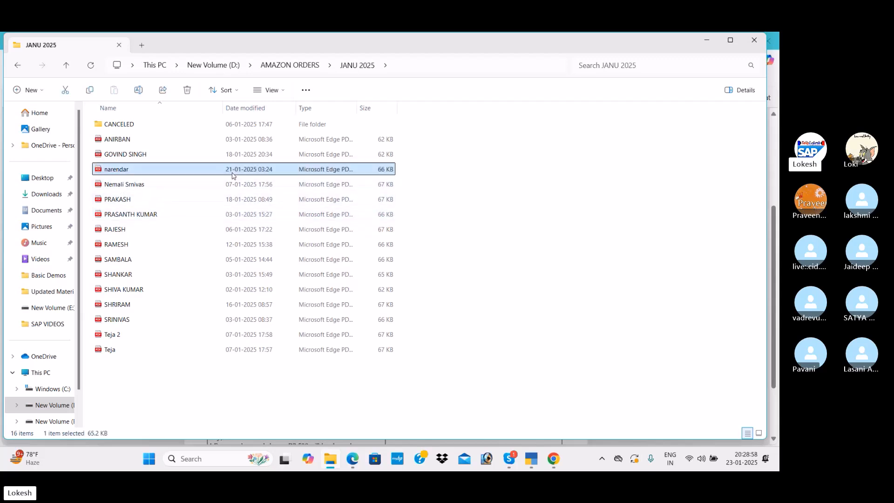
{"action": "double_click", "coordinate": [232, 174]}
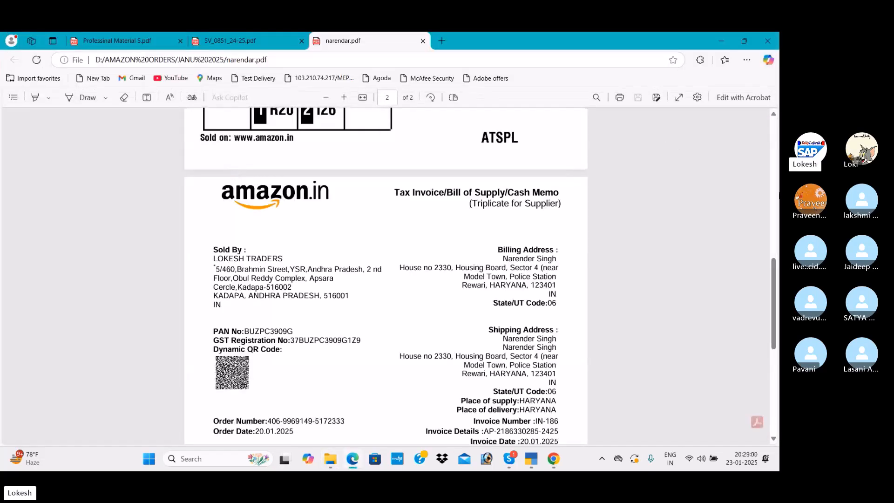
Close the SV_0851_24-25 invoice and the study material PDF, keeping only the Amazon order PDF open
{"action": "left_click_drag", "start_coordinate": [769, 260], "coordinate": [768, 127]}
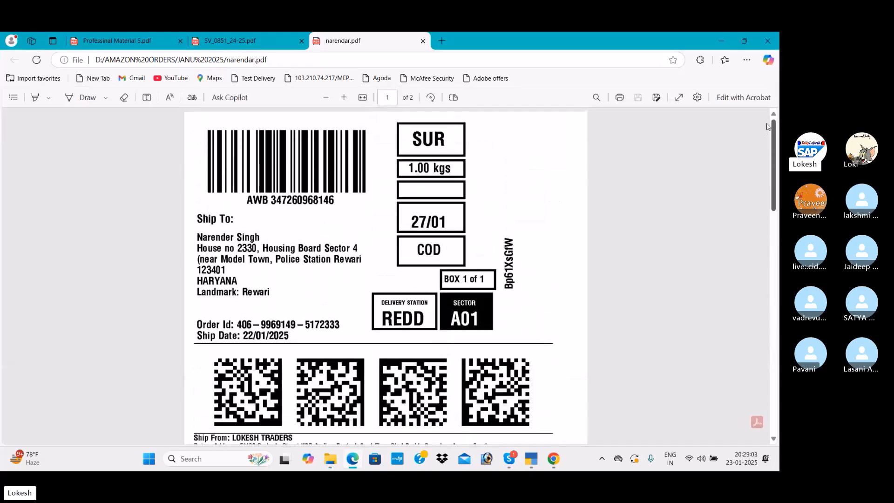
{"action": "left_click", "coordinate": [303, 41]}
{"action": "left_click", "coordinate": [170, 41]}
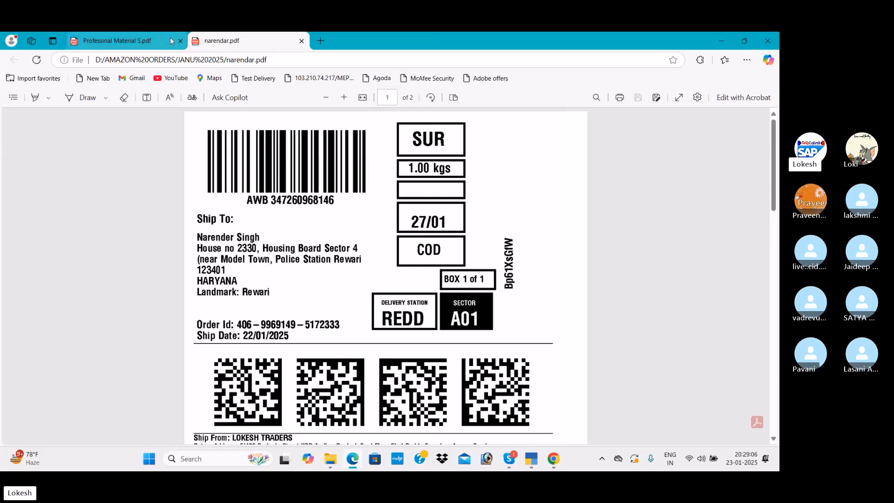
{"action": "left_click", "coordinate": [180, 41]}
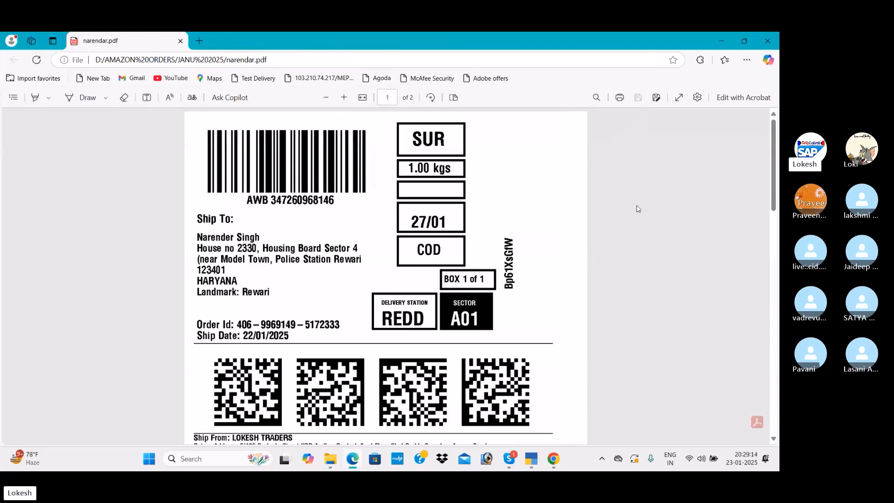
Copy the customer's name from the Amazon invoice's billing address and use it for a new party ledger in a TallyPrime sales voucher
{"action": "left_click_drag", "start_coordinate": [772, 165], "coordinate": [776, 188]}
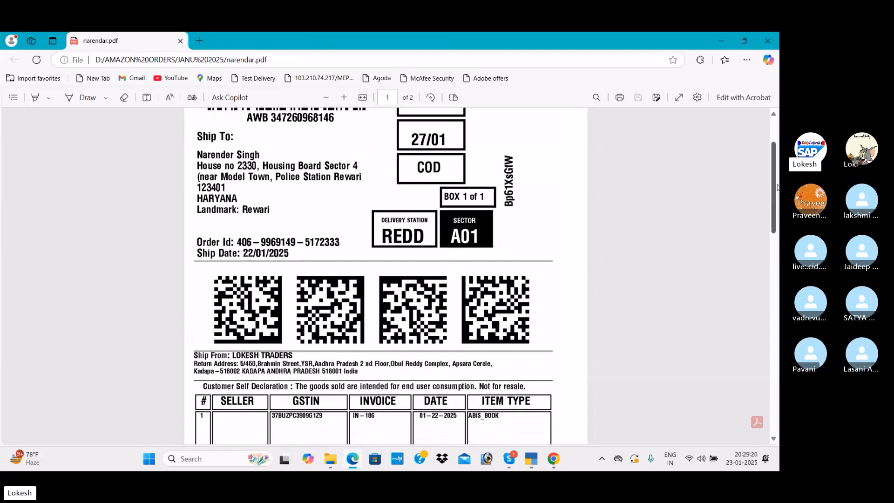
{"action": "left_click_drag", "start_coordinate": [775, 185], "coordinate": [777, 304]}
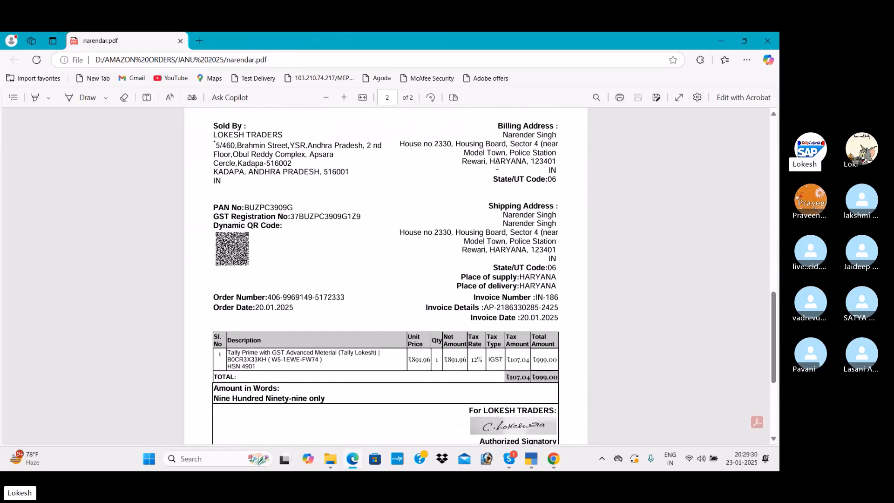
{"action": "left_click_drag", "start_coordinate": [504, 134], "coordinate": [558, 136]}
{"action": "key", "text": "ctrl+c"}
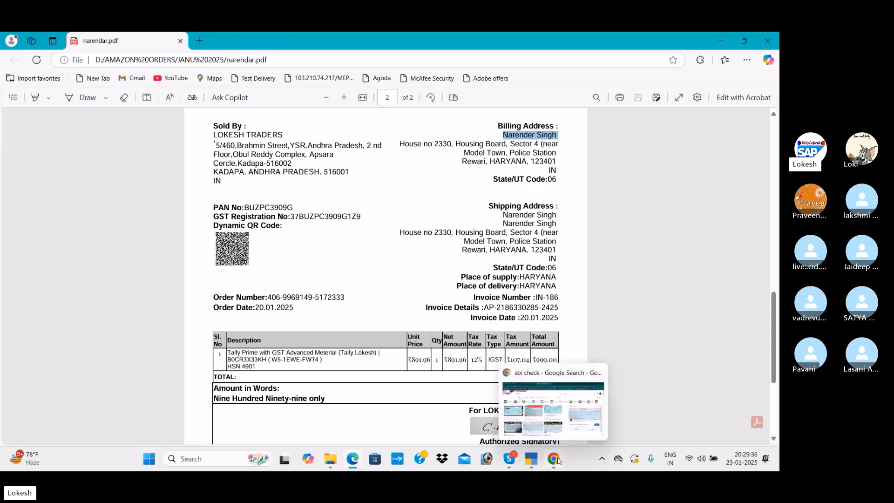
{"action": "left_click", "coordinate": [537, 462]}
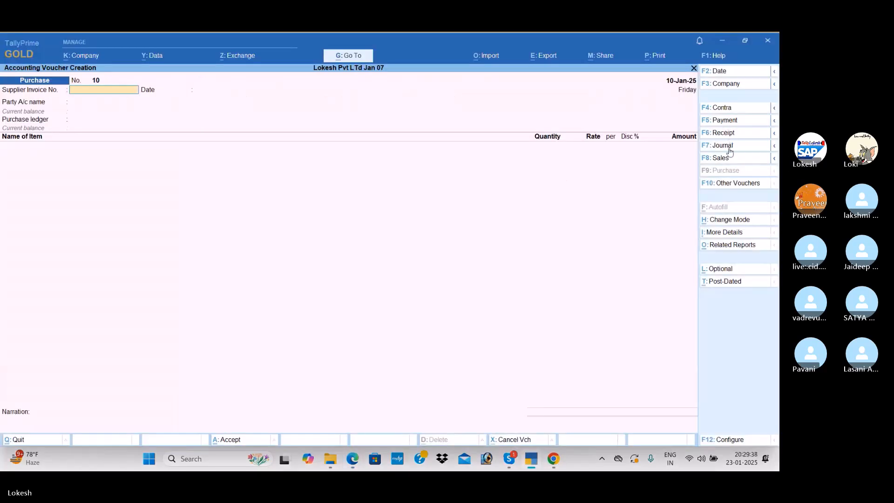
{"action": "left_click", "coordinate": [734, 161]}
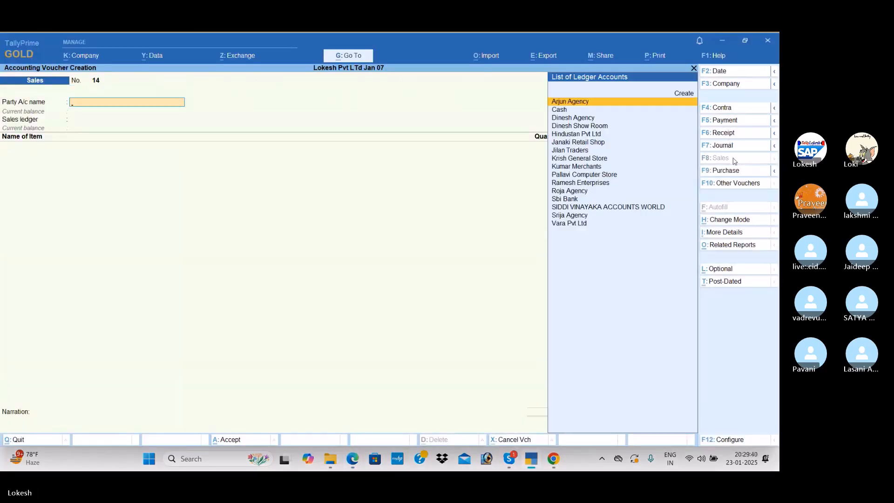
{"action": "key", "text": "alt+c"}
{"action": "key", "text": "ctrl+v"}
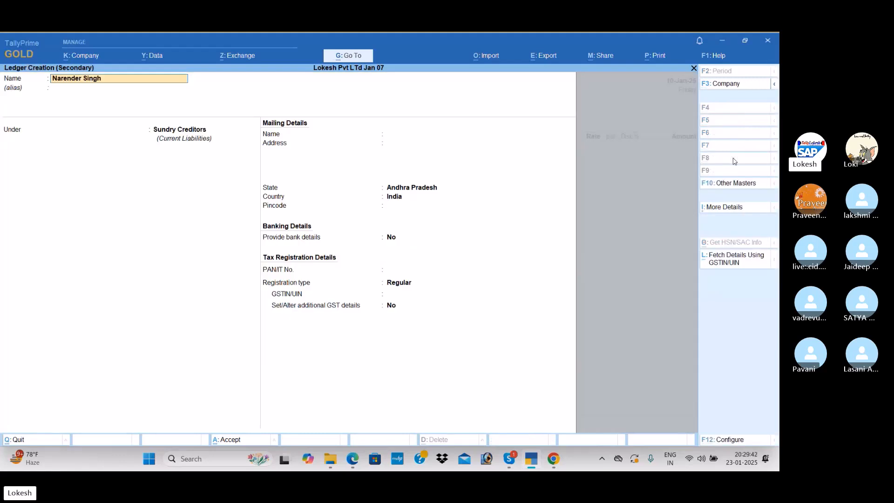
Group the new customer ledger under Sundry Debtors and keep the customer's name as the mailing name
{"action": "key", "text": "Return"}
{"action": "key", "text": "Return"}
{"action": "key", "text": "Down"}
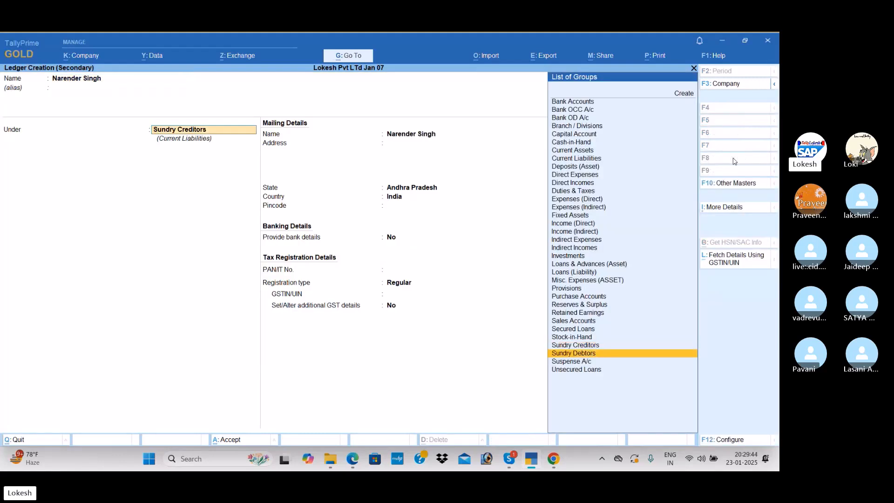
{"action": "key", "text": "Return"}
{"action": "key", "text": "Return"}
Copy the customer's street line and the city, state and pincode line from the PDF invoice into the ledger's mailing address
{"action": "key", "text": "alt+Tab"}
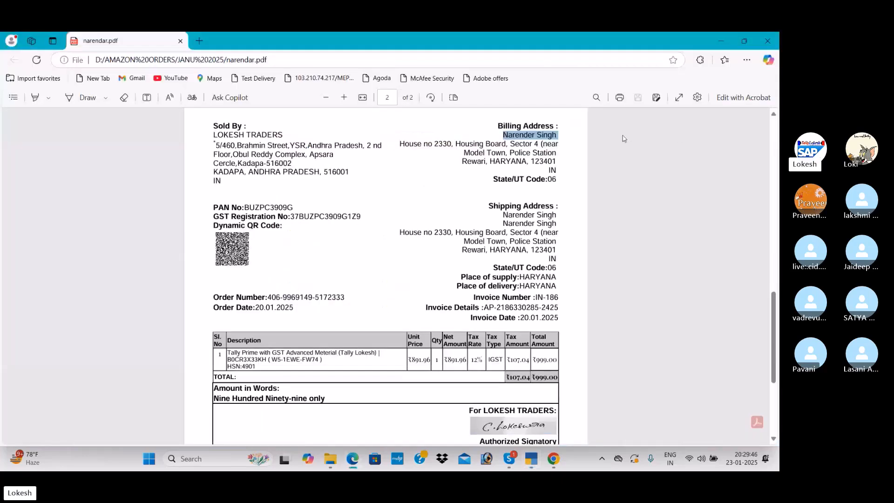
{"action": "left_click_drag", "start_coordinate": [400, 144], "coordinate": [541, 148]}
{"action": "key", "text": "ctrl+c"}
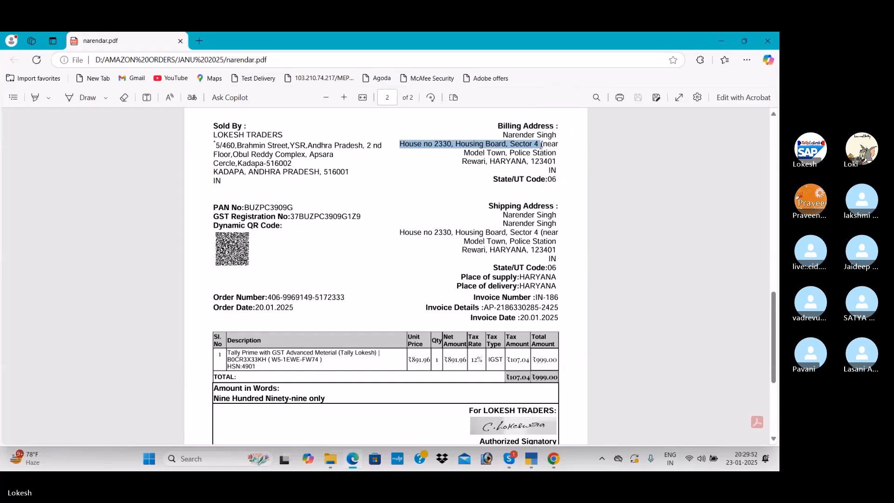
{"action": "key", "text": "alt+Tab"}
{"action": "key", "text": "ctrl+alt+v"}
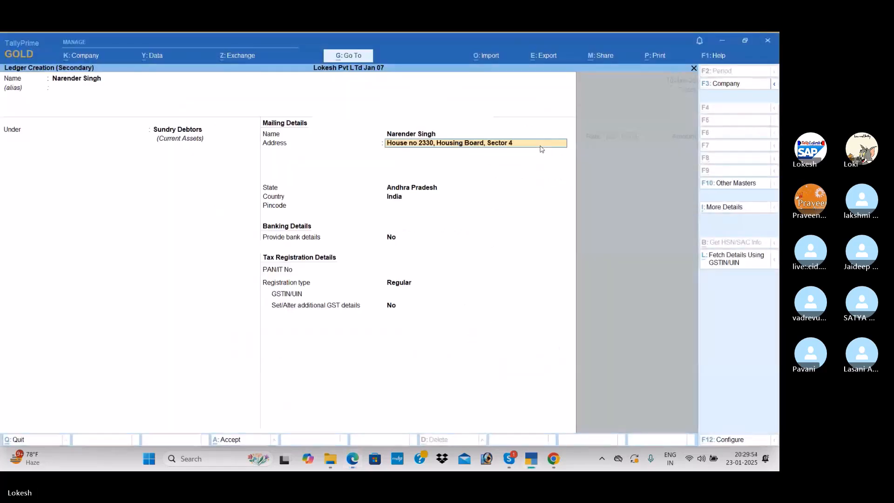
{"action": "key", "text": "Return"}
{"action": "key", "text": "alt+Tab"}
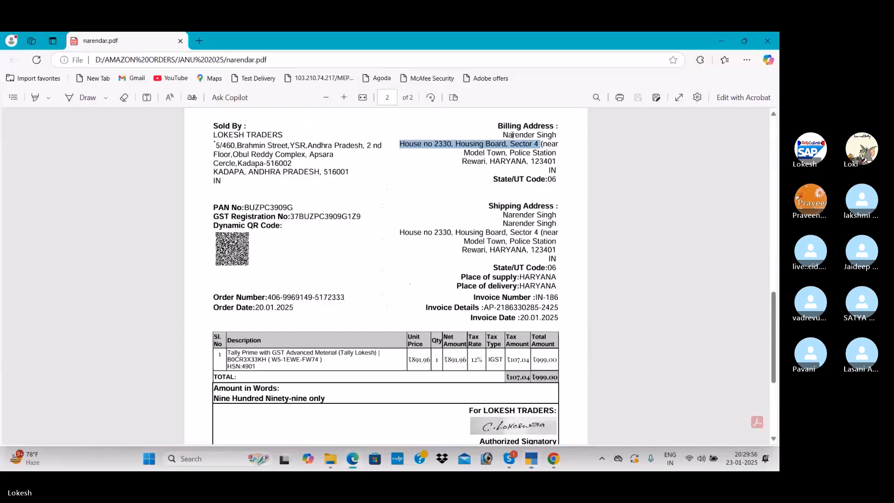
{"action": "left_click_drag", "start_coordinate": [461, 162], "coordinate": [563, 158]}
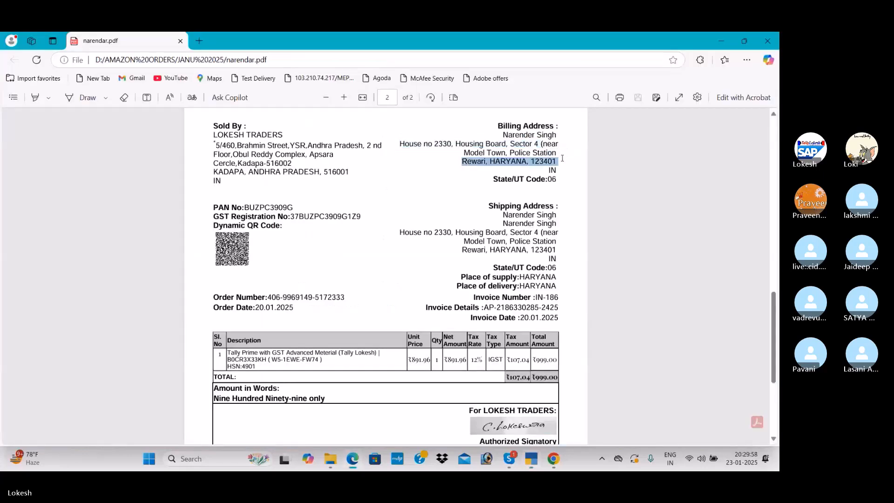
{"action": "key", "text": "ctrl+c"}
{"action": "key", "text": "alt+Tab"}
{"action": "key", "text": "ctrl+alt+v"}
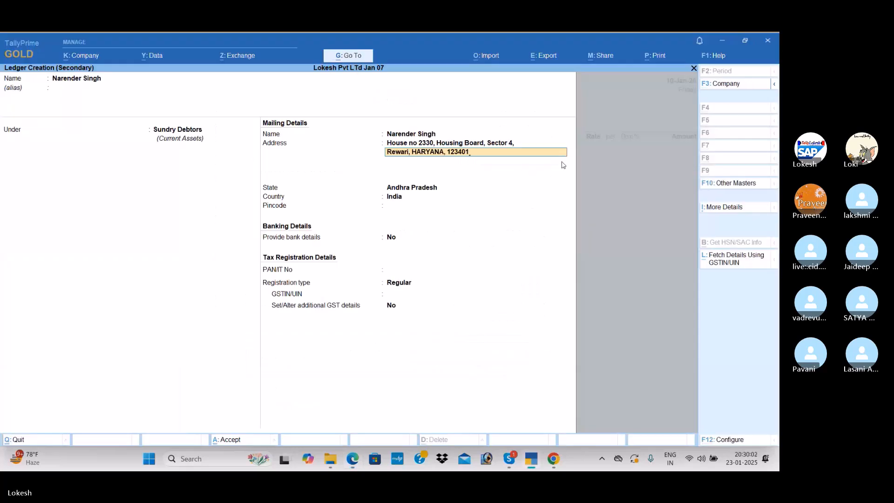
Set the ledger's state to Haryana, keep the defaults up to the GSTIN/UIN field, and check the PDF invoice for the customer's GSTIN
{"action": "key", "text": "Return"}
{"action": "key", "text": "Return"}
{"action": "type", "text": "Ha"}
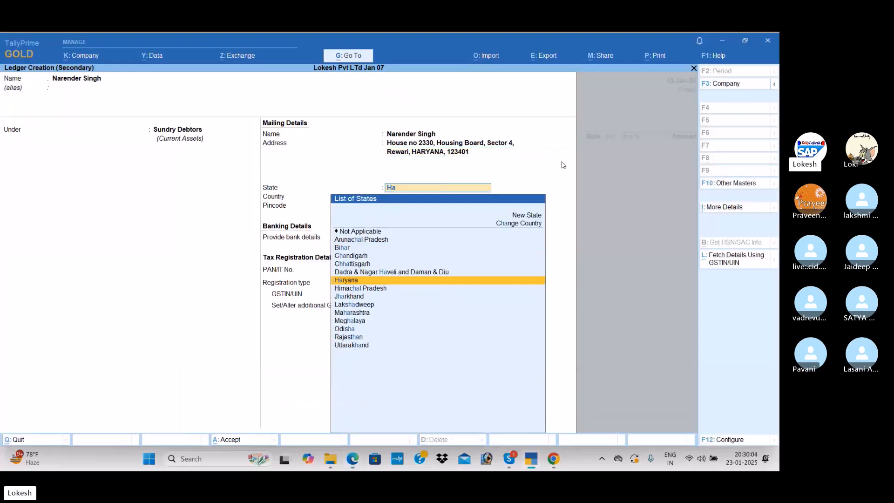
{"action": "key", "text": "Return"}
{"action": "key", "text": "Return"}
{"action": "key", "text": "Return"}
{"action": "key", "text": "Return"}
{"action": "key", "text": "Return"}
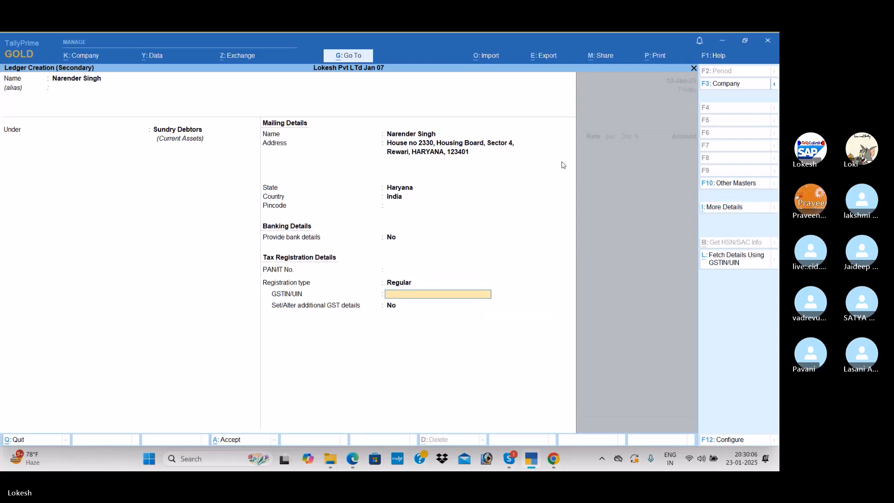
{"action": "key", "text": "alt+Tab"}
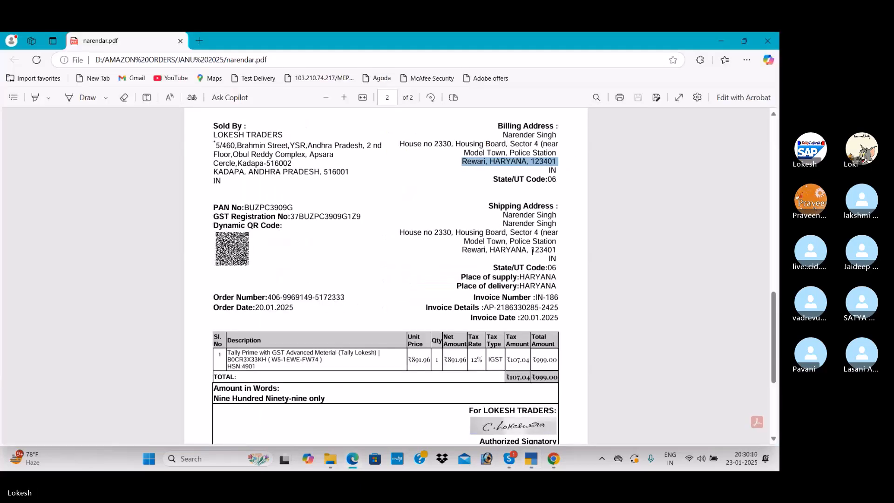
{"action": "key", "text": "alt+Tab"}
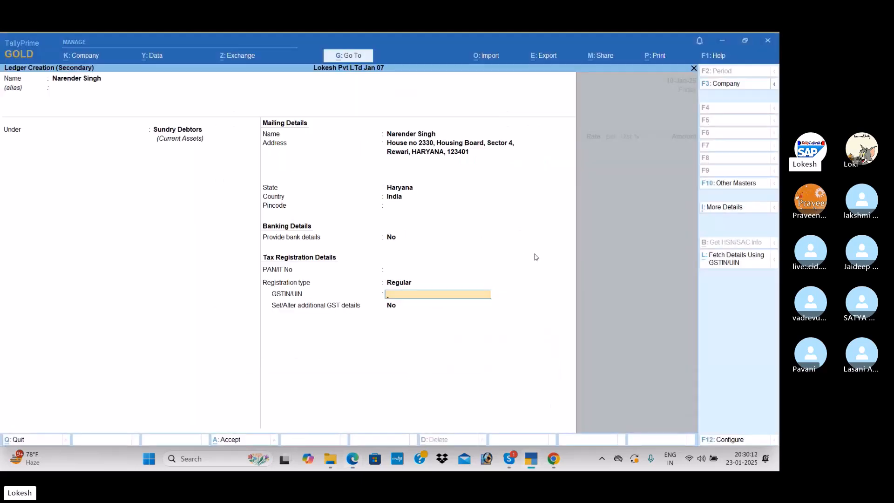
Set the customer ledger's GST registration type to Unregistered/Consumer and save the ledger
{"action": "key", "text": "BackSpace"}
{"action": "key", "text": "Down"}
{"action": "key", "text": "Return"}
{"action": "key", "text": "Return"}
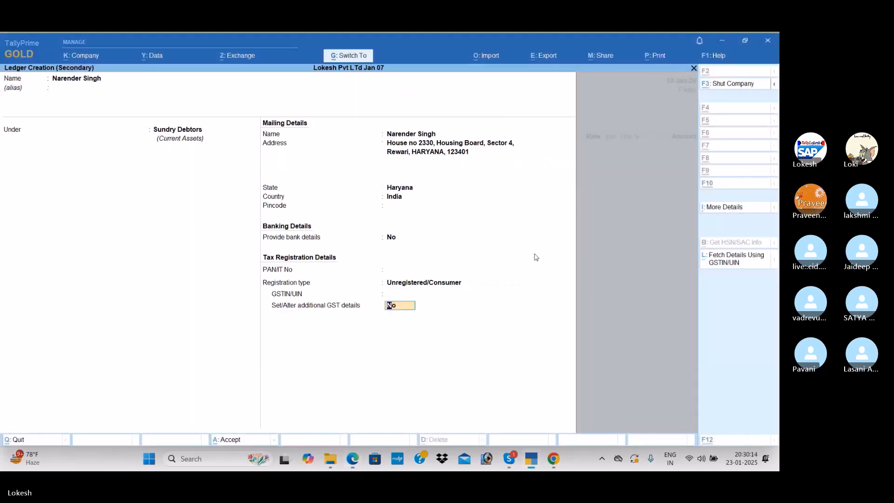
{"action": "key", "text": "ctrl+a"}
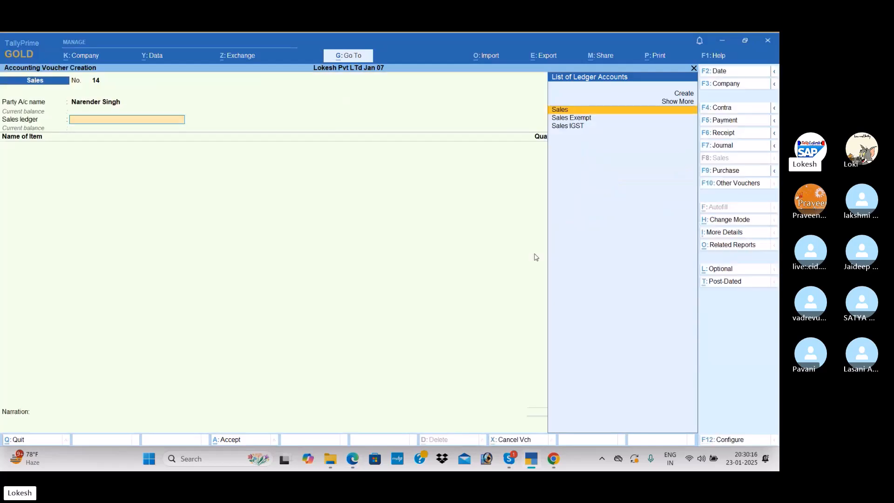
Choose Sales IGST as the sales ledger of the customer's sales voucher
{"action": "key", "text": "Down"}
{"action": "key", "text": "Down"}
{"action": "key", "text": "Return"}
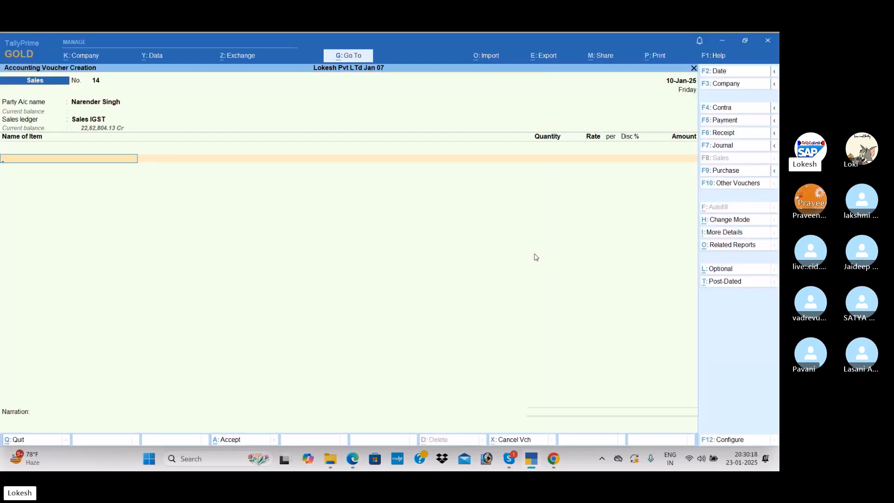
Create a stock item named from the PDF invoice, "Tally Prime with GST Advanced Meterial (Tally Lokesh)", under Primary with nos as its unit
{"action": "key", "text": "alt+c"}
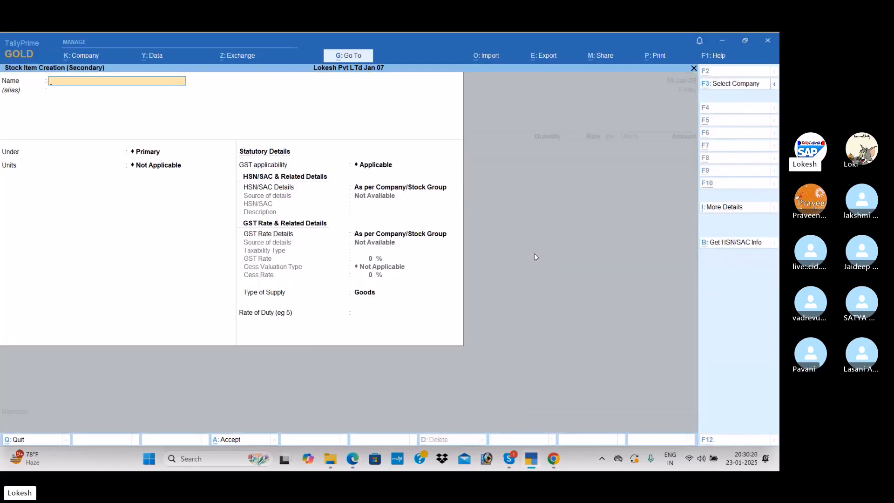
{"action": "key", "text": "alt+Tab"}
{"action": "left_click_drag", "start_coordinate": [228, 352], "coordinate": [382, 351]}
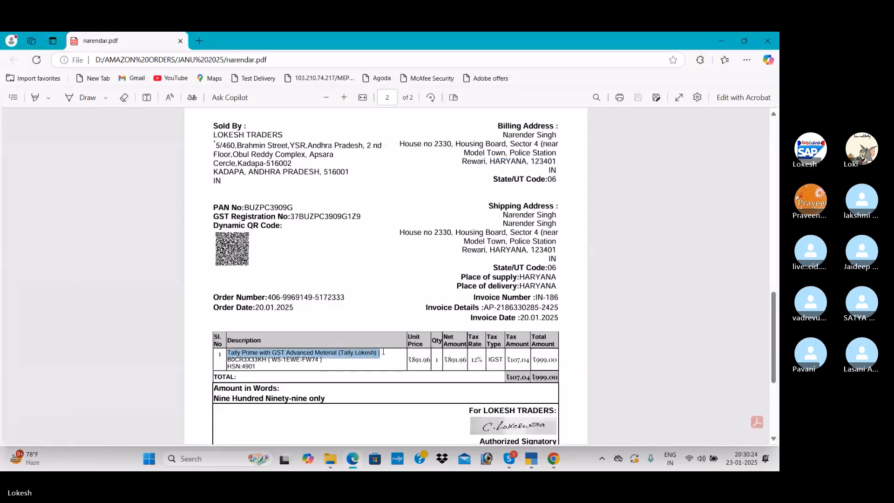
{"action": "key", "text": "alt+Tab"}
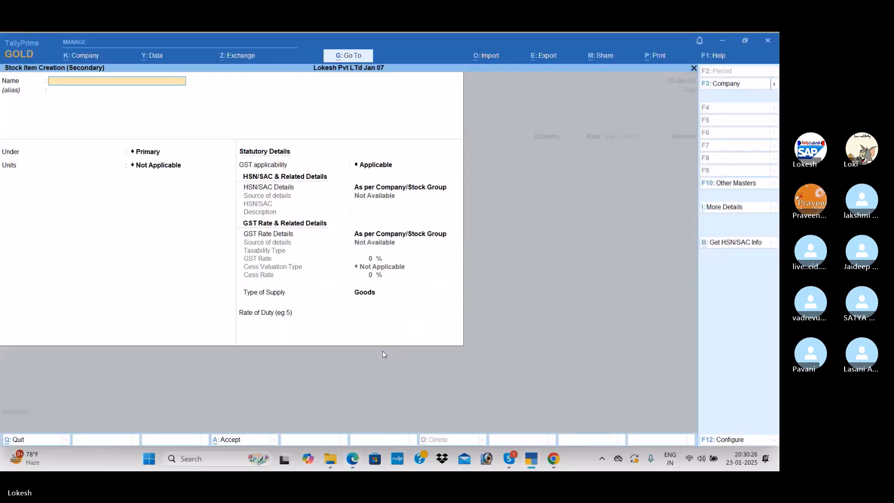
{"action": "key", "text": "ctrl+alt+v"}
{"action": "key", "text": "Return"}
{"action": "key", "text": "Return"}
{"action": "key", "text": "Return"}
{"action": "key", "text": "Down"}
{"action": "key", "text": "Down"}
{"action": "key", "text": "Down"}
{"action": "key", "text": "Down"}
{"action": "key", "text": "Down"}
Specify the stock item's HSN/SAC details directly, entering code 4901 from the PDF invoice
{"action": "key", "text": "Return"}
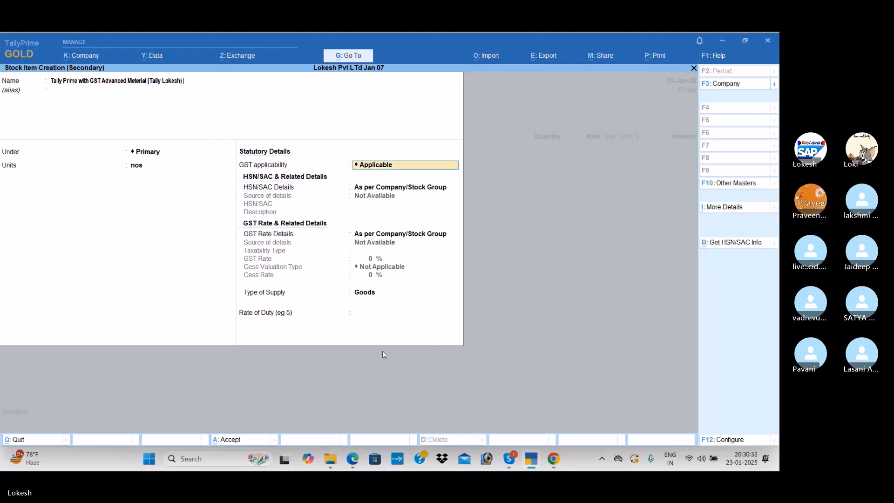
{"action": "key", "text": "Return"}
{"action": "key", "text": "Down"}
{"action": "key", "text": "Return"}
{"action": "key", "text": "alt+Tab"}
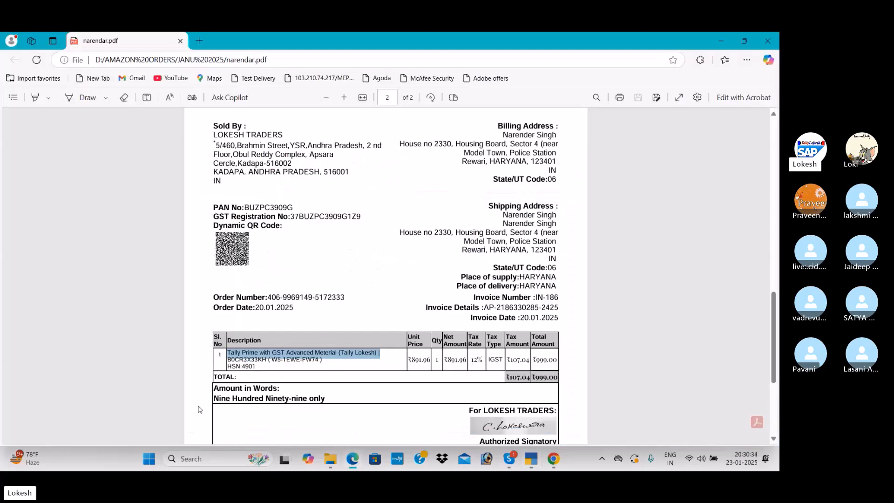
{"action": "left_click", "coordinate": [249, 367]}
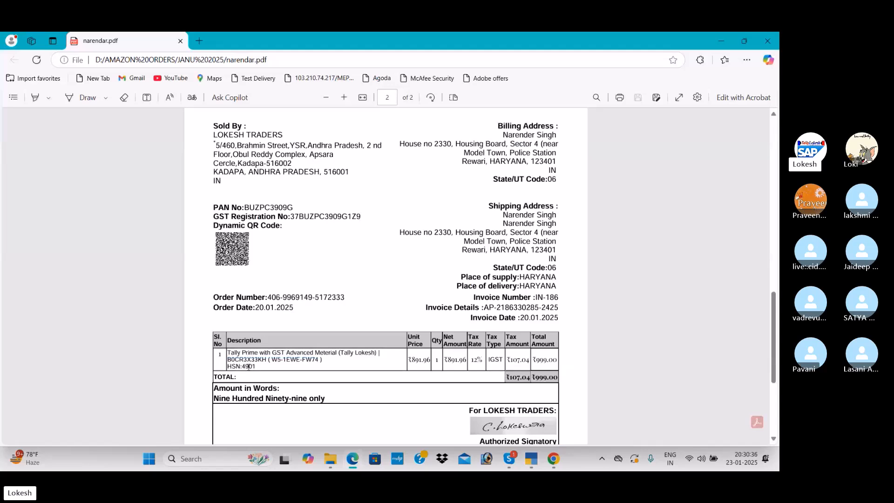
{"action": "key", "text": "alt+Tab"}
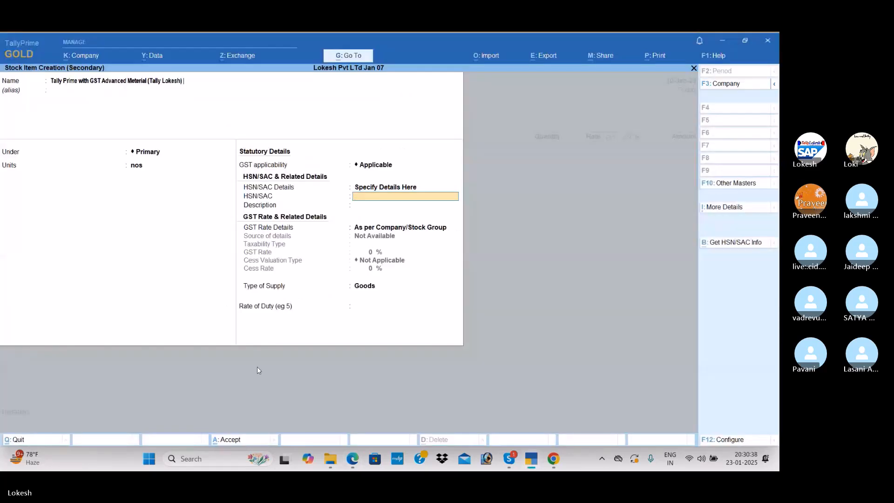
{"action": "key", "text": "Return"}
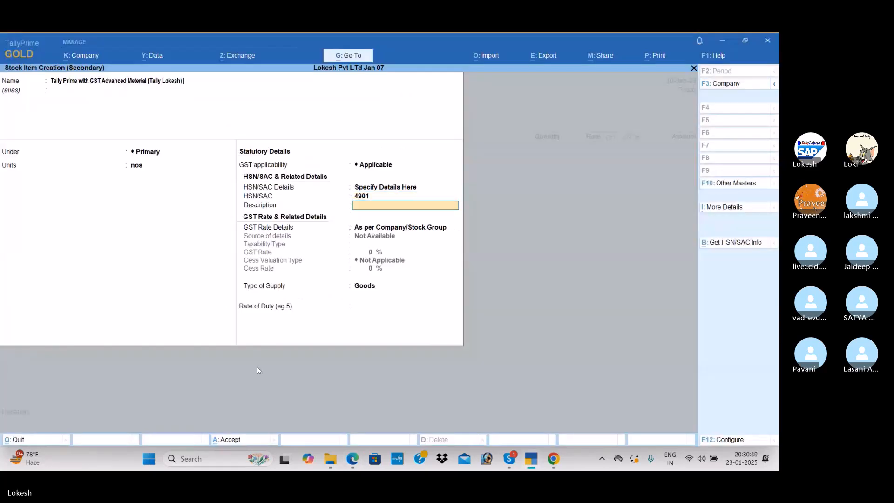
Specify the stock item's GST details as Taxable at the invoice's 12% rate and save the item
{"action": "key", "text": "Down"}
{"action": "key", "text": "Return"}
{"action": "key", "text": "Return"}
{"action": "key", "text": "alt+Tab"}
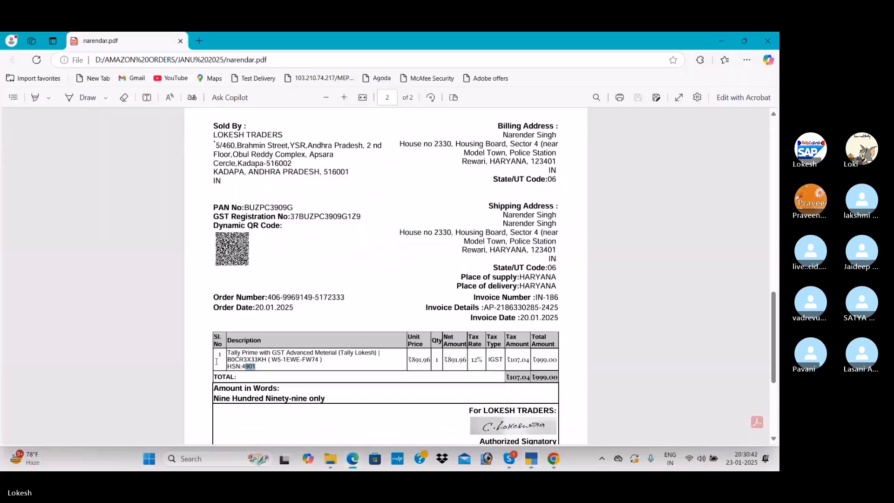
{"action": "key", "text": "alt+Tab"}
{"action": "type", "text": "12"}
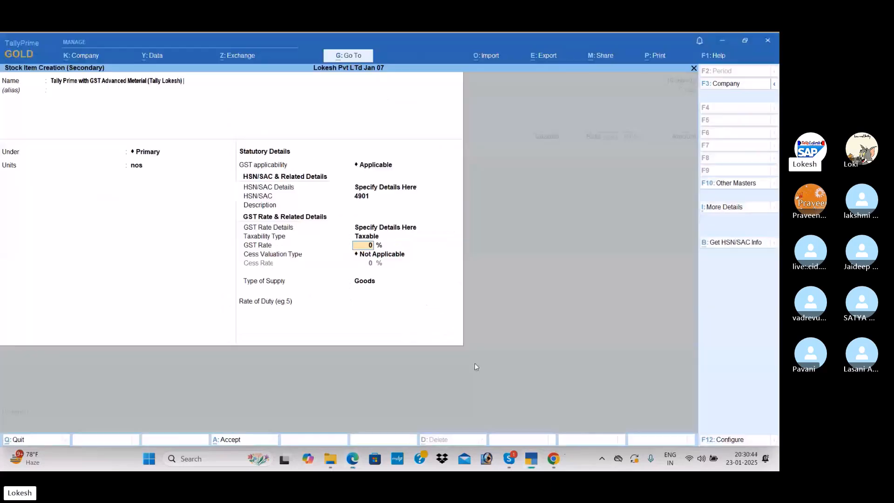
{"action": "key", "text": "Return"}
{"action": "key", "text": "Return"}
{"action": "key", "text": "ctrl+a"}
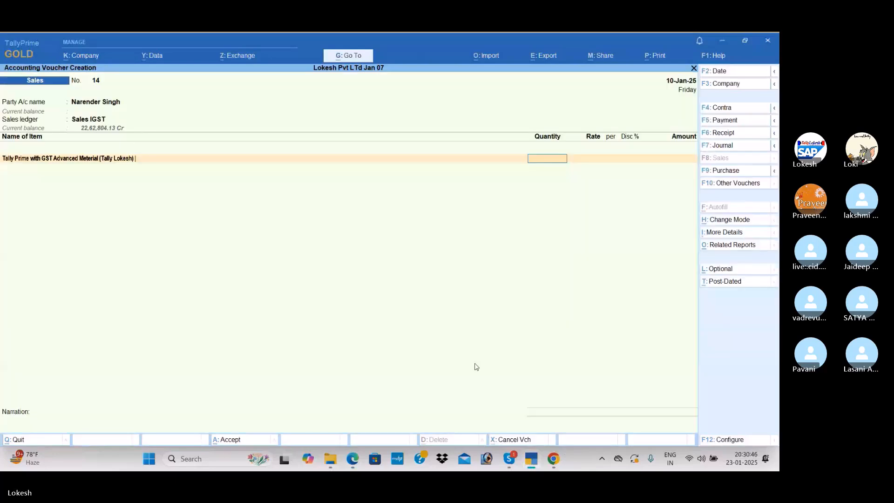
Check the amounts on the PDF invoice and enable tax-inclusive rates for stock items in the voucher configuration
{"action": "key", "text": "alt"}
{"action": "key", "text": "alt+Tab"}
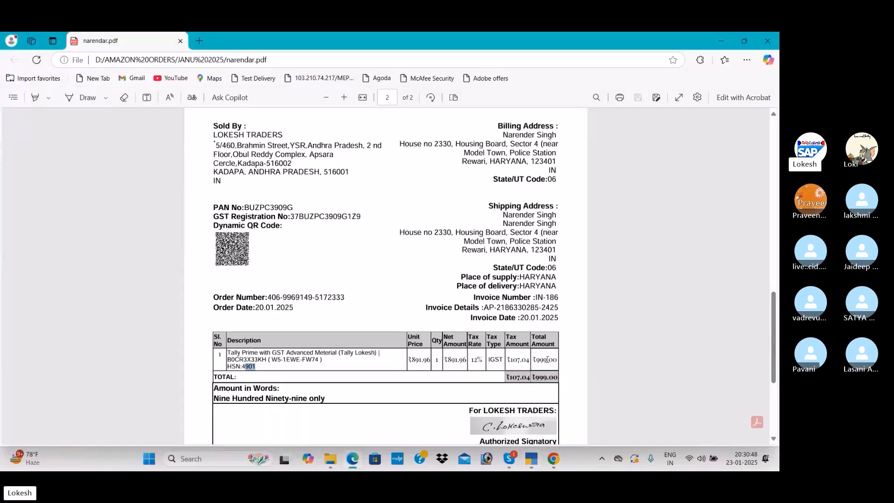
{"action": "key", "text": "alt+Tab"}
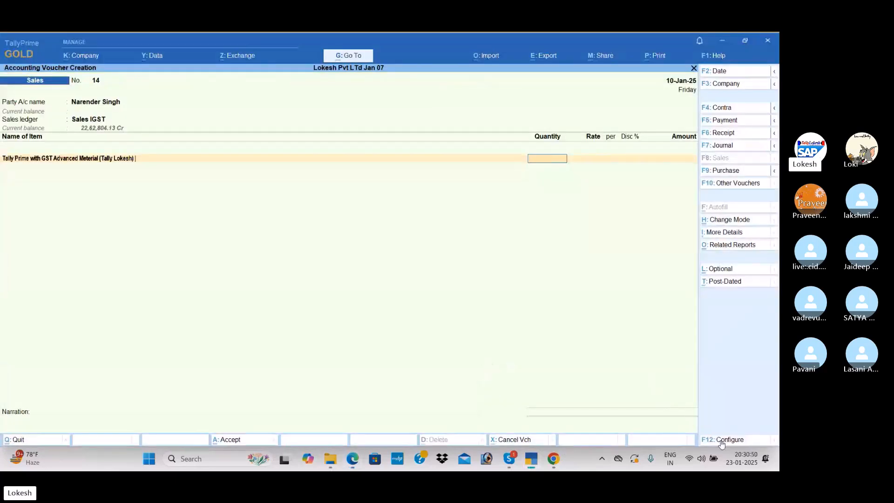
{"action": "left_click", "coordinate": [728, 439]}
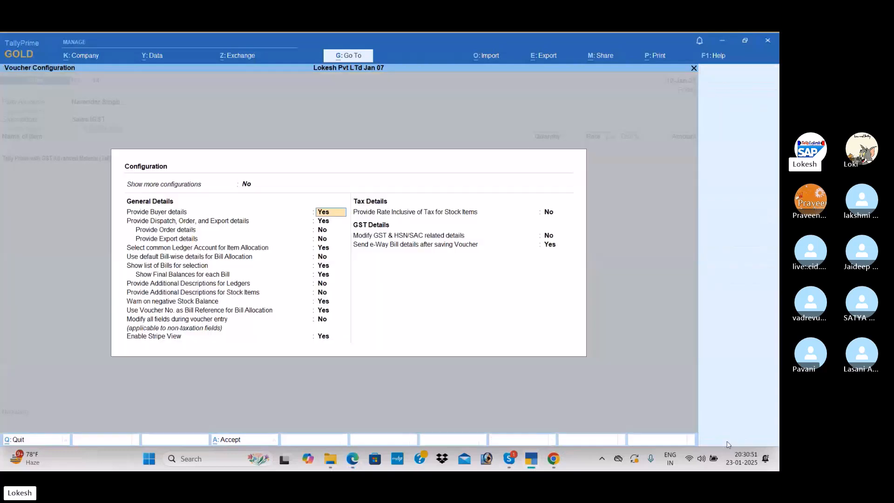
{"action": "left_click", "coordinate": [549, 212]}
{"action": "key", "text": "y"}
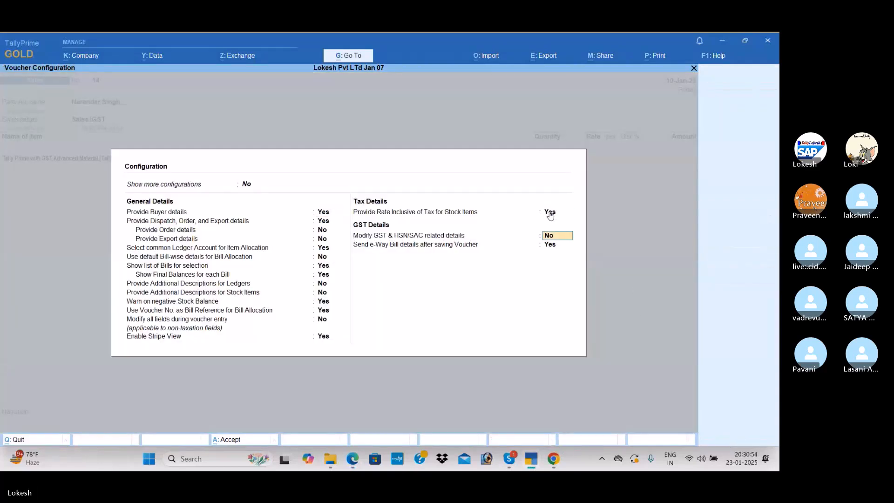
{"action": "key", "text": "ctrl+a"}
Look up the invoice total and enter quantity 1 nos with a tax-inclusive rate of 999 for the item
{"action": "key", "text": "alt+Tab"}
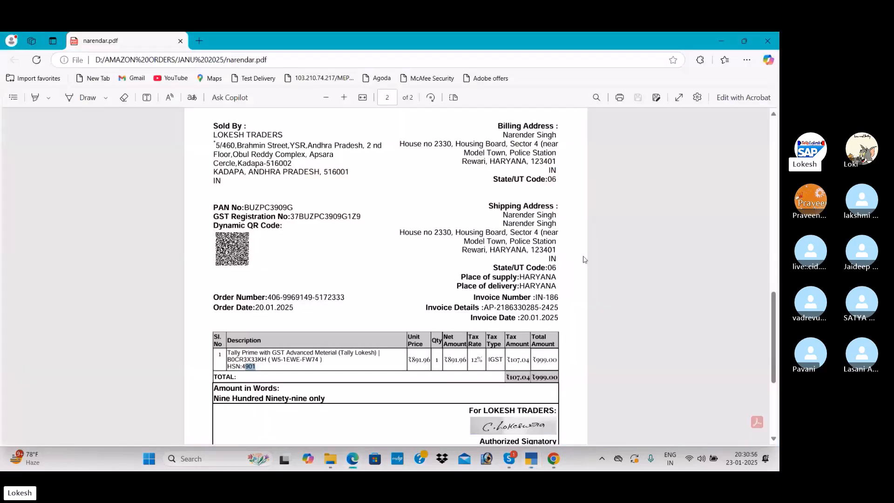
{"action": "left_click_drag", "start_coordinate": [534, 378], "coordinate": [556, 380]}
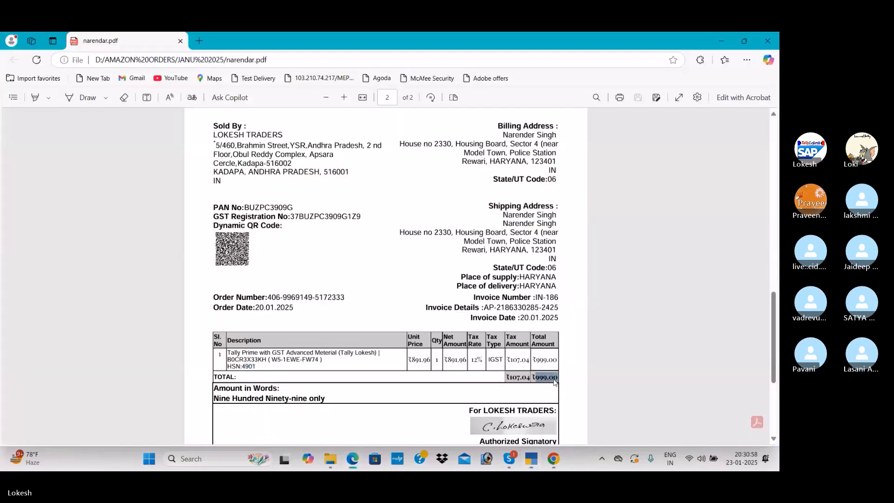
{"action": "key", "text": "alt+Tab"}
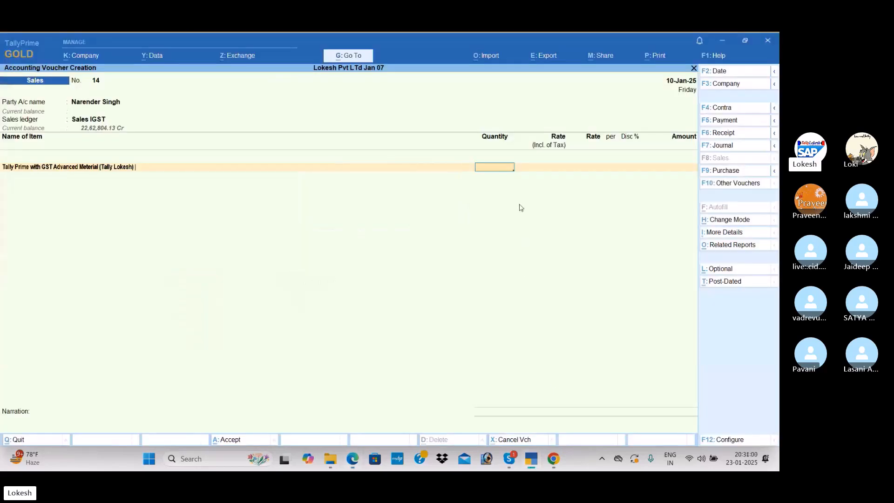
{"action": "key", "text": "Return"}
{"action": "key", "text": "Return"}
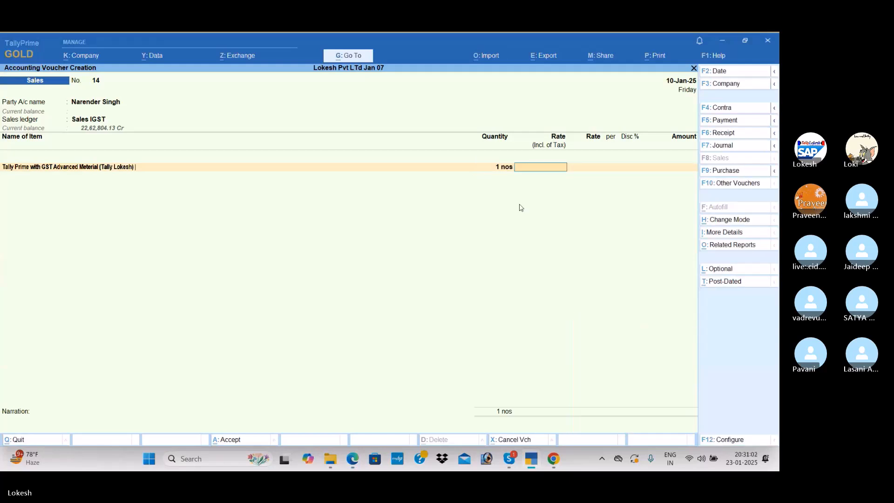
{"action": "type", "text": "999"}
{"action": "key", "text": "Return"}
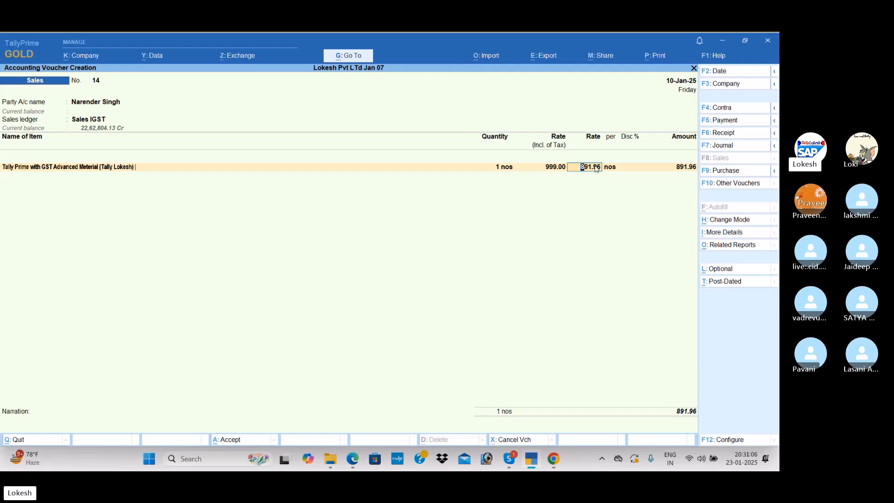
Keep the calculated item rate and amount, and add the IGST ledger below the item
{"action": "key", "text": "Return"}
{"action": "key", "text": "Return"}
{"action": "key", "text": "Return"}
{"action": "key", "text": "Return"}
{"action": "key", "text": "Return"}
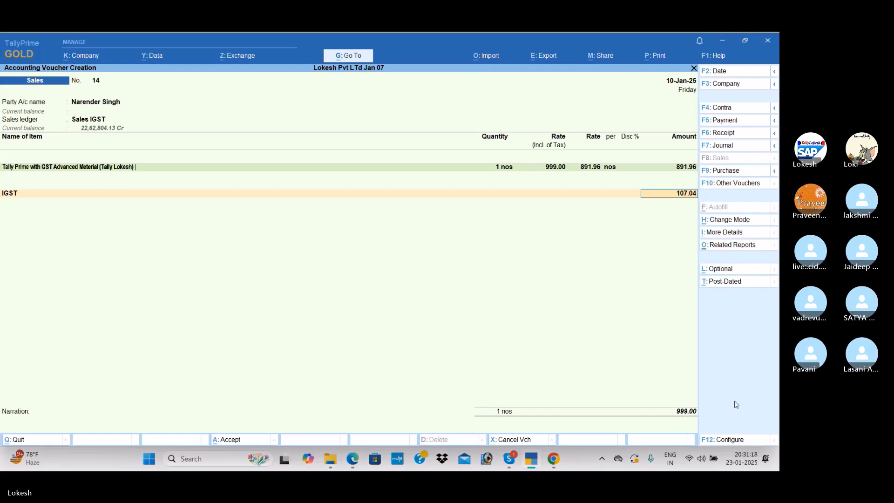
Keep the IGST amount, leave the narration blank and save the sales voucher
{"action": "key", "text": "Return"}
{"action": "key", "text": "Return"}
{"action": "key", "text": "Return"}
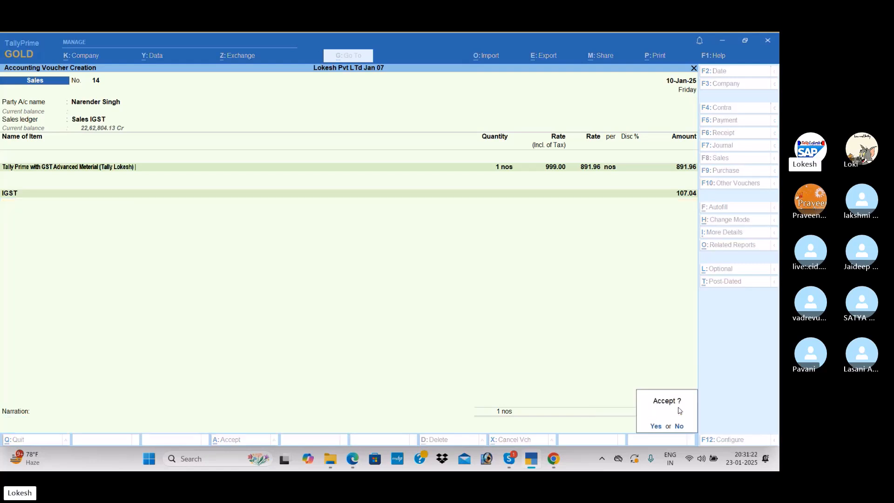
{"action": "key", "text": "Return"}
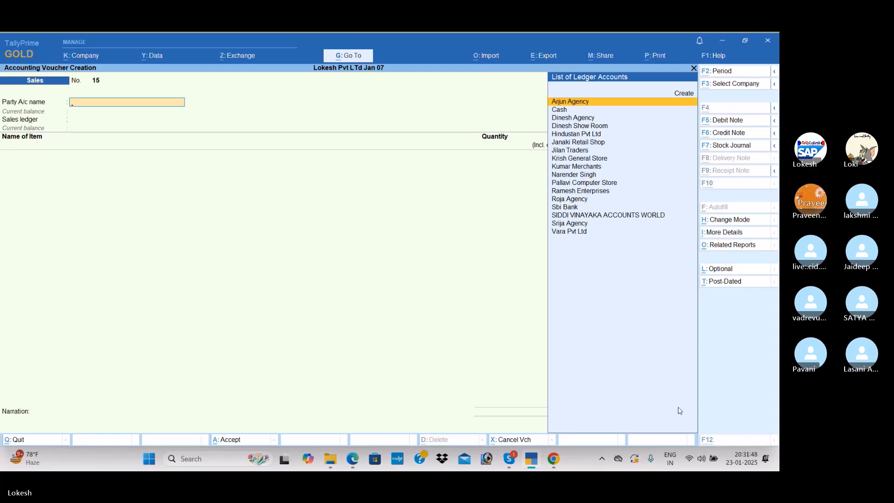
Switch to the Skype call window and leave the group call
{"action": "key", "text": "alt+Tab"}
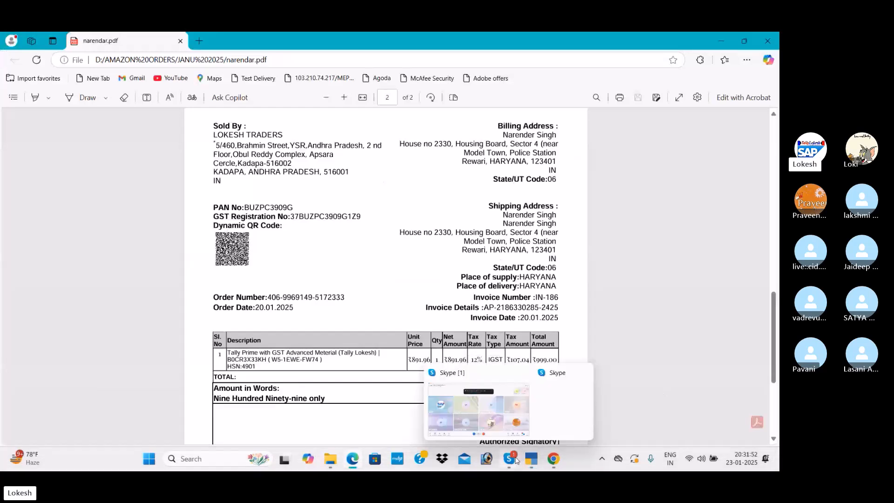
{"action": "left_click", "coordinate": [502, 428]}
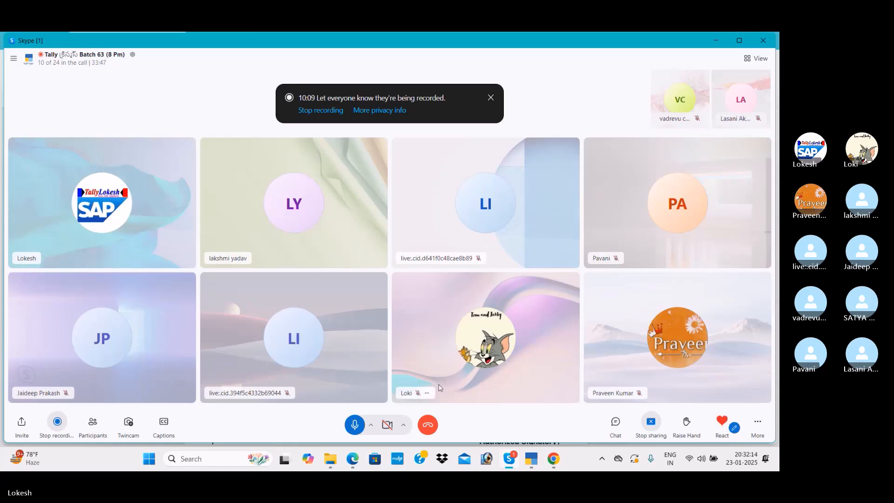
{"action": "left_click", "coordinate": [427, 433]}
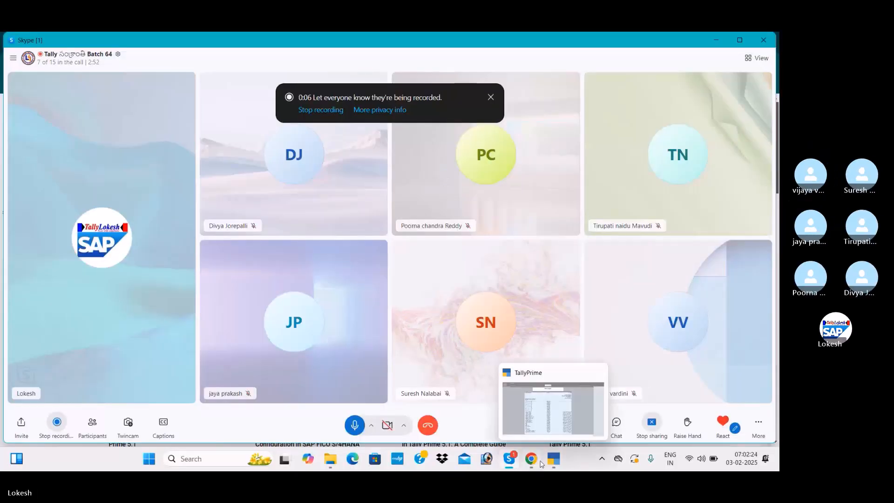
Switch to Chrome, look through the Lokesh Infotech website's home page and open its About page
{"action": "mouse_move", "coordinate": [538, 460]}
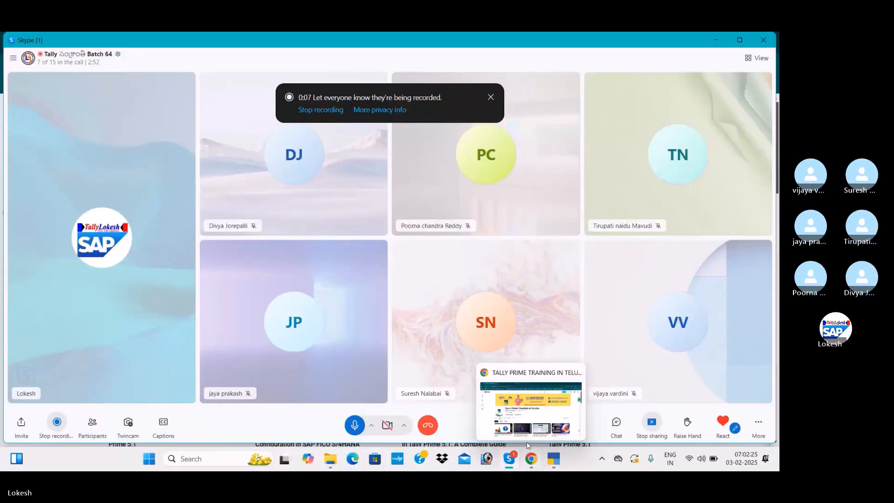
{"action": "left_click", "coordinate": [533, 420]}
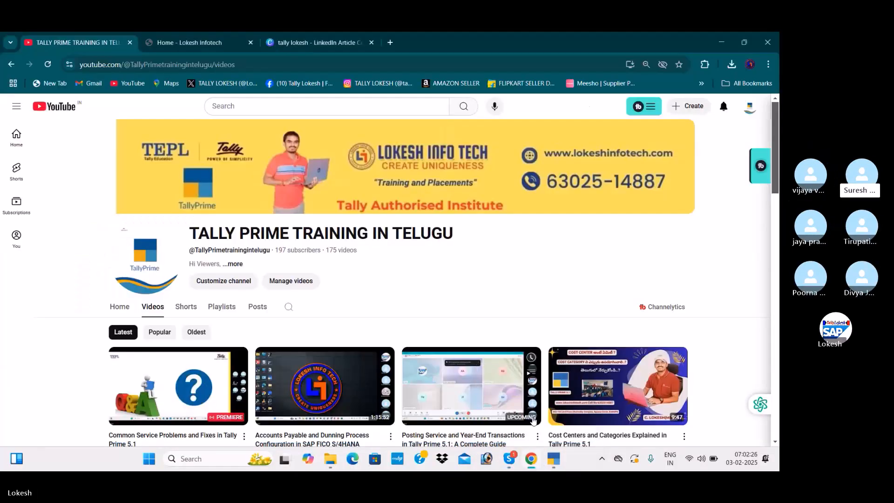
{"action": "left_click", "coordinate": [213, 43]}
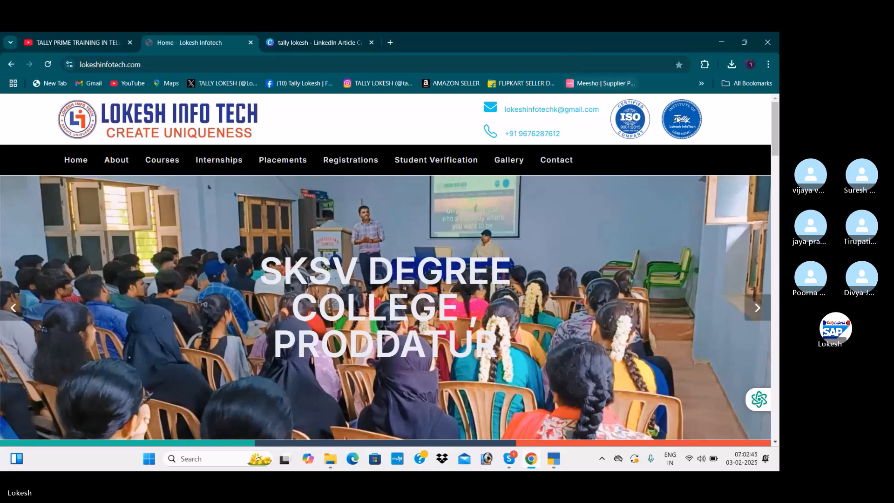
{"action": "left_click_drag", "start_coordinate": [776, 127], "coordinate": [778, 217]}
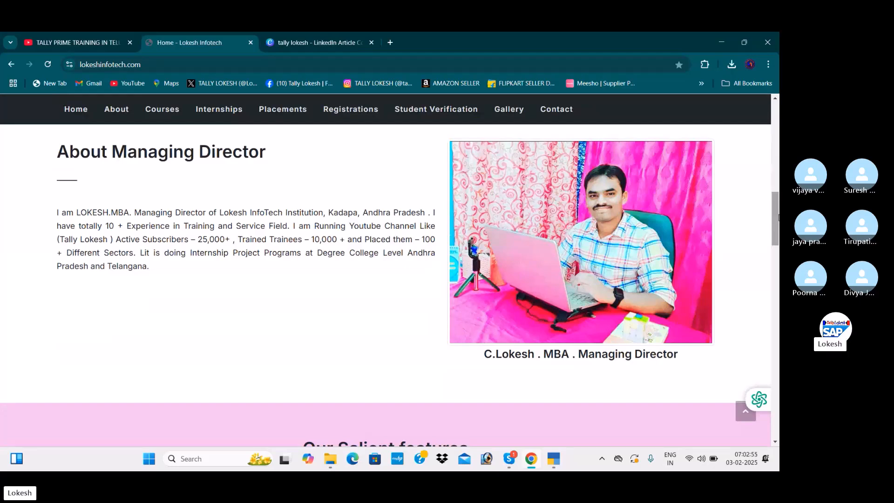
{"action": "left_click_drag", "start_coordinate": [779, 217], "coordinate": [775, 118]}
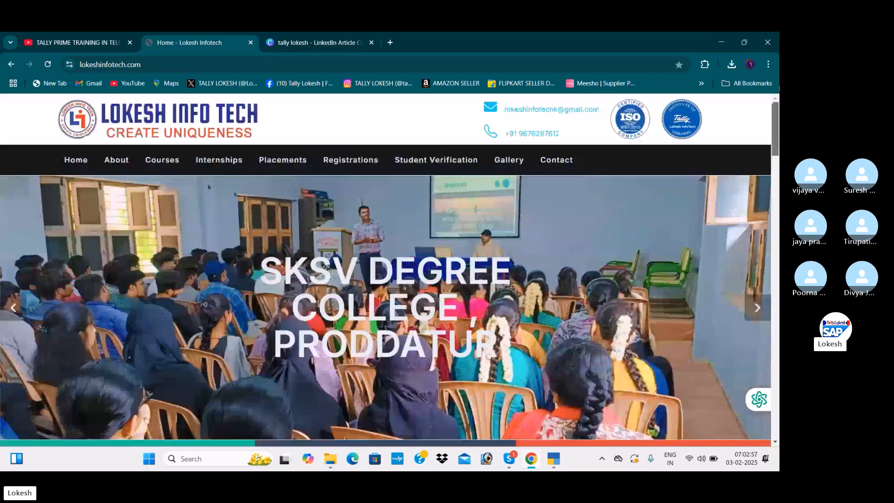
{"action": "left_click", "coordinate": [121, 163]}
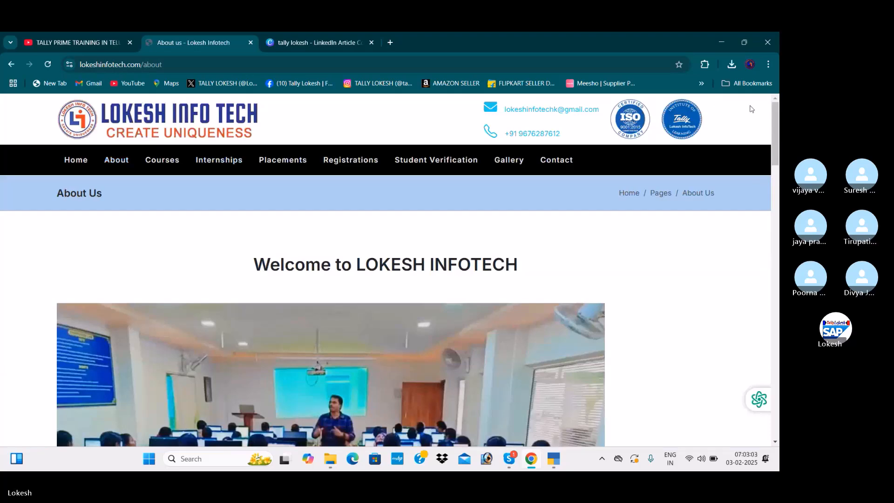
Look over the About page's classroom photo, check the Skype call window and return to Chrome
{"action": "left_click_drag", "start_coordinate": [777, 148], "coordinate": [778, 178]}
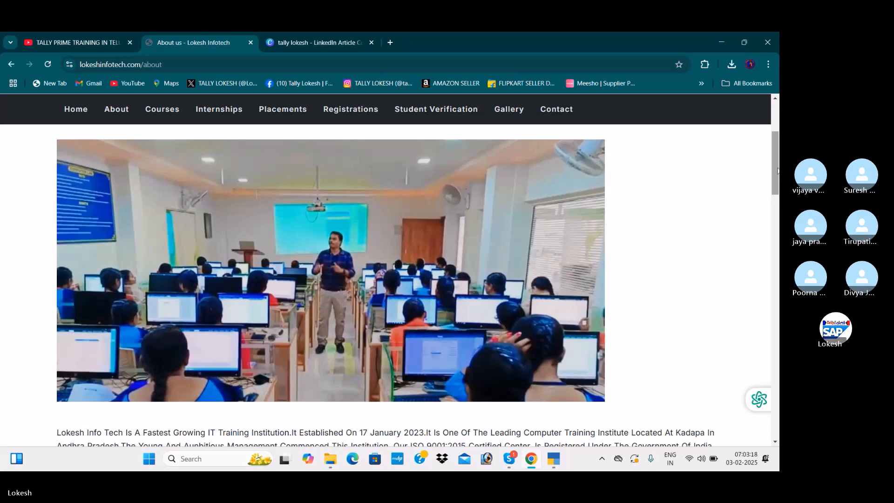
{"action": "scroll", "coordinate": [776, 161], "scroll_direction": "up", "scroll_amount": 4}
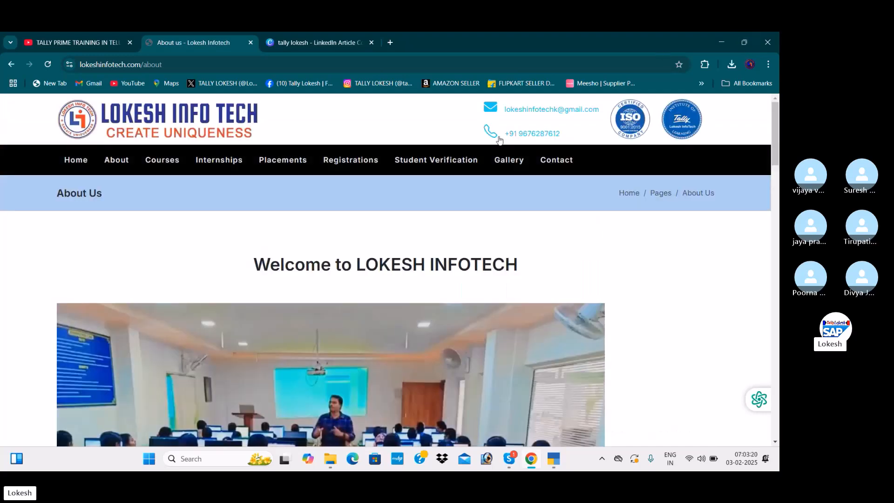
{"action": "key", "text": "alt+Tab"}
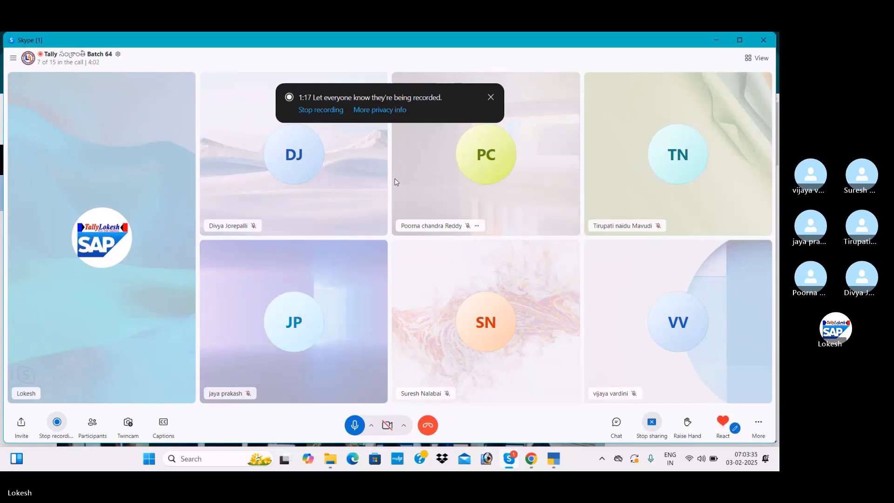
{"action": "key", "text": "alt+Tab"}
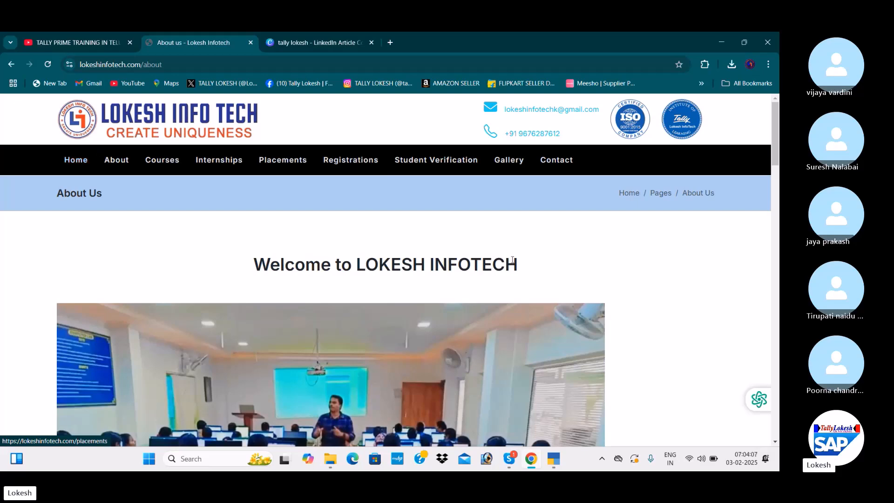
Switch to TallyPrime and open the creation form for a new company from the company list
{"action": "left_click", "coordinate": [552, 461]}
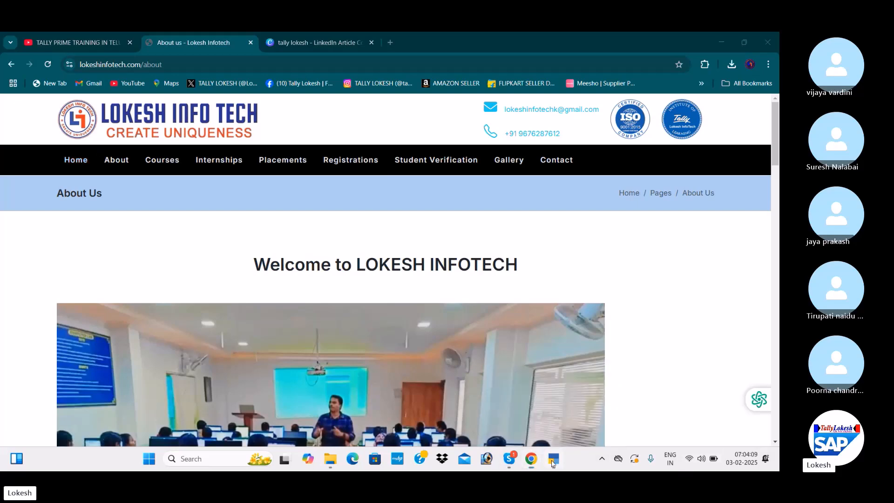
{"action": "key", "text": "Up"}
{"action": "key", "text": "Up"}
{"action": "key", "text": "Up"}
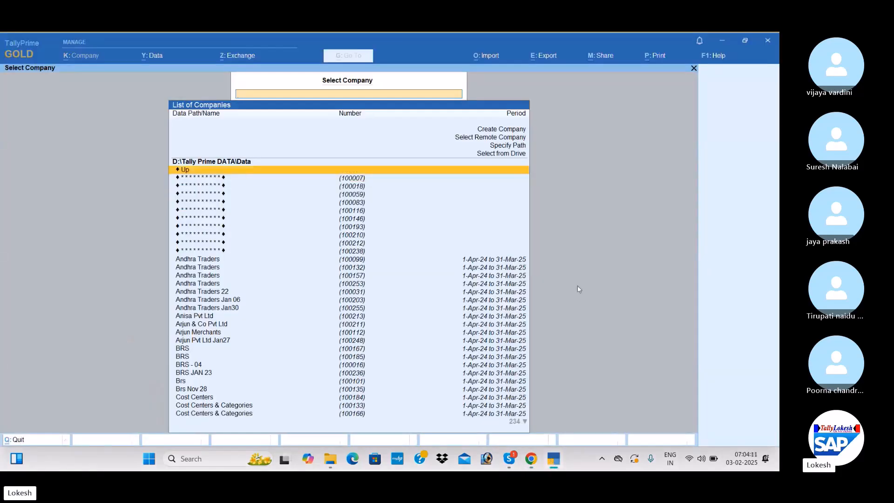
{"action": "key", "text": "Up"}
{"action": "key", "text": "Up"}
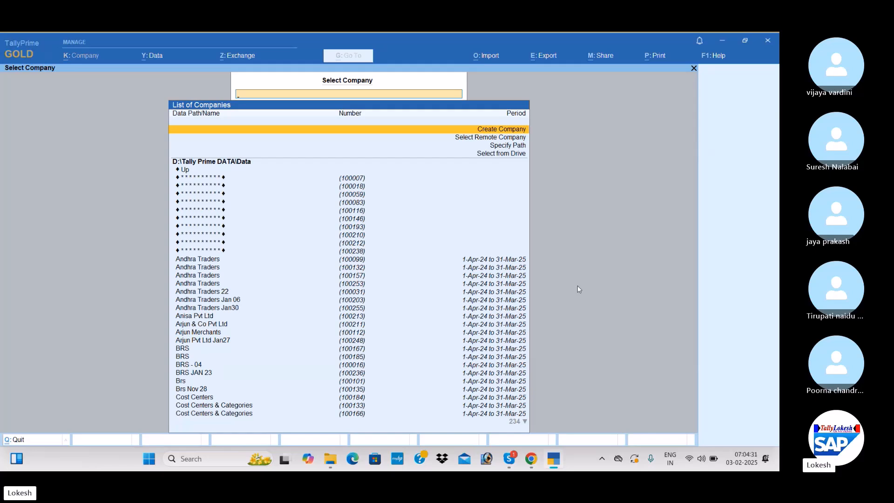
{"action": "key", "text": "Return"}
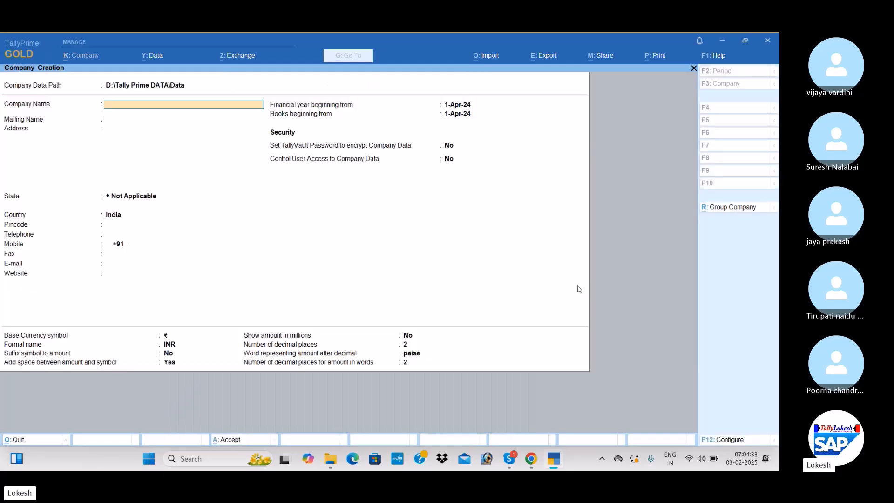
Name the new company Trading Company Feb 03 and use the same mailing name
{"action": "type", "text": "Tradin"}
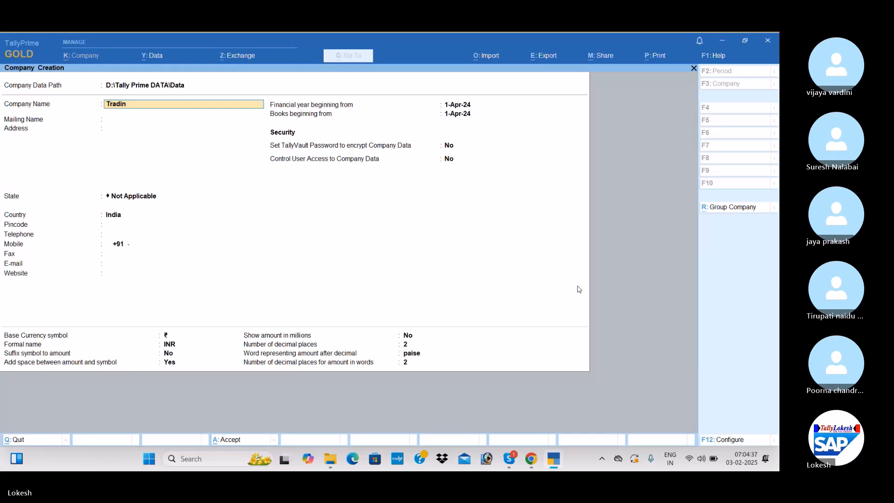
{"action": "type", "text": "g Commpa"}
{"action": "key", "text": "BackSpace"}
{"action": "type", "text": "pany feb 03"}
{"action": "key", "text": "Return"}
{"action": "key", "text": "Return"}
{"action": "key", "text": "Return"}
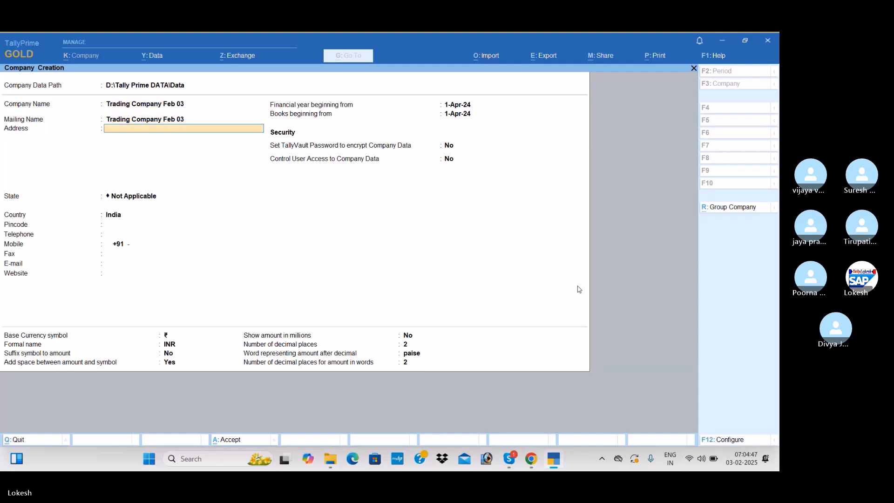
Leave the address blank, keep Andhra Pradesh as the state and create the company
{"action": "key", "text": "Down"}
{"action": "key", "text": "Down"}
{"action": "key", "text": "Return"}
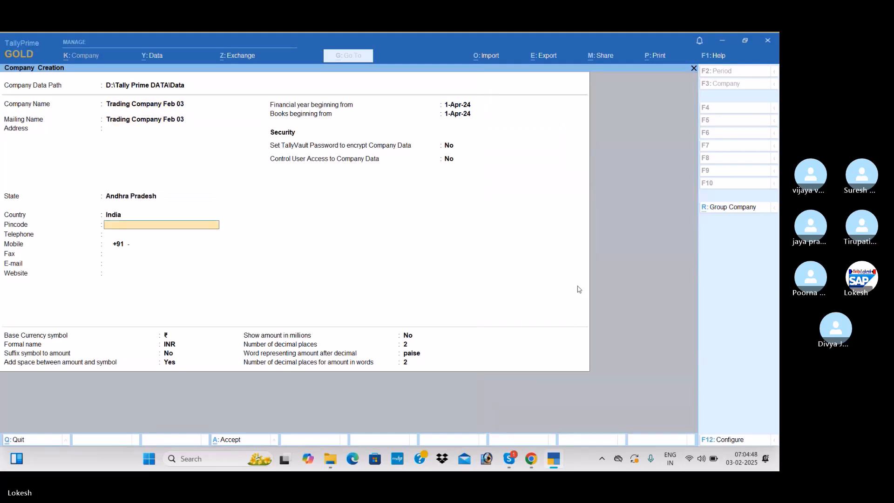
{"action": "key", "text": "ctrl+a"}
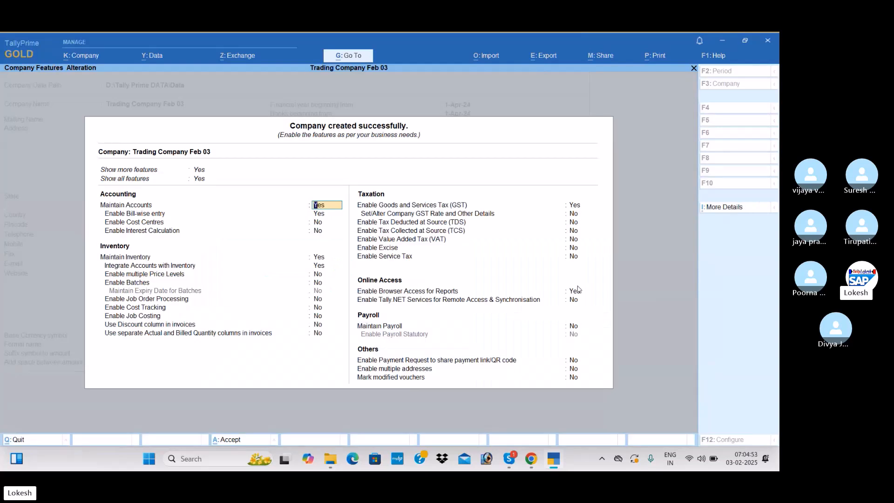
Disable bill-wise entry in the company features and keep the other accounting and inventory settings
{"action": "key", "text": "Return"}
{"action": "key", "text": "n"}
{"action": "key", "text": "Return"}
{"action": "key", "text": "Return"}
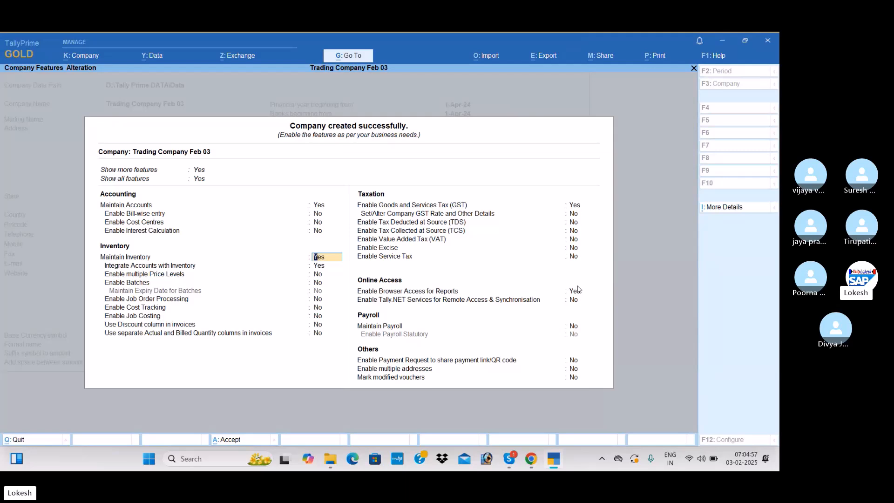
{"action": "key", "text": "Return"}
{"action": "key", "text": "Return"}
{"action": "key", "text": "Return"}
{"action": "key", "text": "Return"}
{"action": "key", "text": "Return"}
{"action": "key", "text": "Return"}
{"action": "key", "text": "Return"}
Enable GST with a Regular registration for Andhra Pradesh, GSTIN prefix 37 and monthly GSTR-1 periodicity, and save the company features
{"action": "key", "text": "Return"}
{"action": "key", "text": "Return"}
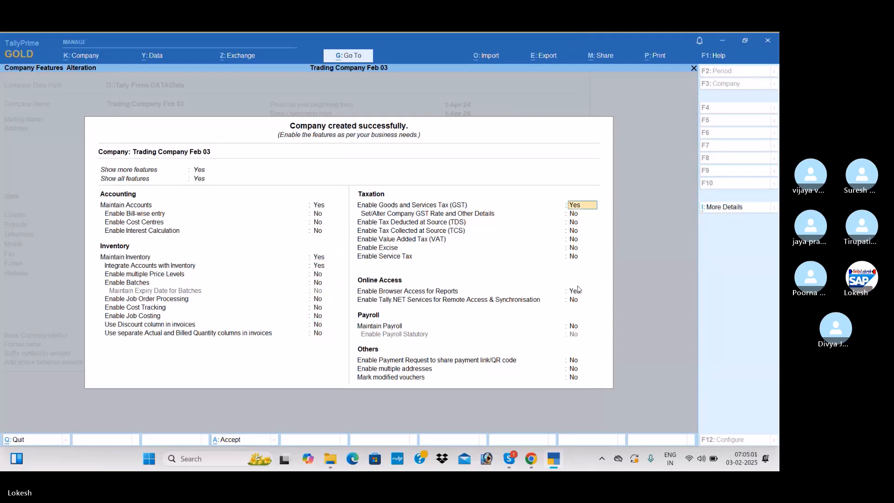
{"action": "key", "text": "Return"}
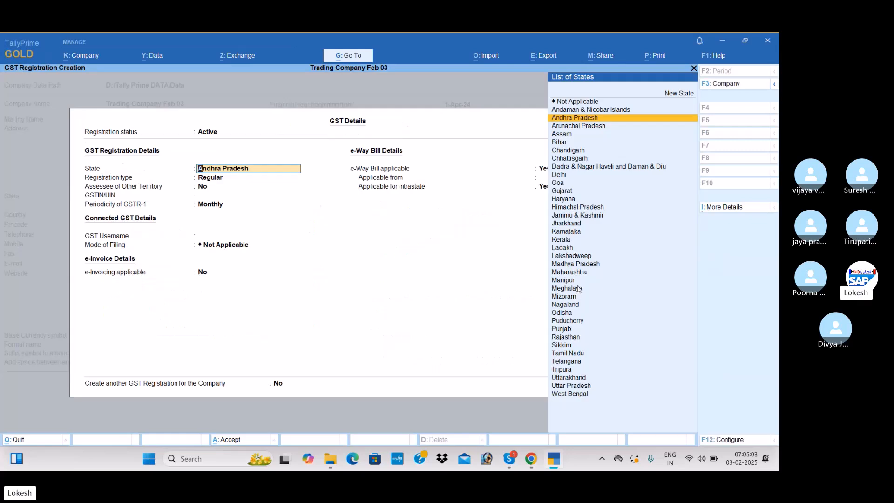
{"action": "key", "text": "Return"}
{"action": "key", "text": "Return"}
{"action": "key", "text": "Return"}
{"action": "type", "text": "3"}
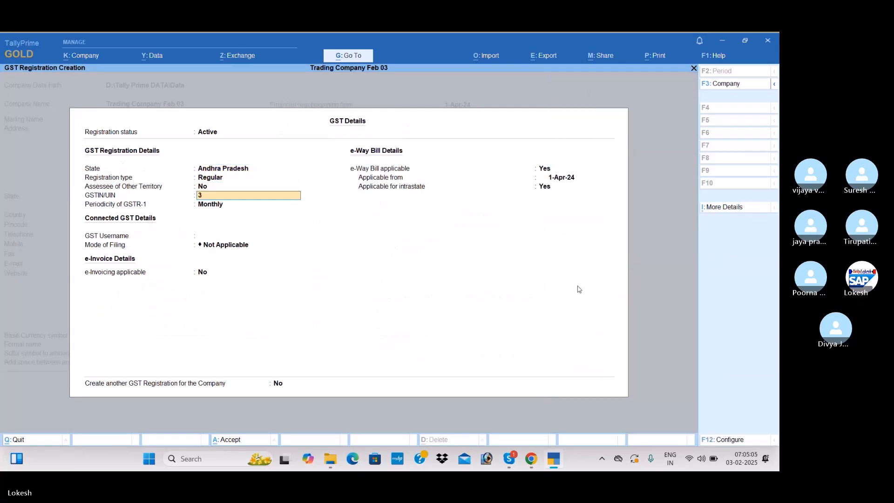
{"action": "type", "text": "7"}
{"action": "key", "text": "Return"}
{"action": "key", "text": "Return"}
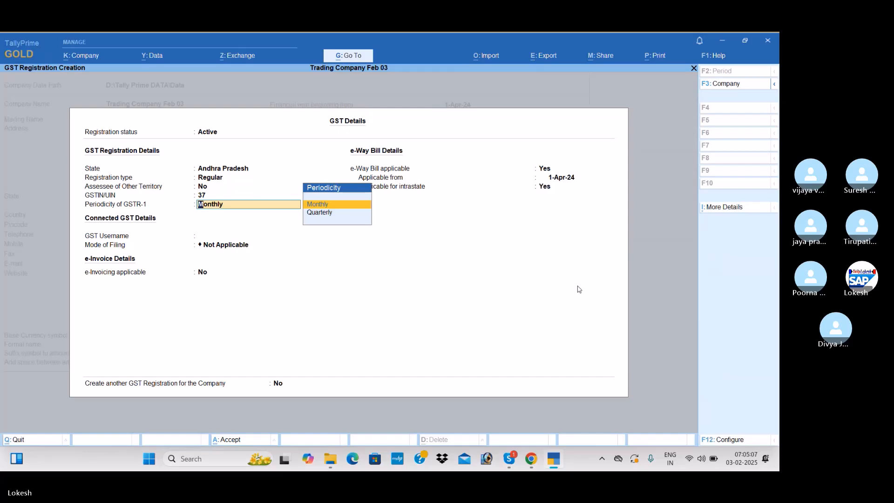
{"action": "key", "text": "ctrl+a"}
{"action": "key", "text": "ctrl+a"}
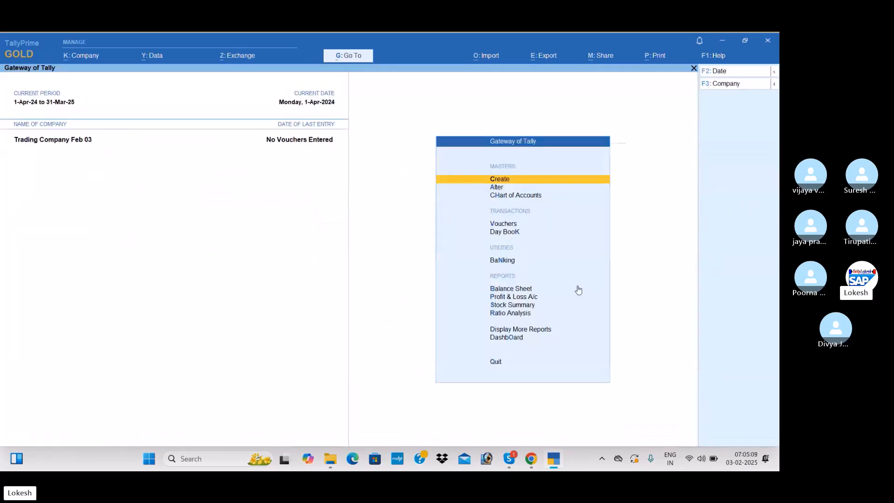
Open voucher entry, start a receipt voucher and set its date to 1-Jul-24
{"action": "key", "text": "Down"}
{"action": "key", "text": "Down"}
{"action": "key", "text": "Down"}
{"action": "key", "text": "Return"}
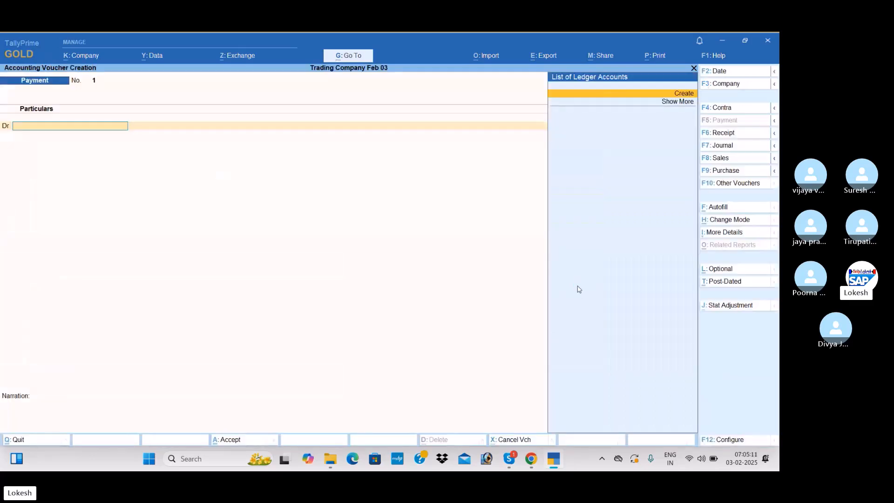
{"action": "left_click", "coordinate": [736, 138]}
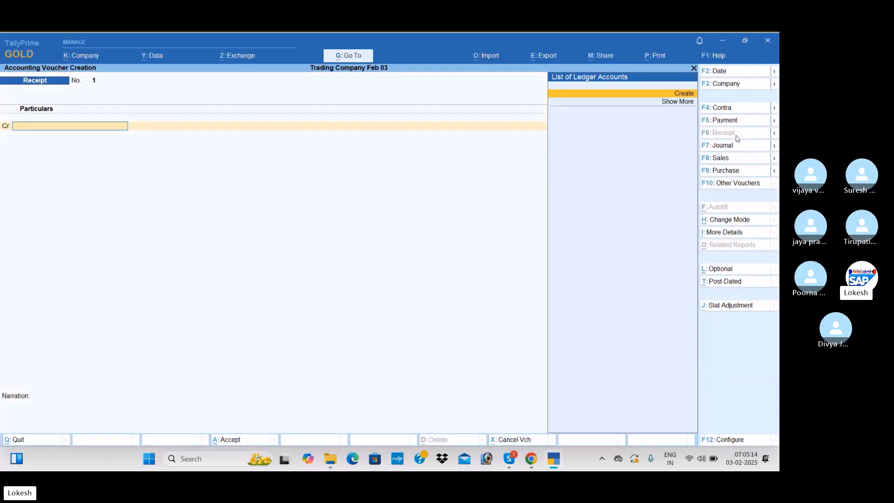
{"action": "left_click", "coordinate": [730, 75]}
{"action": "type", "text": "1-"}
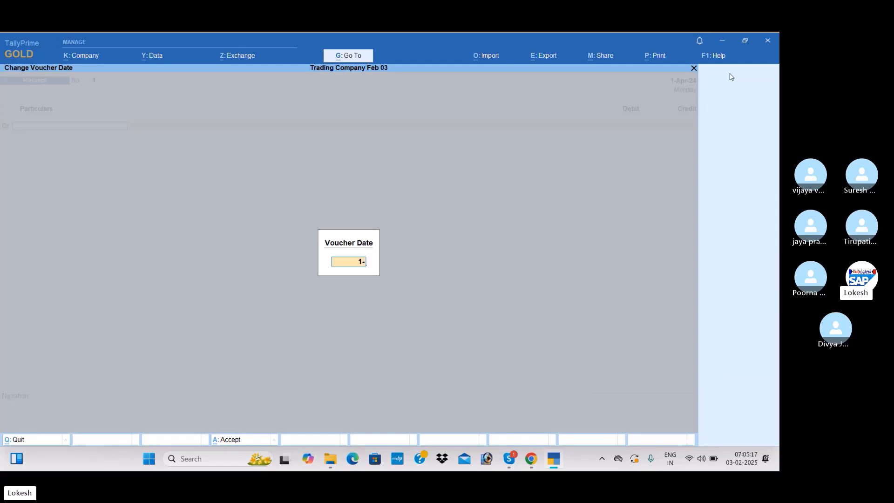
{"action": "type", "text": "4"}
{"action": "key", "text": "Return"}
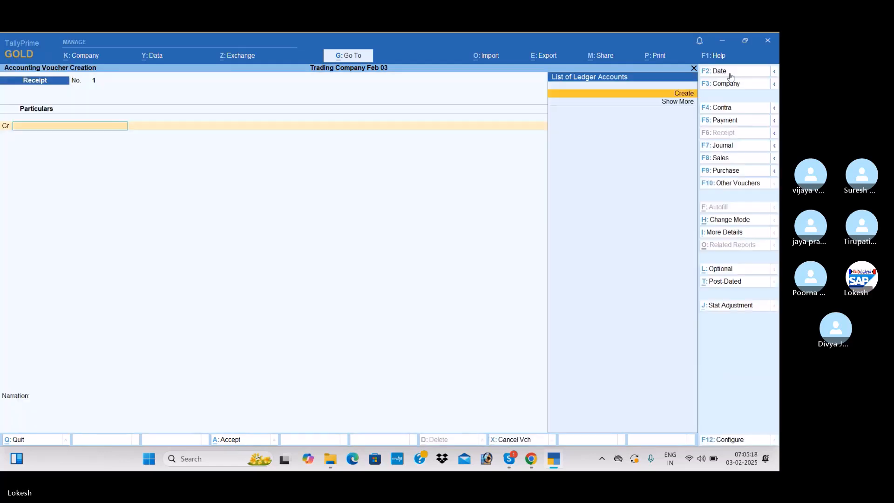
Create a Capital ledger under Capital Account and credit it with 15,00,000 in the receipt voucher
{"action": "key", "text": "alt+c"}
{"action": "type", "text": "Capital"}
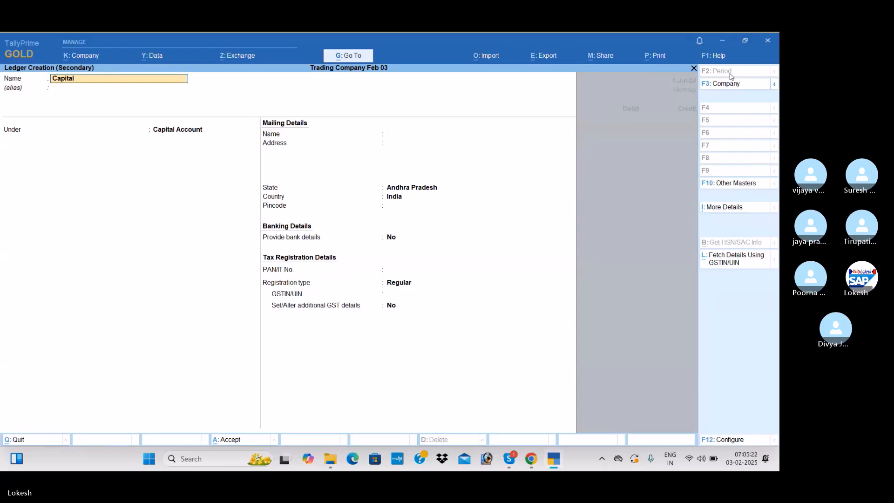
{"action": "key", "text": "Return"}
{"action": "key", "text": "ctrl"}
{"action": "key", "text": "ctrl+a"}
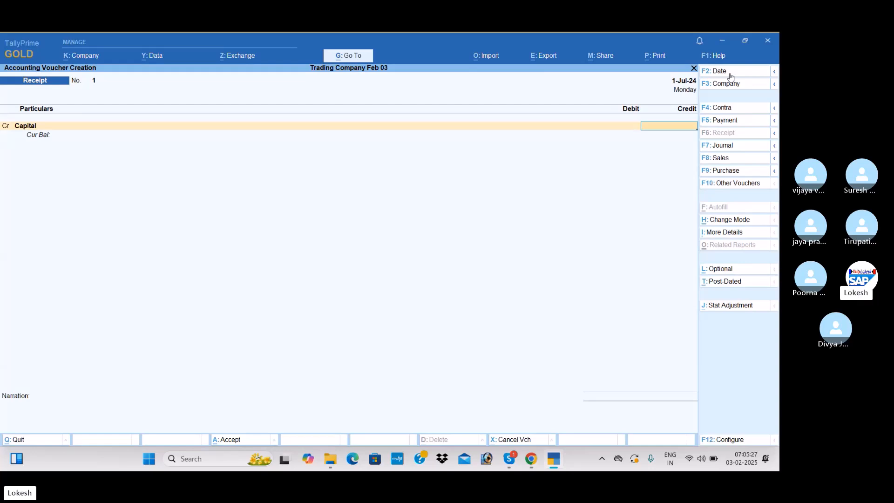
{"action": "type", "text": "1500000"}
{"action": "key", "text": "Return"}
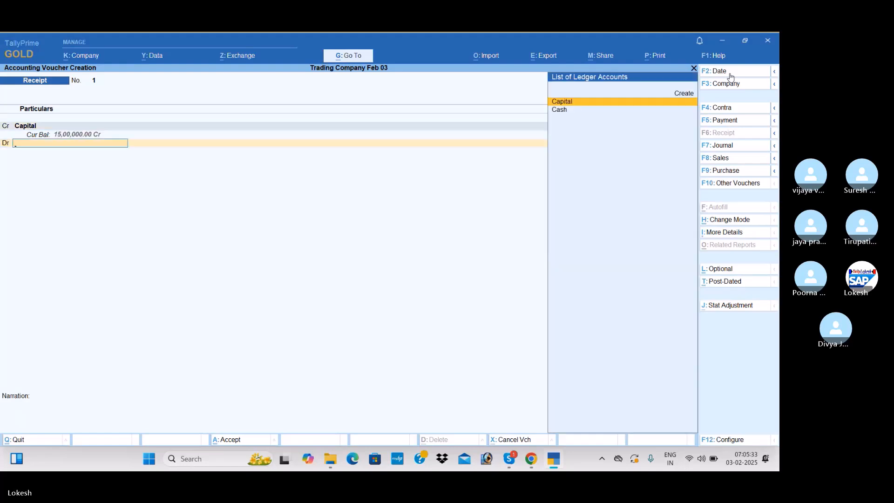
Create an Icici Bank ledger under Bank Accounts as the receipt's debit ledger and save the voucher
{"action": "key", "text": "alt+c"}
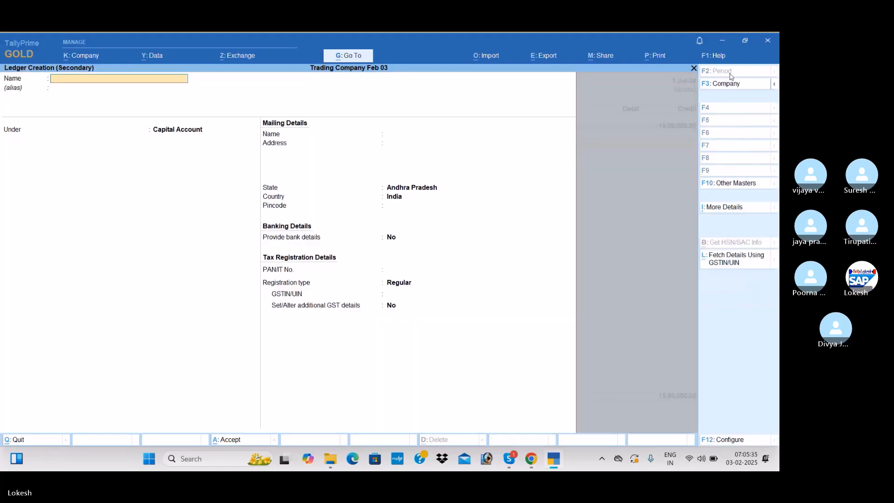
{"action": "type", "text": "ci bank"}
{"action": "key", "text": "Return"}
{"action": "type", "text": "Ba"}
{"action": "key", "text": "Return"}
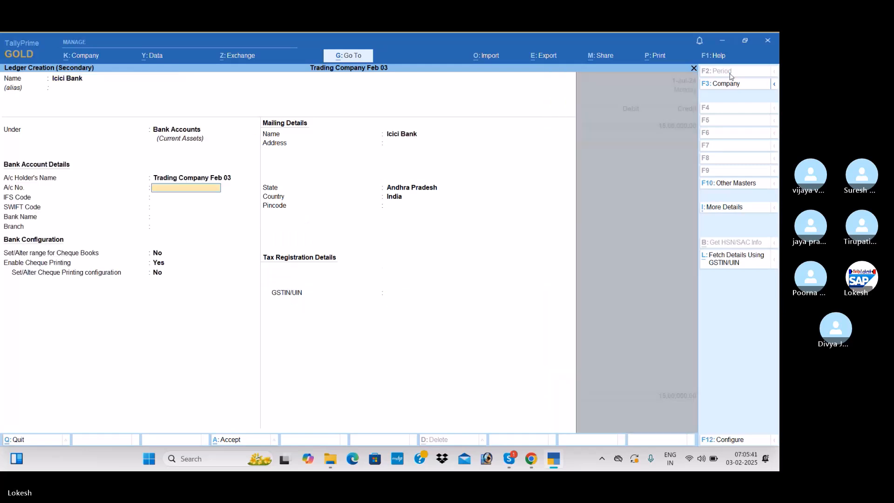
{"action": "key", "text": "ctrl+a"}
{"action": "key", "text": "ctrl+a"}
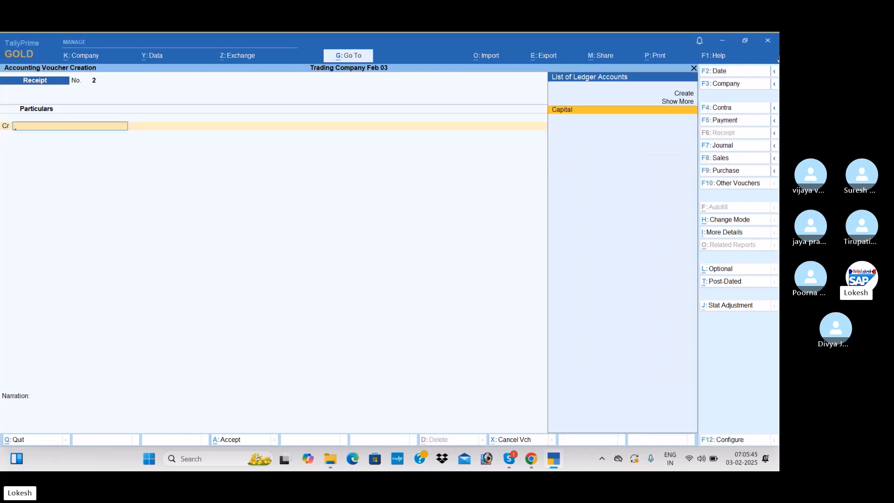
Start a contra voucher and credit Cash with 50,000
{"action": "left_click", "coordinate": [720, 109]}
{"action": "key", "text": "Return"}
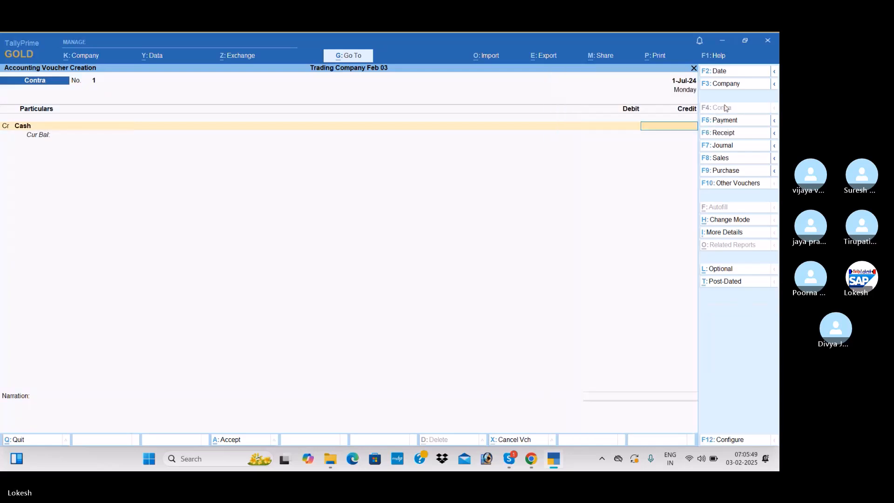
{"action": "type", "text": "50000"}
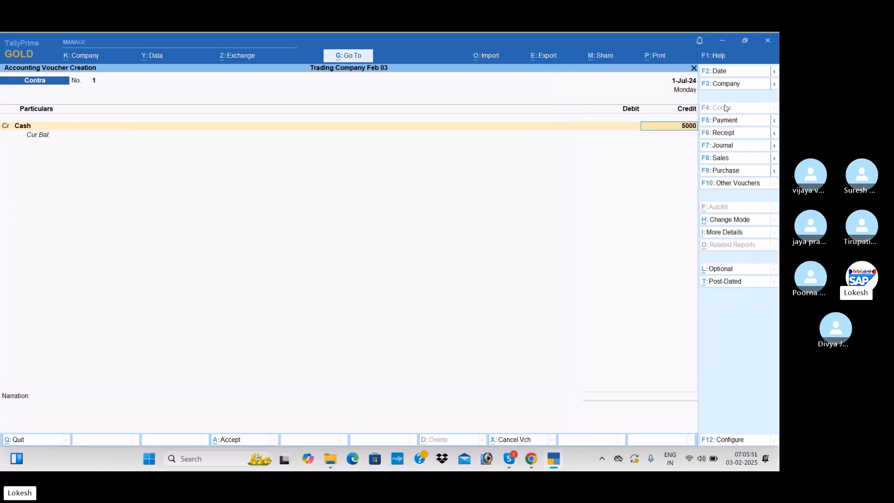
{"action": "key", "text": "Return"}
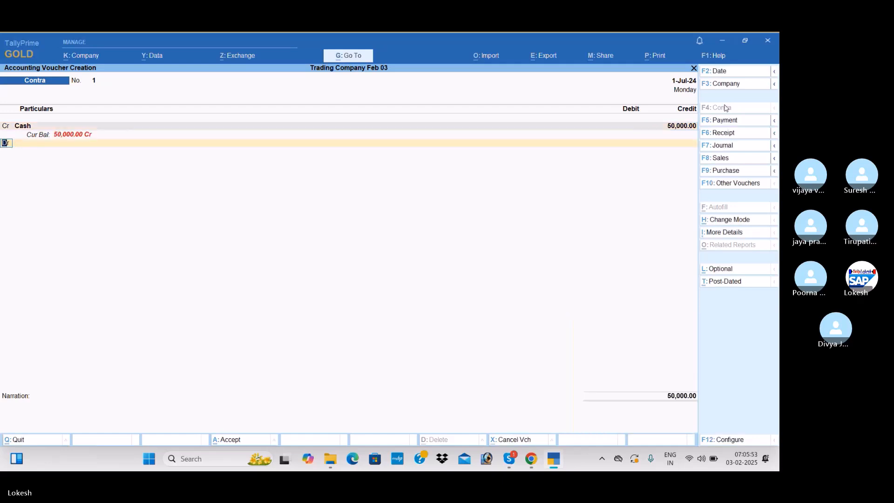
Replace Cash with Icici Bank as the contra voucher's credited ledger, keeping the 50,000 amount
{"action": "key", "text": "Up"}
{"action": "key", "text": "Return"}
{"action": "key", "text": "Up"}
{"action": "key", "text": "Down"}
{"action": "key", "text": "Return"}
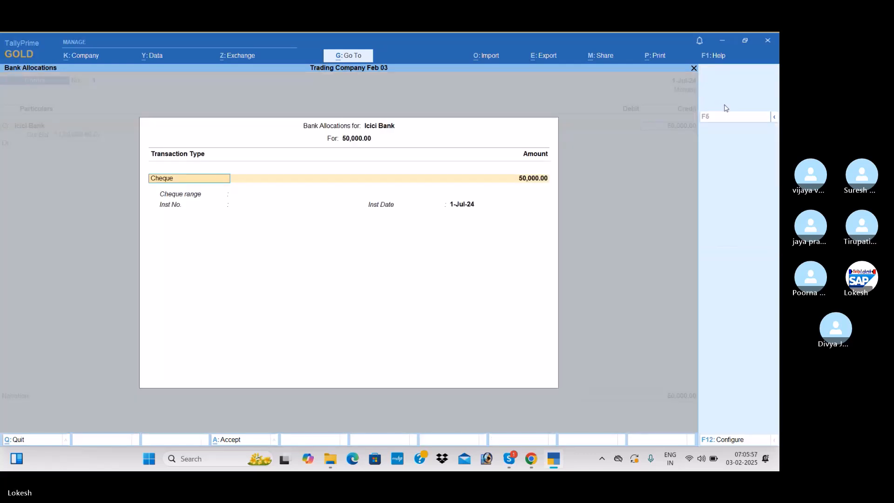
Keep Cheque as the bank allocation's transaction type, debit Cash with 50,000 and save the contra voucher
{"action": "key", "text": "Return"}
{"action": "key", "text": "Return"}
{"action": "key", "text": "Return"}
{"action": "key", "text": "Return"}
{"action": "key", "text": "Return"}
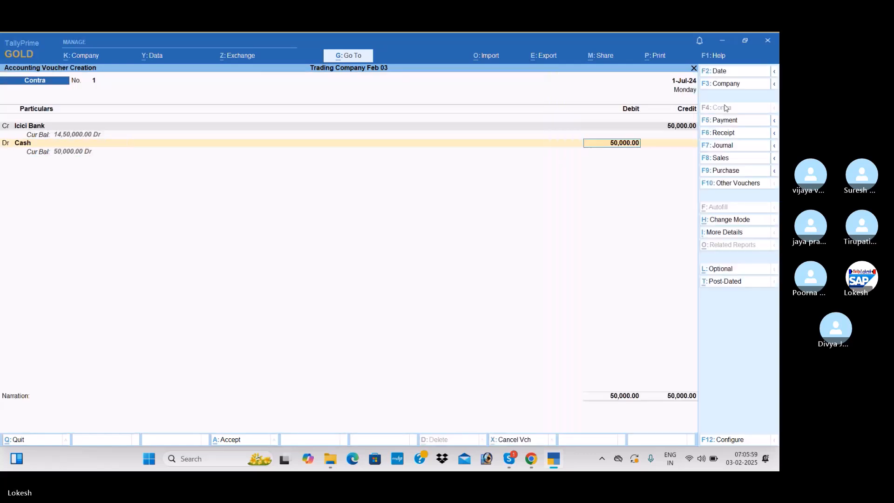
{"action": "key", "text": "Return"}
{"action": "key", "text": "Return"}
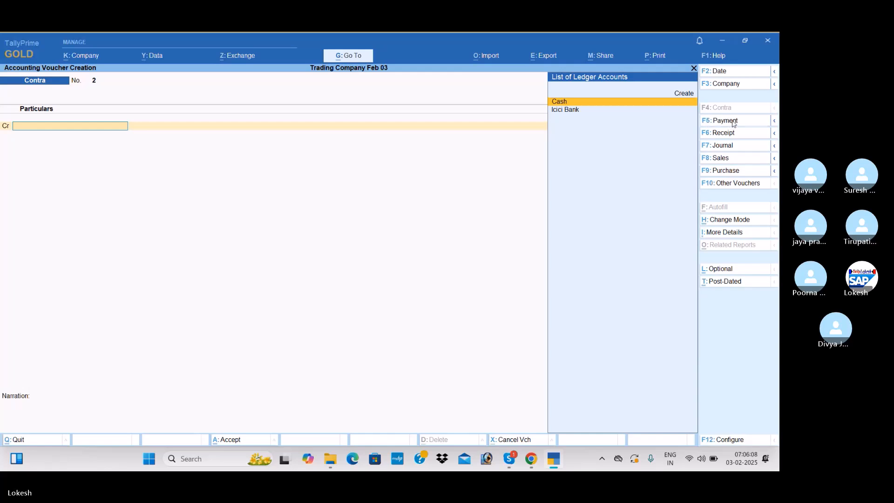
Start a payment voucher and create a Furniture and Fixtures ledger under Fixed Assets as its debit ledger
{"action": "key", "text": "alt+c"}
{"action": "type", "text": "F"}
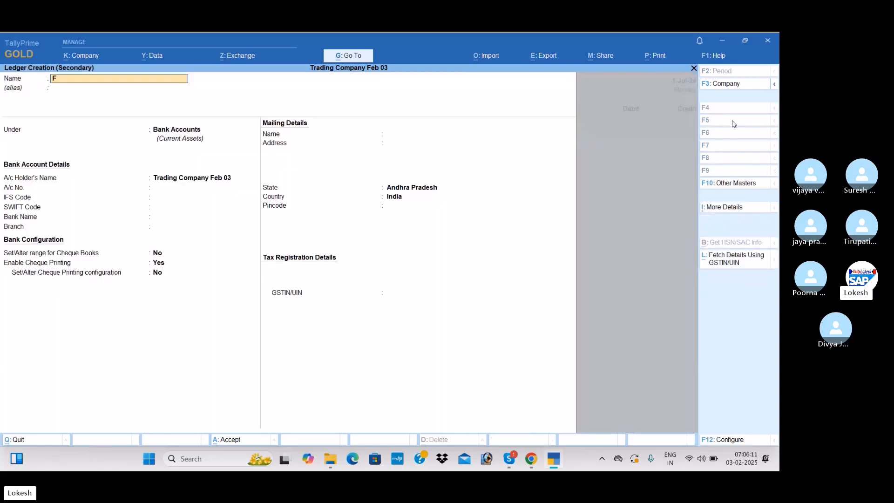
{"action": "type", "text": "urnitue"}
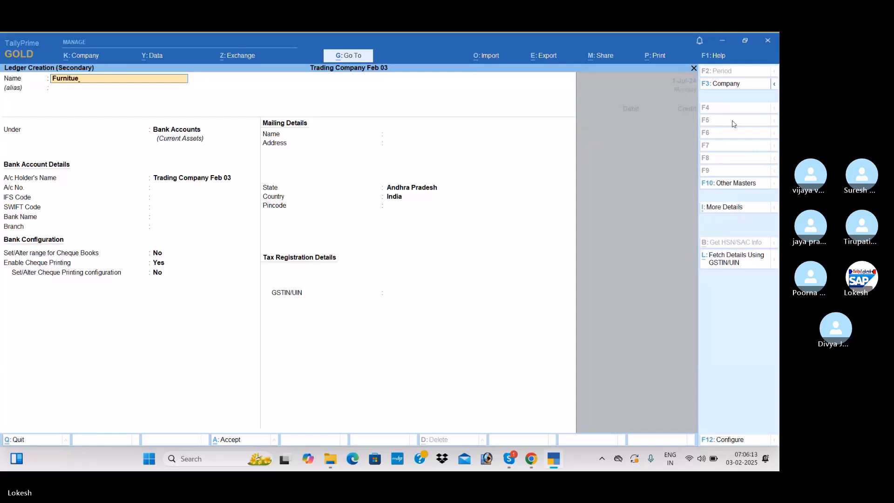
{"action": "key", "text": "BackSpace"}
{"action": "type", "text": "re and Fixtures"}
{"action": "key", "text": "Return"}
{"action": "key", "text": "Return"}
{"action": "type", "text": "fi"}
{"action": "key", "text": "Return"}
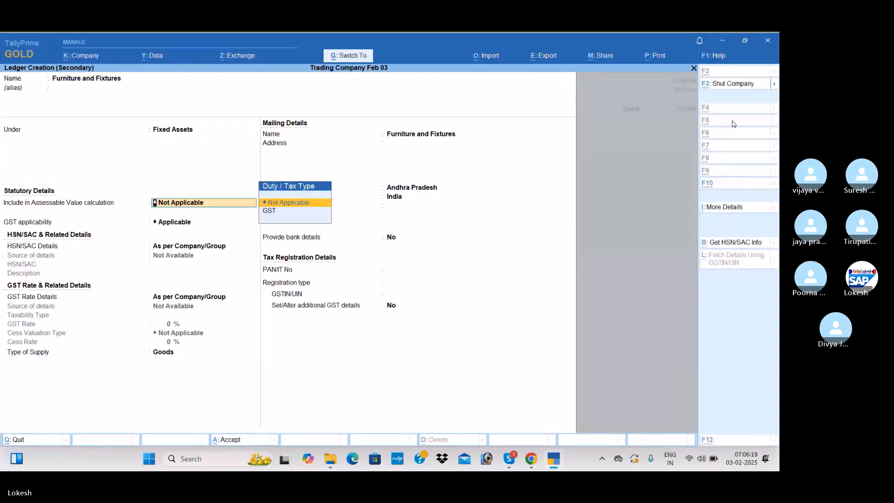
{"action": "key", "text": "ctrl+a"}
Debit Furniture and Fixtures with 1,50,000, credit Icici Bank with the same amount and save the payment voucher
{"action": "type", "text": "1500000"}
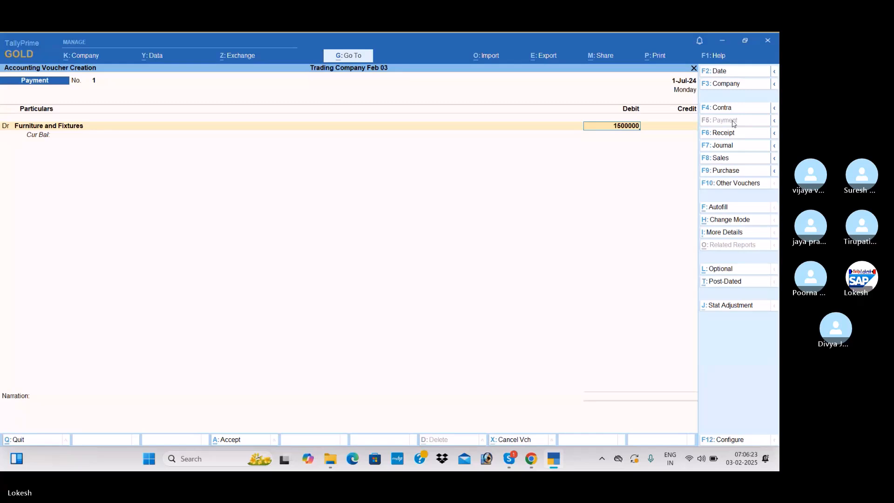
{"action": "key", "text": "Return"}
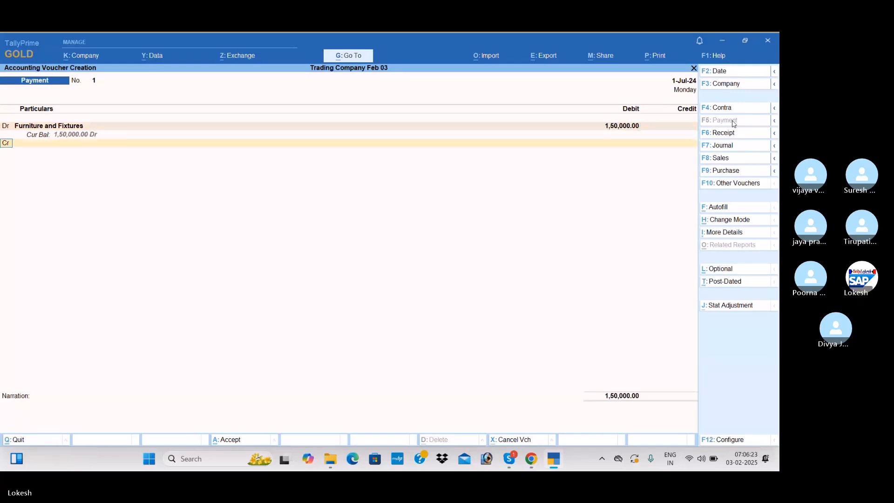
{"action": "key", "text": "Return"}
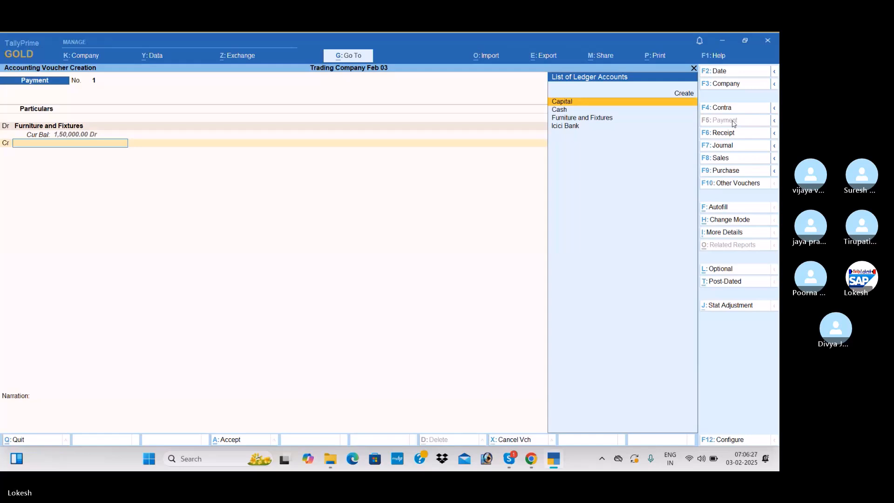
{"action": "key", "text": "Down"}
{"action": "key", "text": "Down"}
{"action": "key", "text": "Down"}
{"action": "key", "text": "Return"}
{"action": "key", "text": "ctrl"}
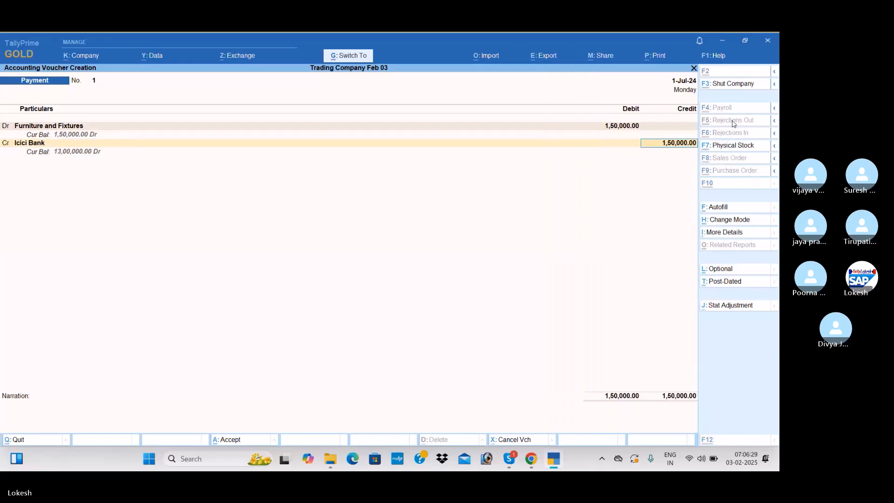
{"action": "key", "text": "ctrl+a"}
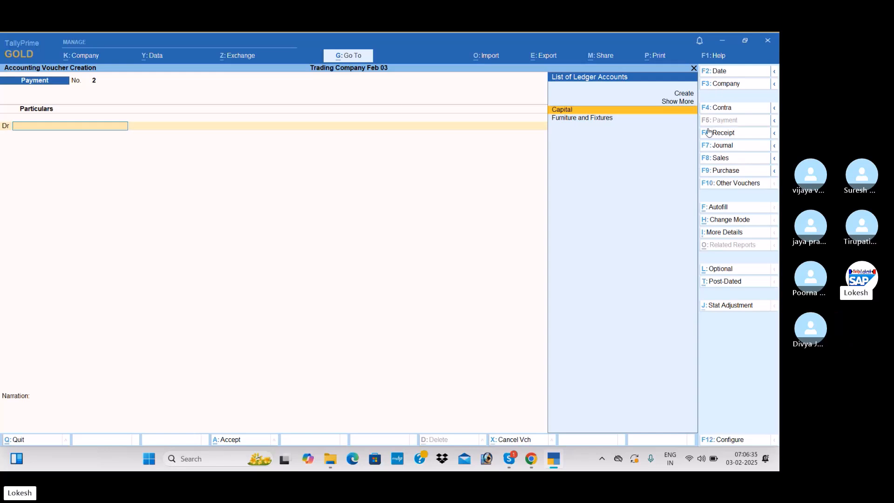
Create an Sd Office ledger under Deposits (Asset) as the debit ledger of the new payment voucher
{"action": "key", "text": "alt+c"}
{"action": "type", "text": "Sd office"}
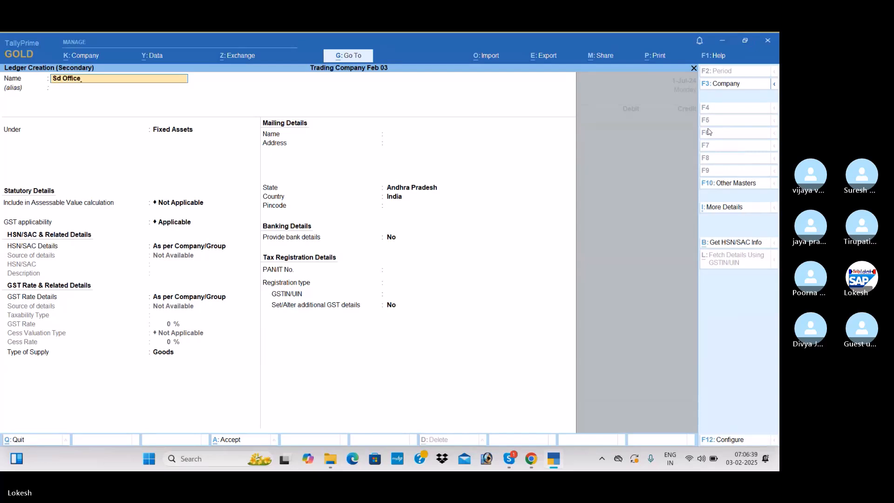
{"action": "key", "text": "Return"}
{"action": "type", "text": "de"}
{"action": "key", "text": "Return"}
{"action": "key", "text": "ctrl+a"}
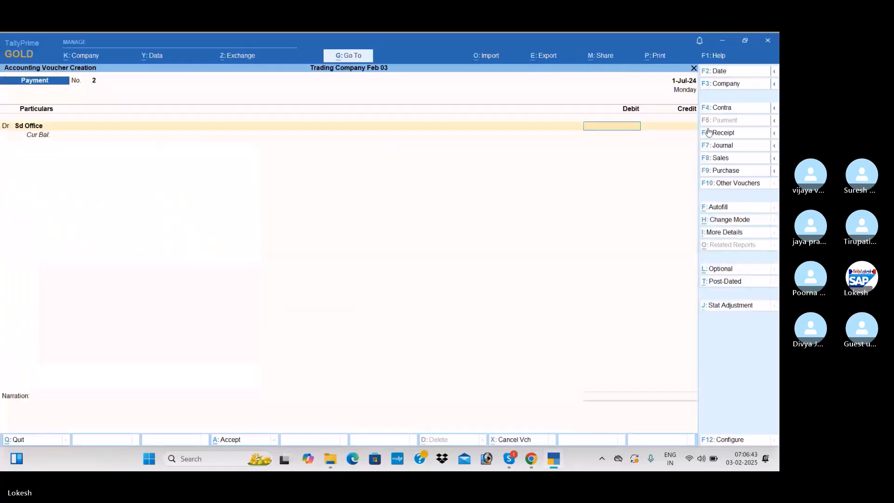
Debit Sd Office with 25,000, credit Icici Bank with the same amount and save the payment voucher
{"action": "type", "text": "25000"}
{"action": "key", "text": "Return"}
{"action": "type", "text": "H"}
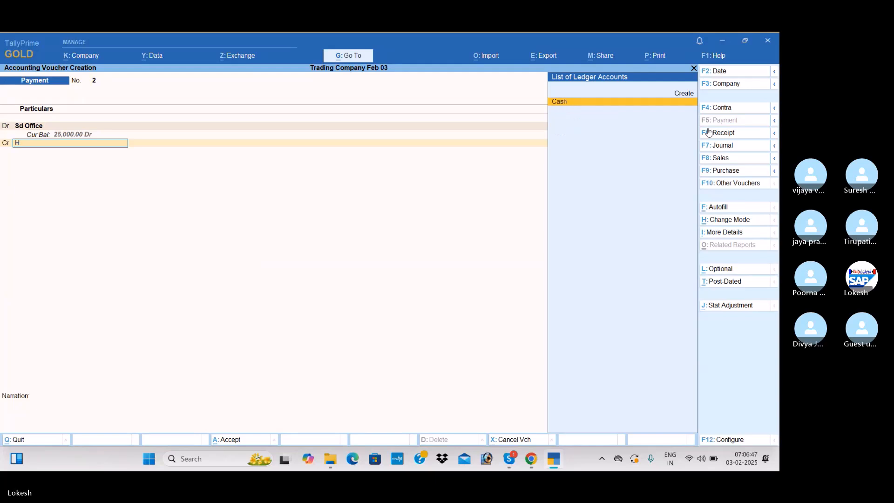
{"action": "key", "text": "BackSpace"}
{"action": "key", "text": "Down"}
{"action": "key", "text": "Down"}
{"action": "key", "text": "Down"}
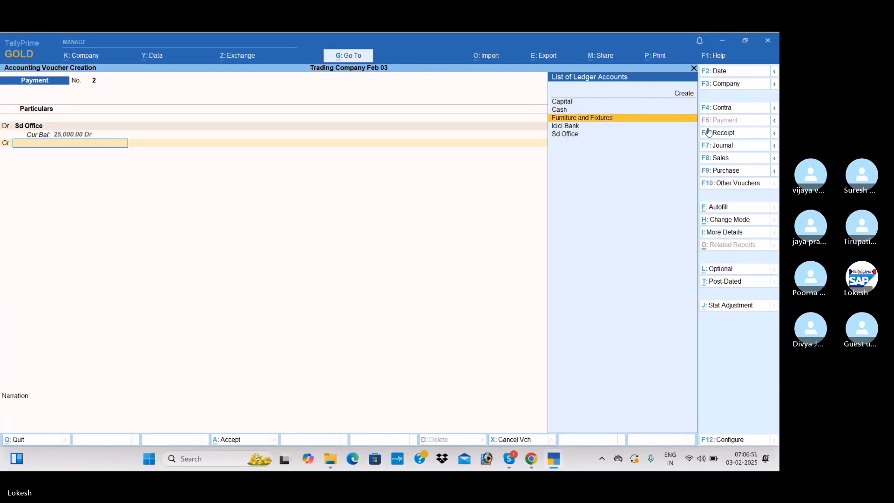
{"action": "key", "text": "Return"}
{"action": "key", "text": "ctrl+a"}
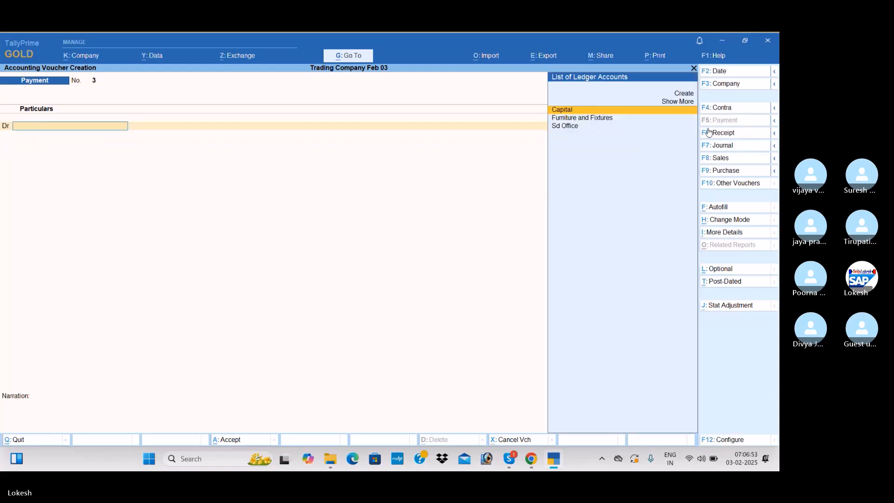
Create a Cell Phone ledger under Fixed Assets in the new payment voucher and debit it with 5,500
{"action": "key", "text": "alt+c"}
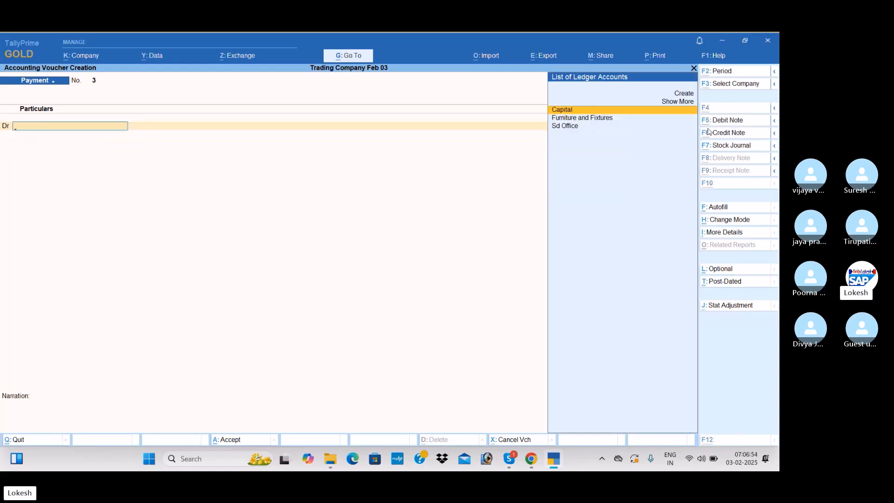
{"action": "type", "text": "Cell Phon"}
{"action": "key", "text": "Return"}
{"action": "key", "text": "Return"}
{"action": "type", "text": "F"}
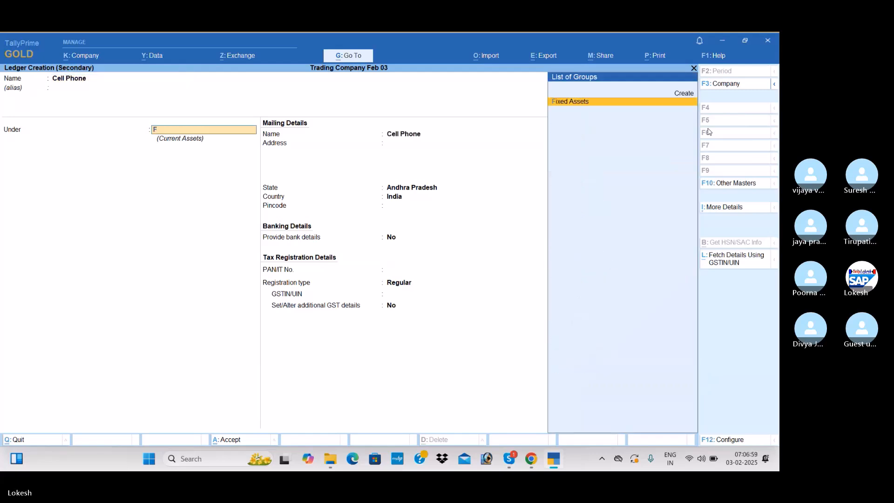
{"action": "key", "text": "Return"}
{"action": "key", "text": "ctrl+a"}
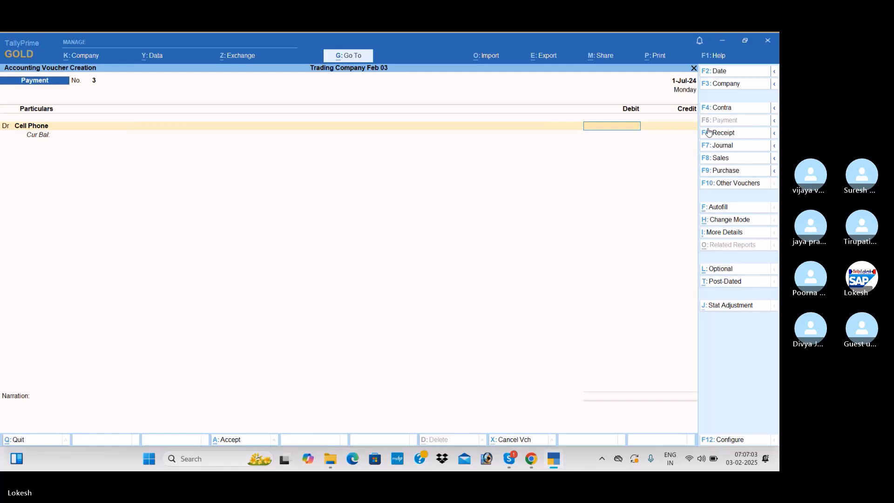
{"action": "type", "text": "5500"}
{"action": "key", "text": "Return"}
{"action": "key", "text": "Return"}
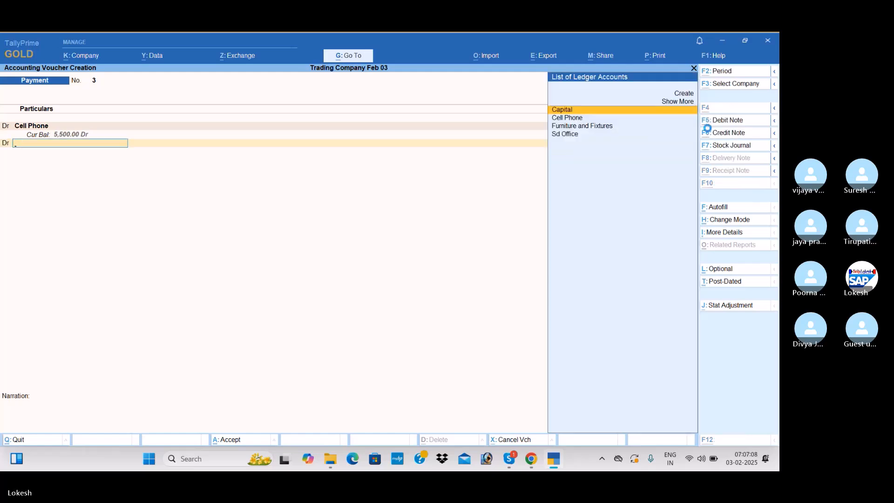
Create a Computer ledger under Fixed Assets on the second debit line and debit it with 25,000
{"action": "key", "text": "alt+c"}
{"action": "type", "text": "Computer"}
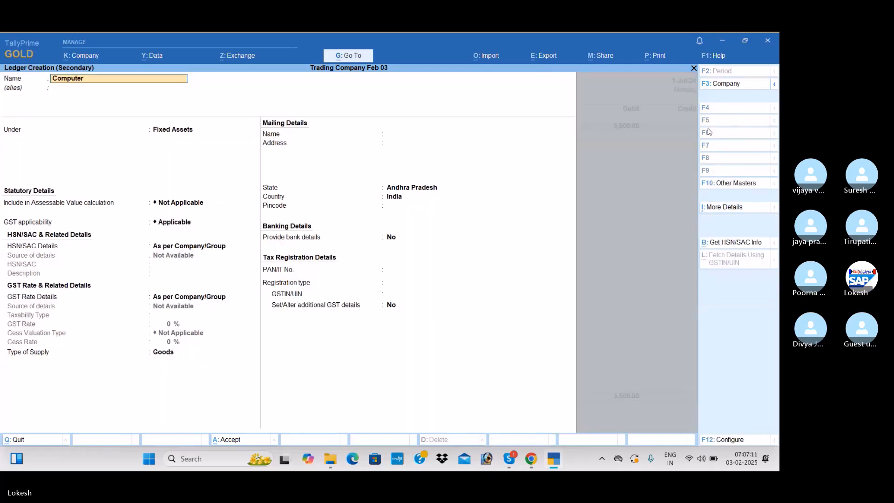
{"action": "key", "text": "Return"}
{"action": "key", "text": "Return"}
{"action": "key", "text": "ctrl+a"}
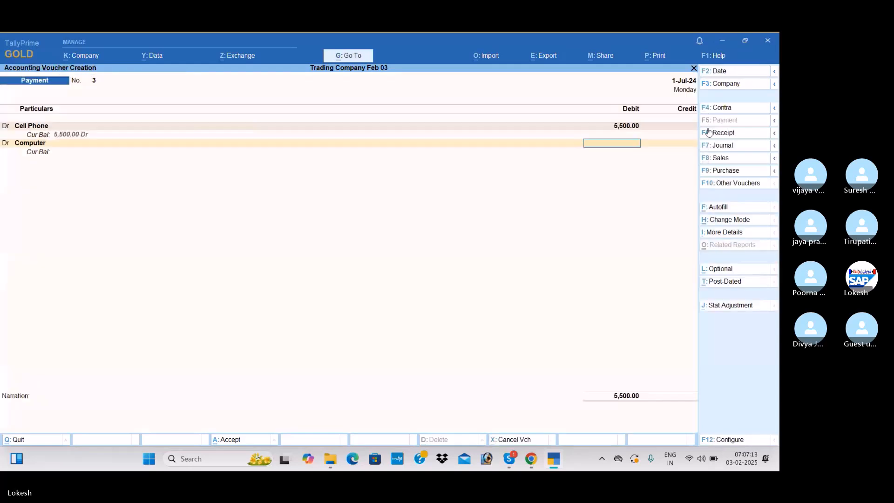
{"action": "type", "text": "25000"}
Create an Electricall Fittings ledger under Fixed Assets on the third debit line and debit it with 5,000
{"action": "key", "text": "Return"}
{"action": "key", "text": "alt+c"}
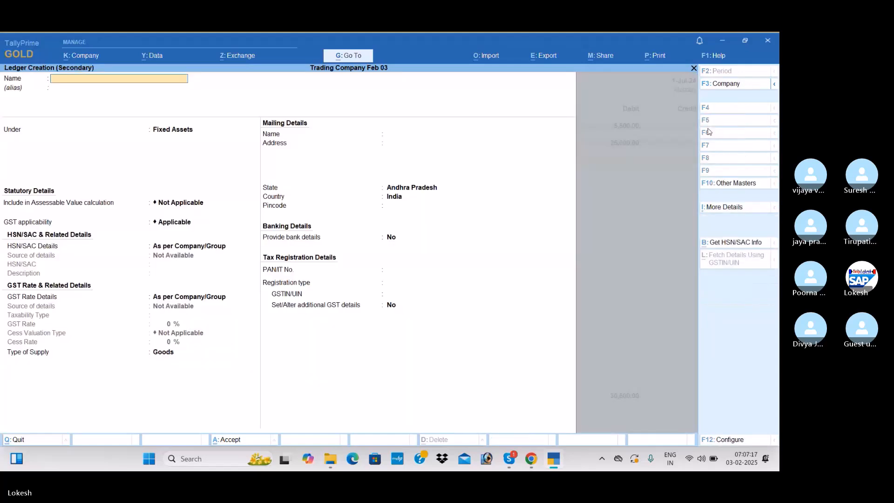
{"action": "type", "text": "Electricall Fittings"}
{"action": "key", "text": "Return"}
{"action": "key", "text": "Return"}
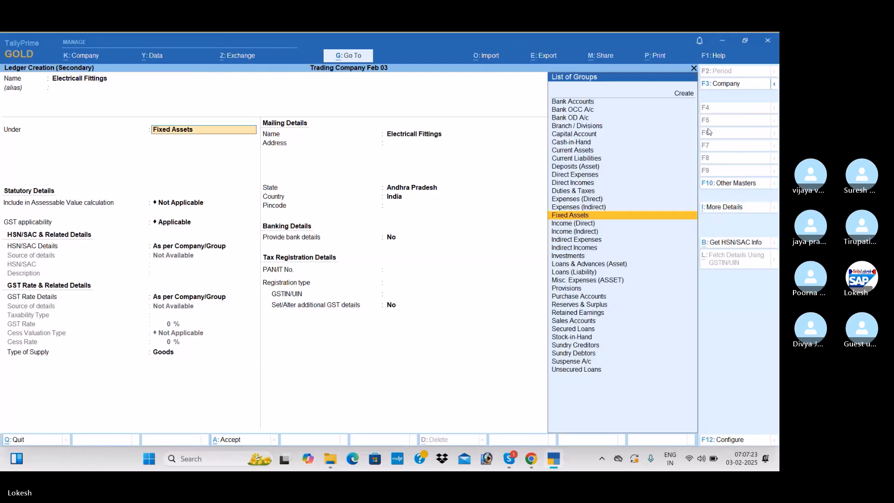
{"action": "key", "text": "ctrl+a"}
{"action": "type", "text": "5000"}
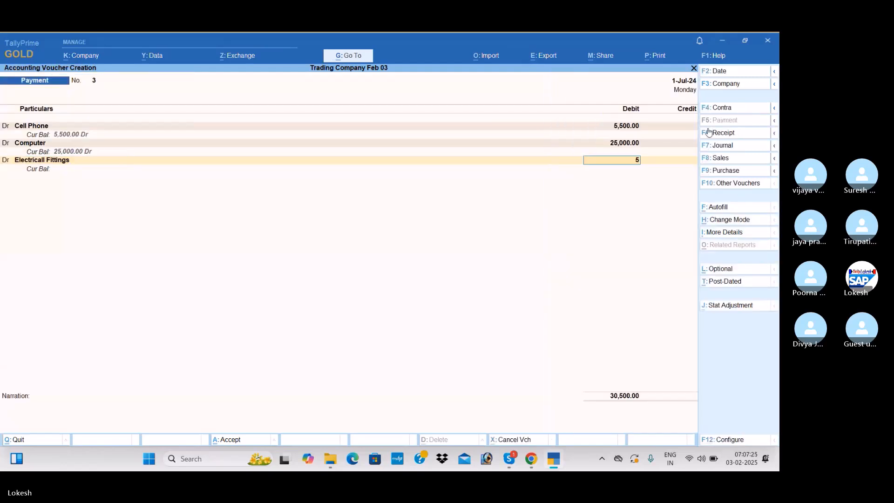
{"action": "key", "text": "Return"}
{"action": "type", "text": "d"}
{"action": "key", "text": "Return"}
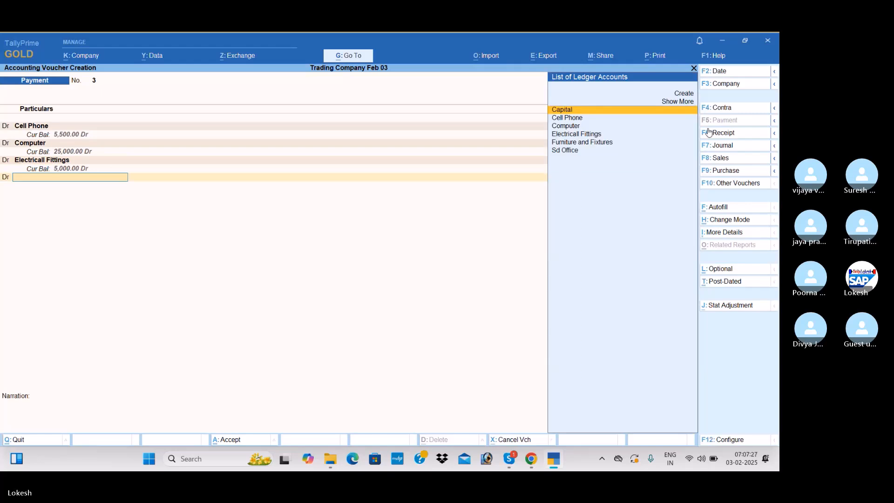
Create a Motor Vehicle ledger under Fixed Assets on the fourth debit line and debit it with 50,000
{"action": "key", "text": "alt+c"}
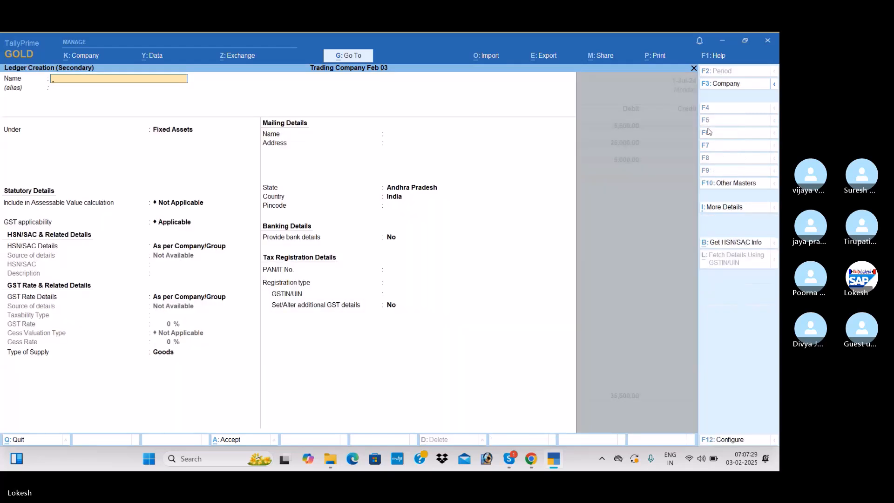
{"action": "type", "text": "Motor Vehicle"}
{"action": "key", "text": "Return"}
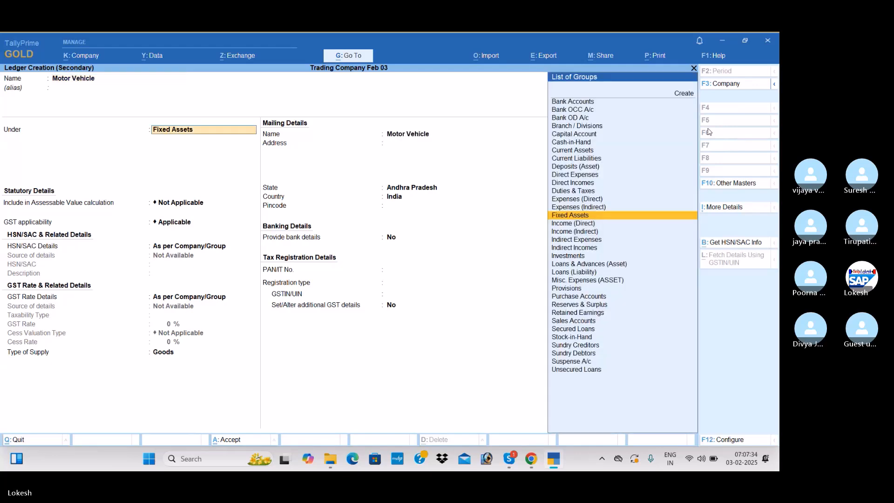
{"action": "key", "text": "ctrl+a"}
{"action": "type", "text": "50000"}
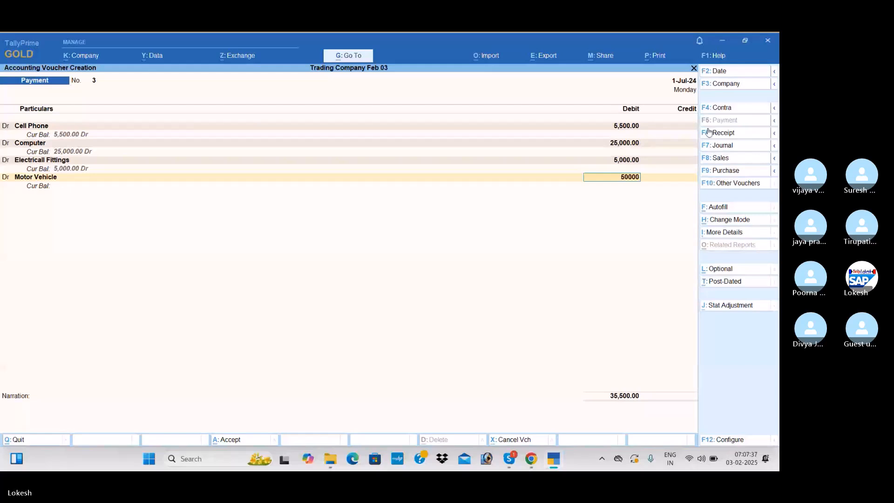
{"action": "key", "text": "Return"}
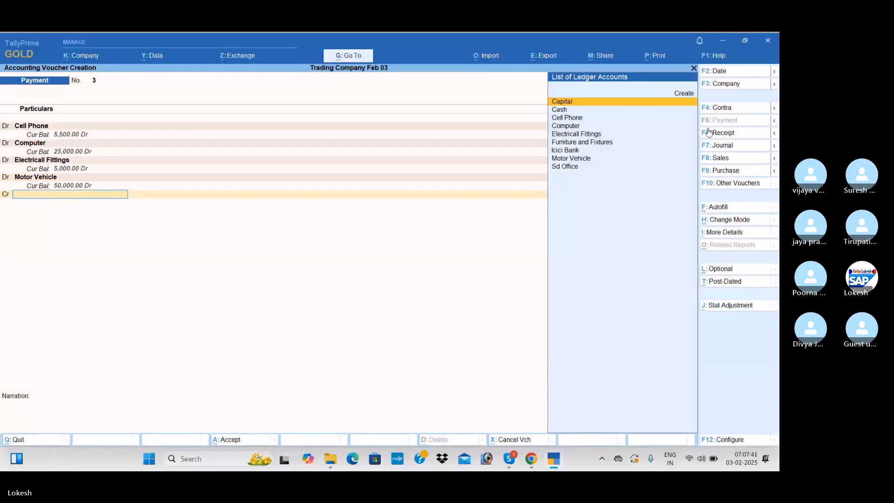
Credit Icici Bank with the full amount of the four asset debits and save the payment voucher
{"action": "type", "text": "I"}
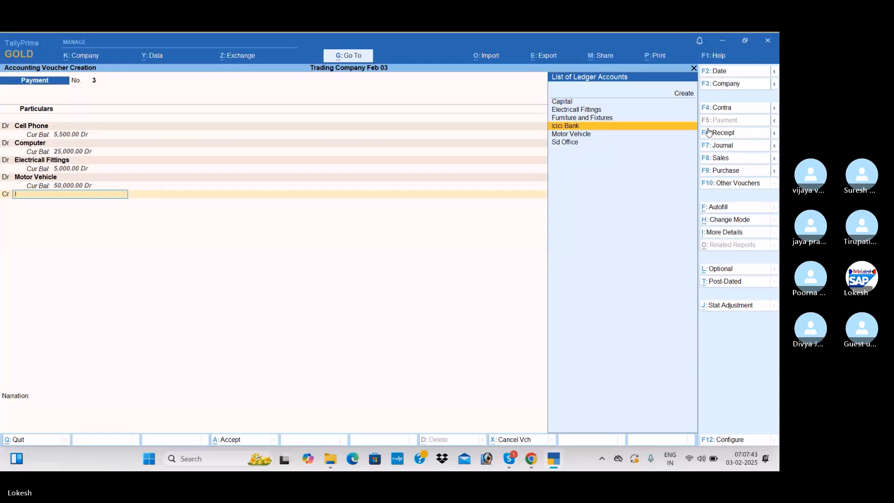
{"action": "key", "text": "Return"}
{"action": "key", "text": "ctrl+a"}
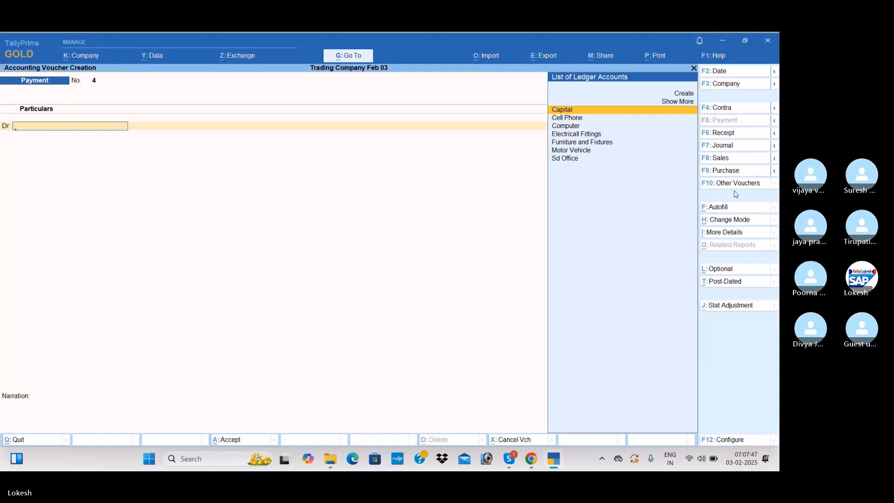
Start a purchase voucher and create an A2z Traders party ledger under Sundry Creditors
{"action": "left_click", "coordinate": [739, 171]}
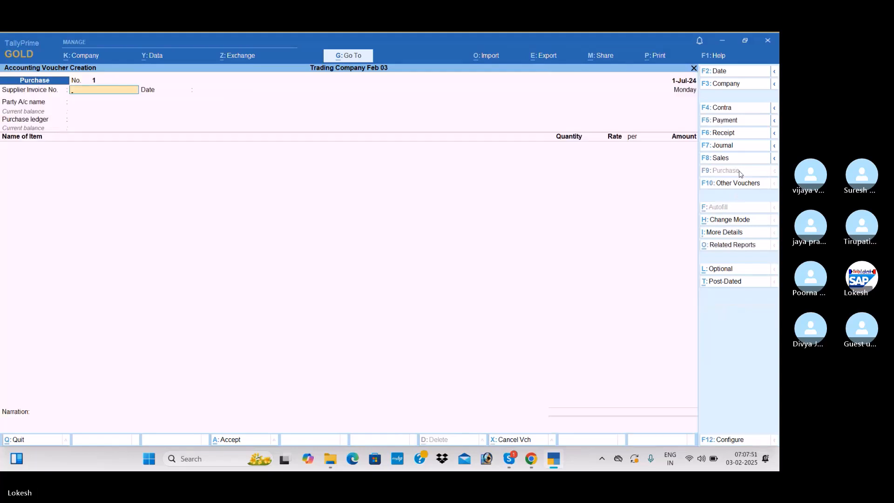
{"action": "key", "text": "Return"}
{"action": "key", "text": "Return"}
{"action": "key", "text": "alt+c"}
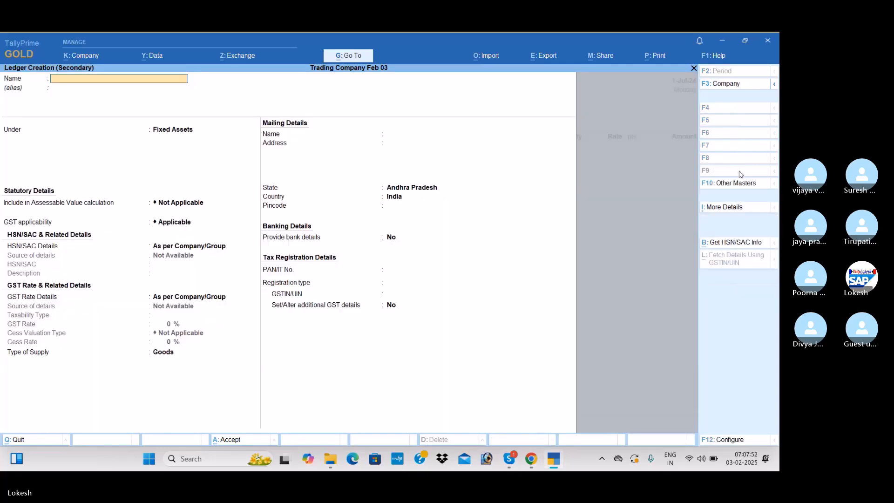
{"action": "type", "text": "A2z traders"}
{"action": "key", "text": "Return"}
{"action": "key", "text": "Return"}
{"action": "type", "text": "sun"}
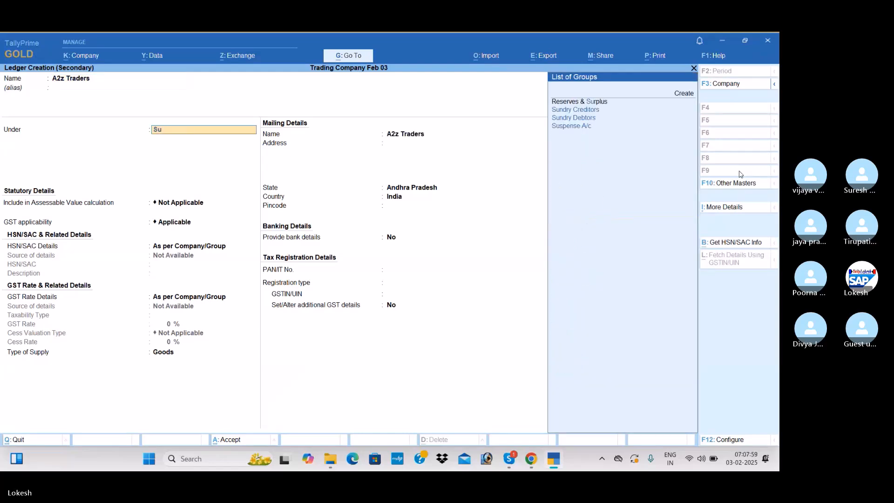
Keep Regular as the A2z Traders registration type, set its GSTIN/UIN to 37 and save the ledger as the purchase party
{"action": "key", "text": "Return"}
{"action": "key", "text": "Return"}
{"action": "key", "text": "Return"}
{"action": "key", "text": "Return"}
{"action": "key", "text": "Return"}
{"action": "key", "text": "Return"}
{"action": "key", "text": "Return"}
{"action": "key", "text": "Return"}
{"action": "key", "text": "Return"}
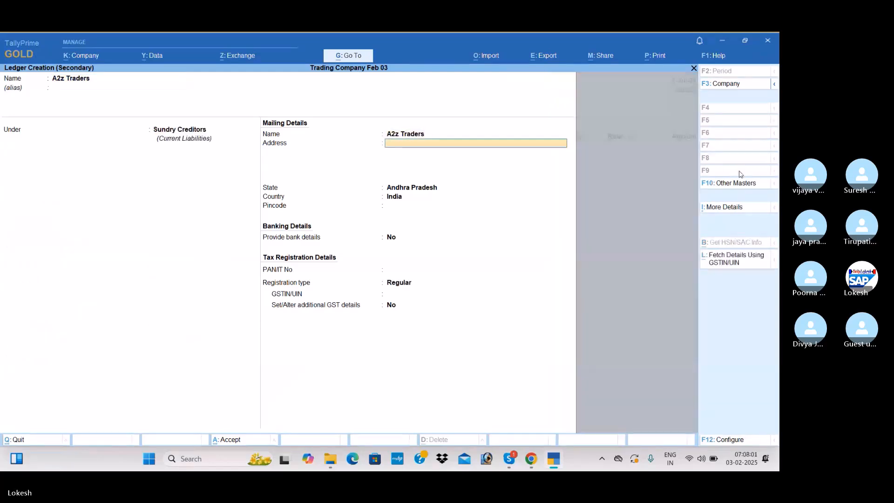
{"action": "type", "text": "37"}
{"action": "key", "text": "Return"}
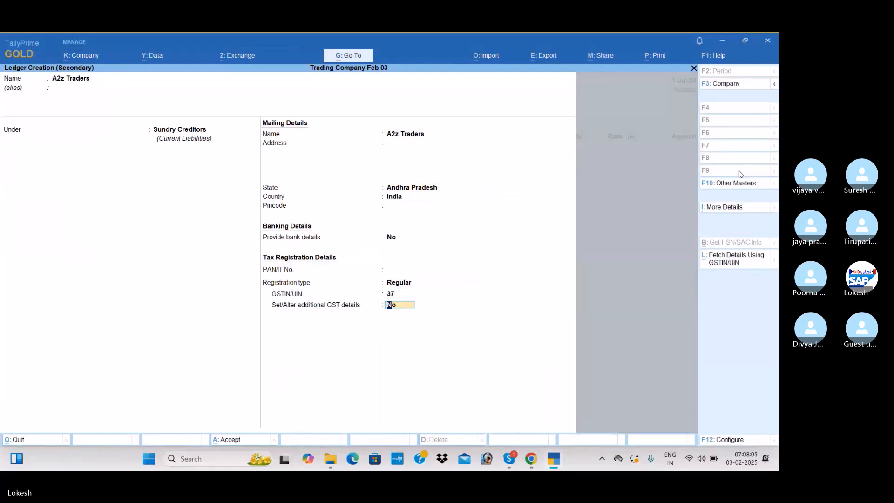
{"action": "key", "text": "Return"}
{"action": "key", "text": "Return"}
{"action": "key", "text": "Return"}
{"action": "key", "text": "Return"}
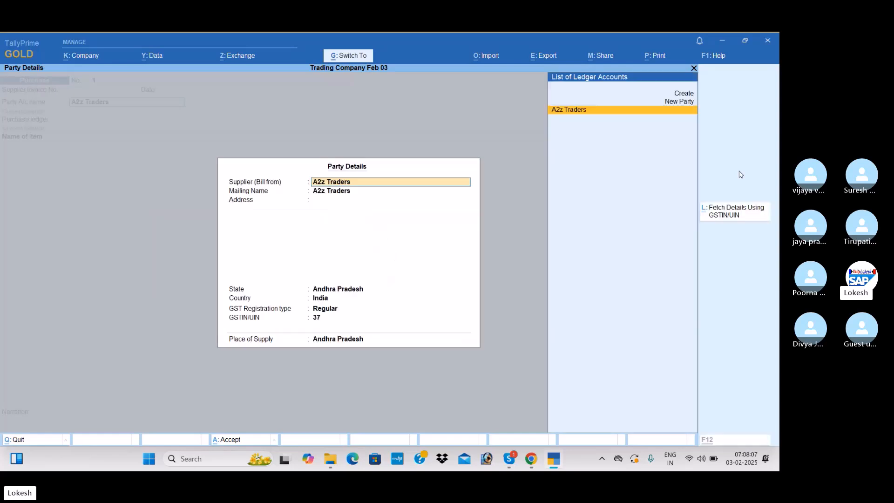
Create a Purchase ledger under Purchase Accounts for the voucher's purchase ledger
{"action": "key", "text": "alt+c"}
{"action": "type", "text": "Purchase"}
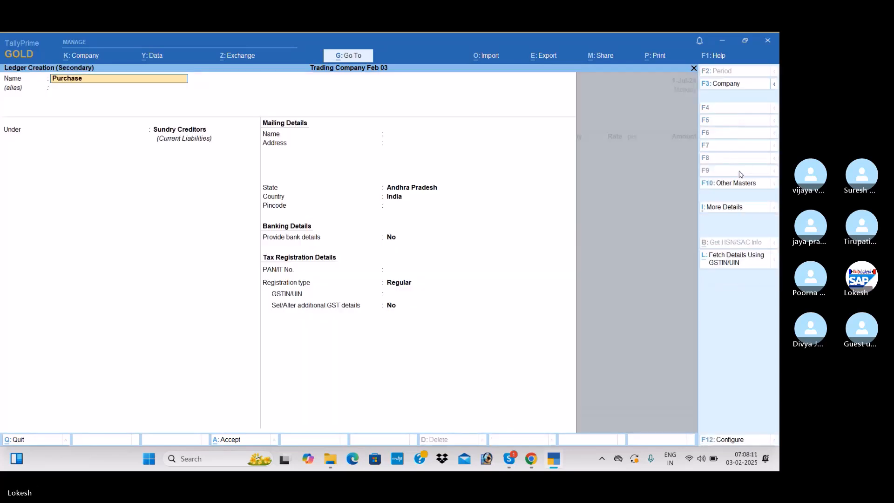
{"action": "key", "text": "Return"}
{"action": "key", "text": "Return"}
{"action": "type", "text": "Pu"}
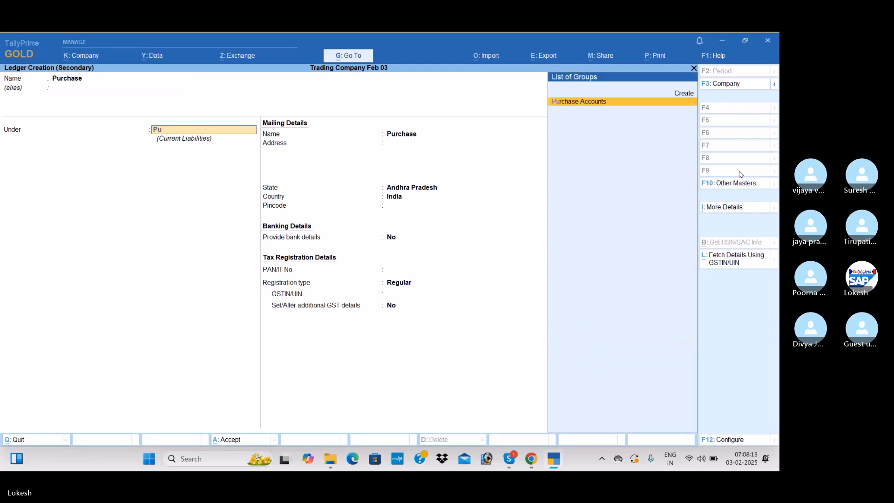
{"action": "key", "text": "Return"}
{"action": "key", "text": "Return"}
{"action": "key", "text": "Return"}
{"action": "key", "text": "Return"}
{"action": "key", "text": "Return"}
{"action": "key", "text": "Return"}
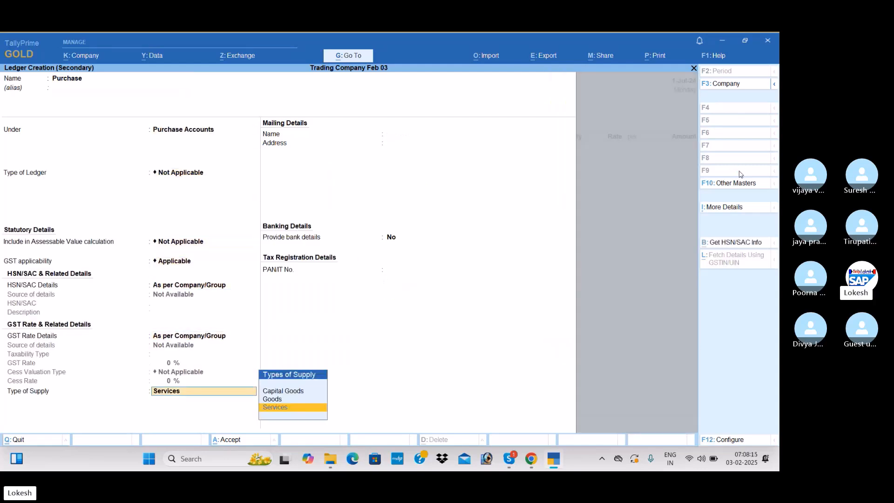
Set the Purchase ledger's type of supply to Goods and save it as the voucher's purchase ledger
{"action": "key", "text": "Up"}
{"action": "key", "text": "Return"}
{"action": "key", "text": "Return"}
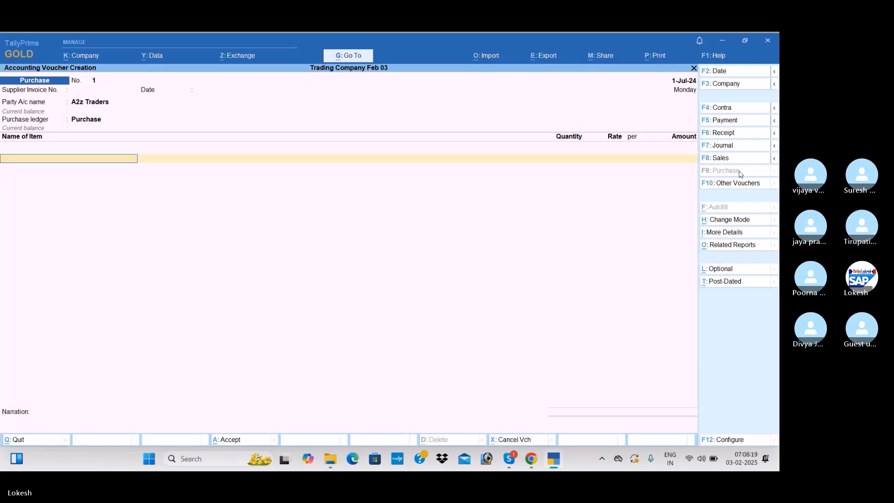
Start a new stock item named High Capacity Stabilizers from the voucher's first item line
{"action": "key", "text": "alt+c"}
{"action": "type", "text": "High"}
{"action": "type", "text": " cp"}
{"action": "type", "text": "pacity Stab"}
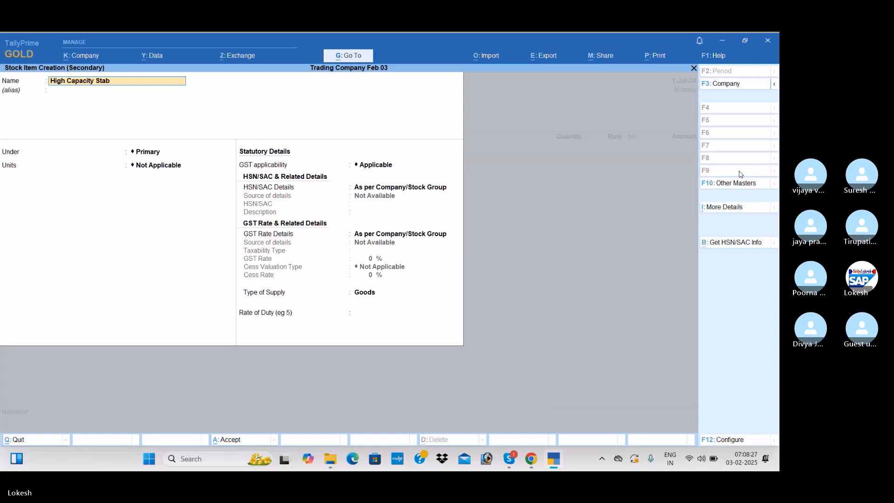
{"action": "type", "text": "ilize"}
{"action": "key", "text": "Return"}
Create a Stabilizers stock group and place the new stock item under it
{"action": "key", "text": "alt+c"}
{"action": "type", "text": "Stabilizers"}
{"action": "key", "text": "Return"}
{"action": "key", "text": "ctrl+a"}
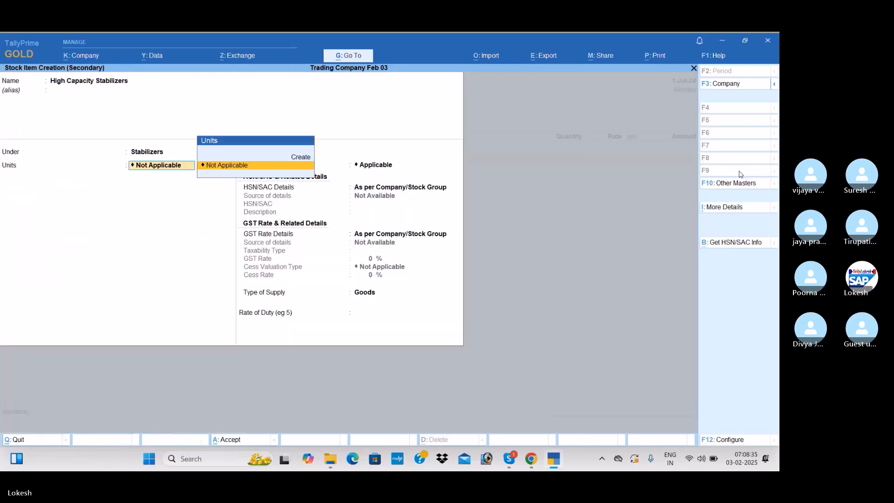
Create a simple unit with the symbol nos and the nos quantity code as the stock item's unit
{"action": "key", "text": "alt+c"}
{"action": "type", "text": "nos"}
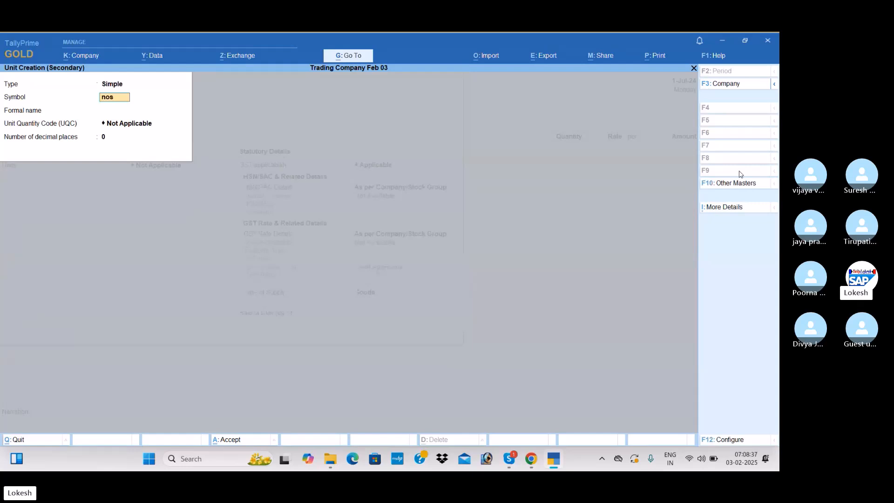
{"action": "key", "text": "Return"}
{"action": "key", "text": "Return"}
{"action": "type", "text": "nos"}
{"action": "key", "text": "Return"}
{"action": "key", "text": "Return"}
{"action": "key", "text": "Return"}
Keep GST applicable for the stock item and specify its HSN/SAC directly as 852741
{"action": "key", "text": "Return"}
{"action": "key", "text": "Down"}
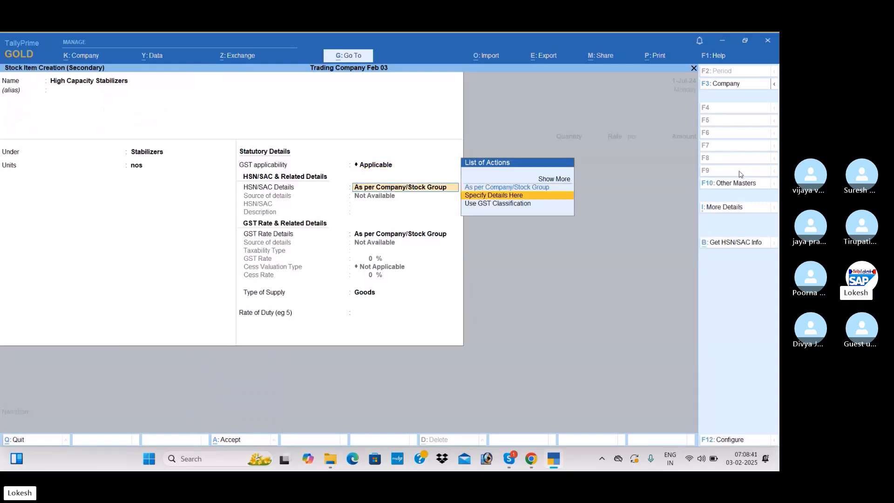
{"action": "key", "text": "Return"}
{"action": "type", "text": "852741"}
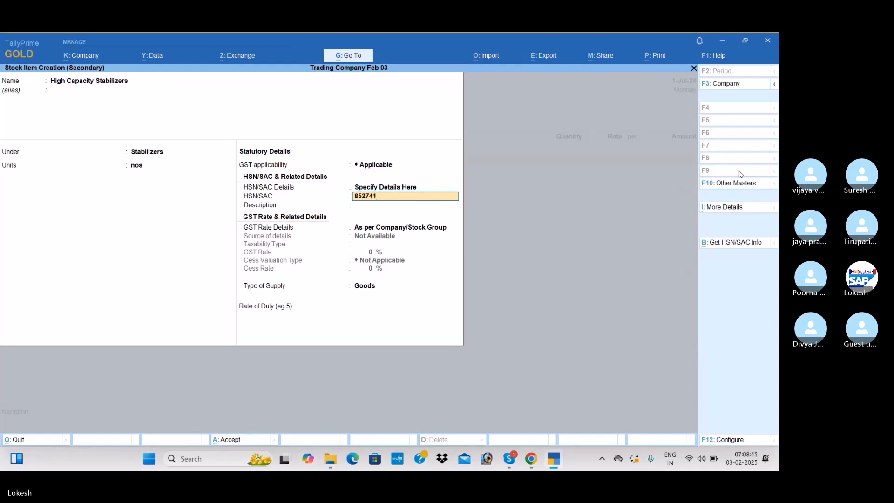
{"action": "key", "text": "Return"}
{"action": "key", "text": "Return"}
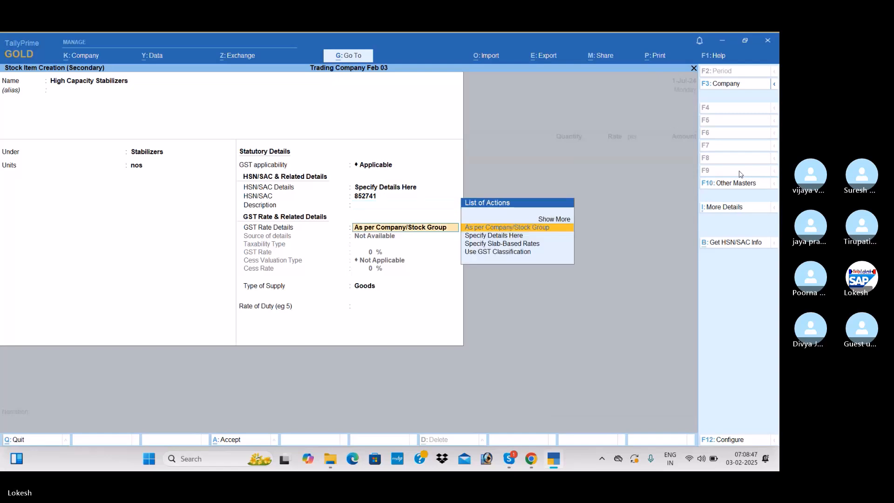
Specify a taxable GST rate of 28% directly on the stock item and save it with Goods as supply type
{"action": "key", "text": "Down"}
{"action": "key", "text": "Return"}
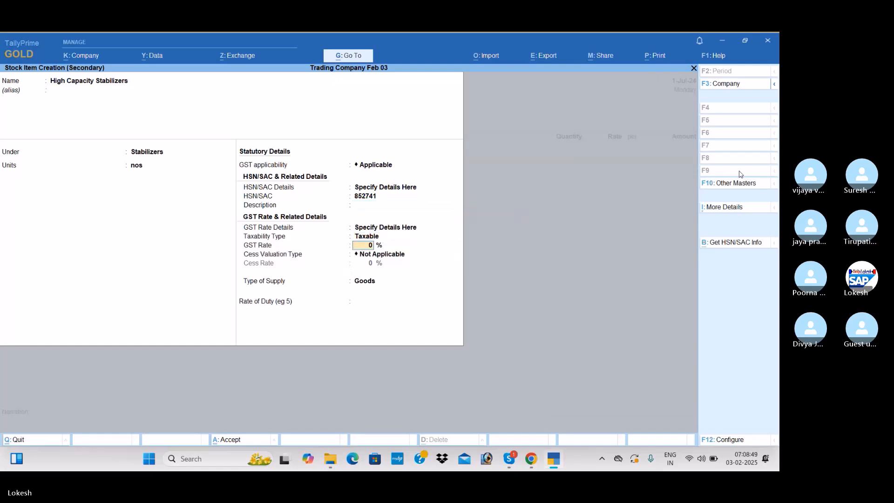
{"action": "type", "text": "28"}
{"action": "key", "text": "Return"}
{"action": "key", "text": "Return"}
{"action": "key", "text": "Return"}
{"action": "key", "text": "Return"}
{"action": "key", "text": "Return"}
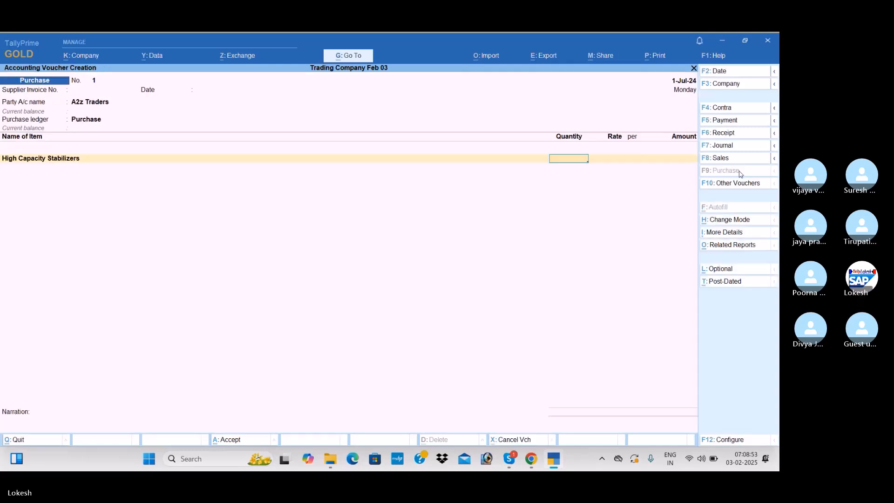
Enter a quantity of 100 nos at a rate of 600 for High Capacity Stabilizers and finish the item list
{"action": "type", "text": "100"}
{"action": "key", "text": "Return"}
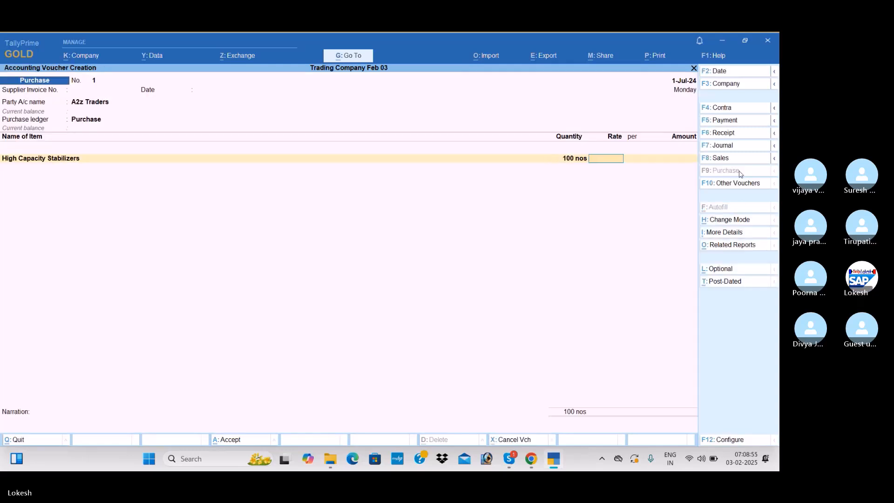
{"action": "type", "text": "60"}
{"action": "key", "text": "Return"}
{"action": "key", "text": "Return"}
{"action": "key", "text": "Return"}
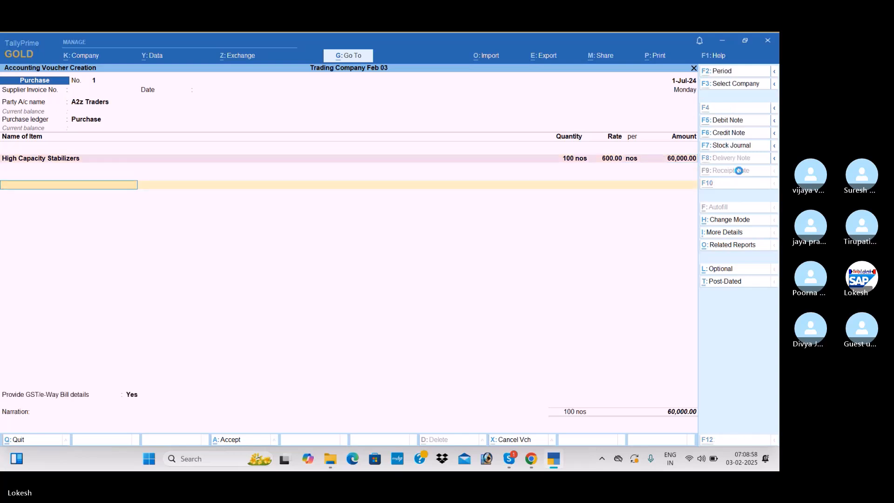
Create a CGST ledger under Duties & Taxes from the purchase voucher's tax line
{"action": "key", "text": "alt+c"}
{"action": "type", "text": "CGST"}
{"action": "key", "text": "Return"}
{"action": "key", "text": "Return"}
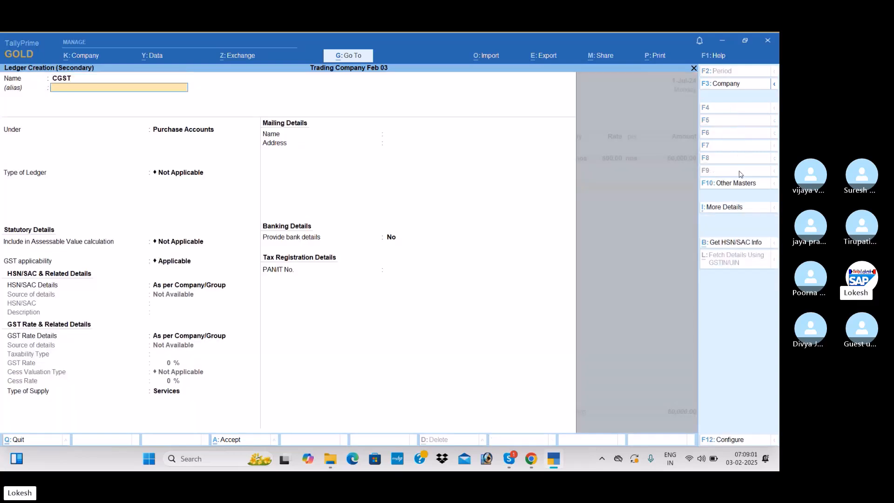
{"action": "type", "text": "DU"}
{"action": "key", "text": "Return"}
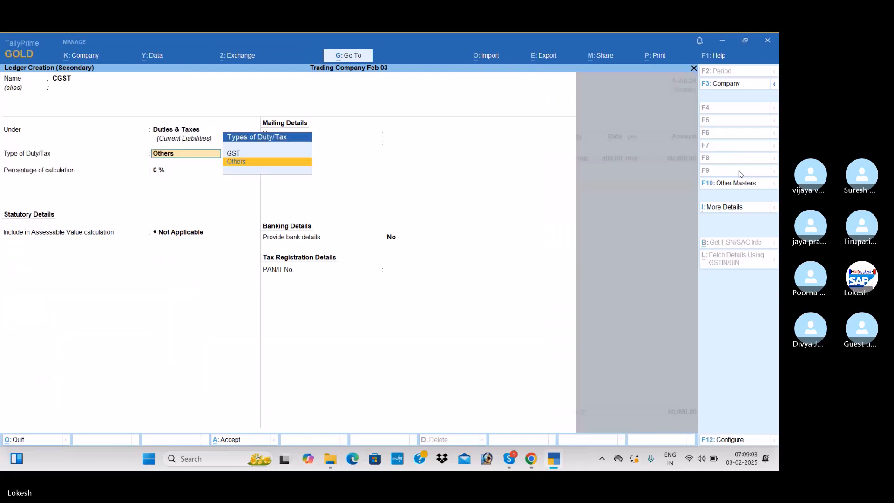
Set the CGST ledger's duty type to GST and tax type to CGST, save it and add it to the voucher
{"action": "key", "text": "Up"}
{"action": "key", "text": "Return"}
{"action": "key", "text": "Down"}
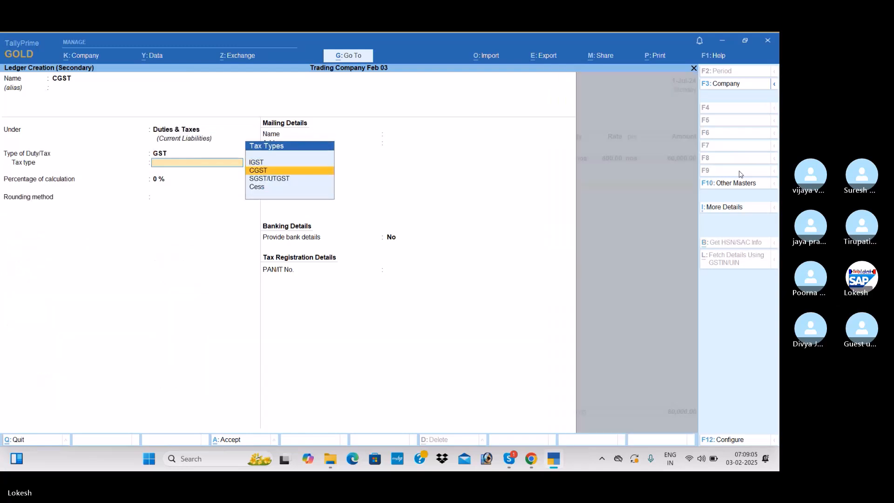
{"action": "key", "text": "Return"}
{"action": "key", "text": "Return"}
{"action": "key", "text": "Return"}
{"action": "key", "text": "Return"}
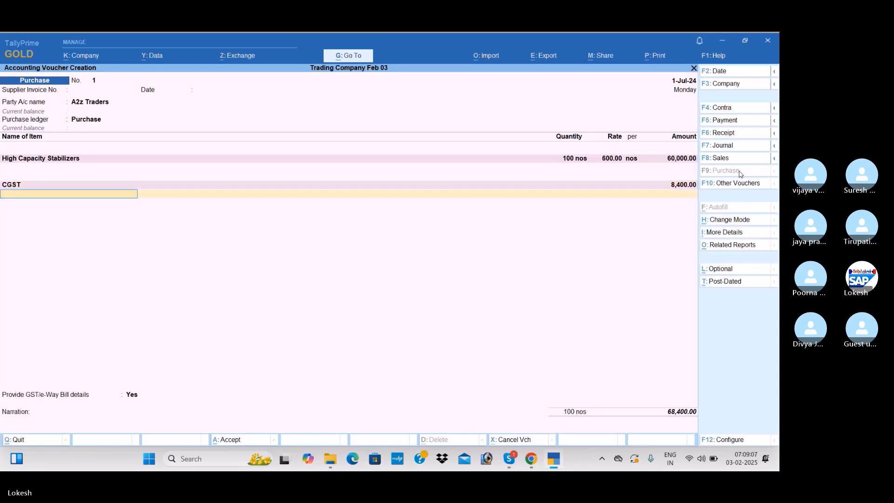
Create an SGST ledger under Duties & Taxes with GST as its duty type
{"action": "key", "text": "alt+c"}
{"action": "type", "text": "SGST"}
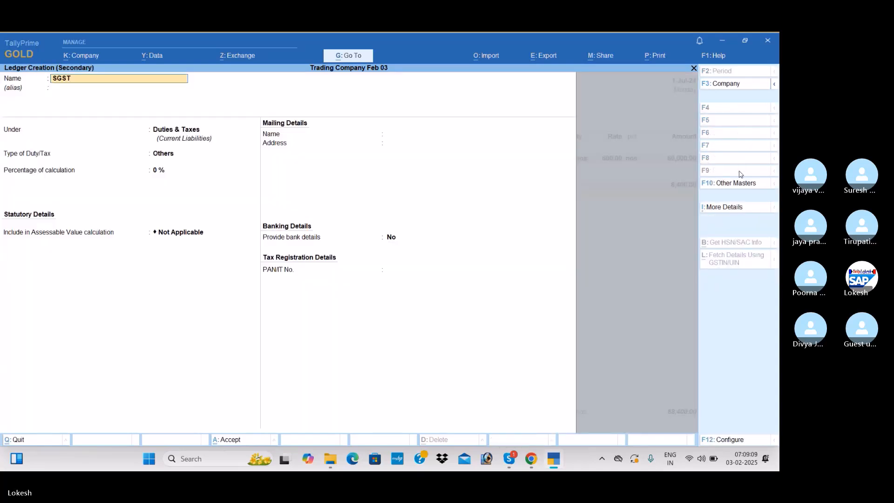
{"action": "key", "text": "Return"}
{"action": "key", "text": "Return"}
{"action": "key", "text": "Return"}
{"action": "key", "text": "Up"}
Set the SGST ledger's tax type to SGST/UTGST, save it and add it to the purchase voucher
{"action": "key", "text": "Return"}
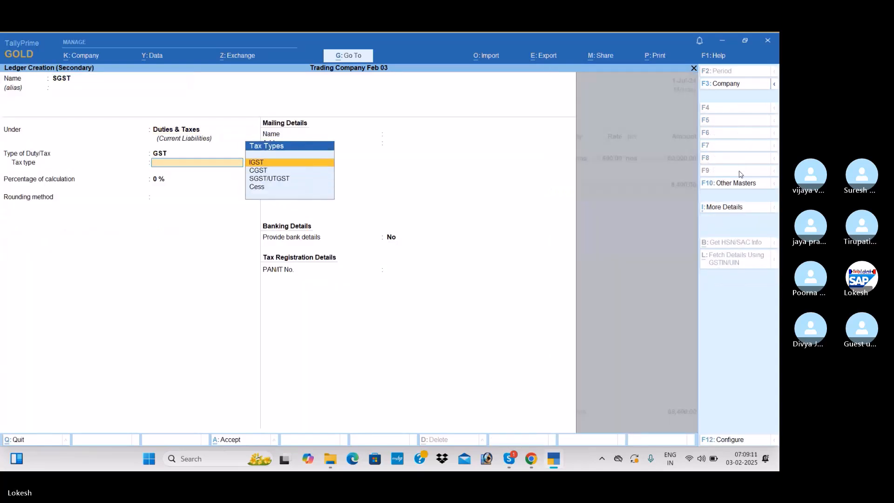
{"action": "key", "text": "Down"}
{"action": "key", "text": "Down"}
{"action": "key", "text": "Return"}
{"action": "key", "text": "Return"}
{"action": "key", "text": "Return"}
{"action": "key", "text": "Return"}
{"action": "key", "text": "Return"}
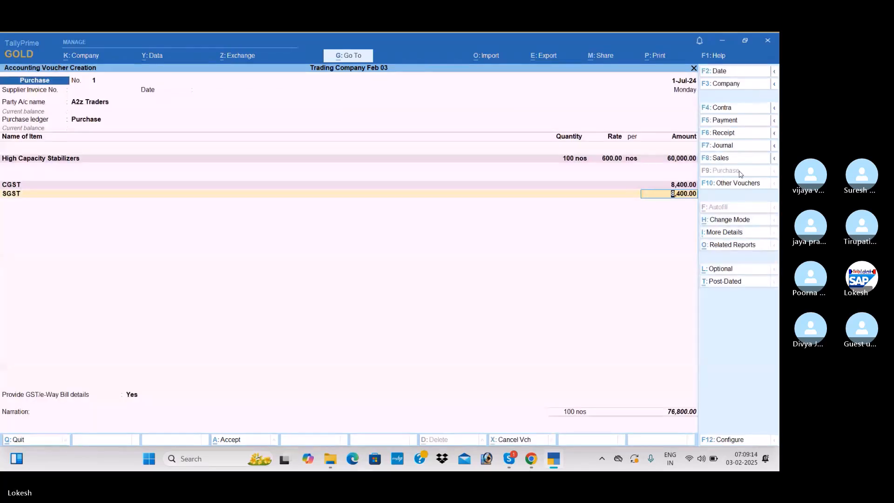
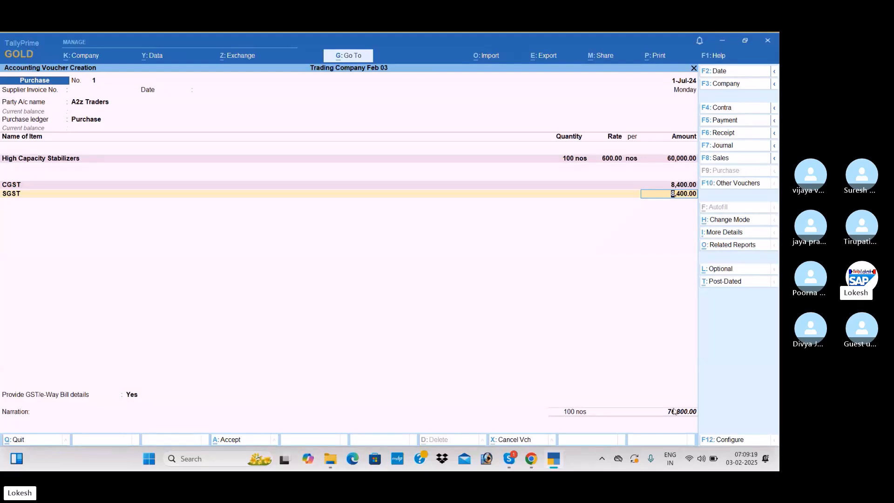
Set the purchase voucher's GST/e-Way Bill details to No and save the voucher
{"action": "key", "text": "Return"}
{"action": "key", "text": "Return"}
{"action": "type", "text": "n"}
{"action": "key", "text": "Return"}
{"action": "key", "text": "Return"}
{"action": "key", "text": "Return"}
{"action": "key", "text": "Return"}
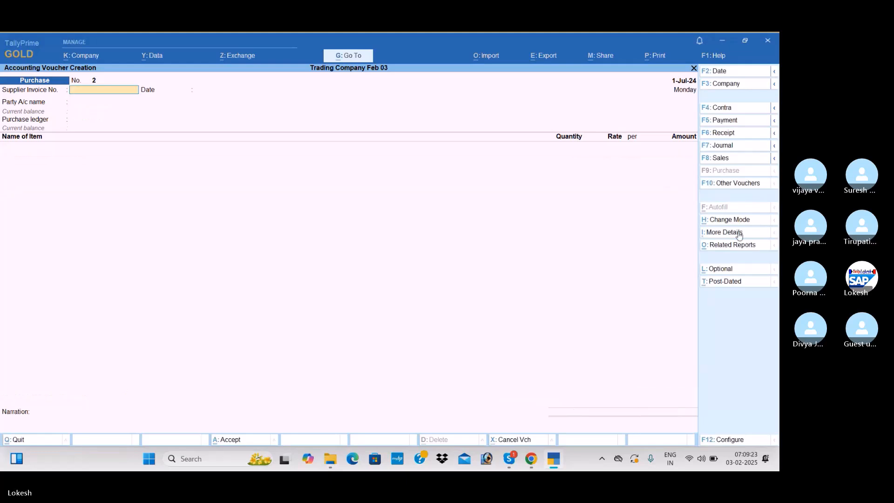
Start a sales voucher with A2z Traders as the party and accept its party details
{"action": "left_click", "coordinate": [745, 160]}
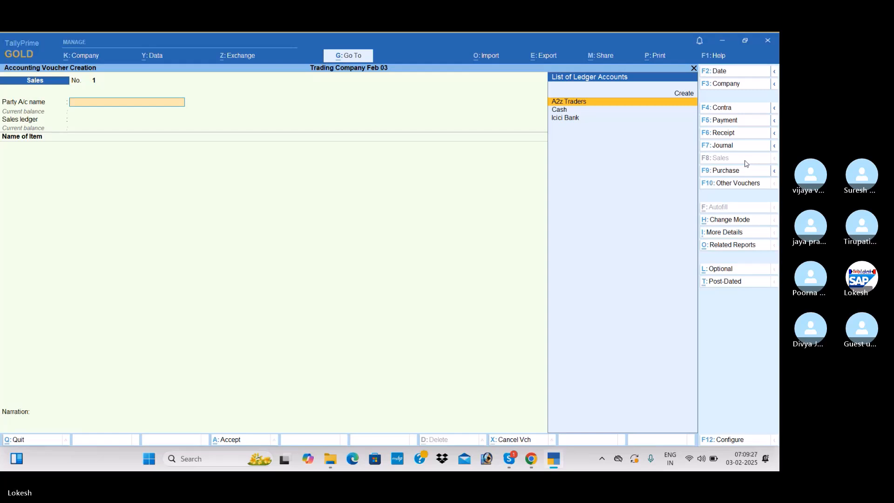
{"action": "key", "text": "Return"}
{"action": "key", "text": "ctrl+a"}
{"action": "key", "text": "ctrl+a"}
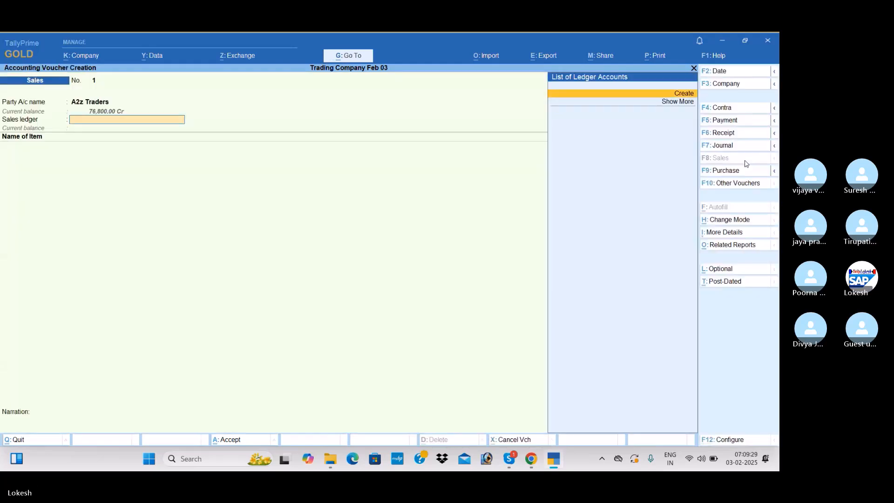
{"action": "key", "text": "Return"}
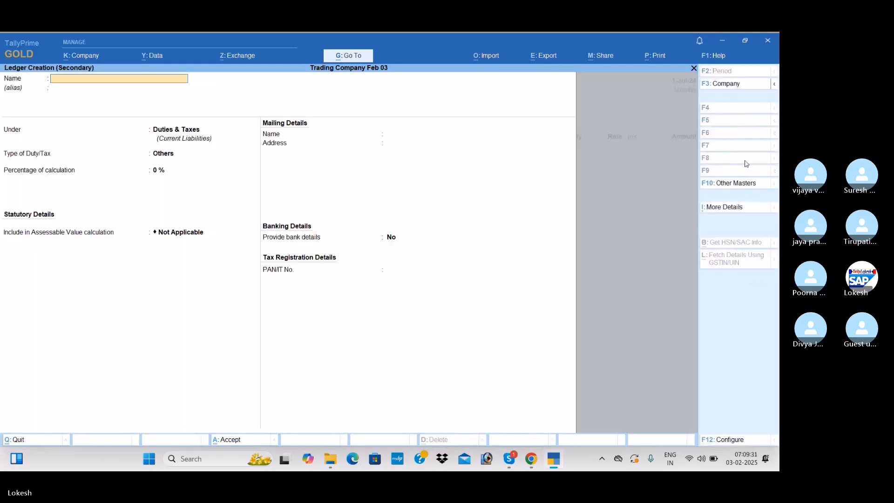
{"action": "type", "text": "Purchase"}
{"action": "key", "text": "Return"}
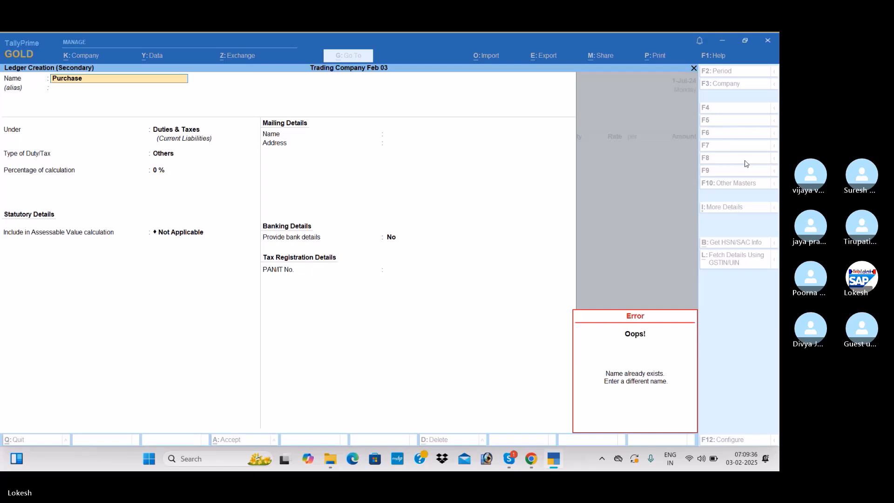
{"action": "key", "text": "Escape"}
{"action": "key", "text": "Escape"}
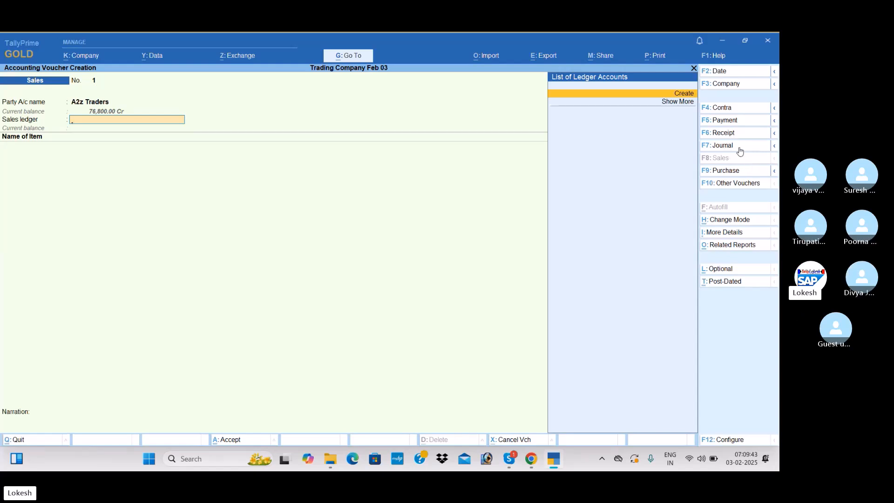
Switch to a purchase voucher with the Purchase ledger and start creating a stock item named Low Capacity Stabilizers
{"action": "left_click", "coordinate": [742, 176]}
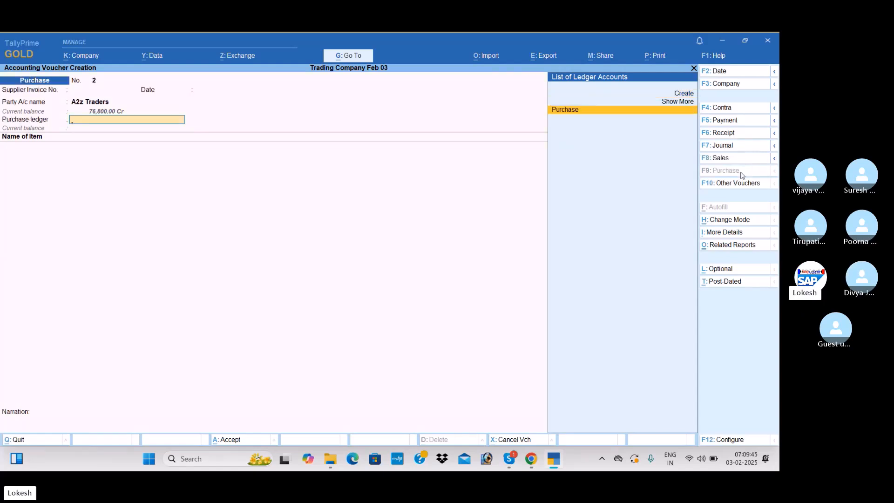
{"action": "key", "text": "Return"}
{"action": "key", "text": "alt+c"}
{"action": "type", "text": "Low"}
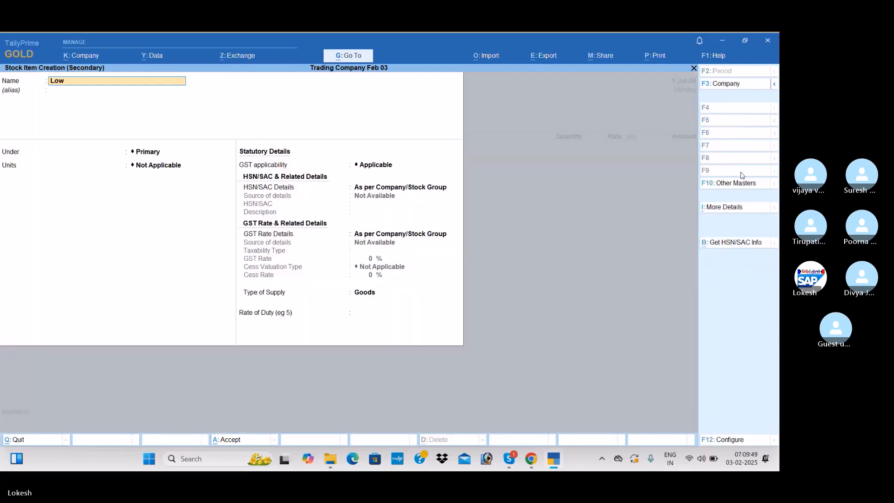
{"action": "type", "text": " Capacity Stabilizers"}
{"action": "key", "text": "Return"}
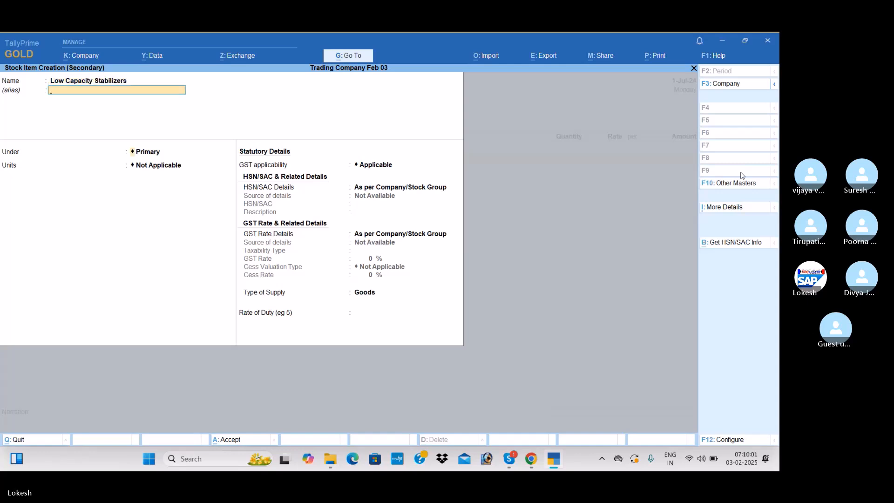
Place Low Capacity Stabilizers under the Stabilizers group with nos as unit and specify HSN/SAC 874521
{"action": "key", "text": "Down"}
{"action": "key", "text": "Return"}
{"action": "key", "text": "Down"}
{"action": "key", "text": "Return"}
{"action": "key", "text": "Return"}
{"action": "key", "text": "Down"}
{"action": "key", "text": "Return"}
{"action": "type", "text": "8745"}
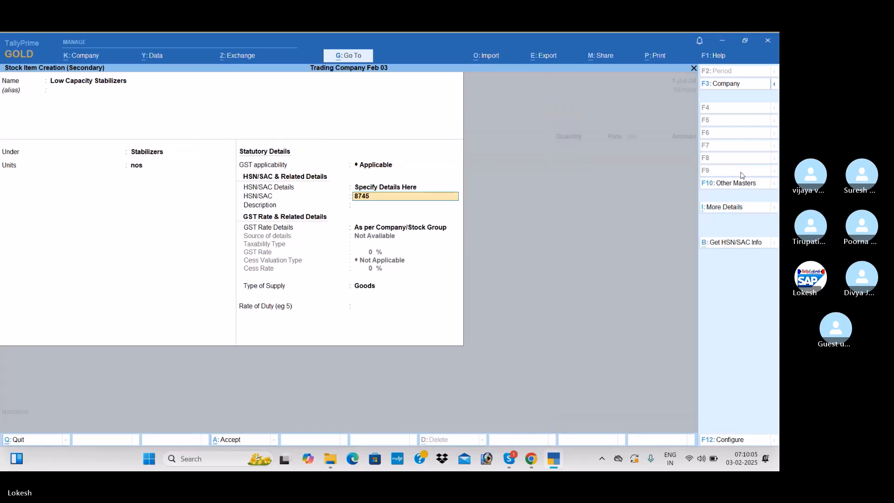
{"action": "type", "text": "21"}
{"action": "key", "text": "Return"}
{"action": "key", "text": "Return"}
Specify Low Capacity Stabilizers as taxable at 28% GST and save the stock item into the voucher
{"action": "key", "text": "Down"}
{"action": "key", "text": "Return"}
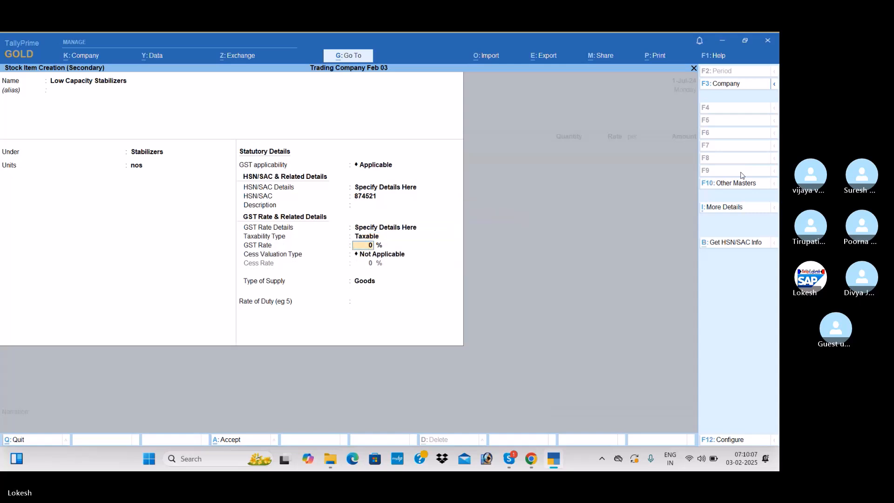
{"action": "type", "text": "28"}
{"action": "key", "text": "Return"}
{"action": "key", "text": "Return"}
{"action": "key", "text": "Return"}
Enter 100 nos at a rate of 400 for Low Capacity Stabilizers
{"action": "key", "text": "Return"}
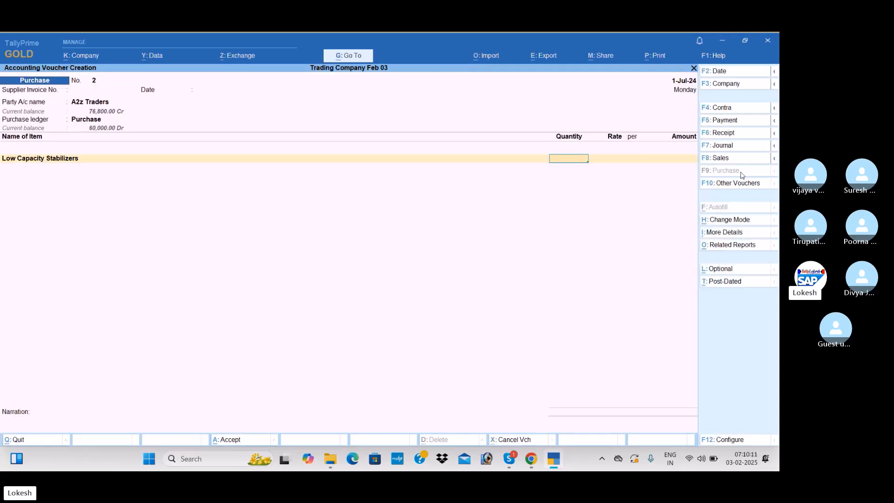
{"action": "type", "text": "100"}
{"action": "key", "text": "Return"}
{"action": "type", "text": "400"}
{"action": "key", "text": "Return"}
{"action": "key", "text": "Return"}
{"action": "key", "text": "Return"}
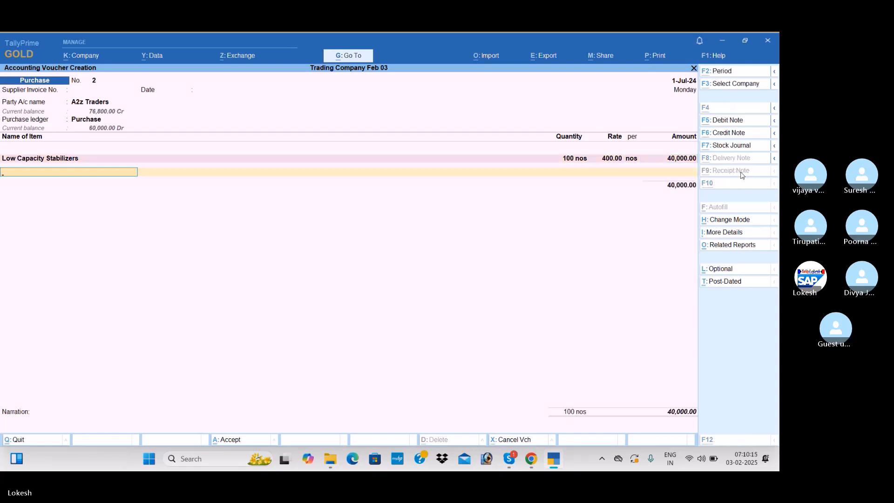
Start creating a second stock item named Open Well Pumps from the purchase voucher
{"action": "key", "text": "alt+c"}
{"action": "type", "text": "Open Well Pu"}
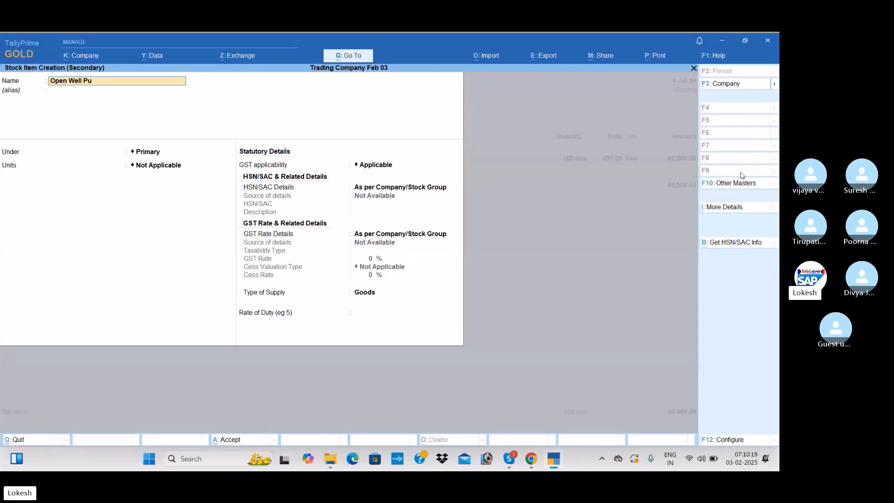
{"action": "type", "text": "mps"}
{"action": "key", "text": "Return"}
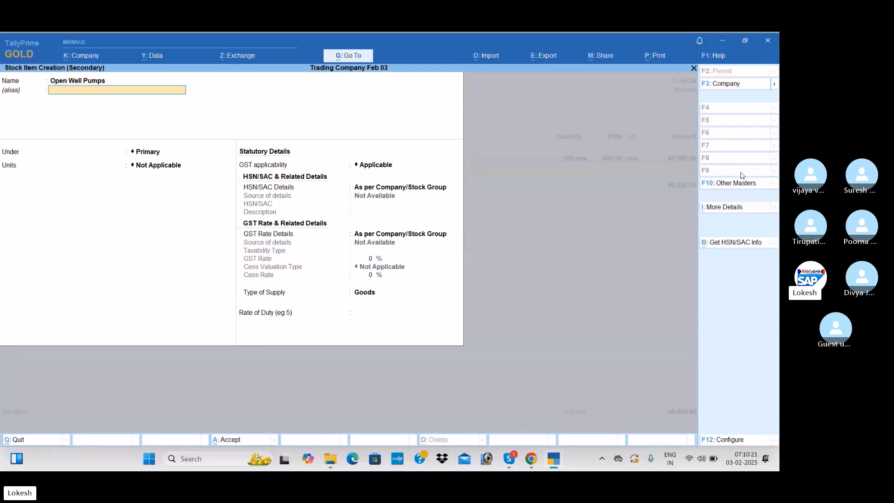
{"action": "key", "text": "Return"}
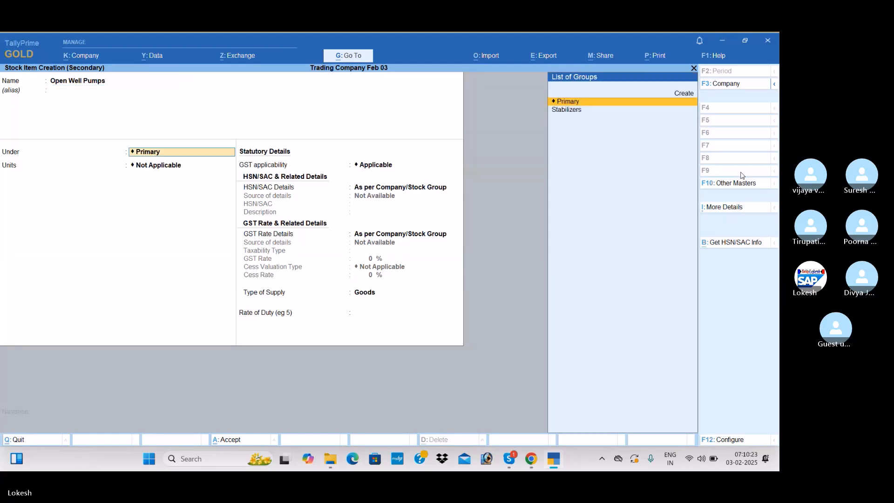
Create a stock group named Pumps under Primary and assign it to the Open Well Pumps item
{"action": "key", "text": "alt+c"}
{"action": "type", "text": "Pumps"}
{"action": "key", "text": "Return"}
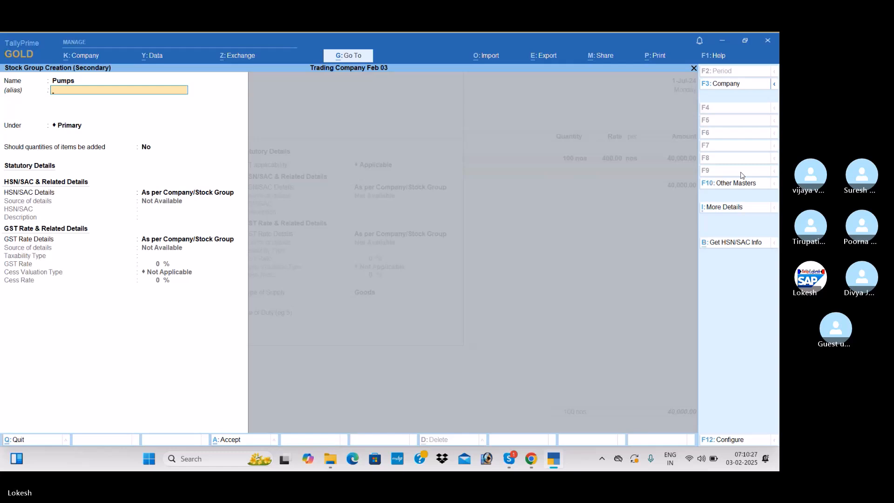
{"action": "key", "text": "ctrl+a"}
Set the Open Well Pumps unit to nos and specify an HSN/SAC code beginning with 9514
{"action": "key", "text": "Down"}
{"action": "key", "text": "Return"}
{"action": "key", "text": "Return"}
{"action": "key", "text": "Down"}
{"action": "key", "text": "Return"}
{"action": "type", "text": "9514"}
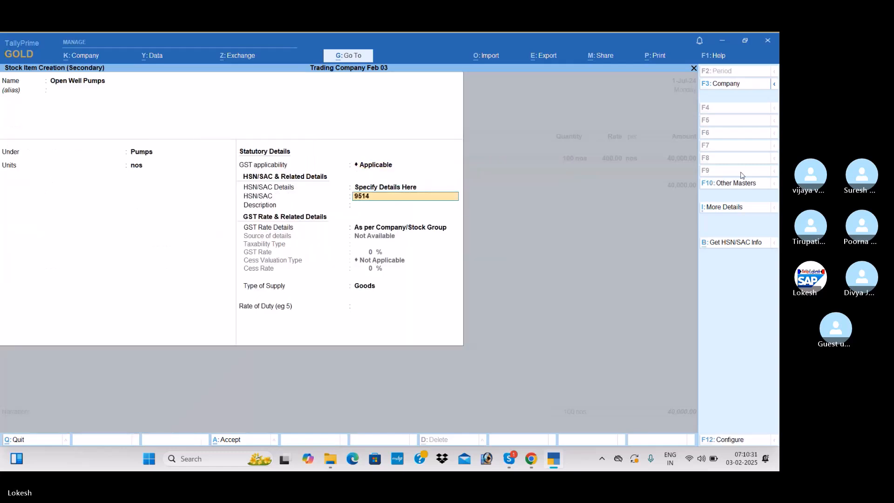
{"action": "type", "text": "2"}
{"action": "key", "text": "Return"}
Specify Open Well Pumps as taxable at 5% GST and save the stock item into the voucher
{"action": "key", "text": "Return"}
{"action": "key", "text": "Down"}
{"action": "key", "text": "Return"}
Enter 50 nos at a rate of 1,500 for Open Well Pumps
{"action": "key", "text": "Return"}
{"action": "type", "text": "5"}
{"action": "key", "text": "Return"}
{"action": "key", "text": "Return"}
{"action": "key", "text": "Return"}
{"action": "key", "text": "Return"}
{"action": "key", "text": "Return"}
{"action": "type", "text": "50"}
{"action": "key", "text": "Return"}
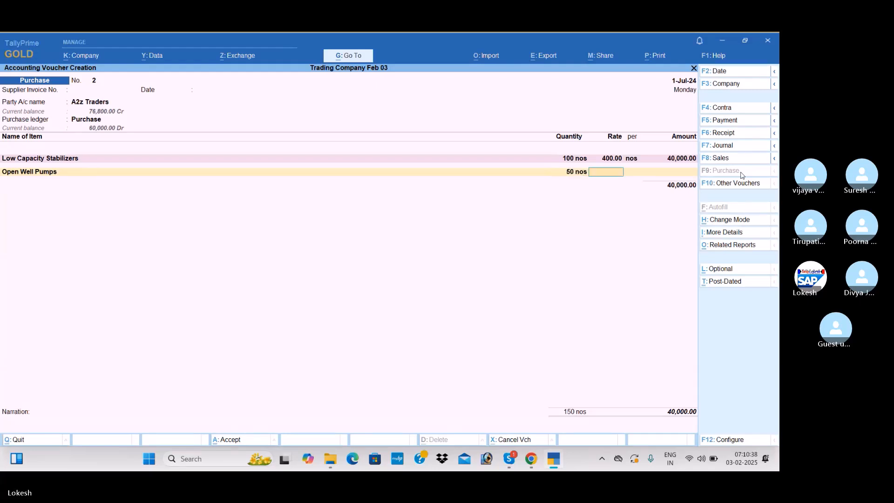
{"action": "type", "text": "1500"}
{"action": "key", "text": "Return"}
{"action": "key", "text": "Return"}
{"action": "key", "text": "Return"}
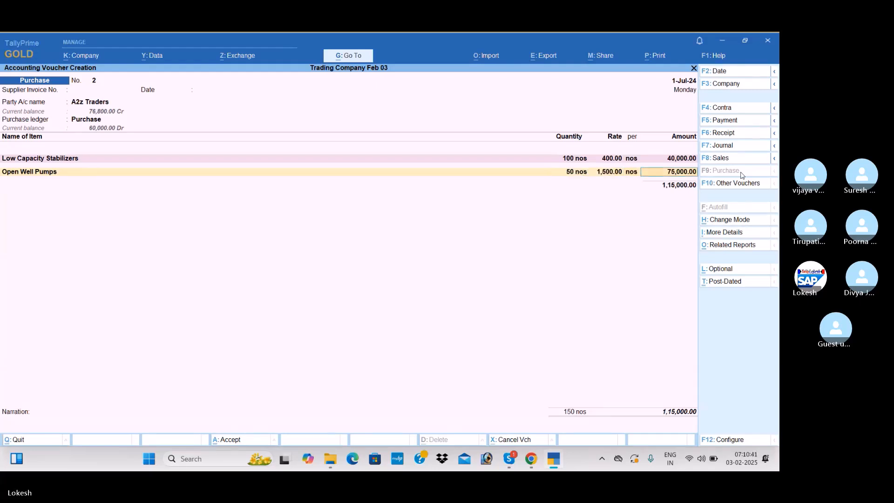
Start creating a third stock item named Submersible Pumps from the purchase voucher
{"action": "key", "text": "alt+c"}
{"action": "type", "text": "Submer"}
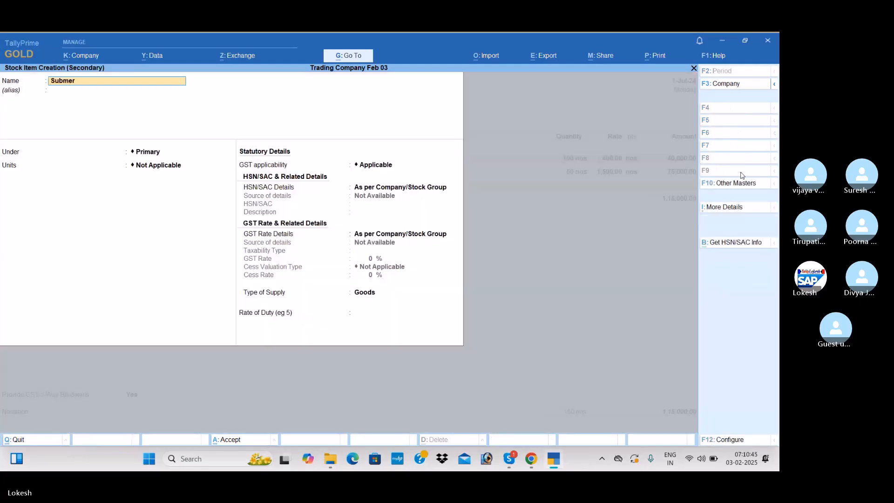
{"action": "type", "text": "sible Pumps"}
{"action": "key", "text": "Return"}
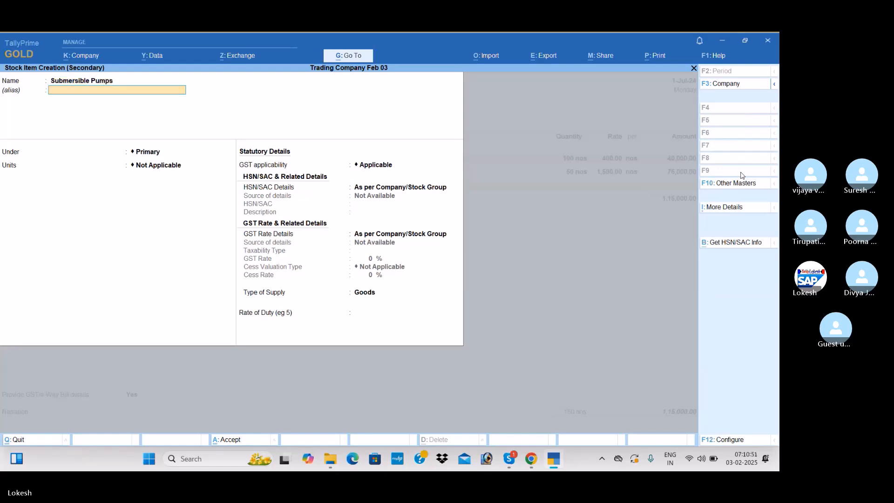
Place Submersible Pumps under the Pumps group with nos as unit and specify HSN/SAC 854712
{"action": "key", "text": "Return"}
{"action": "key", "text": "Down"}
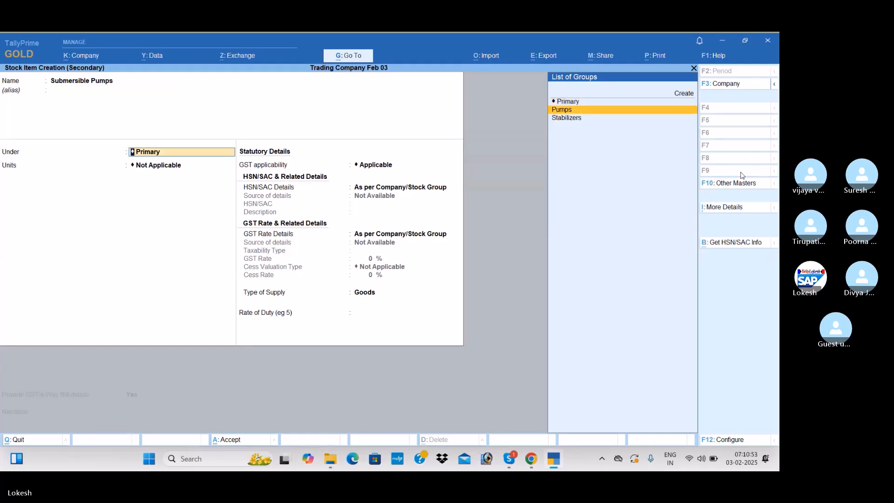
{"action": "key", "text": "Return"}
{"action": "key", "text": "Return"}
{"action": "key", "text": "Down"}
{"action": "key", "text": "Return"}
{"action": "type", "text": "854712"}
Specify Submersible Pumps as taxable at 5% GST and save the stock item into the voucher
{"action": "key", "text": "Return"}
{"action": "key", "text": "Return"}
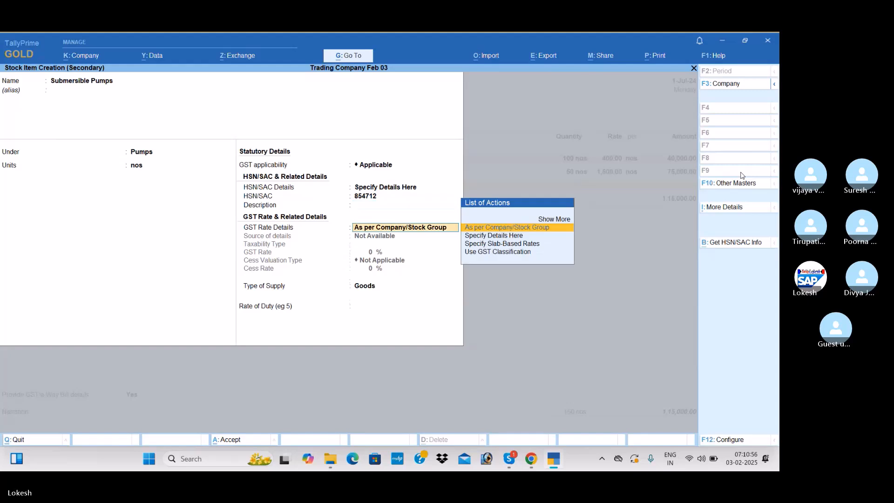
{"action": "key", "text": "Down"}
{"action": "key", "text": "Return"}
{"action": "key", "text": "Return"}
{"action": "type", "text": "5"}
{"action": "key", "text": "Return"}
{"action": "key", "text": "Return"}
{"action": "key", "text": "Return"}
Enter 100 nos at a rate of 2,000 for Submersible Pumps and end the item list
{"action": "key", "text": "Return"}
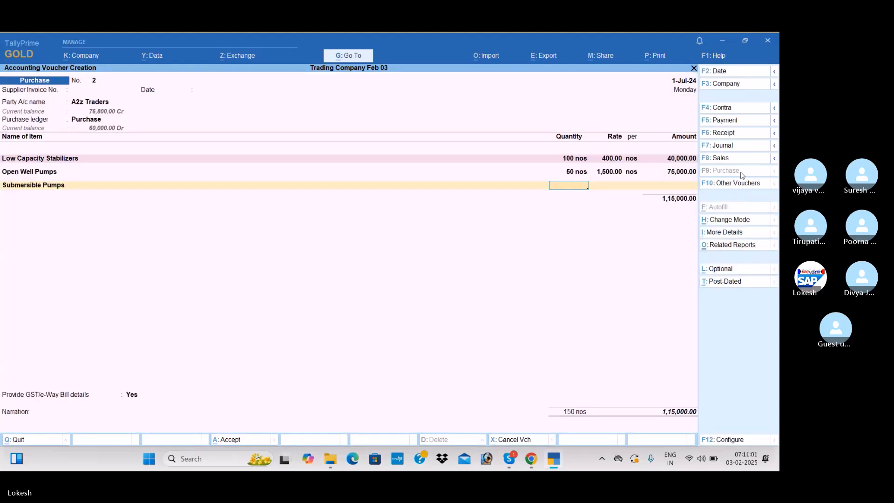
{"action": "type", "text": "100"}
{"action": "key", "text": "Return"}
{"action": "type", "text": "2000"}
Add the CGST and SGST ledgers with their calculated amounts to the three-item purchase voucher
{"action": "key", "text": "Return"}
{"action": "key", "text": "Return"}
Set GST/e-Way Bill details to No for the three-item purchase and save the voucher
{"action": "key", "text": "Return"}
{"action": "type", "text": "c"}
{"action": "key", "text": "Return"}
{"action": "key", "text": "Return"}
{"action": "type", "text": "s"}
{"action": "key", "text": "Return"}
{"action": "key", "text": "Return"}
{"action": "key", "text": "Return"}
{"action": "key", "text": "Down"}
{"action": "key", "text": "Return"}
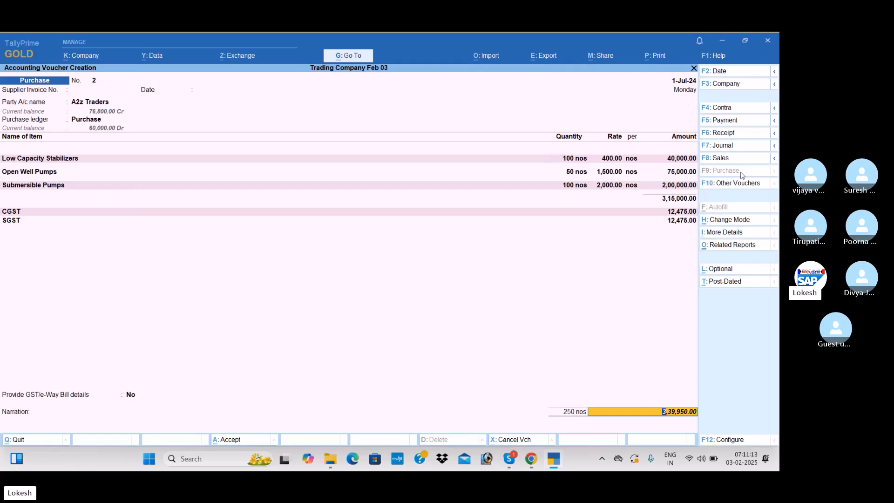
{"action": "key", "text": "Return"}
{"action": "key", "text": "Return"}
{"action": "key", "text": "Return"}
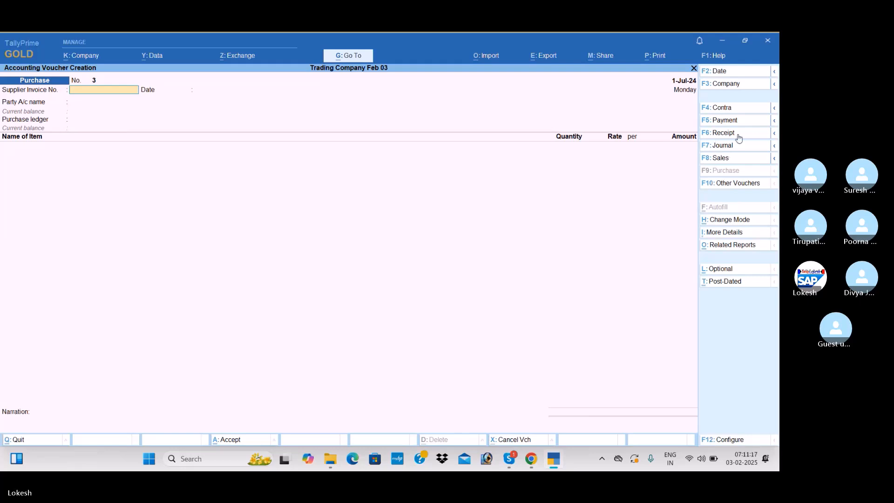
Start a contra voucher crediting Cash with 10,000
{"action": "left_click", "coordinate": [743, 111]}
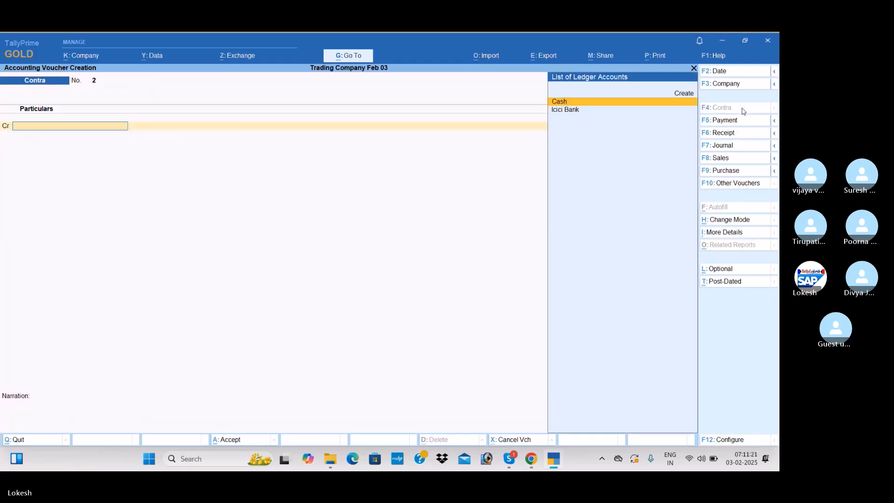
{"action": "key", "text": "Return"}
{"action": "type", "text": "10000"}
{"action": "key", "text": "Return"}
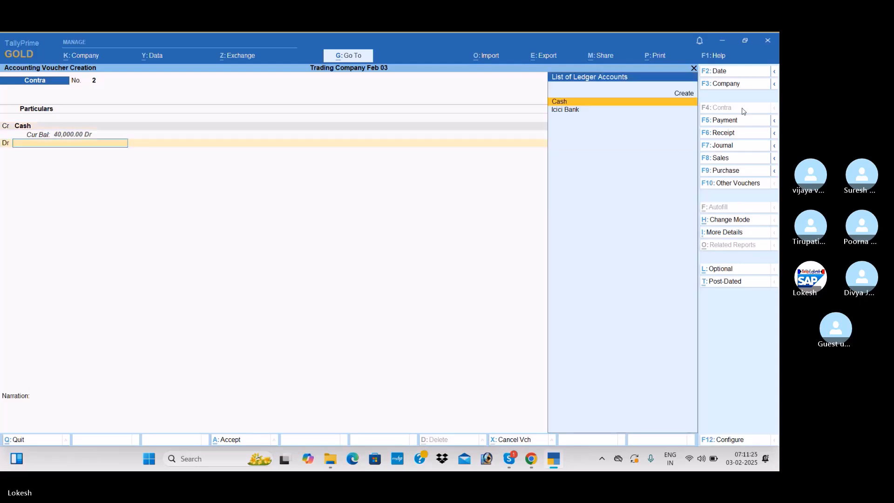
Create a Petty Cash ledger under Cash-in-Hand from the contra voucher's debit line
{"action": "key", "text": "alt+c"}
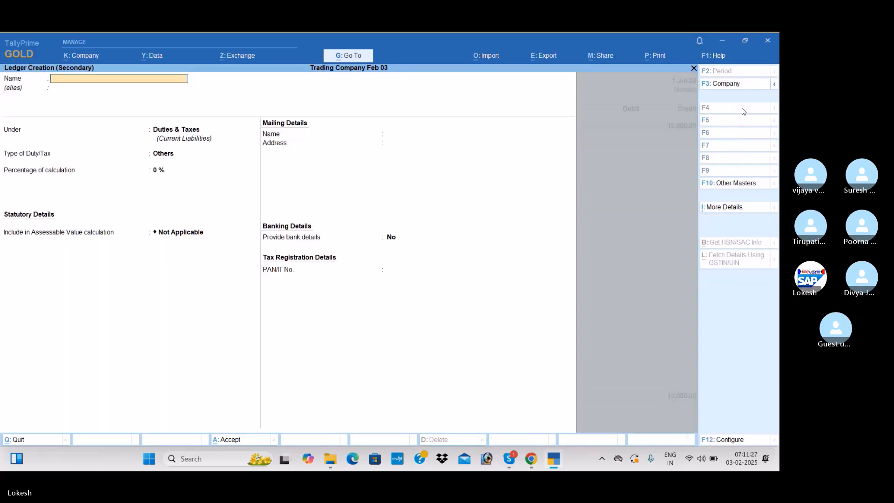
{"action": "type", "text": "Petty Ca"}
{"action": "key", "text": "Return"}
{"action": "key", "text": "Return"}
{"action": "type", "text": "Cas"}
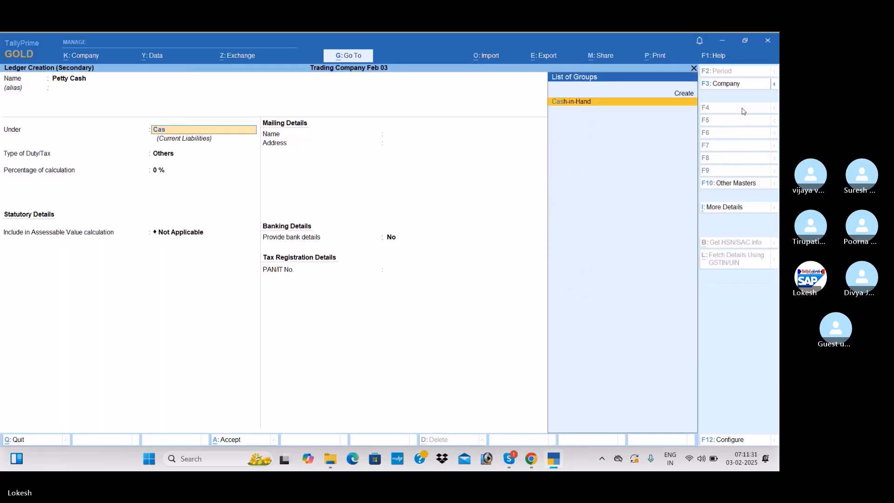
{"action": "key", "text": "Return"}
{"action": "key", "text": "Return"}
{"action": "key", "text": "Return"}
Debit Petty Cash with 10,000 and save the contra voucher
{"action": "key", "text": "Return"}
{"action": "key", "text": "Return"}
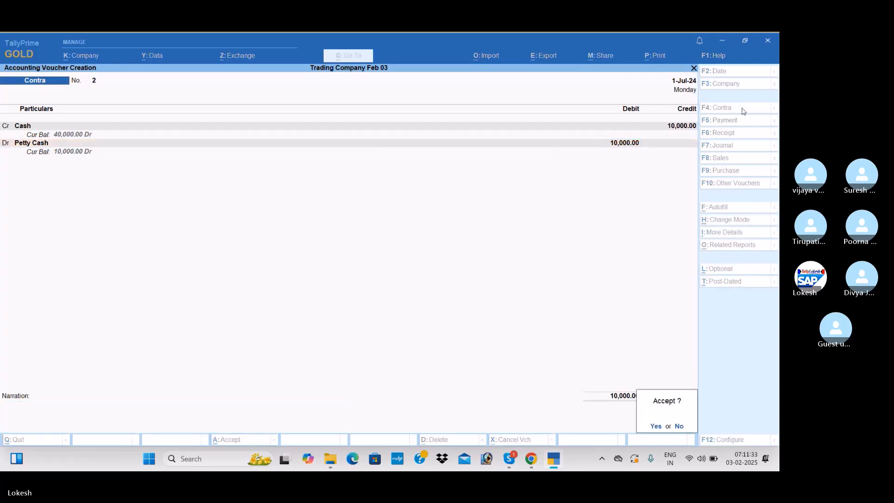
{"action": "key", "text": "Return"}
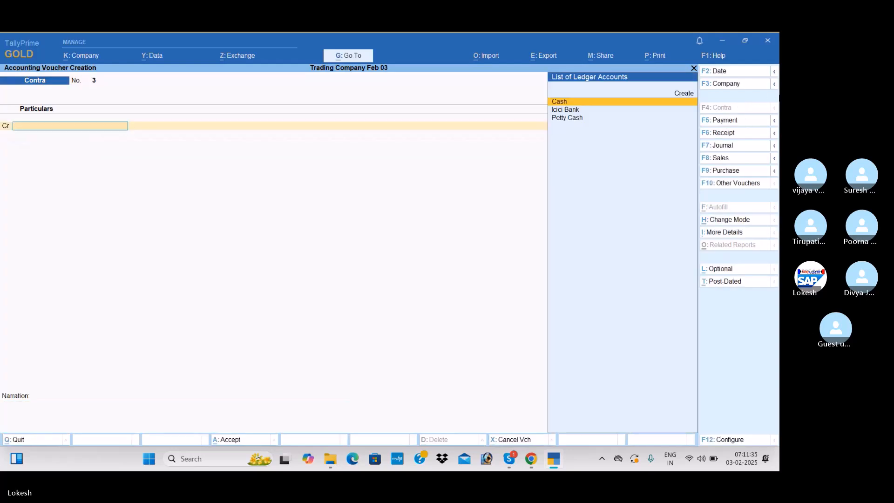
Start a payment voucher and create a Drawings ledger under Capital Account for its debit line
{"action": "left_click", "coordinate": [723, 124]}
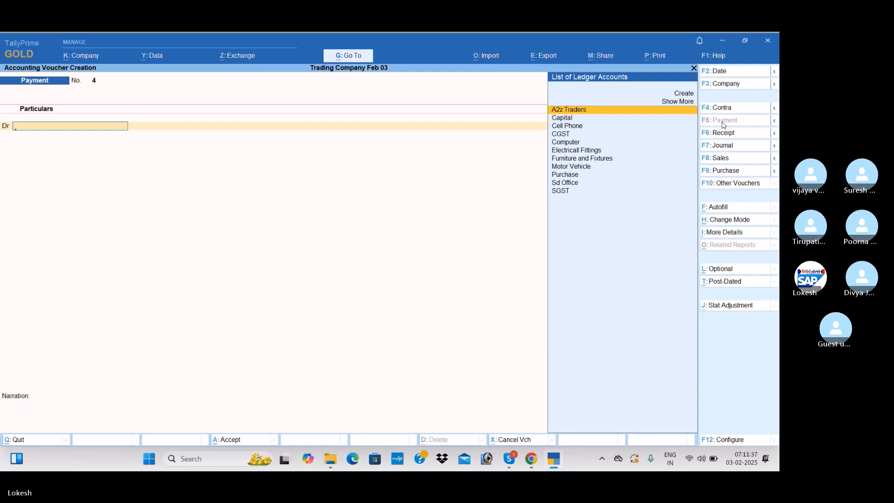
{"action": "key", "text": "alt+c"}
{"action": "type", "text": "Drawings]]="}
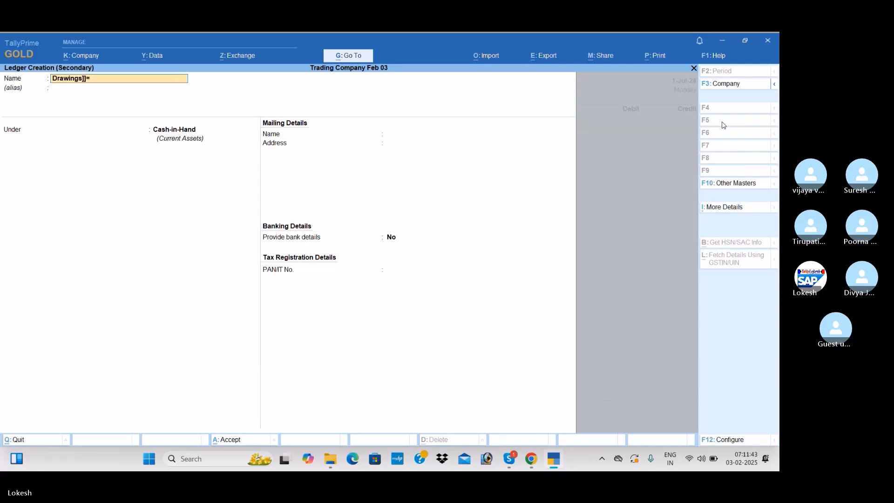
{"action": "key", "text": "Return"}
{"action": "key", "text": "Return"}
{"action": "type", "text": "Ca"}
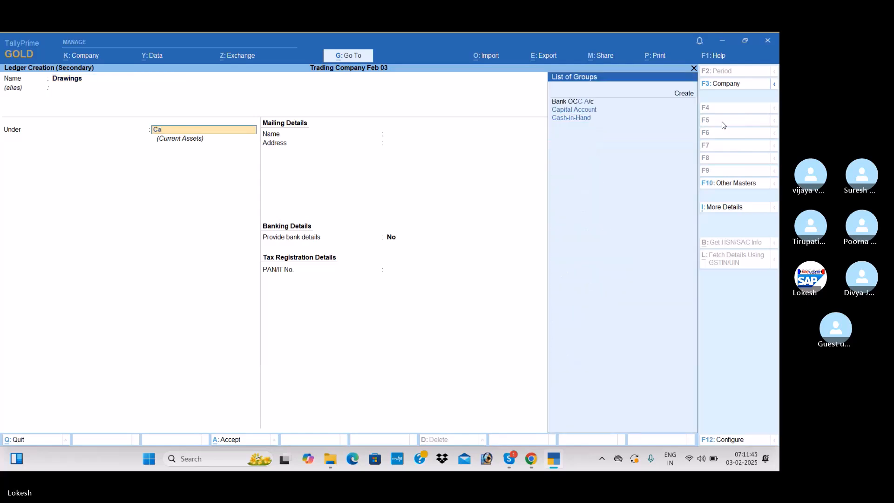
{"action": "key", "text": "Down"}
{"action": "key", "text": "Return"}
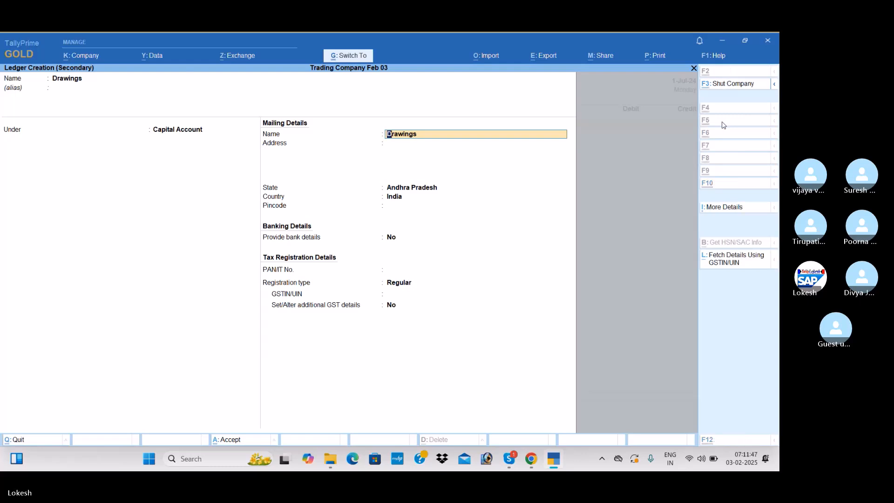
{"action": "key", "text": "ctrl+a"}
Debit Drawings with 5,000, credit Cash and save the payment voucher
{"action": "type", "text": "5000"}
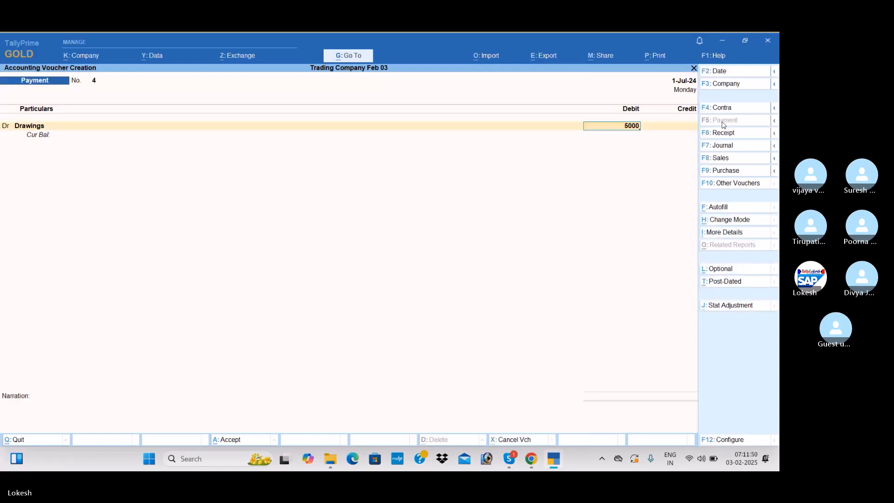
{"action": "key", "text": "Return"}
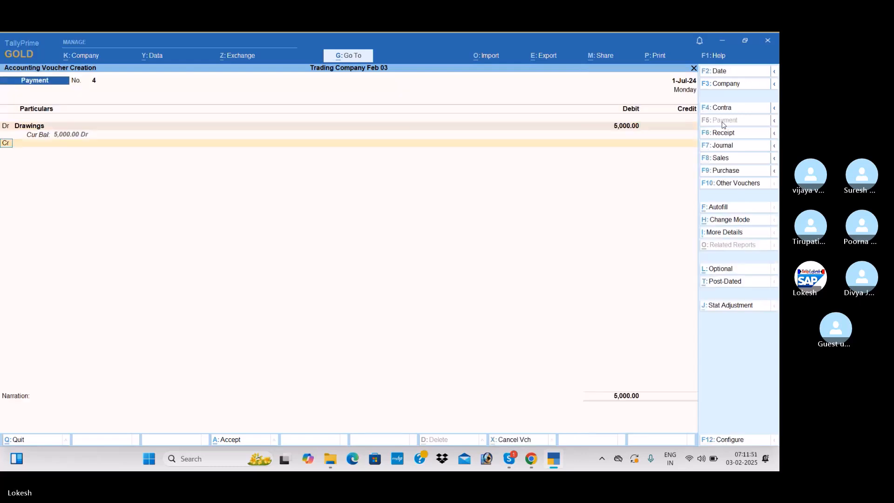
{"action": "key", "text": "Return"}
{"action": "key", "text": "Down"}
{"action": "key", "text": "Down"}
{"action": "key", "text": "Return"}
{"action": "key", "text": "Return"}
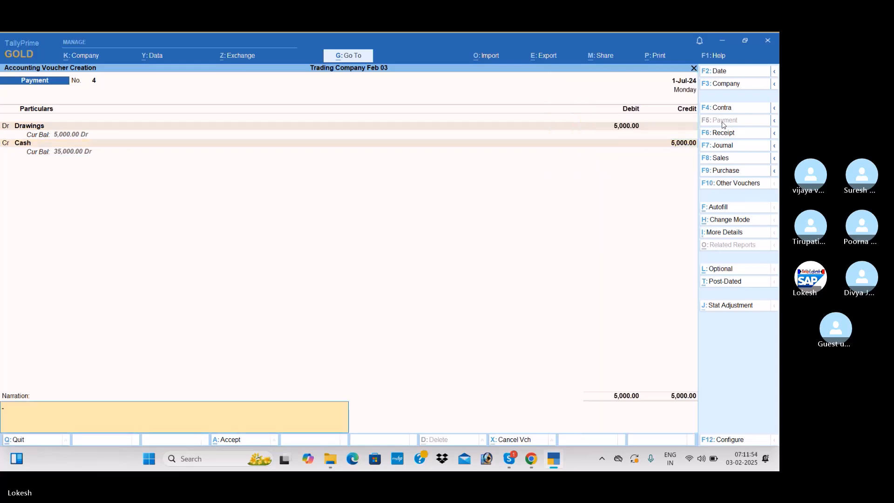
{"action": "key", "text": "Return"}
Create a Carriage Inwards ledger under Direct Expenses from the new payment voucher's debit line
{"action": "key", "text": "alt+c"}
{"action": "type", "text": "Car"}
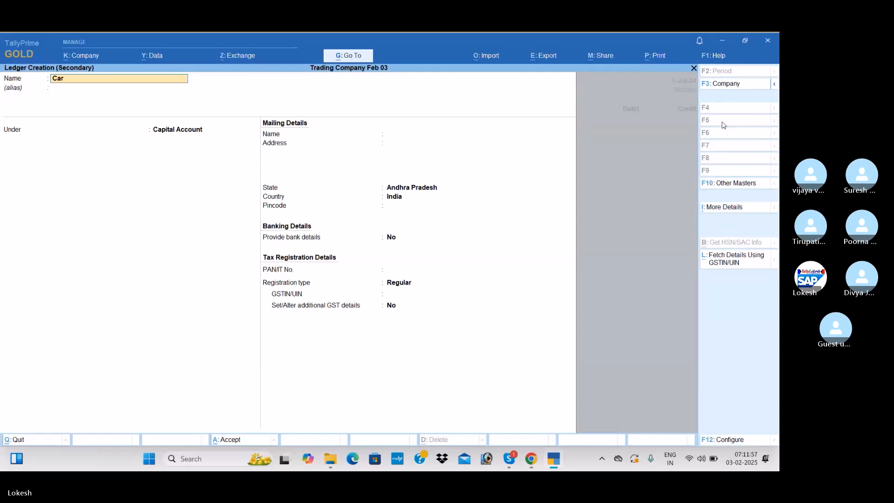
{"action": "type", "text": "riage Inwards"}
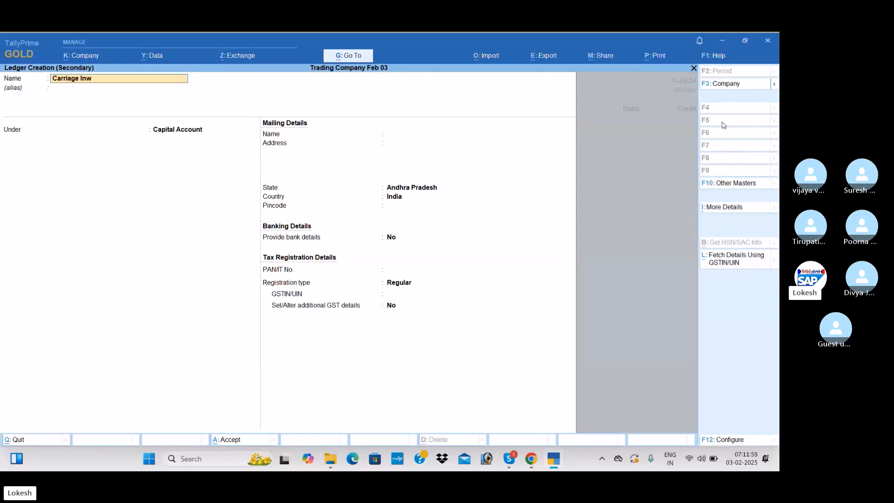
{"action": "key", "text": "Return"}
{"action": "type", "text": "Di"}
{"action": "key", "text": "Return"}
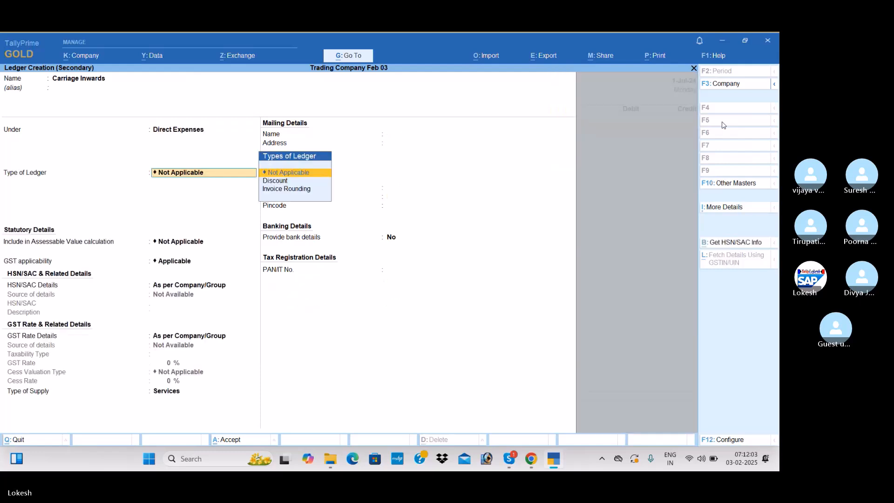
{"action": "key", "text": "ctrl+a"}
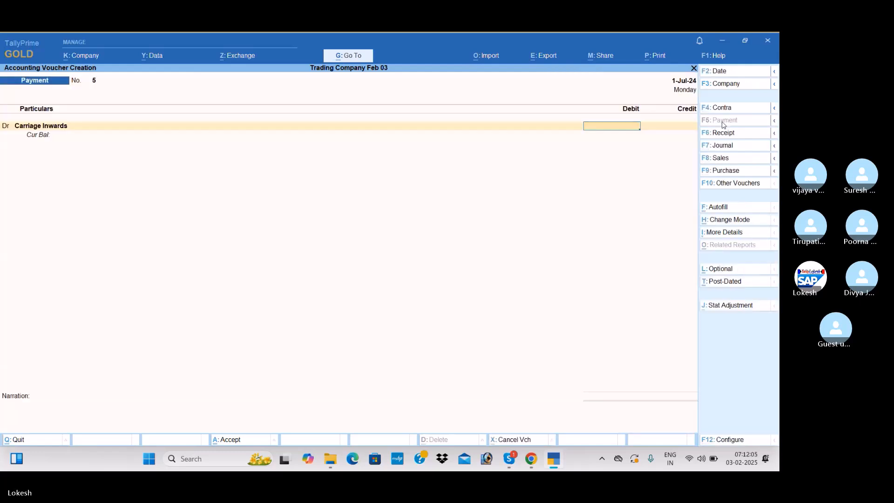
Debit Carriage Inwards with 500, credit Cash and save the payment voucher
{"action": "type", "text": "500"}
{"action": "key", "text": "Return"}
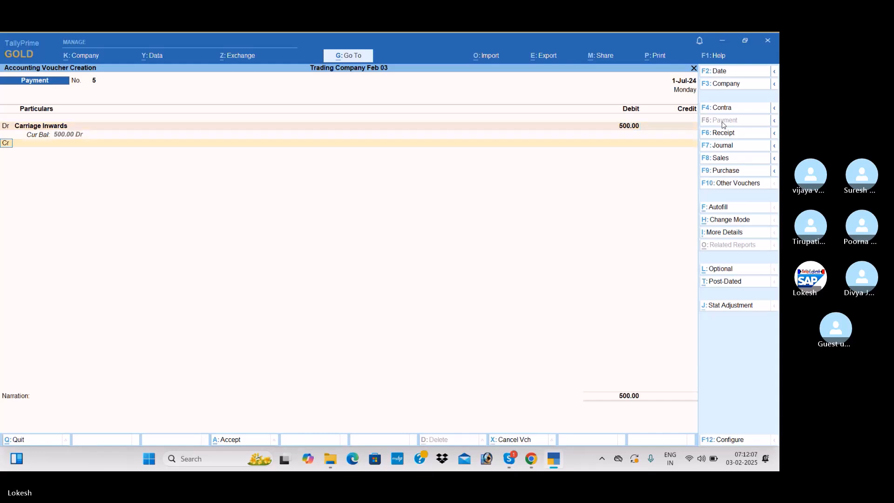
{"action": "key", "text": "Return"}
{"action": "key", "text": "Down"}
{"action": "key", "text": "Down"}
{"action": "key", "text": "Down"}
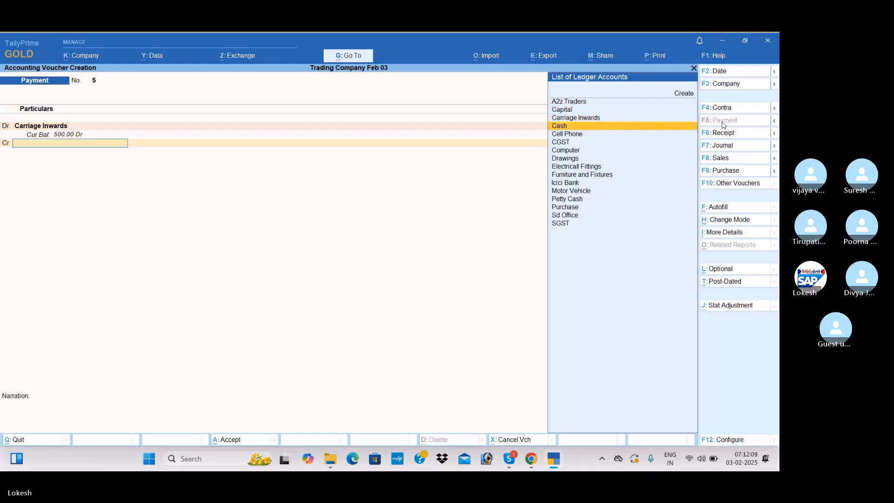
{"action": "key", "text": "Return"}
{"action": "key", "text": "Return"}
{"action": "key", "text": "Return"}
{"action": "key", "text": "Return"}
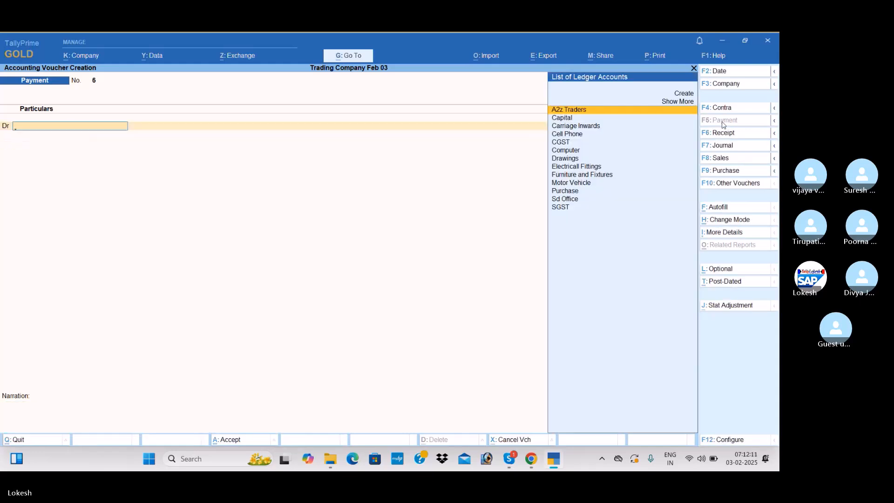
Create a Land ledger under Fixed Assets from the next payment voucher's debit line
{"action": "key", "text": "alt+c"}
{"action": "type", "text": "Land"}
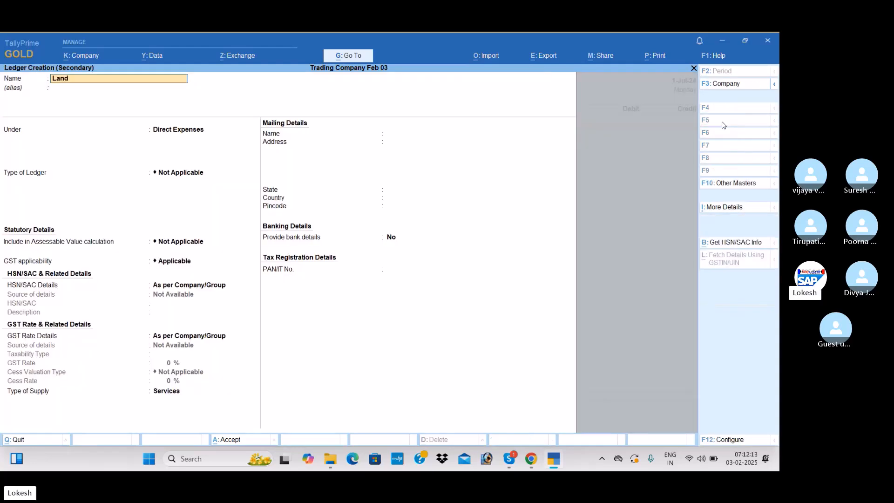
{"action": "key", "text": "Return"}
{"action": "key", "text": "Return"}
{"action": "type", "text": "fi"}
{"action": "key", "text": "Return"}
{"action": "key", "text": "ctrl+a"}
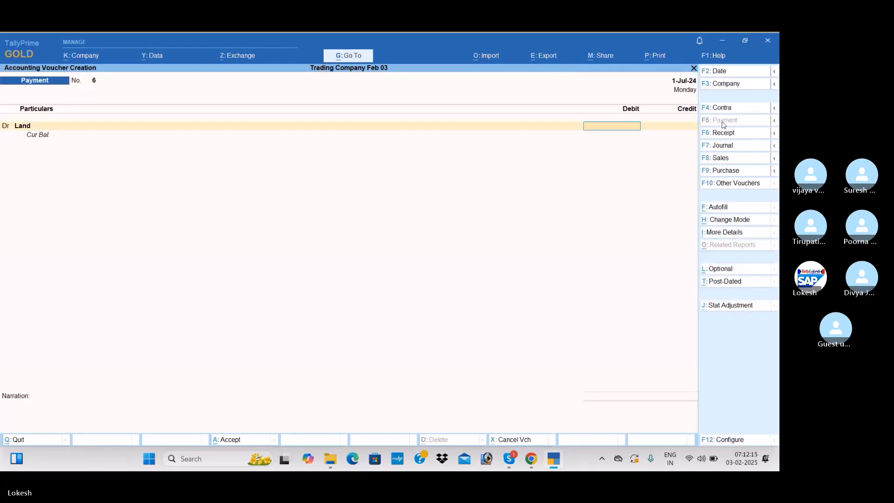
Debit Land with 1,00,000, credit Icici Bank, save the payment voucher and leave voucher entry
{"action": "type", "text": "00000"}
{"action": "key", "text": "Return"}
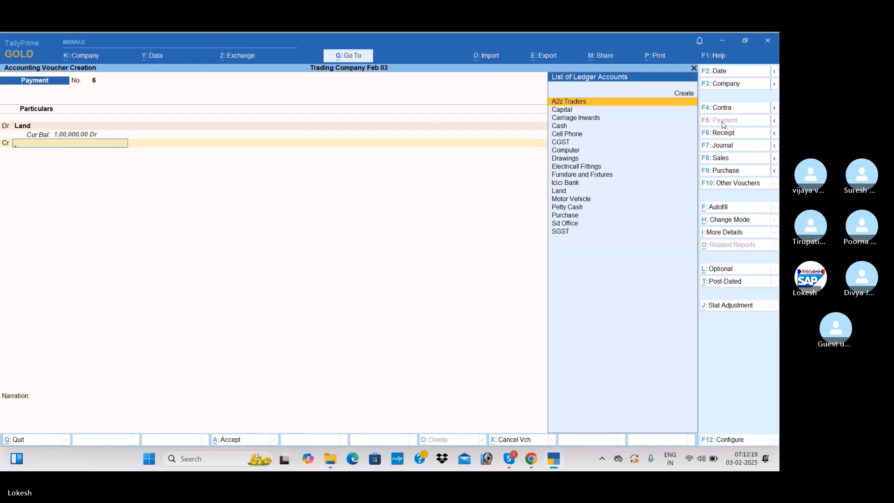
{"action": "type", "text": "i"}
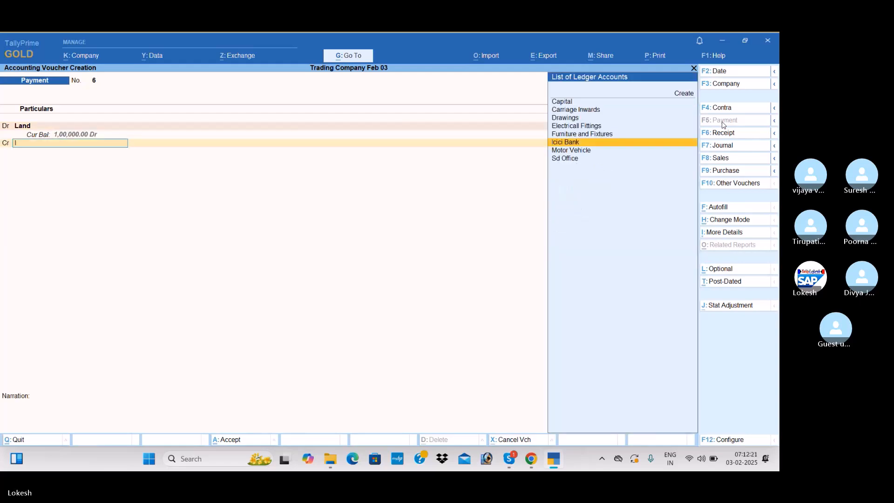
{"action": "key", "text": "Return"}
{"action": "key", "text": "Return"}
{"action": "key", "text": "Return"}
{"action": "key", "text": "Return"}
{"action": "key", "text": "Return"}
{"action": "key", "text": "Return"}
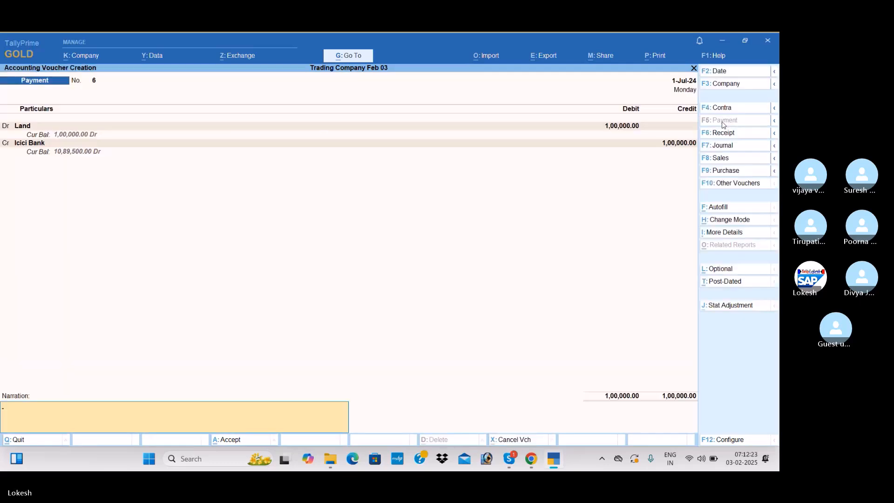
{"action": "key", "text": "Return"}
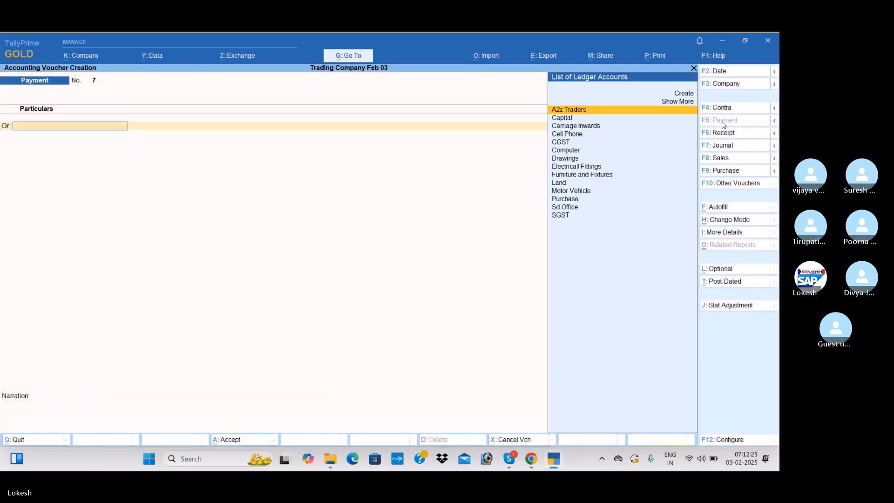
{"action": "key", "text": "Escape"}
Review the vouchers recorded for 1-Jul-24 in the Day Book
{"action": "key", "text": "Return"}
{"action": "key", "text": "Down"}
{"action": "key", "text": "Return"}
{"action": "key", "text": "Down"}
{"action": "key", "text": "Down"}
{"action": "key", "text": "Down"}
{"action": "key", "text": "Down"}
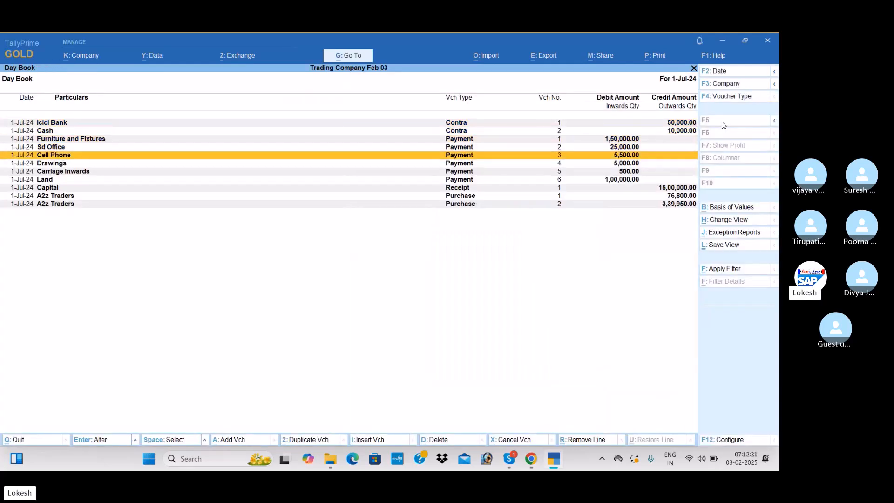
{"action": "key", "text": "Escape"}
Examine the Profit & Loss A/c in detailed format, going through the stock, purchase, direct expense and result lines
{"action": "key", "text": "Down"}
{"action": "key", "text": "Down"}
{"action": "key", "text": "Down"}
{"action": "key", "text": "Return"}
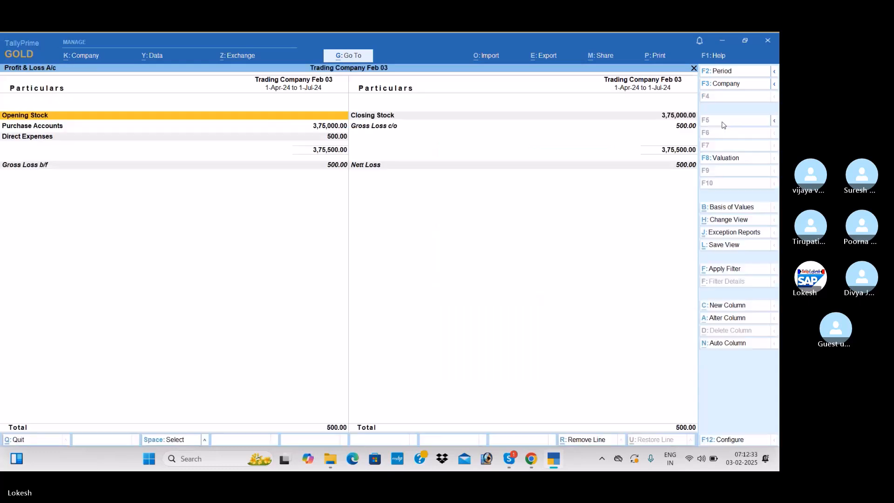
{"action": "key", "text": "alt+F5"}
{"action": "key", "text": "Down"}
{"action": "key", "text": "Down"}
{"action": "key", "text": "Down"}
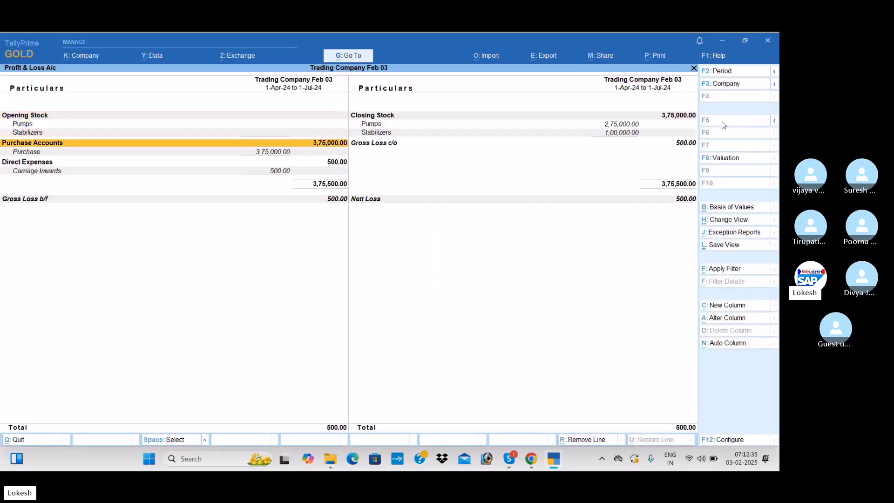
{"action": "key", "text": "Down"}
{"action": "key", "text": "Down"}
{"action": "key", "text": "Down"}
{"action": "key", "text": "Down"}
{"action": "key", "text": "Down"}
{"action": "key", "text": "Down"}
{"action": "key", "text": "Down"}
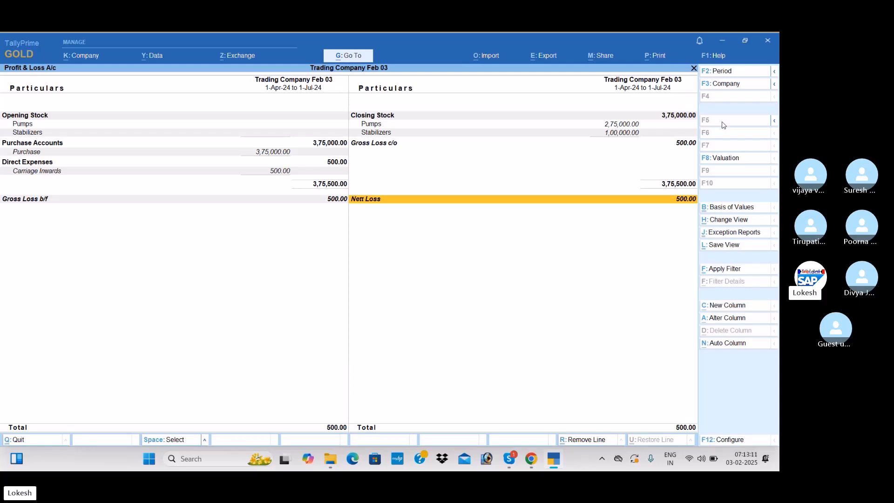
{"action": "key", "text": "Escape"}
Display the Stock Summary in detailed format with the items of each stock group
{"action": "key", "text": "Down"}
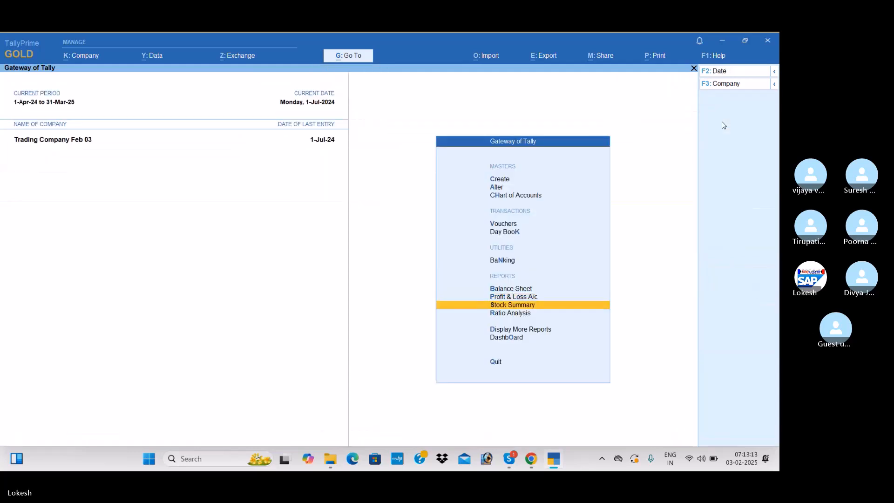
{"action": "key", "text": "Return"}
{"action": "key", "text": "alt+F5"}
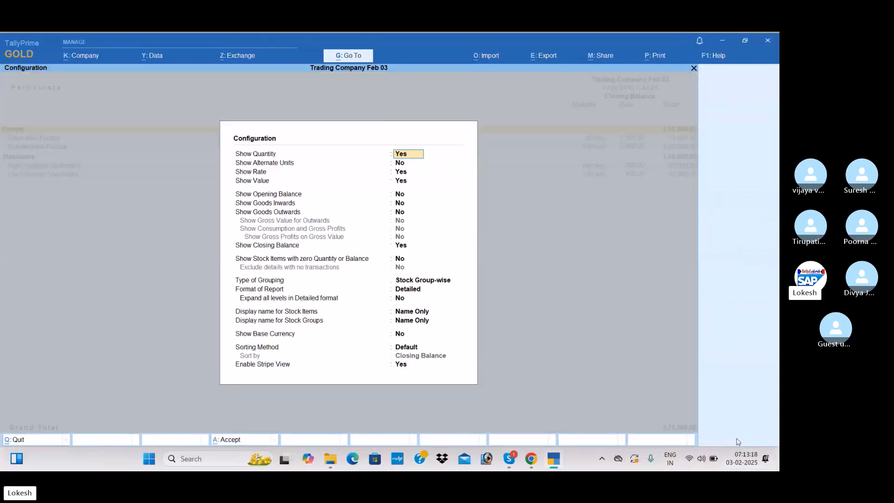
Configure the Stock Summary to show goods inwards and goods outwards, and review the report
{"action": "left_click", "coordinate": [737, 441]}
{"action": "key", "text": "Down"}
{"action": "key", "text": "Down"}
{"action": "key", "text": "Down"}
{"action": "key", "text": "Down"}
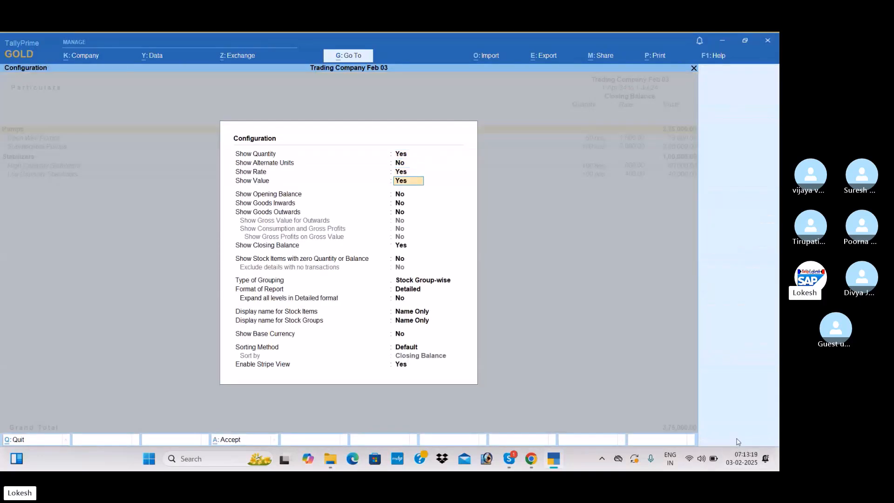
{"action": "key", "text": "y"}
{"action": "key", "text": "y"}
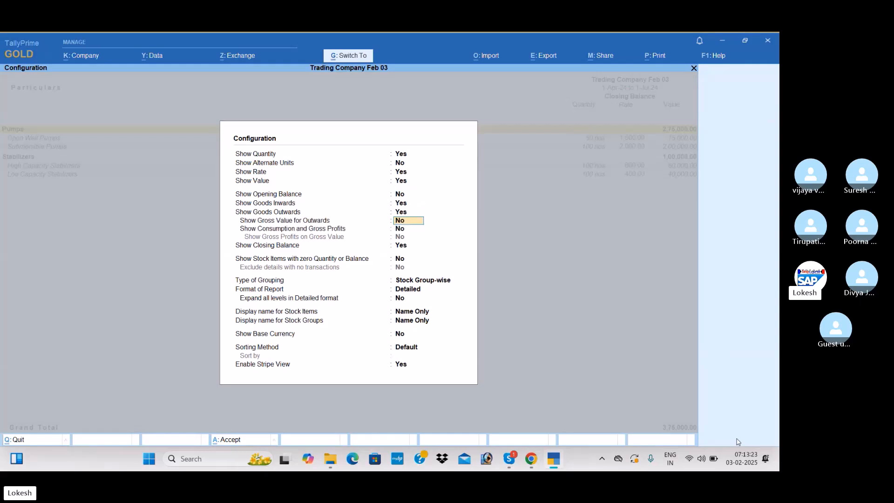
{"action": "key", "text": "ctrl+a"}
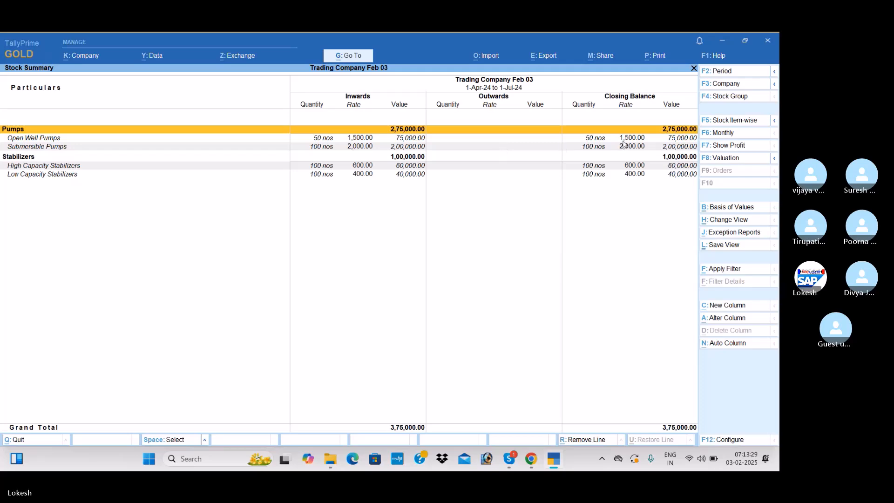
{"action": "key", "text": "Escape"}
Review the company's Dashboard tiles for trends, cash flow and balances
{"action": "key", "text": "Down"}
{"action": "key", "text": "Down"}
{"action": "key", "text": "Down"}
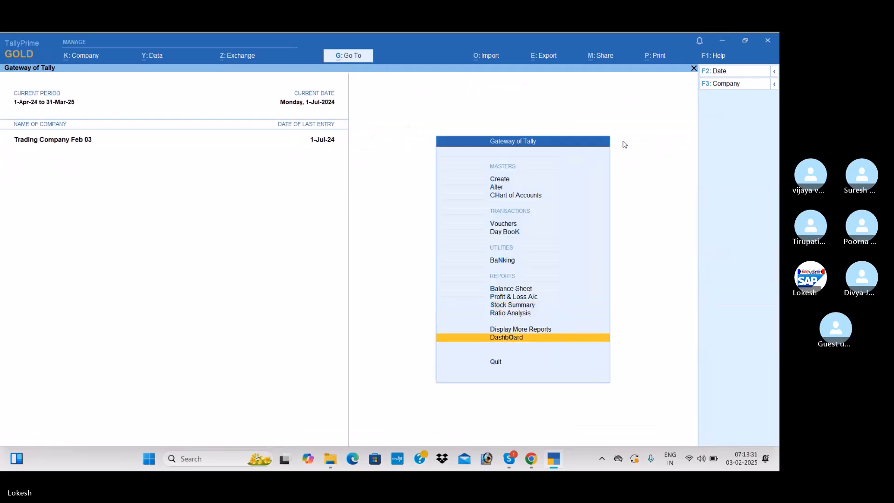
{"action": "key", "text": "Return"}
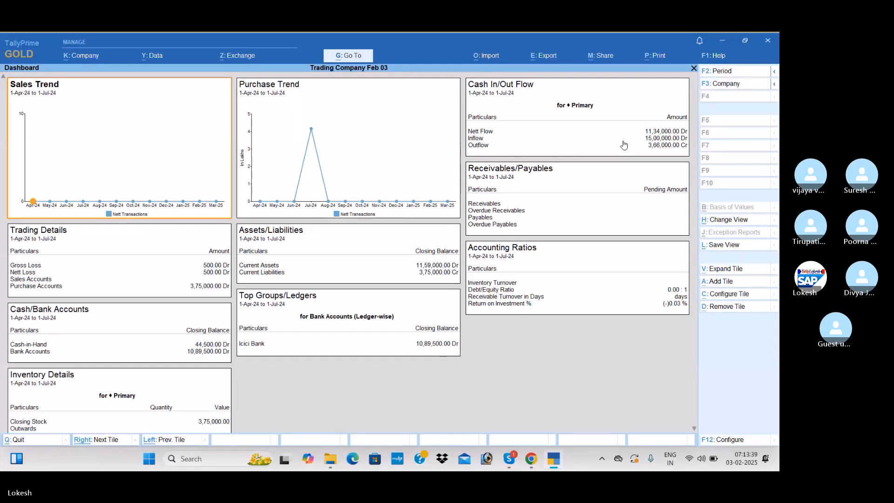
{"action": "key", "text": "Escape"}
Examine the Trial Balance in detailed format with the ledgers under each group
{"action": "key", "text": "Up"}
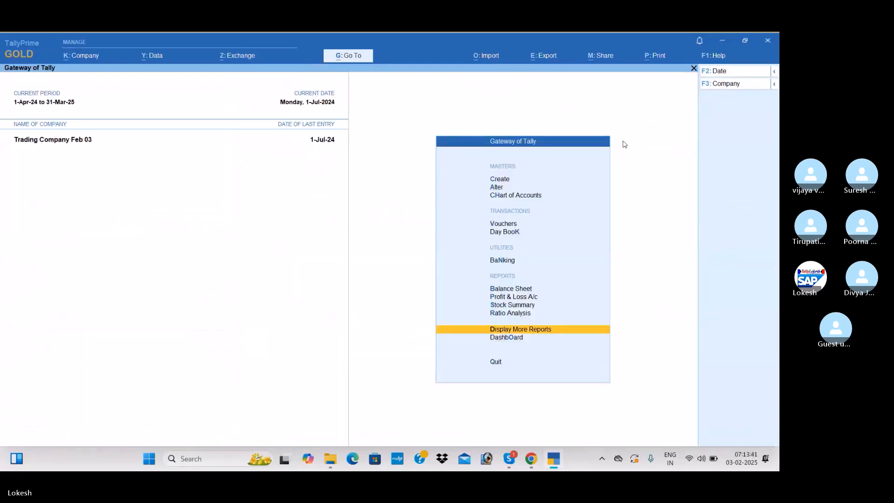
{"action": "key", "text": "Return"}
{"action": "key", "text": "Return"}
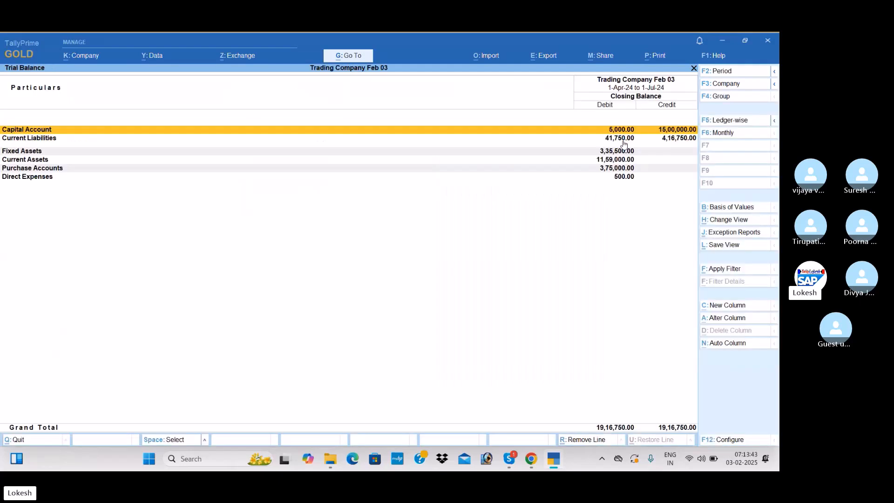
{"action": "key", "text": "alt+F5"}
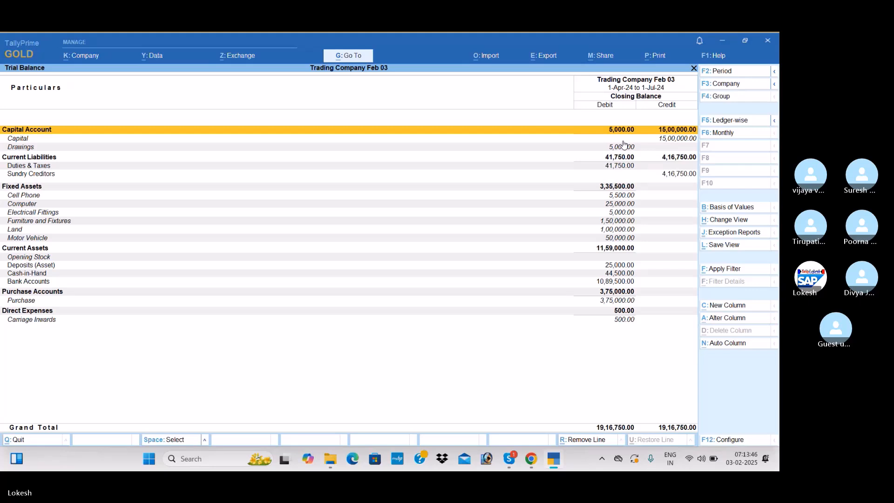
{"action": "key", "text": "Escape"}
Open the account books and view the Cash/Bank Book(s) summary
{"action": "key", "text": "Down"}
{"action": "key", "text": "Down"}
{"action": "key", "text": "Down"}
{"action": "key", "text": "Down"}
{"action": "key", "text": "Down"}
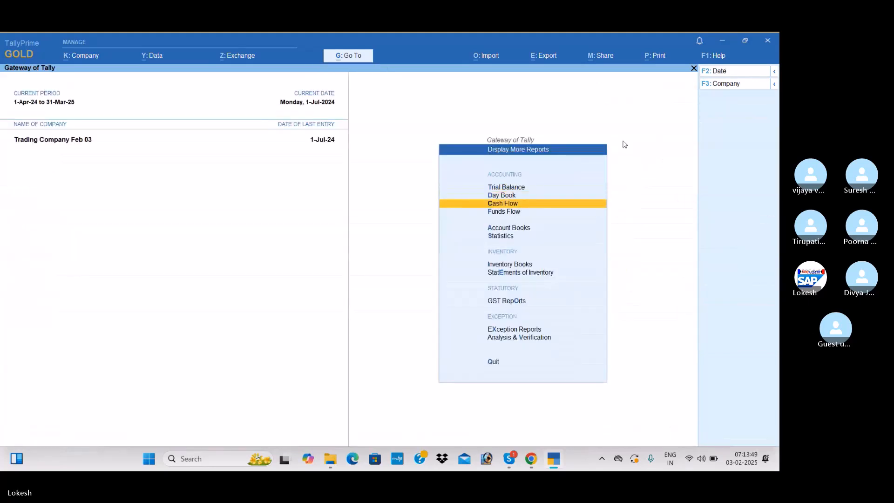
{"action": "key", "text": "Up"}
{"action": "key", "text": "Return"}
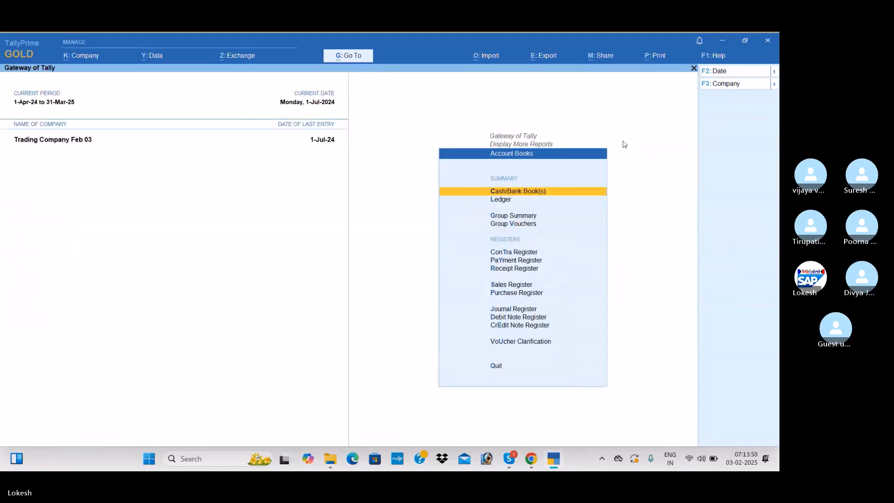
{"action": "key", "text": "Return"}
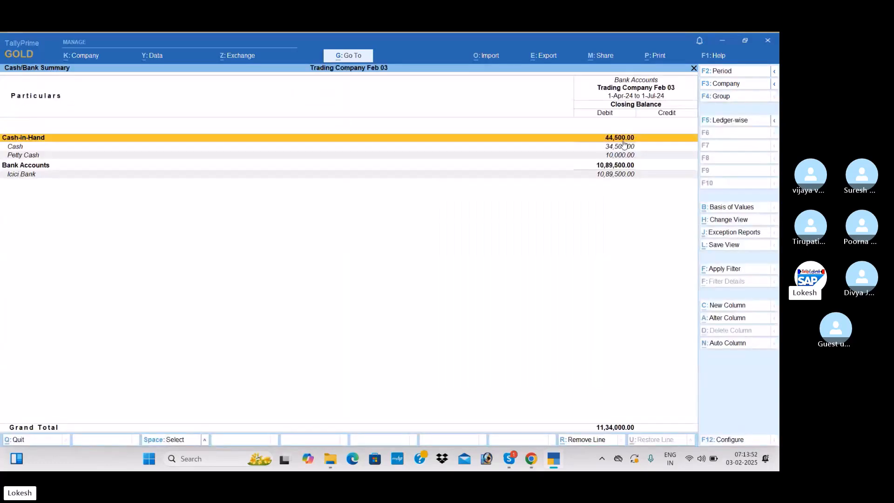
{"action": "key", "text": "Escape"}
View the Purchase Register and the Sales Register in the account books
{"action": "key", "text": "Down"}
{"action": "key", "text": "Down"}
{"action": "key", "text": "Down"}
{"action": "key", "text": "Down"}
{"action": "key", "text": "Down"}
{"action": "key", "text": "Down"}
{"action": "key", "text": "Down"}
{"action": "key", "text": "Down"}
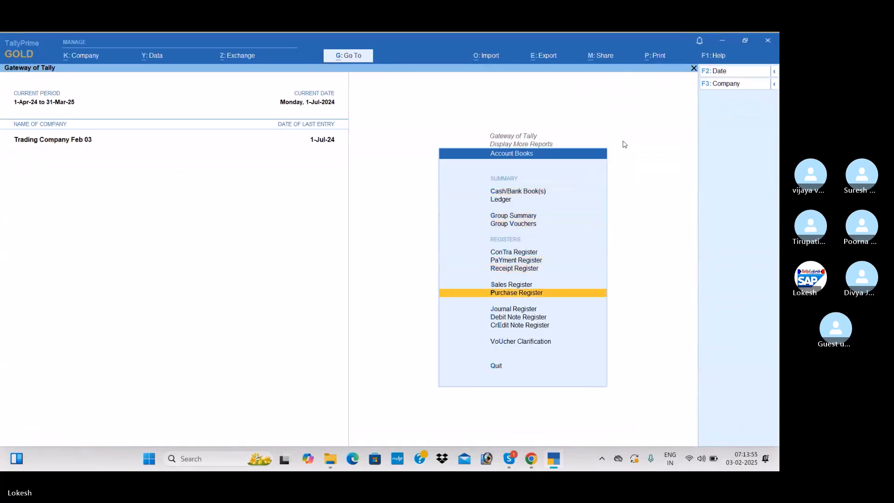
{"action": "key", "text": "Return"}
{"action": "key", "text": "Escape"}
{"action": "key", "text": "Up"}
{"action": "key", "text": "Return"}
{"action": "key", "text": "Escape"}
View July's vouchers in the Receipt Register
{"action": "key", "text": "Up"}
{"action": "key", "text": "Return"}
View July's vouchers in the Payment Register
{"action": "key", "text": "Return"}
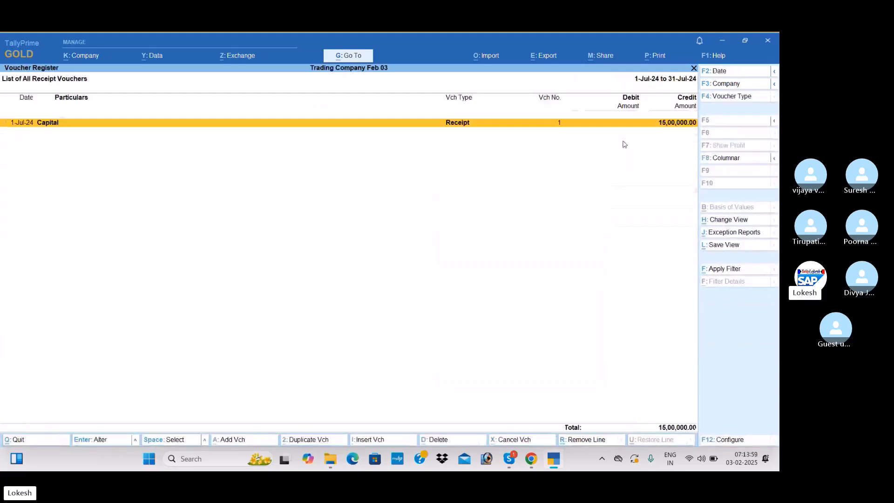
{"action": "key", "text": "Escape"}
{"action": "key", "text": "Escape"}
{"action": "key", "text": "Up"}
{"action": "key", "text": "Return"}
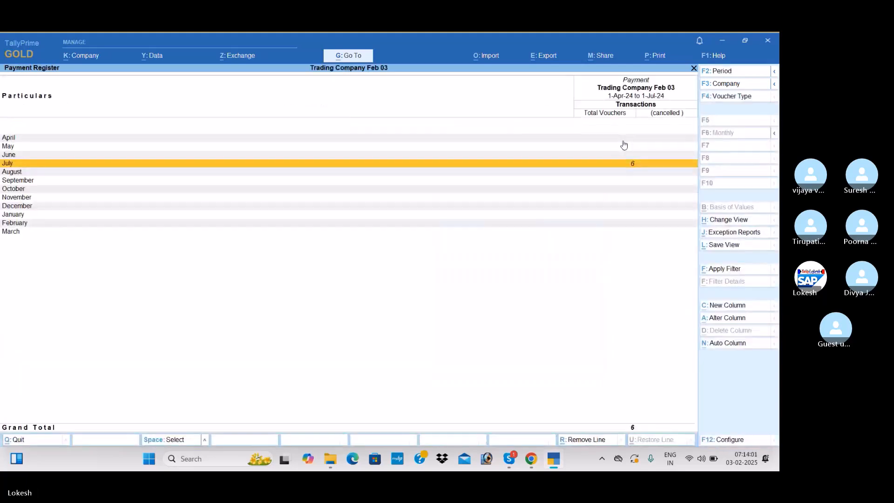
{"action": "key", "text": "Return"}
{"action": "key", "text": "Escape"}
{"action": "key", "text": "Escape"}
View July's vouchers in the Contra Register
{"action": "key", "text": "Up"}
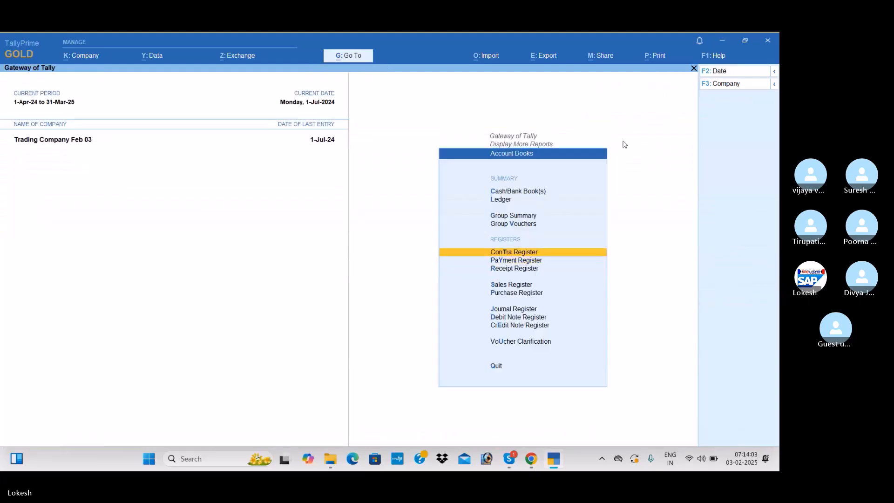
{"action": "key", "text": "Return"}
{"action": "key", "text": "Return"}
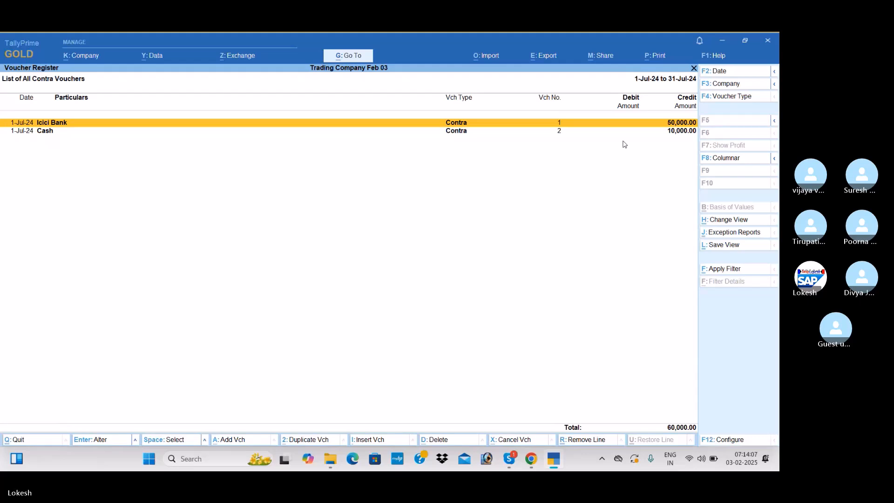
{"action": "key", "text": "Escape"}
{"action": "key", "text": "Escape"}
Leave the reports and start a payment voucher dated 1-Aug-24
{"action": "key", "text": "Escape"}
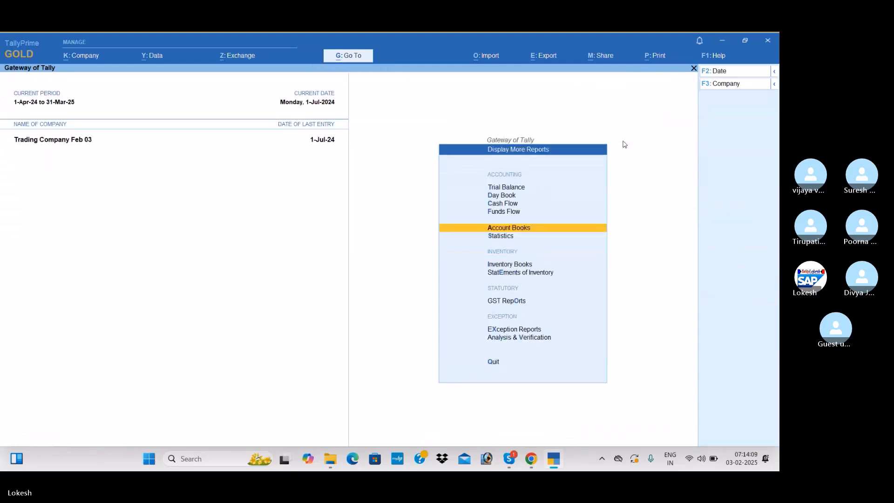
{"action": "key", "text": "Escape"}
{"action": "key", "text": "Up"}
{"action": "key", "text": "Up"}
{"action": "key", "text": "Up"}
{"action": "key", "text": "Up"}
{"action": "key", "text": "Up"}
{"action": "key", "text": "Up"}
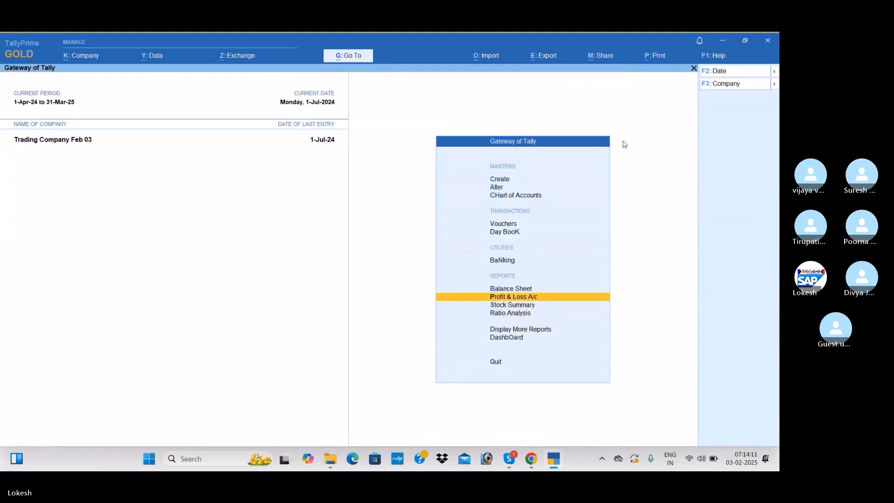
{"action": "key", "text": "Up"}
{"action": "key", "text": "Return"}
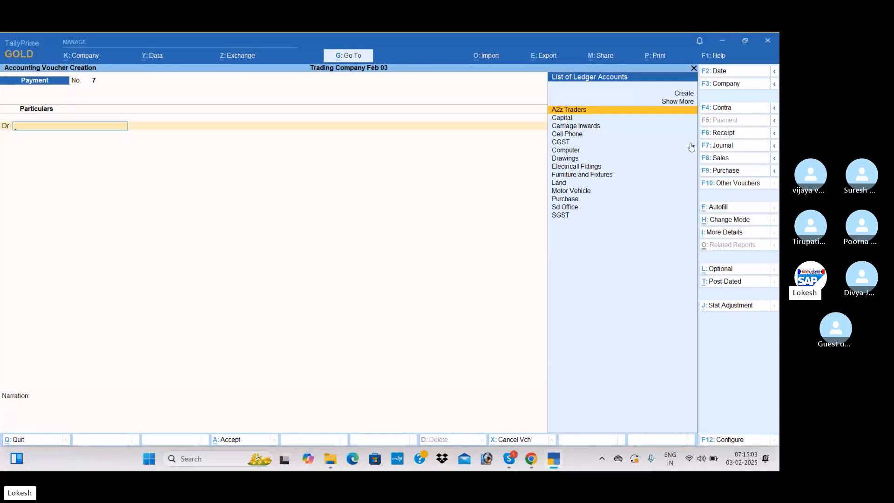
{"action": "left_click", "coordinate": [751, 72]}
{"action": "type", "text": "1-8"}
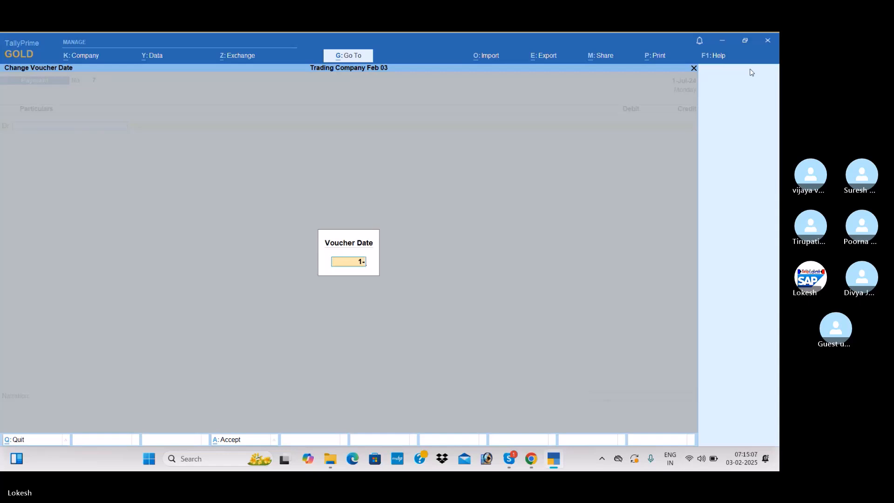
{"action": "key", "text": "Return"}
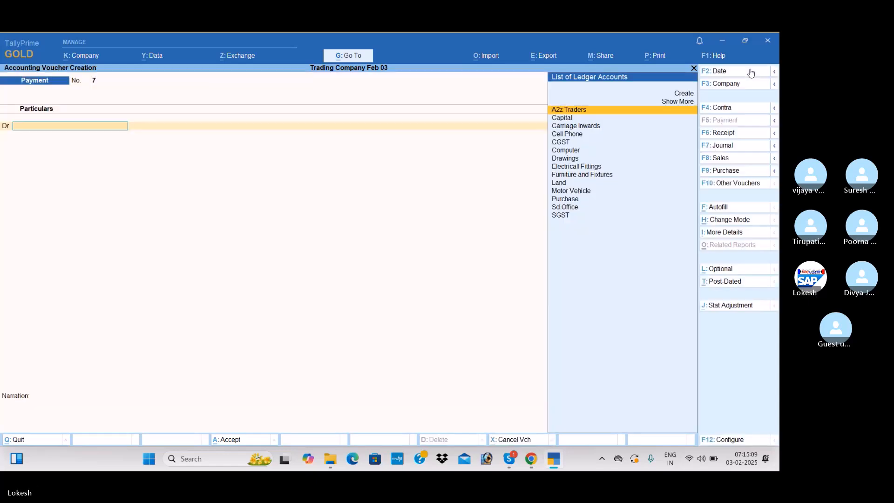
Debit A2z Traders with 3,96,500 in the payment voucher
{"action": "key", "text": "Return"}
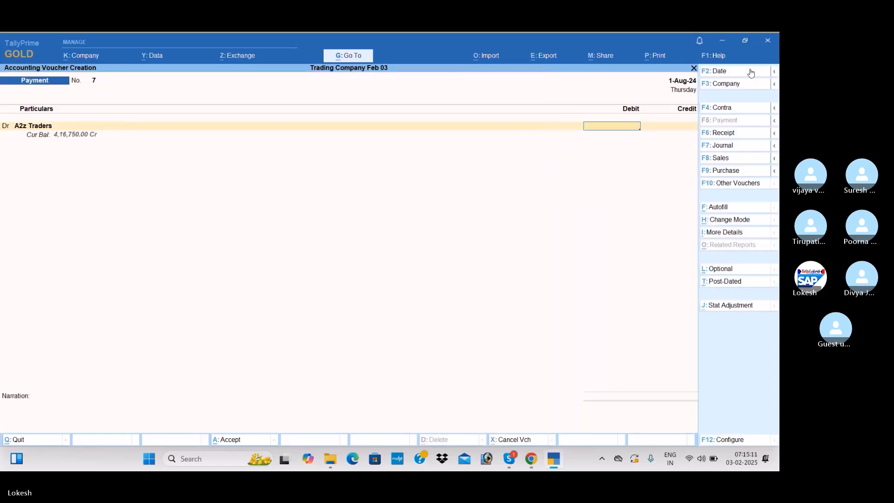
{"action": "type", "text": "396500"}
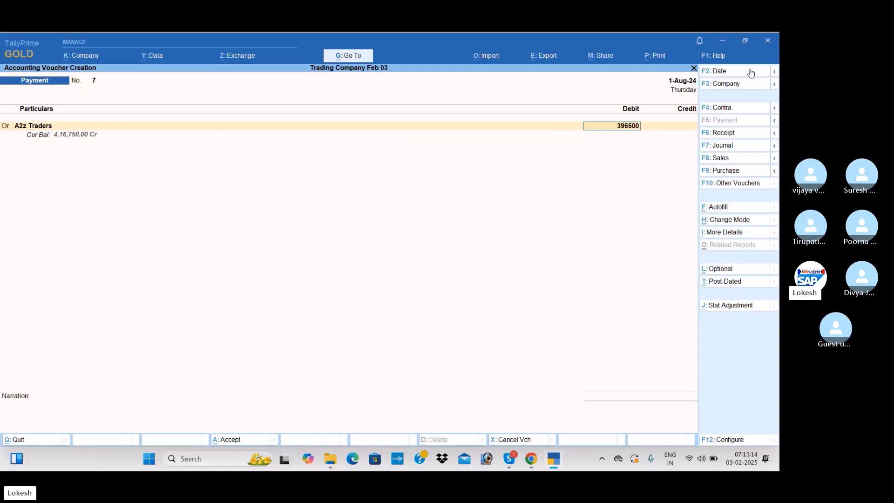
{"action": "key", "text": "Return"}
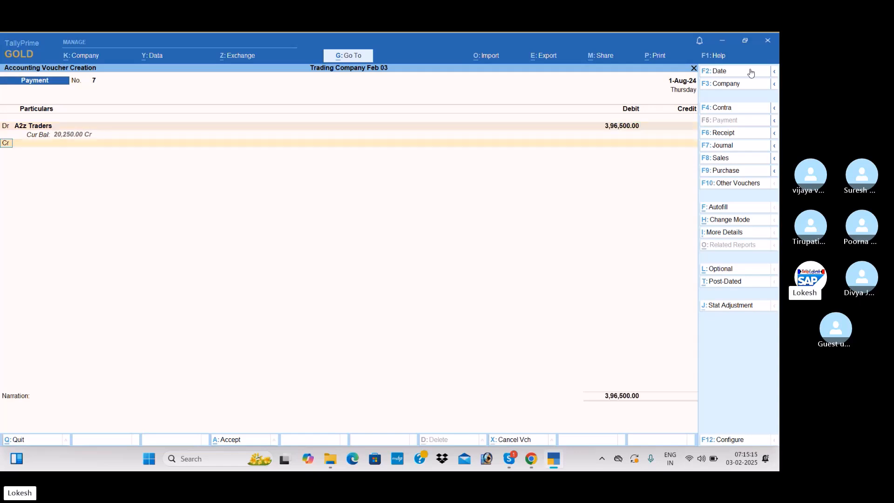
Create a ledger named Discount Received under Indirect Incomes for the payment voucher's credit line
{"action": "key", "text": "Return"}
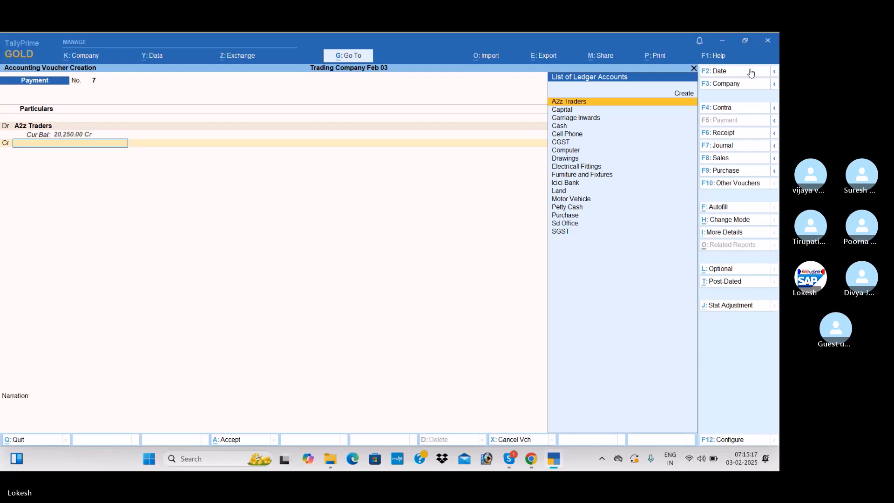
{"action": "key", "text": "alt+c"}
{"action": "type", "text": "Disco"}
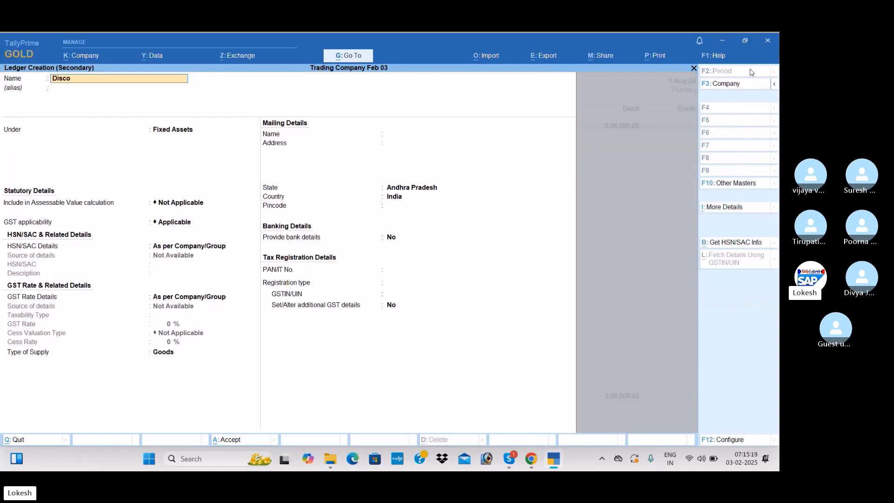
{"action": "type", "text": "unt Rec"}
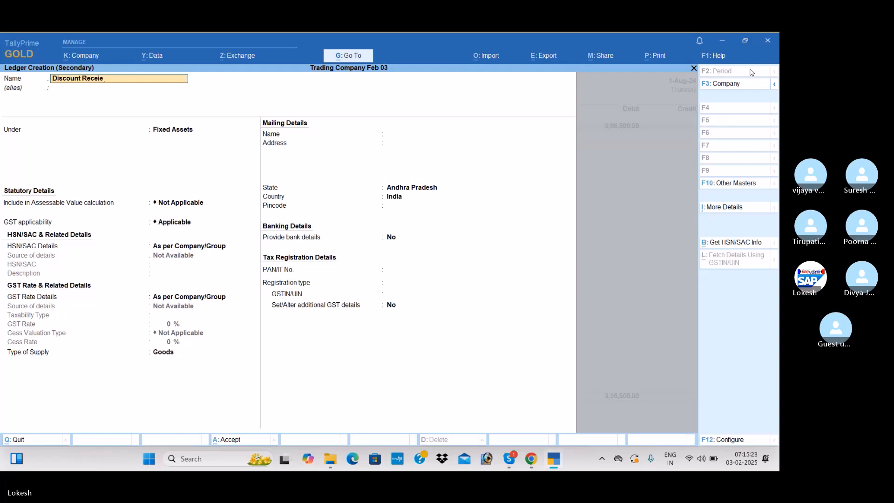
{"action": "type", "text": "eived"}
{"action": "key", "text": "Return"}
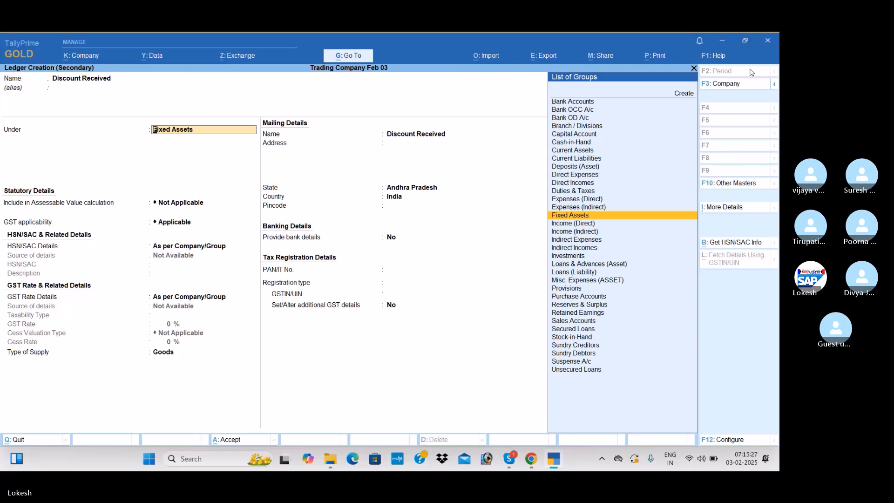
{"action": "type", "text": "Ind"}
{"action": "key", "text": "Down"}
{"action": "key", "text": "Return"}
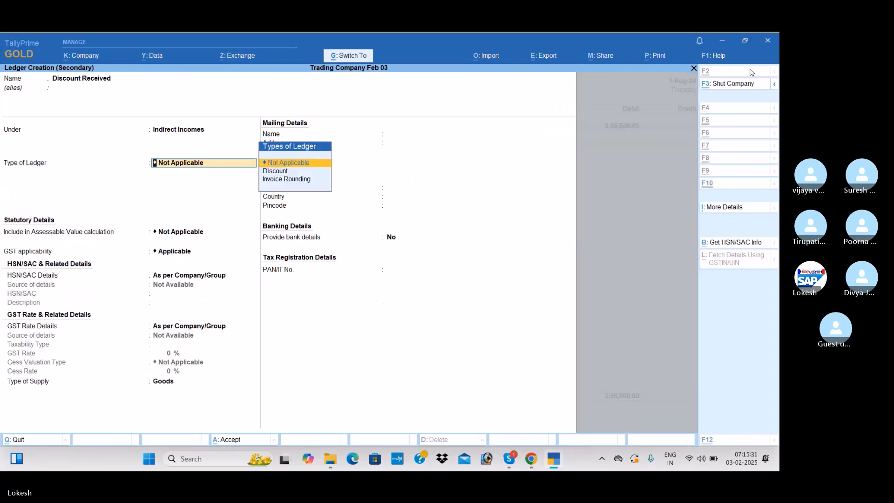
{"action": "key", "text": "ctrl+a"}
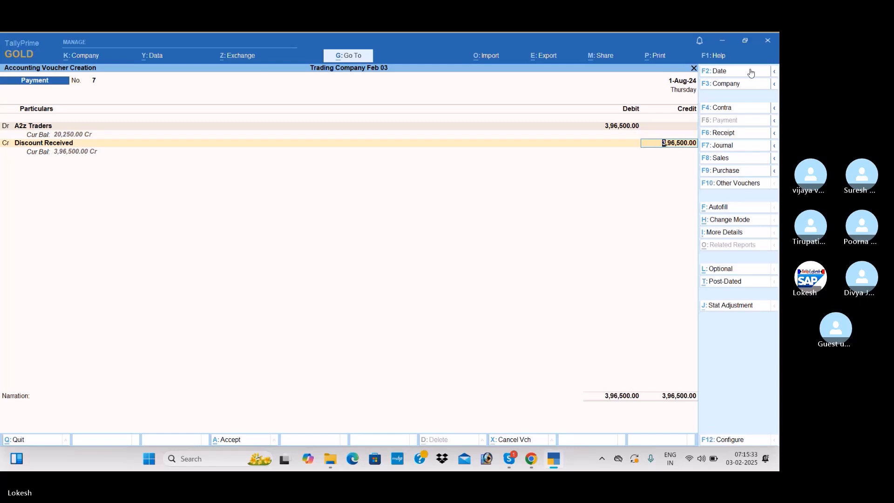
Credit Discount Received with 2,000 and Icici Bank with the remaining 3,94,500, and save the payment voucher
{"action": "type", "text": "2000"}
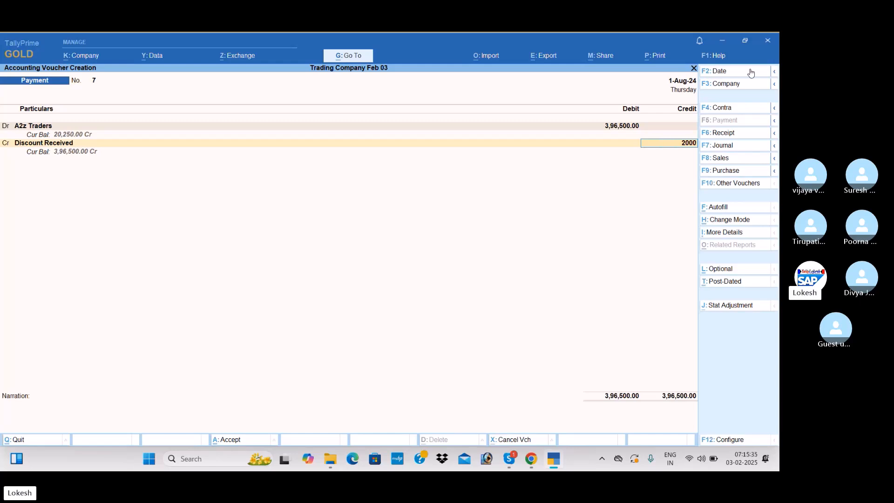
{"action": "key", "text": "Return"}
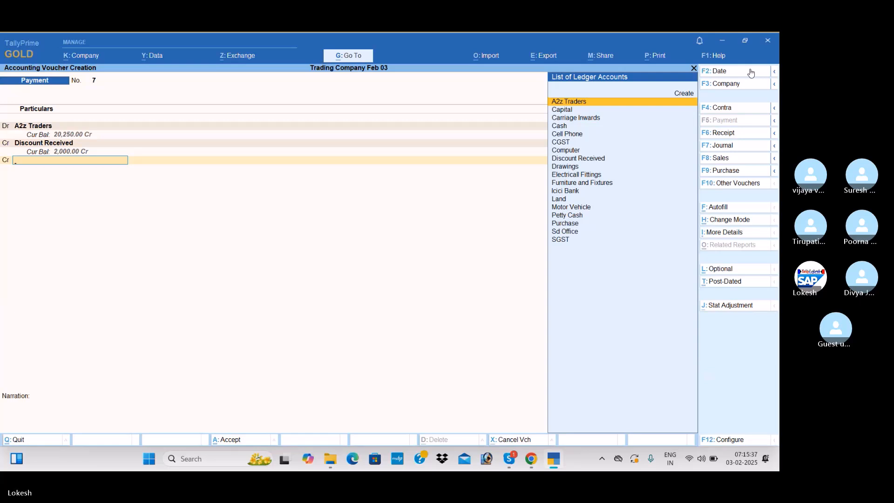
{"action": "type", "text": "I"}
{"action": "key", "text": "Return"}
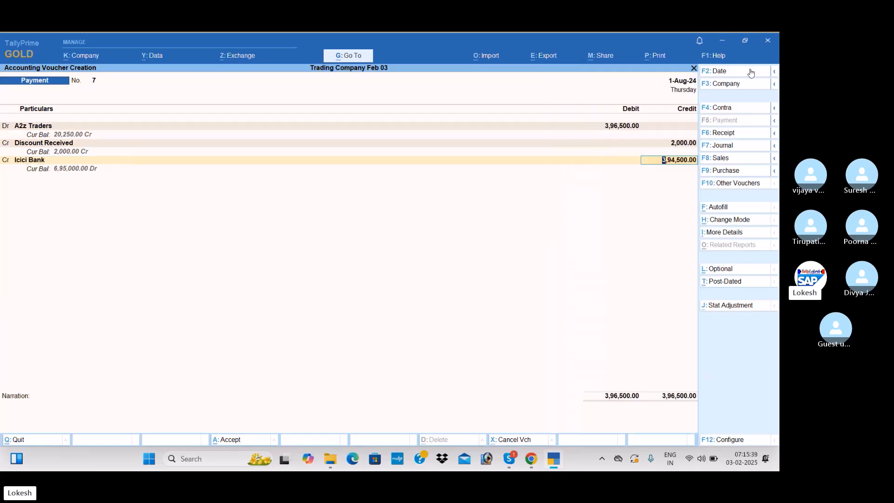
{"action": "key", "text": "Return"}
{"action": "key", "text": "Return"}
{"action": "key", "text": "Return"}
{"action": "key", "text": "Return"}
{"action": "key", "text": "Return"}
{"action": "key", "text": "Return"}
{"action": "key", "text": "Return"}
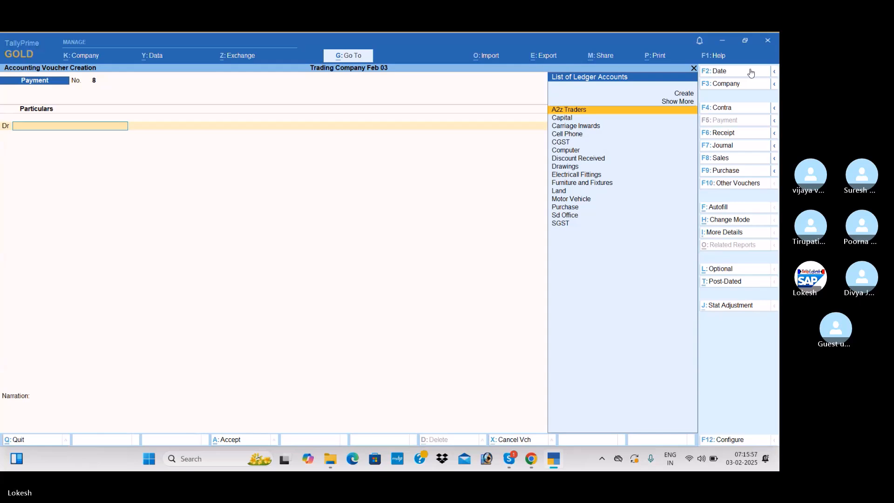
Start a sales voucher dated 1-Sep-24
{"action": "left_click", "coordinate": [744, 159]}
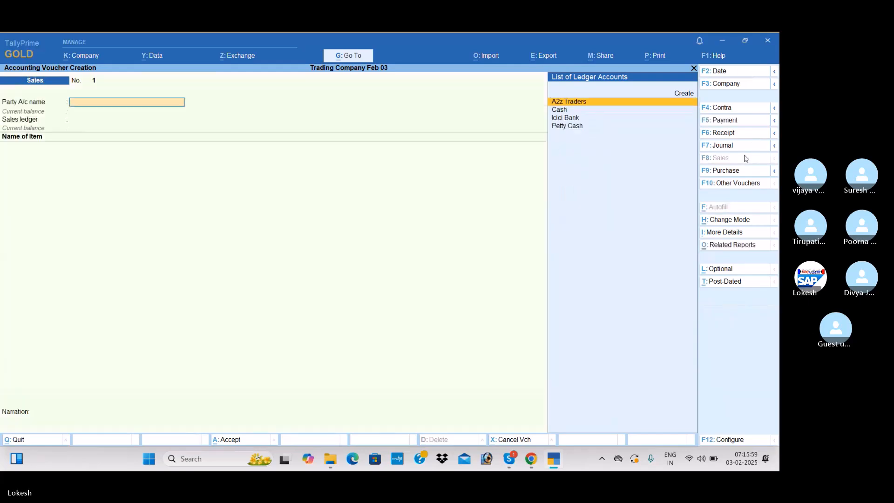
{"action": "left_click", "coordinate": [735, 71]}
{"action": "type", "text": "1-9"}
{"action": "key", "text": "Return"}
Create a party ledger named Java Trading Company under Sundry Debtors for the sales voucher
{"action": "key", "text": "alt+c"}
{"action": "type", "text": "Java"}
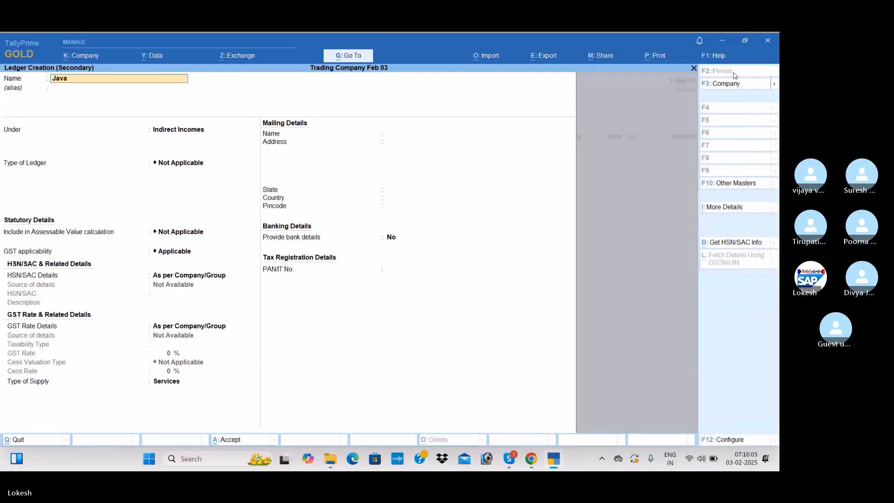
{"action": "type", "text": " trading Company"}
{"action": "key", "text": "Return"}
{"action": "type", "text": "Sun"}
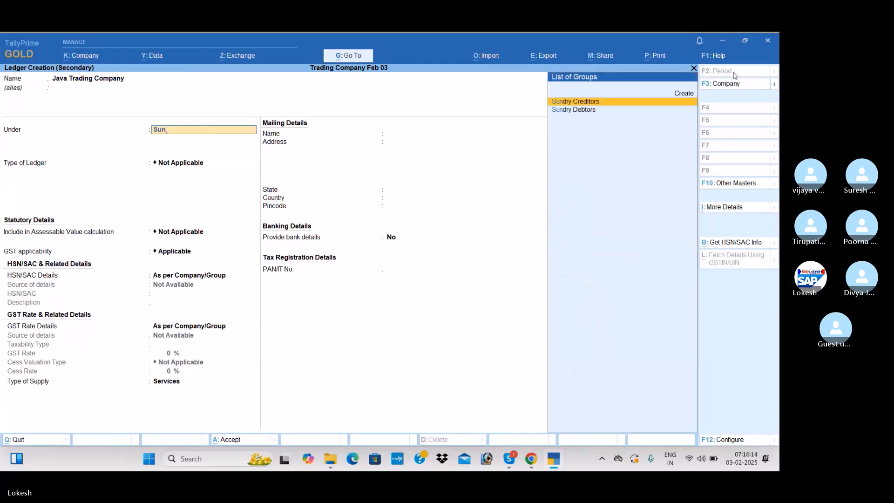
{"action": "key", "text": "Down"}
{"action": "key", "text": "Return"}
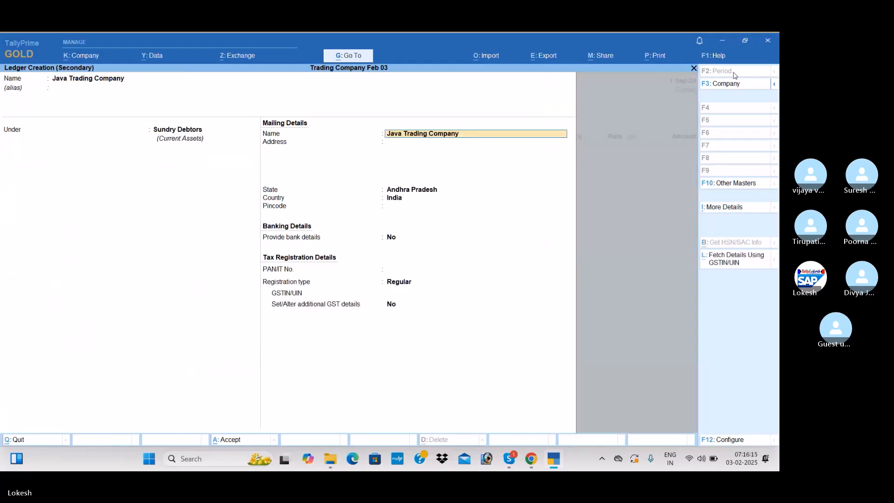
Keep the party's state as Andhra Pradesh and registration type as Regular, enter the GSTIN/UIN prefix, and save the ledger
{"action": "key", "text": "Return"}
{"action": "key", "text": "Return"}
{"action": "key", "text": "Return"}
{"action": "key", "text": "Return"}
{"action": "key", "text": "Return"}
{"action": "key", "text": "Return"}
{"action": "key", "text": "Return"}
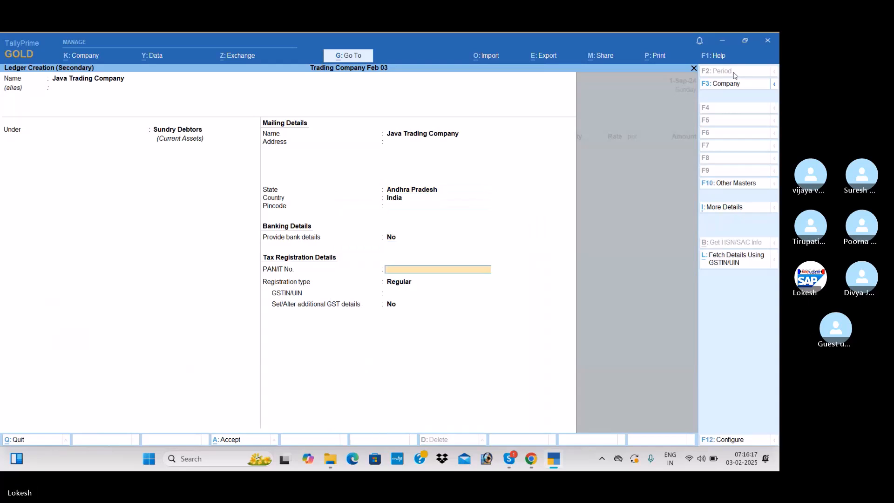
{"action": "key", "text": "Return"}
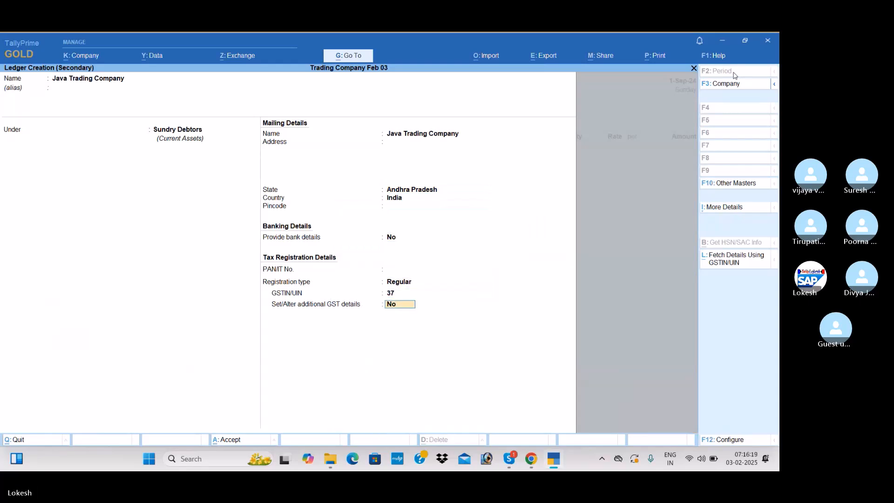
{"action": "key", "text": "Return"}
{"action": "key", "text": "ctrl+a"}
{"action": "key", "text": "ctrl+a"}
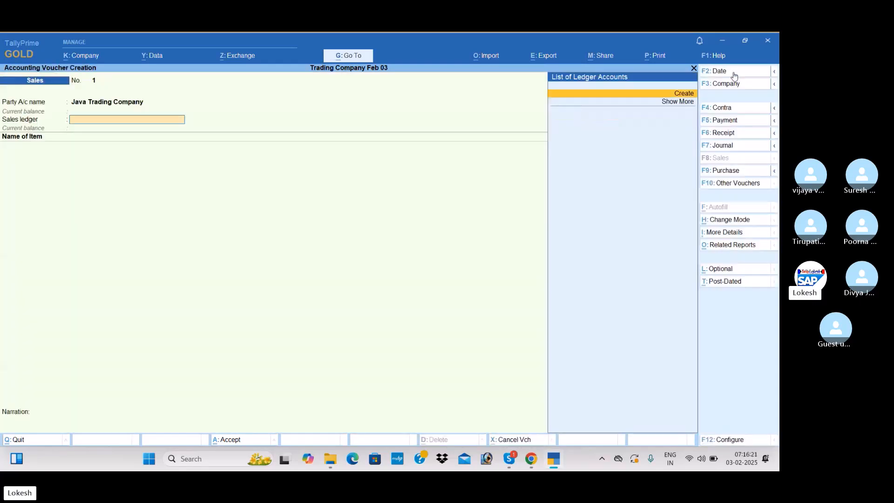
Create a sales ledger named Sales under Sales Accounts for the Java Trading Company voucher
{"action": "key", "text": "Return"}
{"action": "type", "text": "Sales"}
{"action": "key", "text": "Return"}
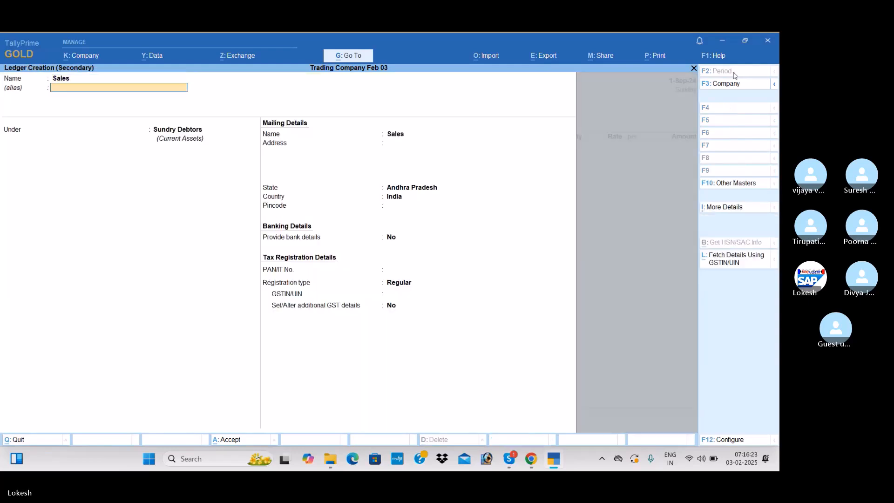
{"action": "type", "text": "Sa"}
{"action": "key", "text": "Return"}
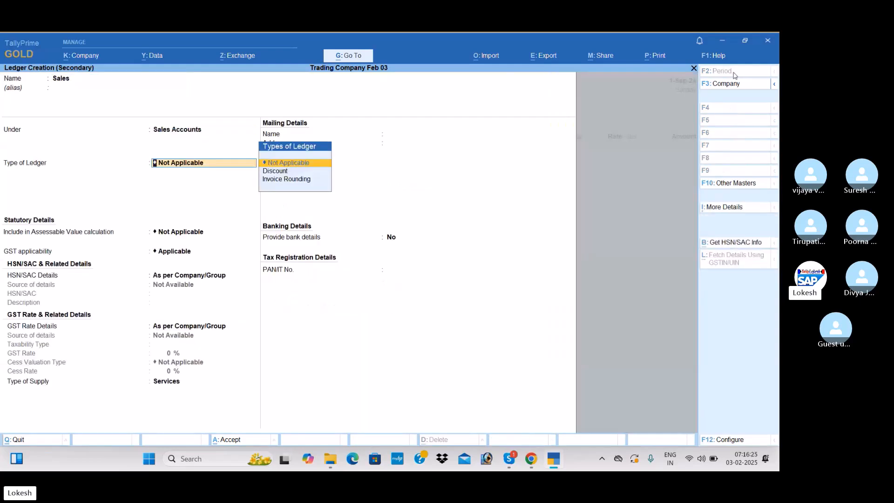
Keep the Sales ledger's GST details as per company/group, set its type of supply to Goods, and save the ledger
{"action": "key", "text": "Return"}
{"action": "key", "text": "Return"}
{"action": "key", "text": "Return"}
{"action": "key", "text": "Return"}
{"action": "key", "text": "Return"}
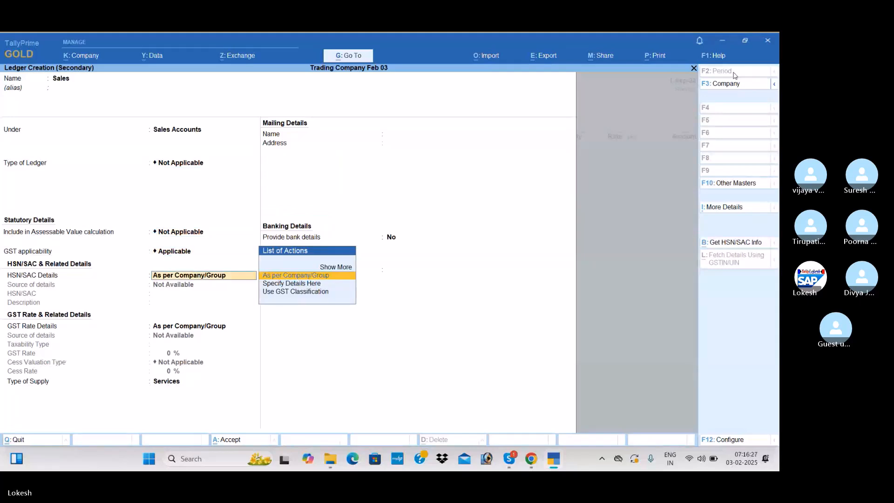
{"action": "key", "text": "Up"}
{"action": "key", "text": "Return"}
{"action": "key", "text": "Return"}
{"action": "key", "text": "Return"}
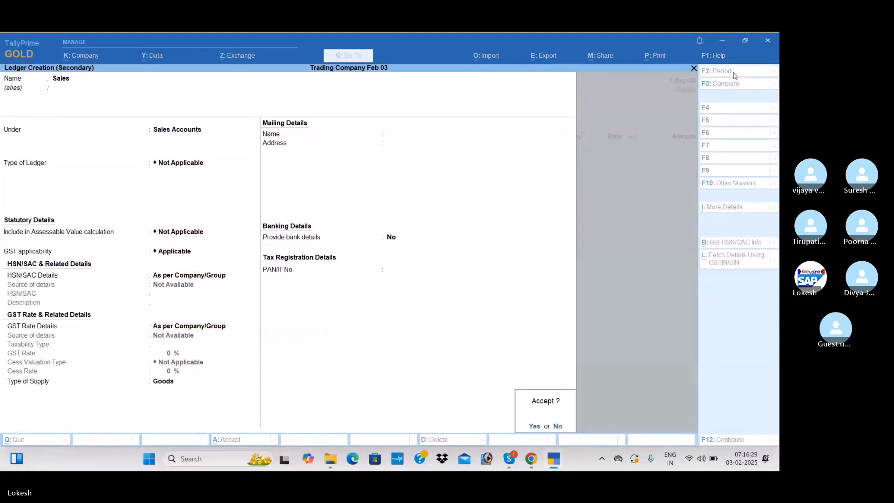
{"action": "key", "text": "Return"}
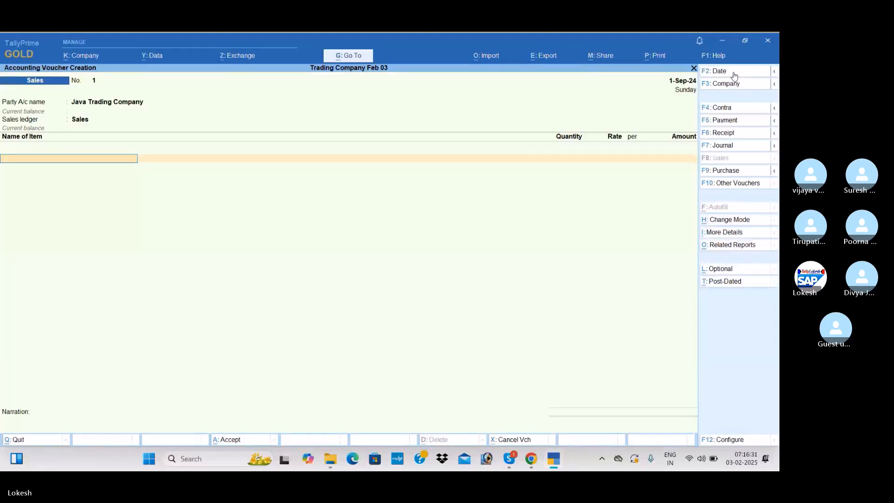
Add 25 nos of High Capacity Stabilizers at a rate of 900 to the sales voucher
{"action": "key", "text": "Return"}
{"action": "type", "text": "25"}
{"action": "key", "text": "Return"}
{"action": "type", "text": "900"}
{"action": "key", "text": "Return"}
Add 30 nos of Submersible Pumps at a rate of 2,500 and finish the item list
{"action": "key", "text": "Return"}
{"action": "key", "text": "Return"}
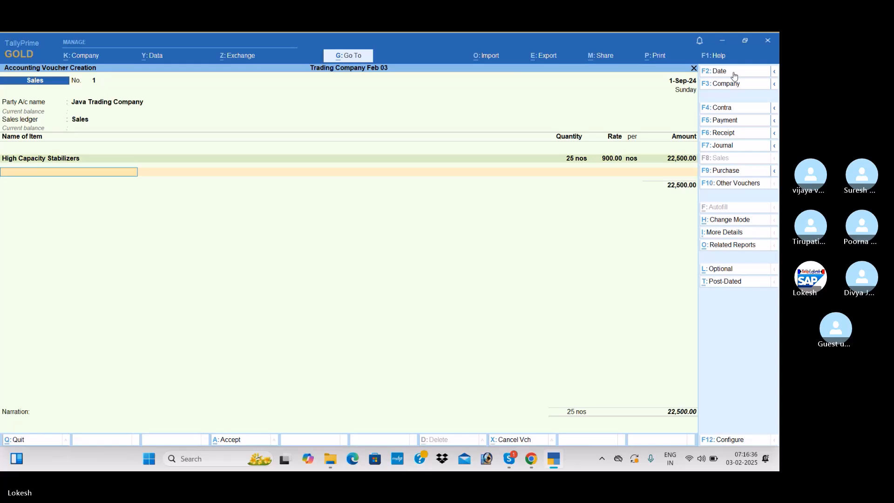
{"action": "type", "text": "s"}
{"action": "key", "text": "Return"}
{"action": "type", "text": "30"}
{"action": "key", "text": "Return"}
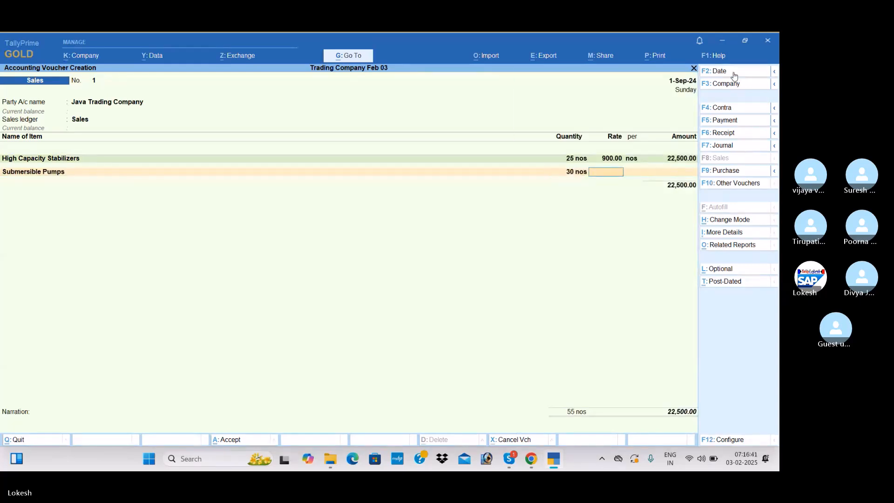
{"action": "type", "text": "2500"}
{"action": "key", "text": "Return"}
Apply the CGST and SGST ledgers to the sales voucher
{"action": "key", "text": "Return"}
{"action": "key", "text": "Return"}
{"action": "type", "text": "cg"}
{"action": "key", "text": "Return"}
{"action": "key", "text": "Return"}
{"action": "type", "text": "Sg"}
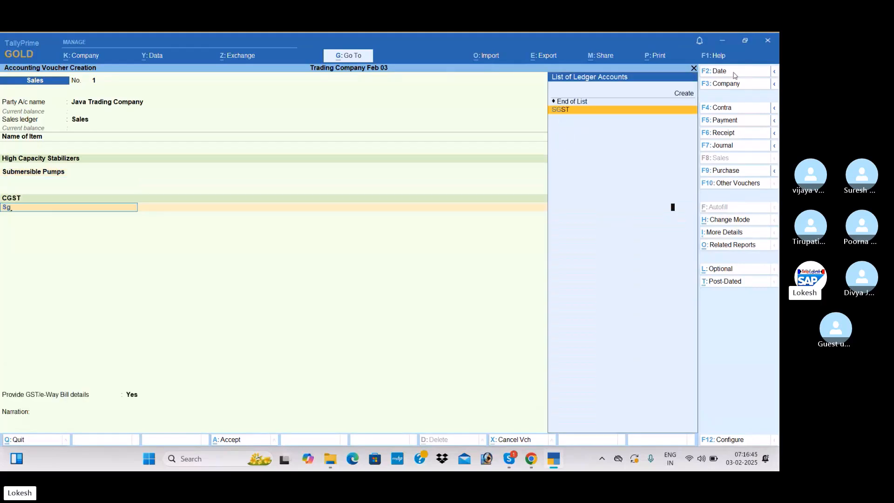
Set Provide GST/e-Way Bill details to No and save the sales voucher without sending it for e-Way Bill generation
{"action": "key", "text": "Return"}
{"action": "key", "text": "Return"}
{"action": "key", "text": "Return"}
{"action": "key", "text": "Down"}
{"action": "key", "text": "Return"}
{"action": "key", "text": "Return"}
{"action": "key", "text": "Return"}
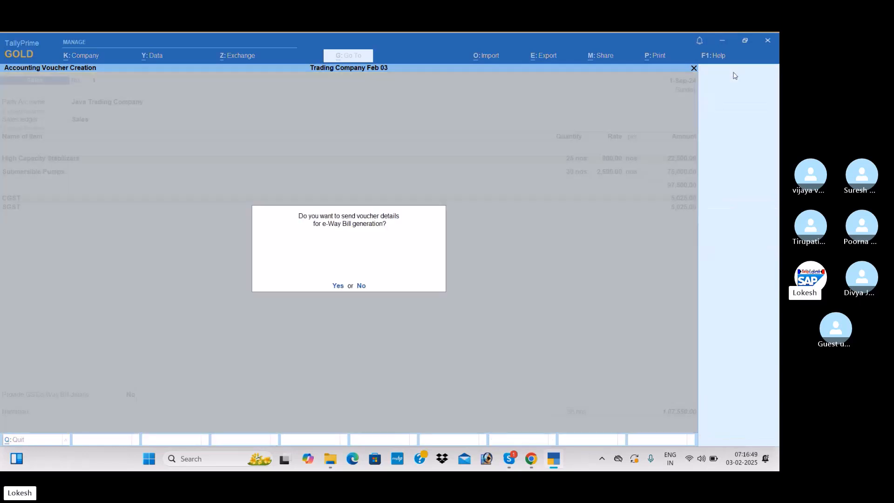
{"action": "key", "text": "n"}
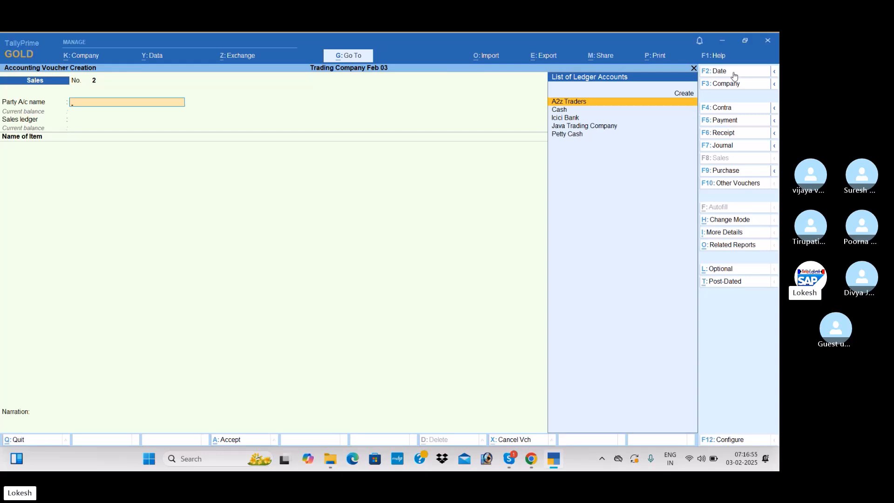
Start a payment voucher and create a ledger named Salary Advance under Current Assets
{"action": "left_click", "coordinate": [739, 126]}
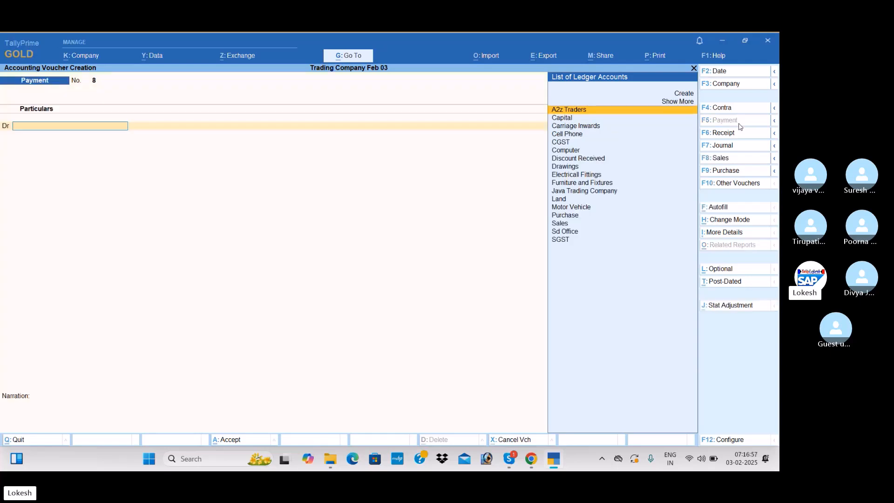
{"action": "key", "text": "alt+c"}
{"action": "type", "text": "Salaru"}
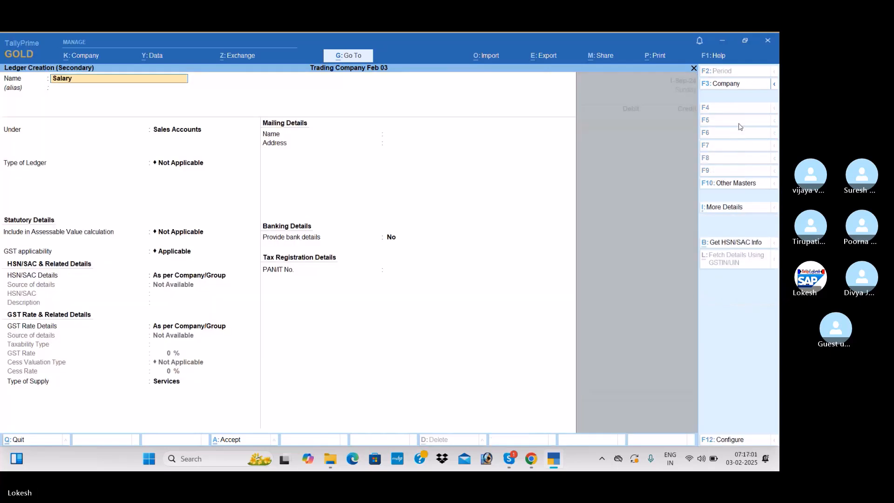
{"action": "type", "text": " Advance"}
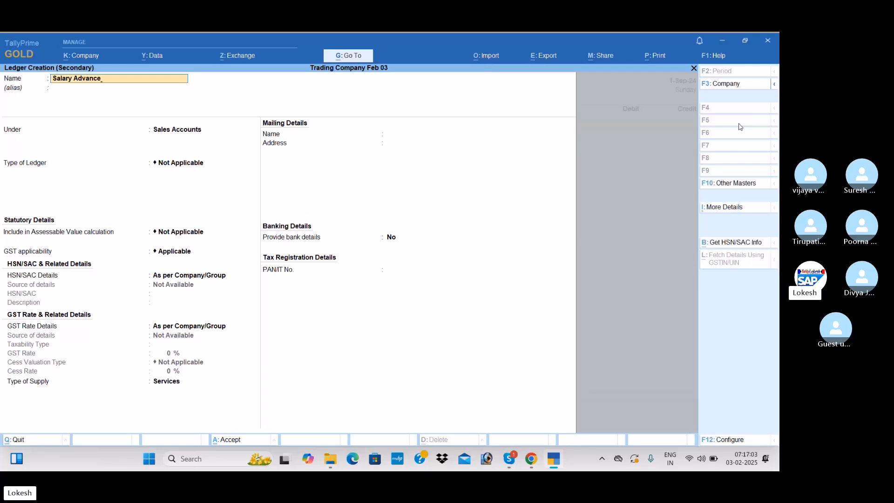
{"action": "key", "text": "Return"}
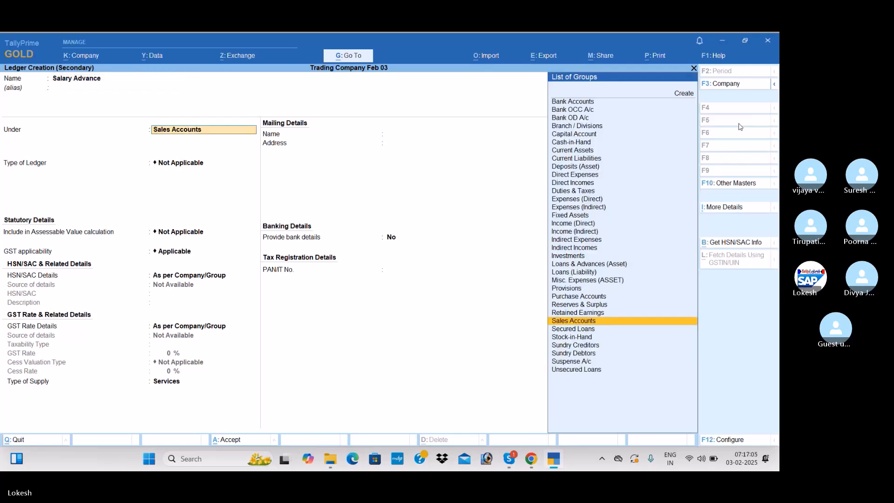
{"action": "type", "text": "Cu"}
{"action": "key", "text": "Return"}
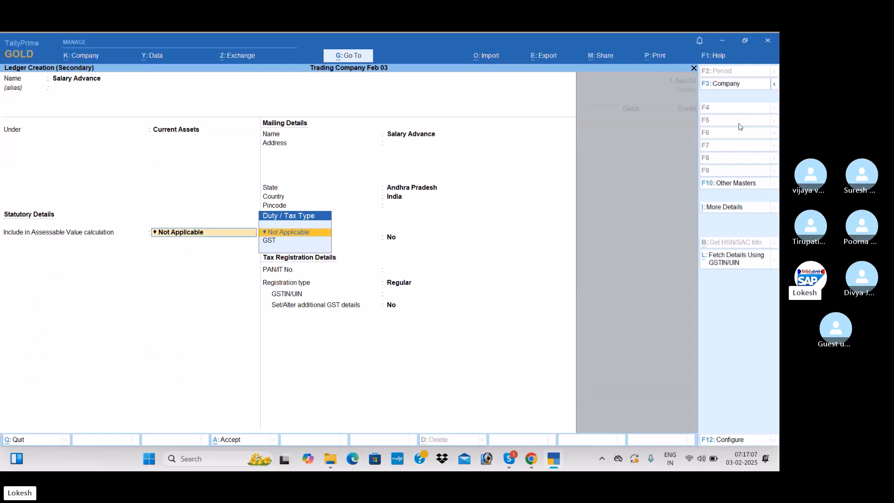
Keep the Salary Advance ledger's default statutory and registration details, leave the GSTIN/UIN blank, and save the ledger
{"action": "key", "text": "Return"}
{"action": "key", "text": "Return"}
{"action": "key", "text": "Return"}
{"action": "key", "text": "Return"}
{"action": "key", "text": "Return"}
{"action": "key", "text": "Return"}
{"action": "key", "text": "Return"}
{"action": "key", "text": "Return"}
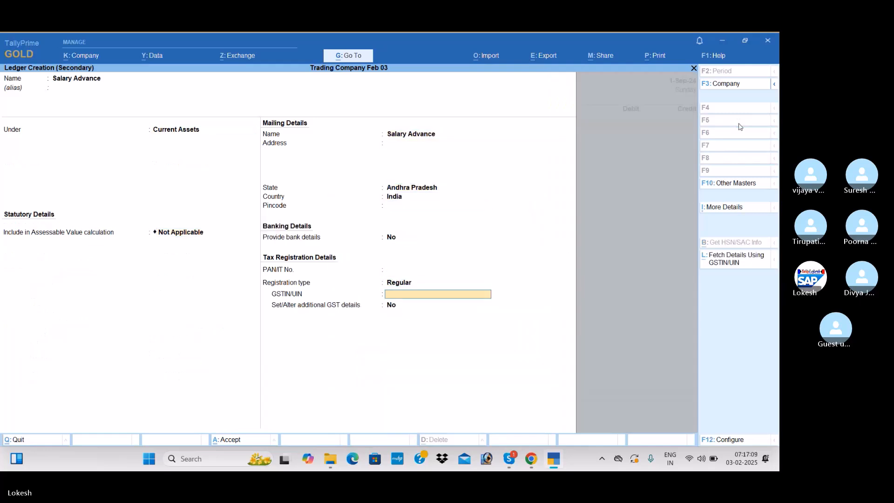
Debit Salary Advance with 2,000, credit Cash with the same amount, and save the payment voucher
{"action": "key", "text": "Return"}
{"action": "key", "text": "Return"}
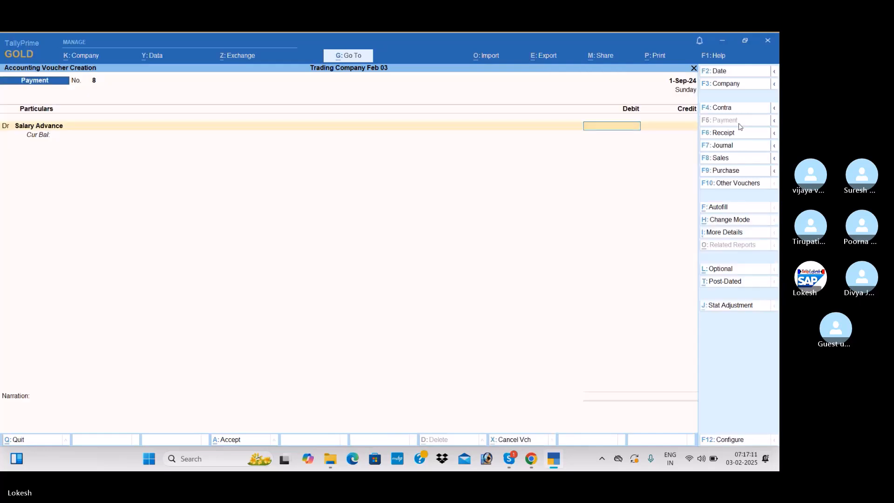
{"action": "type", "text": "2000"}
{"action": "key", "text": "Return"}
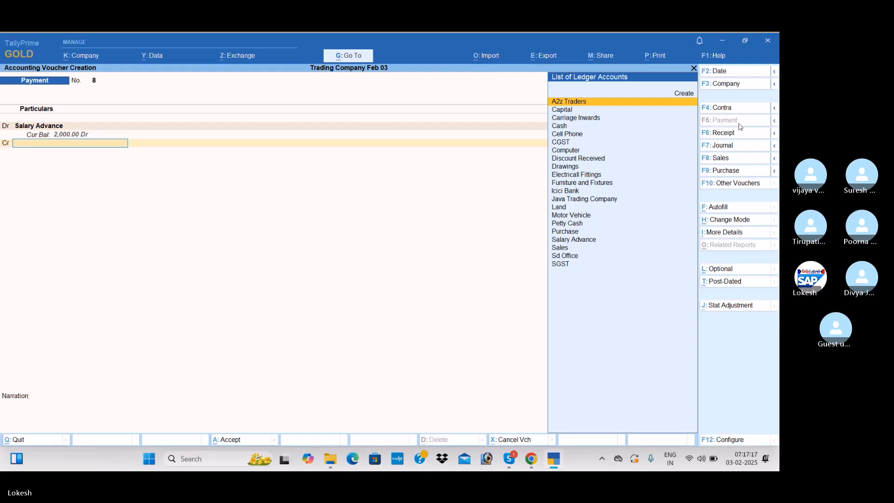
{"action": "key", "text": "Down"}
{"action": "key", "text": "Down"}
{"action": "key", "text": "Down"}
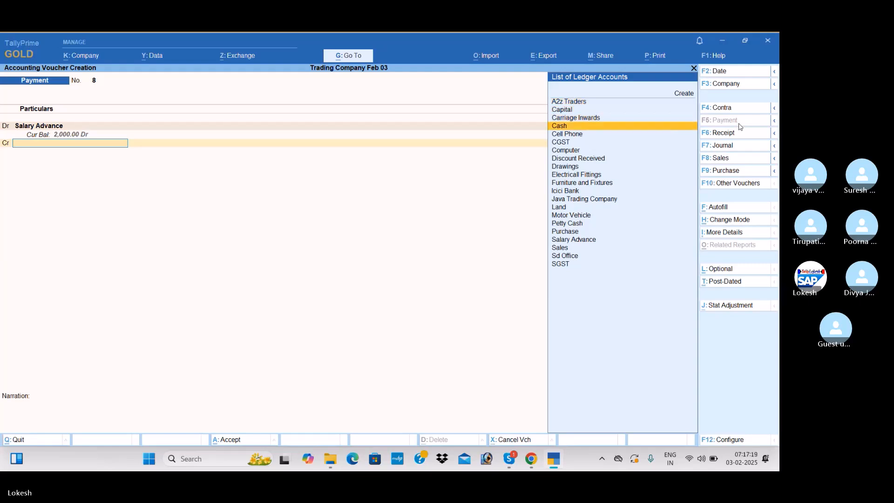
{"action": "key", "text": "Return"}
{"action": "key", "text": "Return"}
{"action": "key", "text": "Return"}
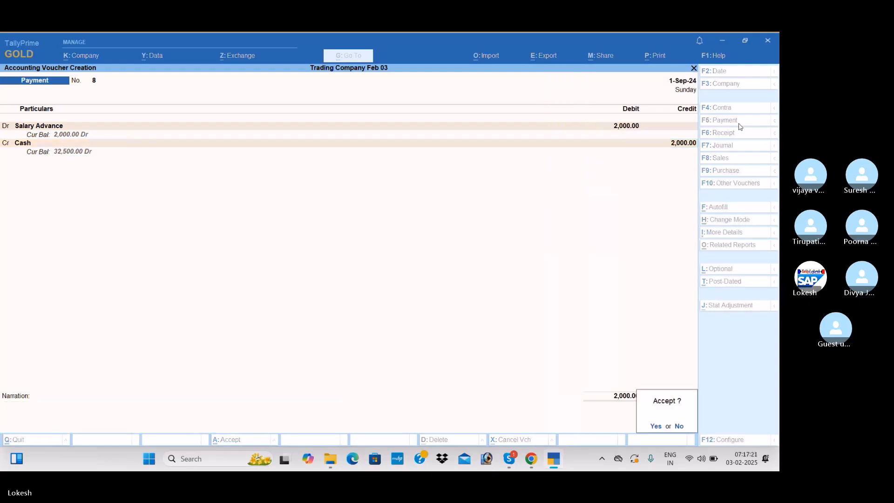
{"action": "key", "text": "Return"}
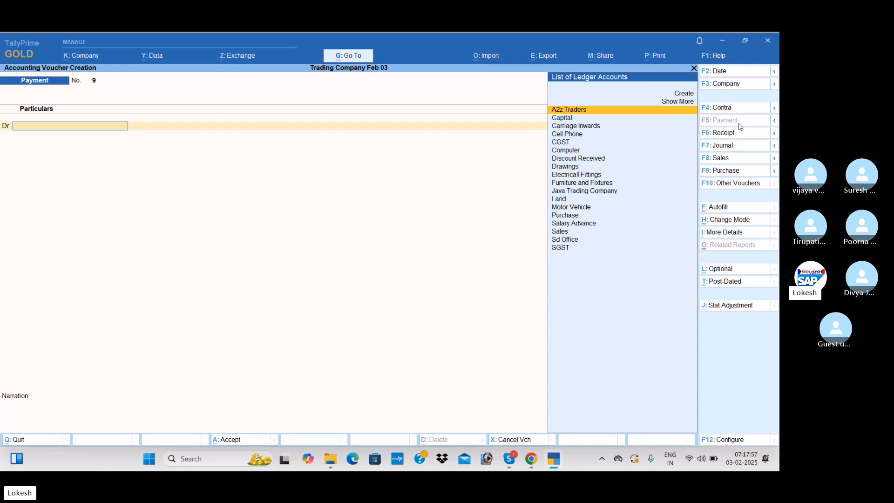
Set the new payment voucher's date to 1-Oct-24
{"action": "left_click", "coordinate": [730, 72]}
{"action": "type", "text": "1-9"}
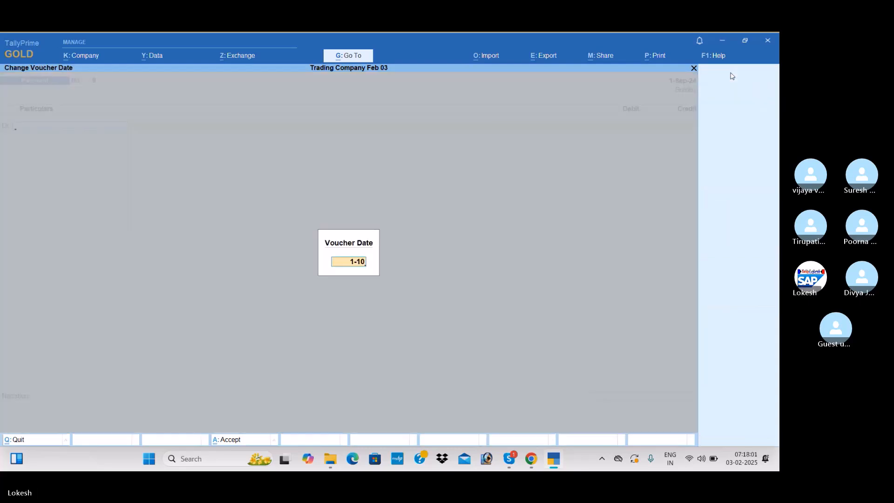
{"action": "key", "text": "Return"}
Create a ledger named Salaries under Indirect Expenses for the debit entry and save it
{"action": "type", "text": "Sa"}
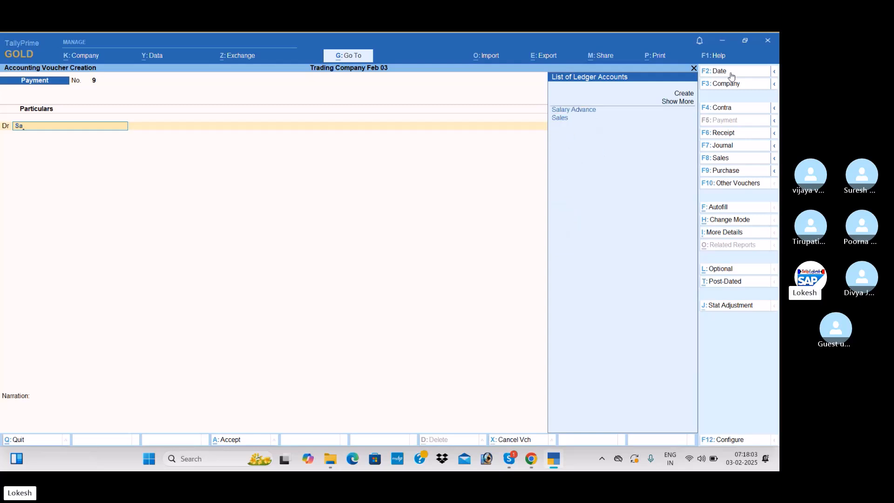
{"action": "key", "text": "alt+c"}
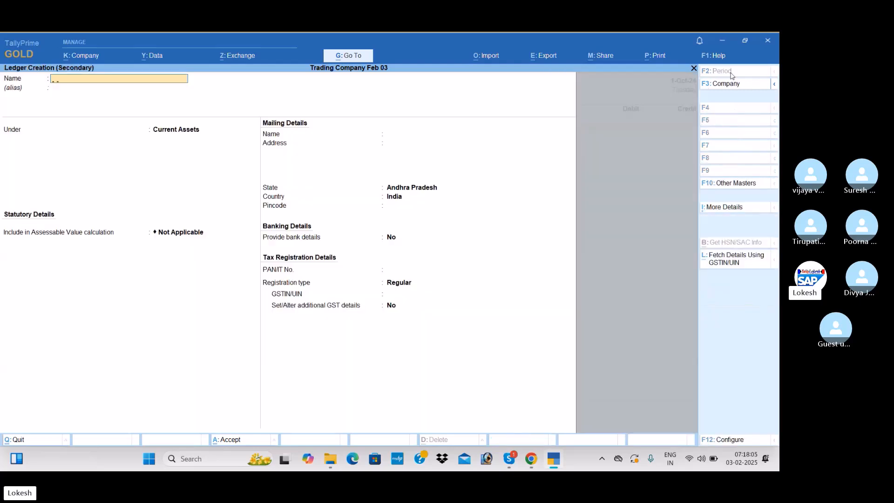
{"action": "type", "text": "Salaries"}
{"action": "key", "text": "Return"}
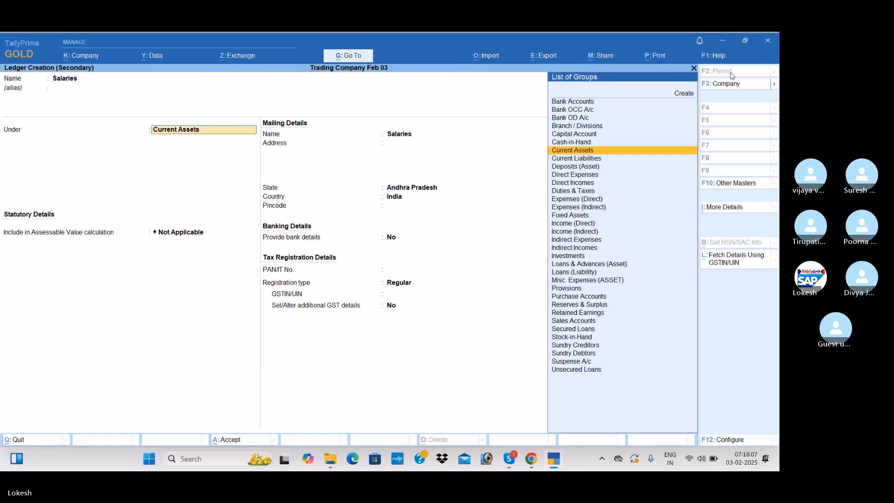
{"action": "type", "text": "Ind"}
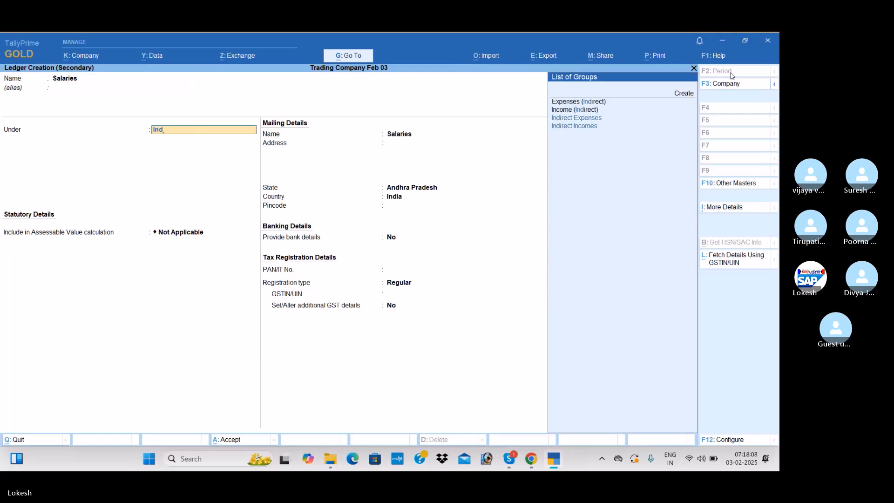
{"action": "key", "text": "Return"}
{"action": "key", "text": "ctrl+a"}
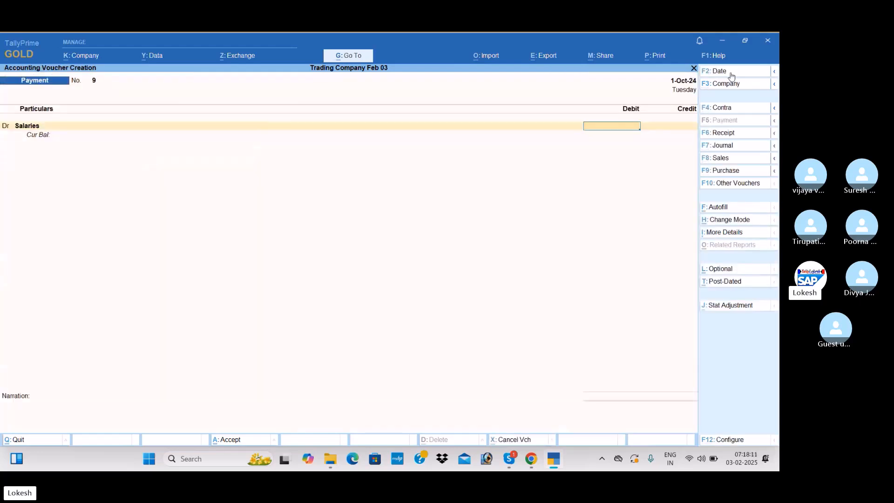
Debit Salaries with 11,500 and credit Salary Advance with 500
{"action": "type", "text": "11500"}
{"action": "key", "text": "Return"}
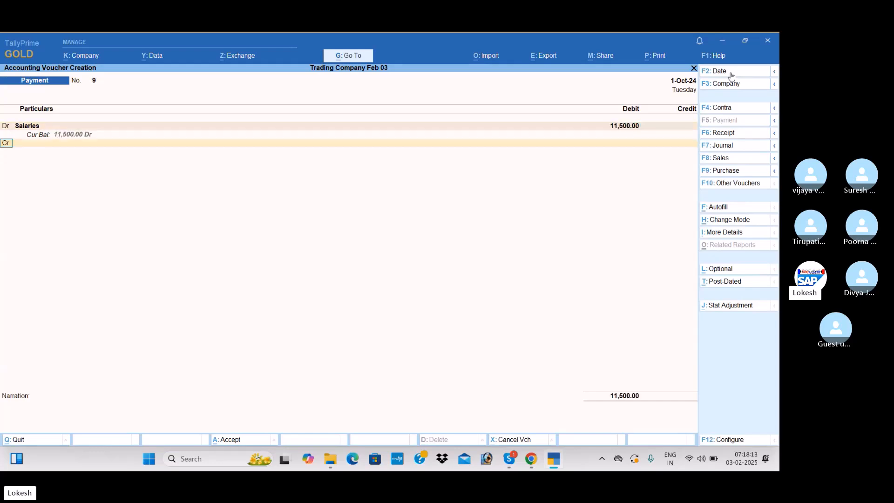
{"action": "type", "text": "Sa"}
{"action": "key", "text": "Down"}
{"action": "key", "text": "Return"}
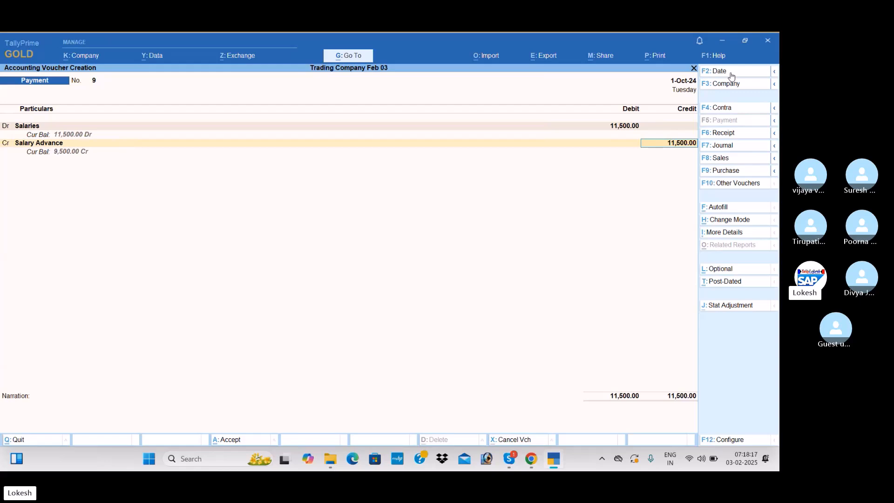
{"action": "type", "text": "500"}
{"action": "key", "text": "Return"}
{"action": "key", "text": "Return"}
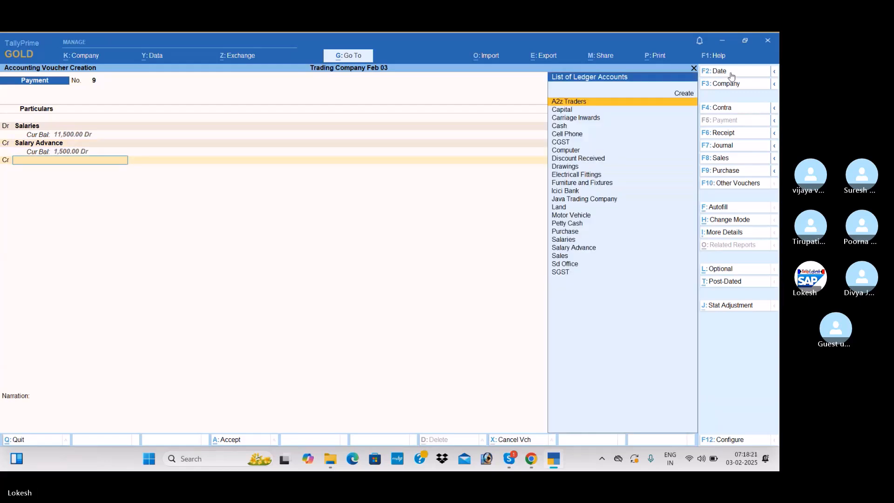
Credit Icici Bank with the remaining 11,000 and save the salary payment voucher
{"action": "type", "text": "I"}
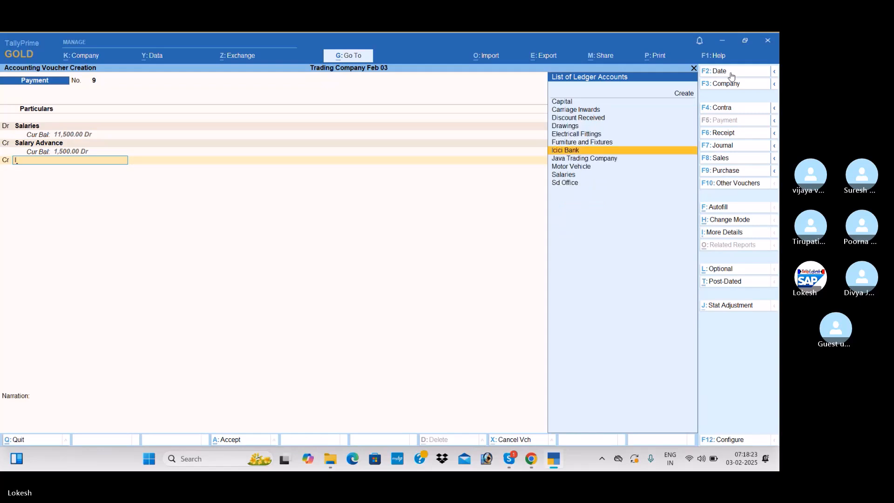
{"action": "key", "text": "Return"}
{"action": "key", "text": "Return"}
{"action": "key", "text": "Return"}
{"action": "key", "text": "Return"}
{"action": "key", "text": "Return"}
{"action": "key", "text": "Return"}
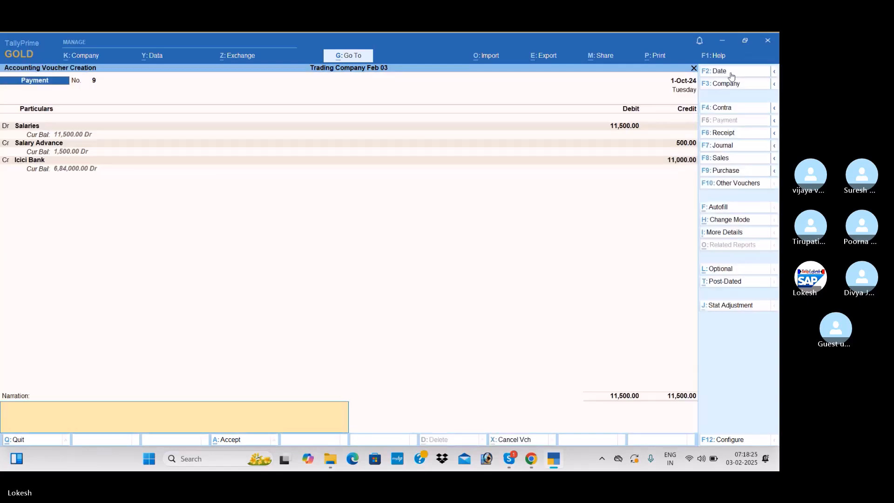
{"action": "key", "text": "Return"}
{"action": "key", "text": "Return"}
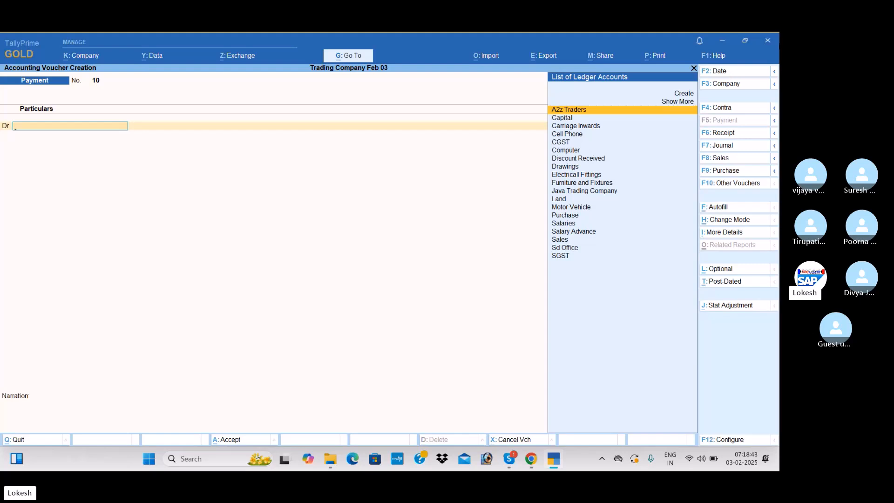
Start a purchase voucher and enable separate Actual and Billed Quantity columns in invoices in the company features
{"action": "left_click", "coordinate": [729, 173]}
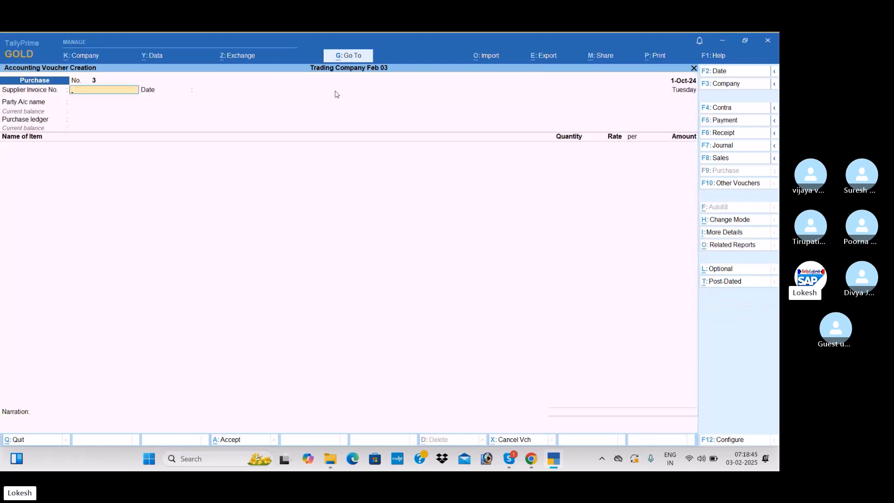
{"action": "left_click", "coordinate": [97, 56]}
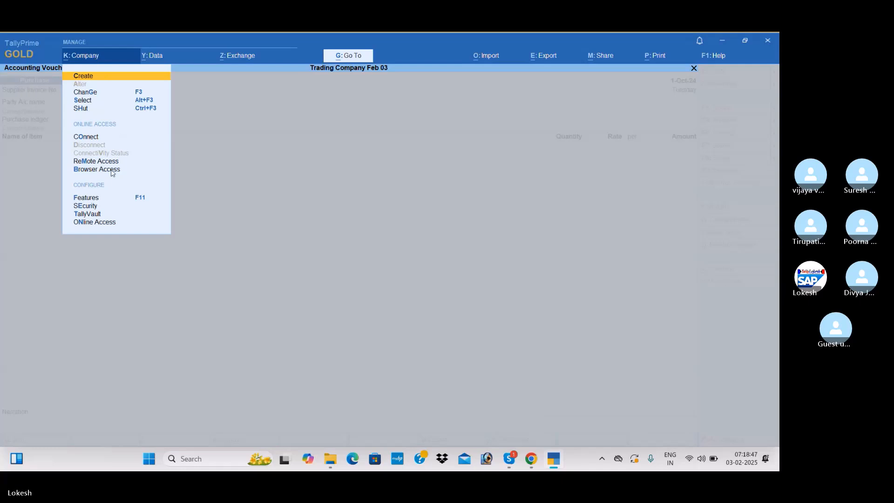
{"action": "left_click", "coordinate": [143, 202]}
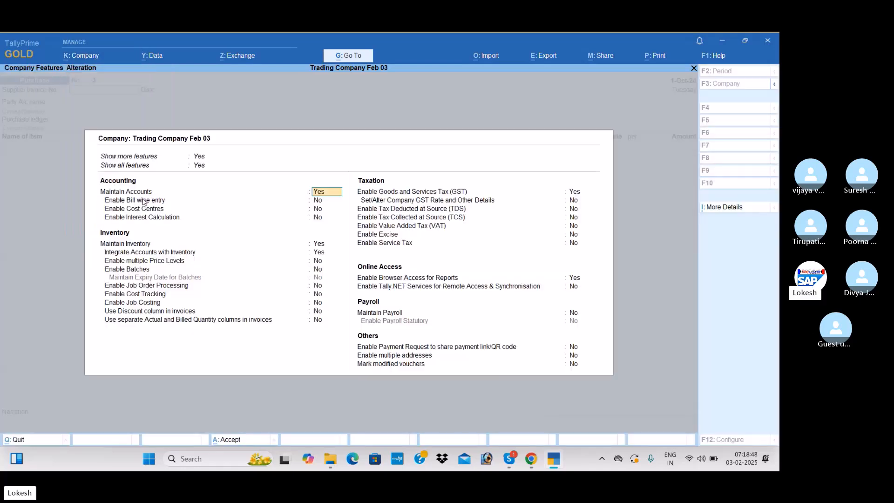
{"action": "left_click", "coordinate": [319, 320]}
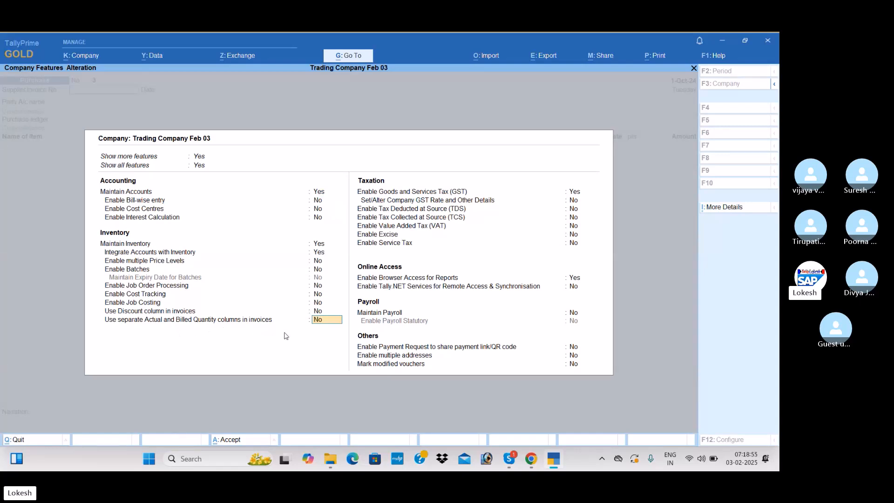
{"action": "key", "text": "Return"}
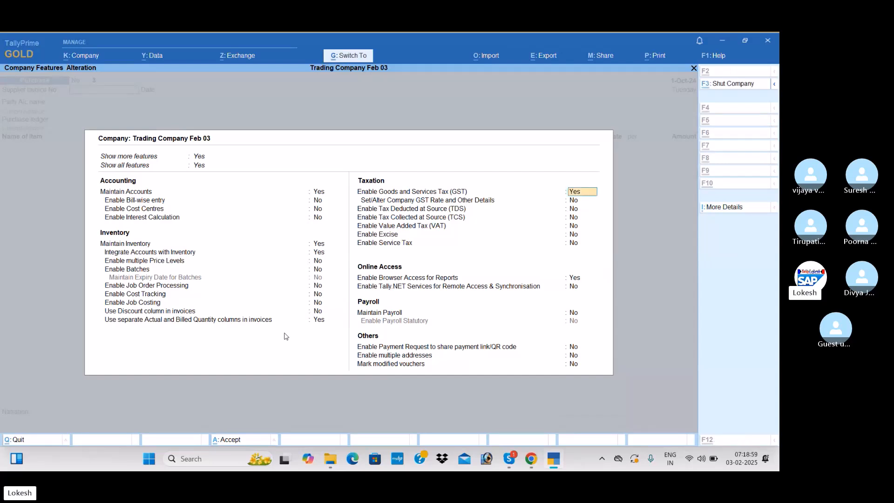
{"action": "key", "text": "ctrl+a"}
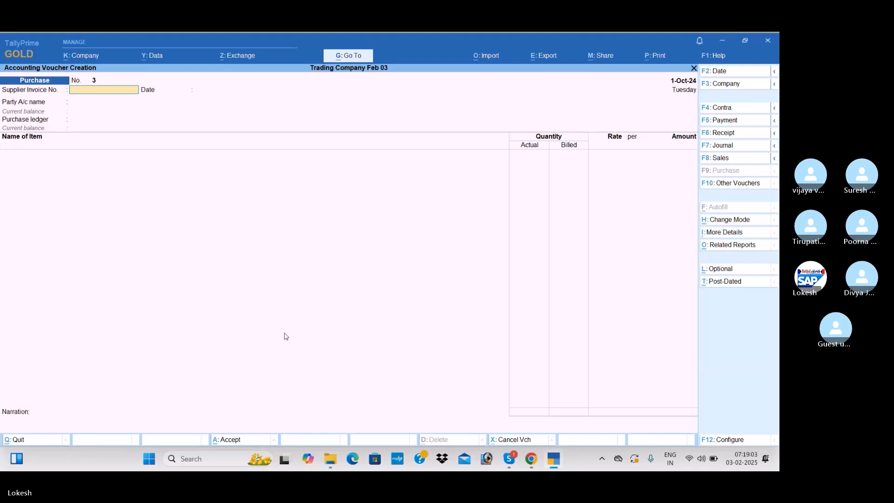
Create a party ledger named Raja Traders under Sundry Creditors, leaving the supplier invoice number and date blank
{"action": "key", "text": "Return"}
{"action": "key", "text": "Return"}
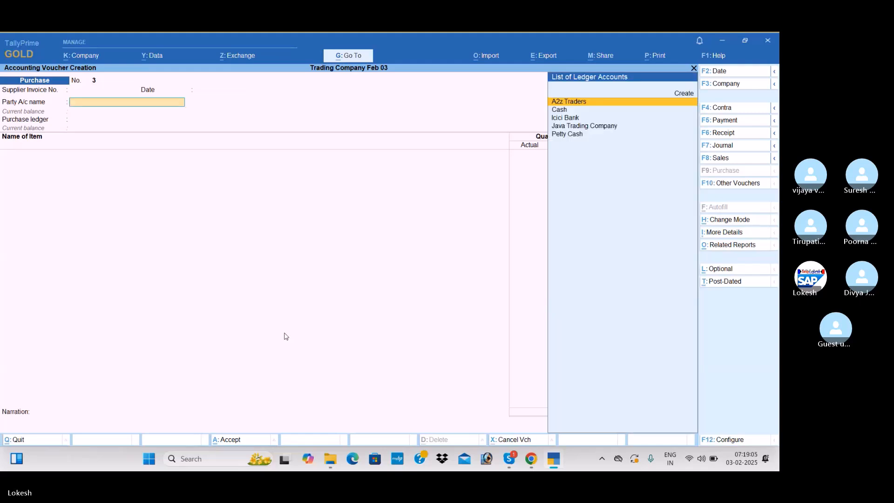
{"action": "key", "text": "alt+c"}
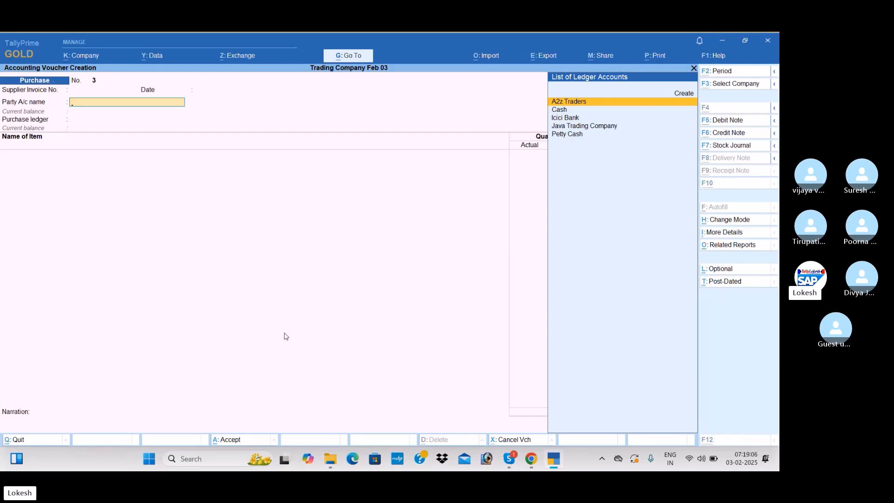
{"action": "type", "text": "Raja trader"}
{"action": "key", "text": "Return"}
{"action": "type", "text": "Sun"}
{"action": "key", "text": "Return"}
{"action": "key", "text": "Return"}
{"action": "key", "text": "Return"}
{"action": "key", "text": "Return"}
{"action": "key", "text": "Return"}
{"action": "key", "text": "Return"}
{"action": "key", "text": "Return"}
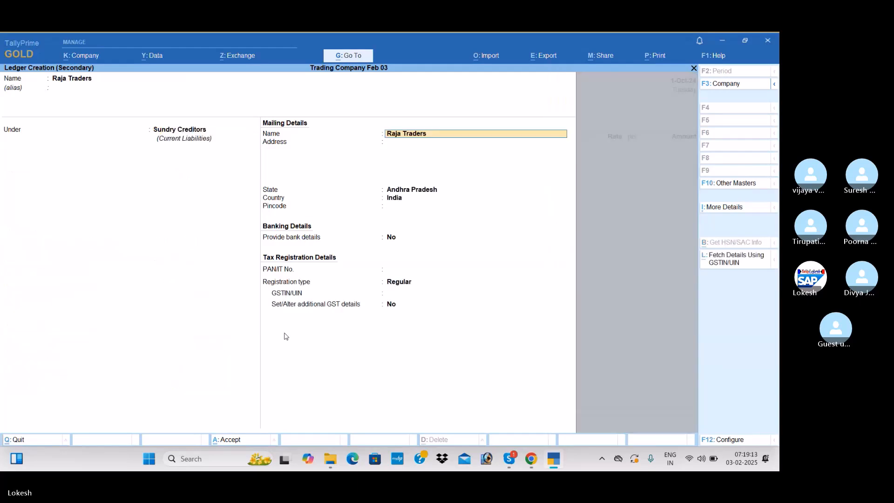
Enter 37 as Raja Traders' GSTIN/UIN, save the ledger and accept it as the voucher's party
{"action": "key", "text": "Return"}
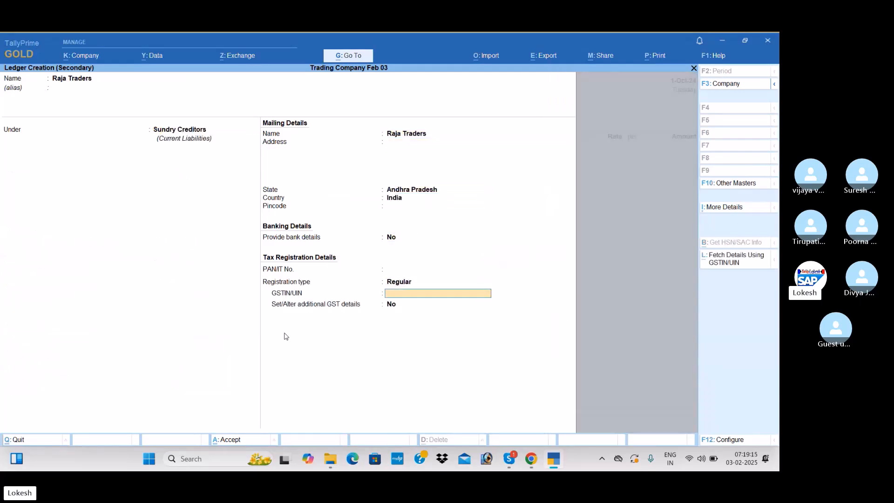
{"action": "type", "text": "37"}
{"action": "key", "text": "Return"}
{"action": "key", "text": "Return"}
{"action": "key", "text": "ctrl"}
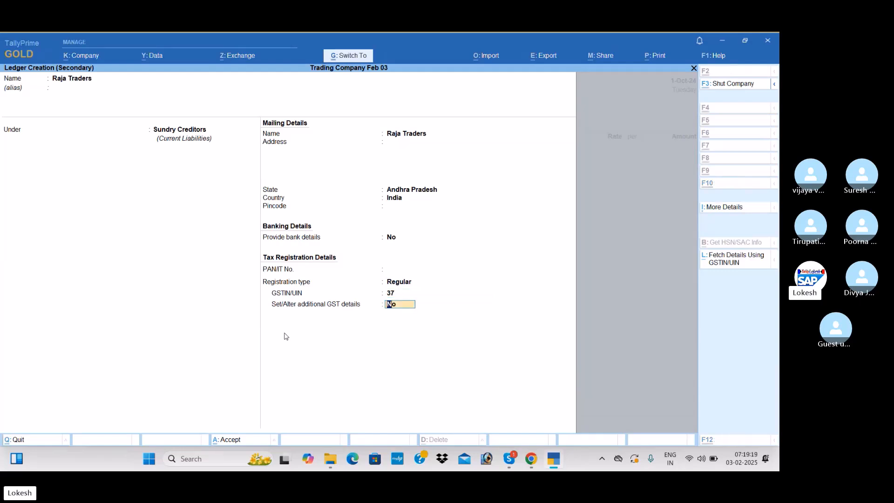
{"action": "key", "text": "ctrl+a"}
{"action": "key", "text": "ctrl+a"}
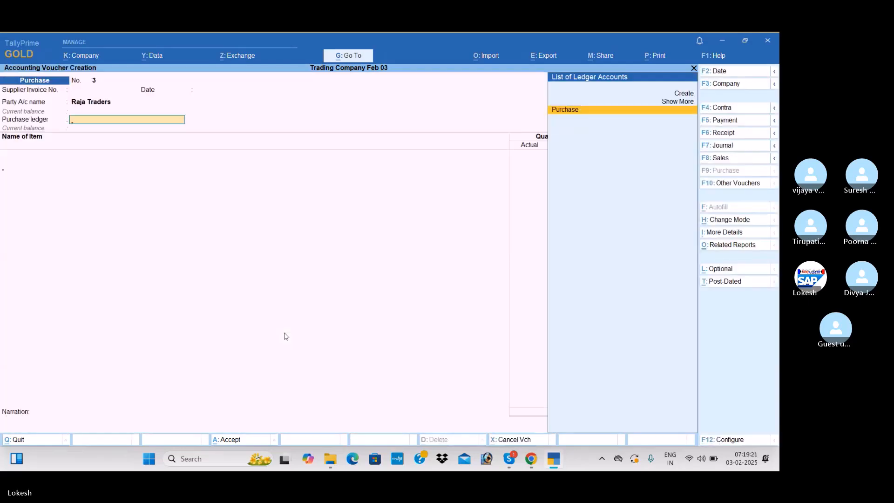
Choose the Purchase ledger and enter High Capacity Stabilizers with actual quantity 55, billed quantity 50 and rate 650
{"action": "key", "text": "Return"}
{"action": "key", "text": "Return"}
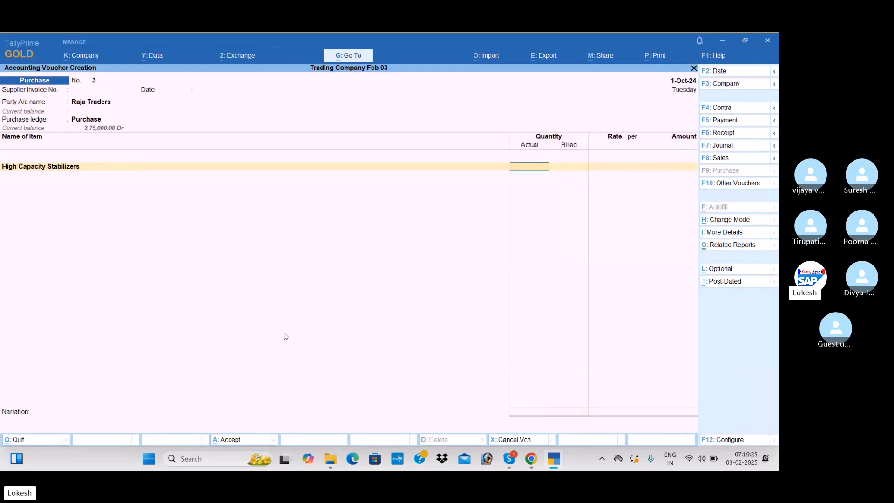
{"action": "type", "text": "55"}
{"action": "key", "text": "Return"}
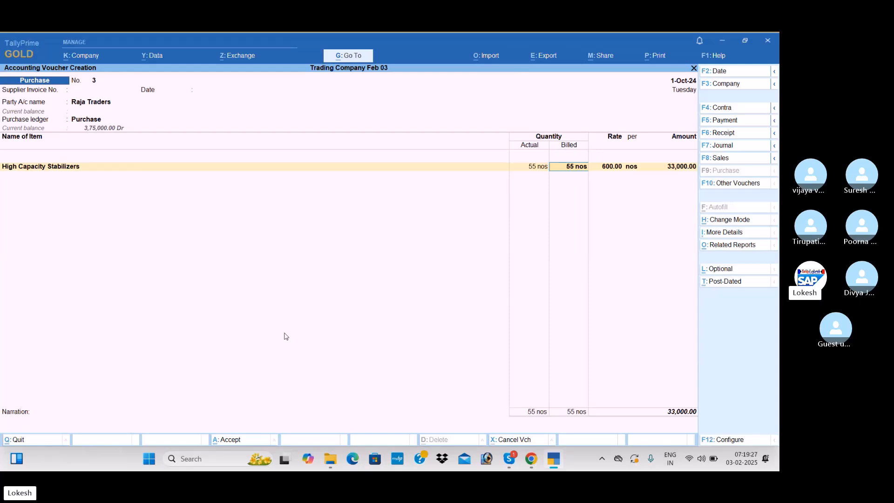
{"action": "type", "text": "50"}
{"action": "key", "text": "Return"}
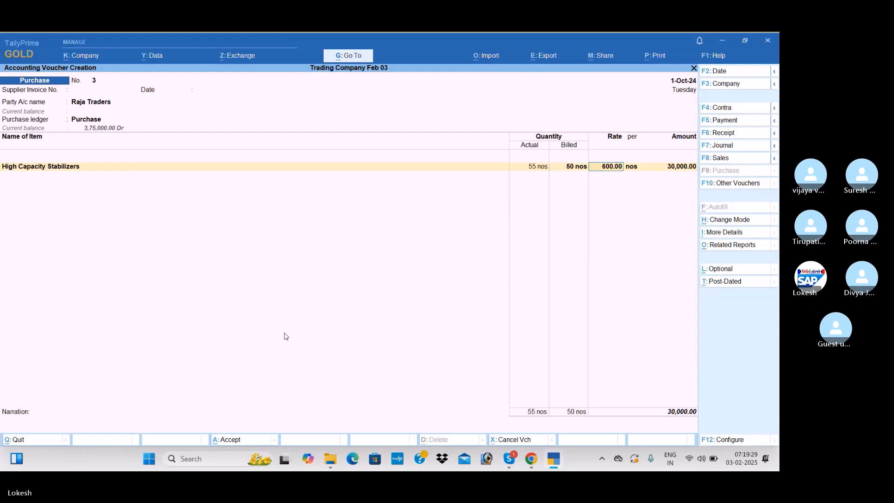
{"action": "type", "text": "650"}
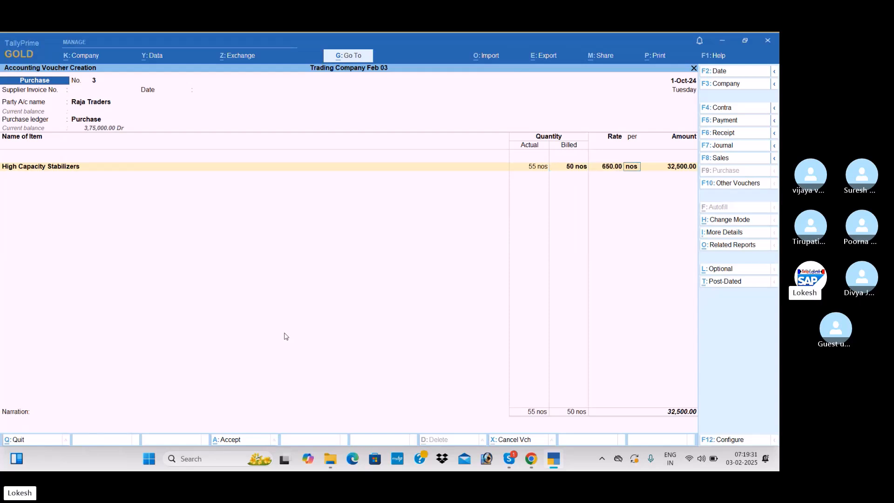
{"action": "key", "text": "Return"}
Add Low Capacity Stabilizers with actual quantity 24, billed quantity 20 and rate 400, and end the item list
{"action": "type", "text": "lizers"}
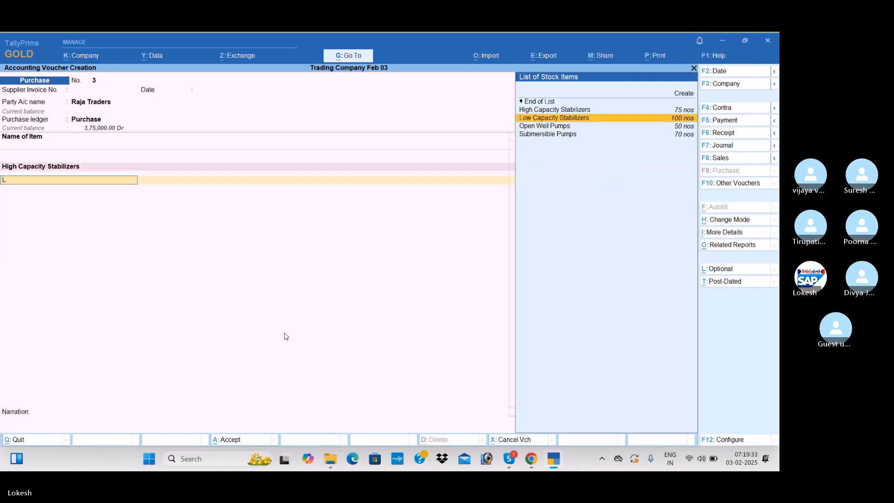
{"action": "key", "text": "Return"}
{"action": "type", "text": "24"}
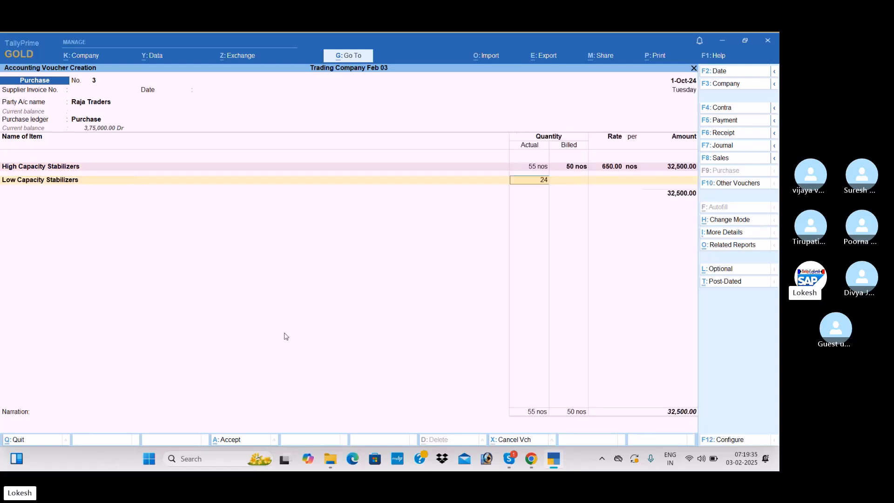
{"action": "key", "text": "Return"}
{"action": "type", "text": "20"}
{"action": "key", "text": "Return"}
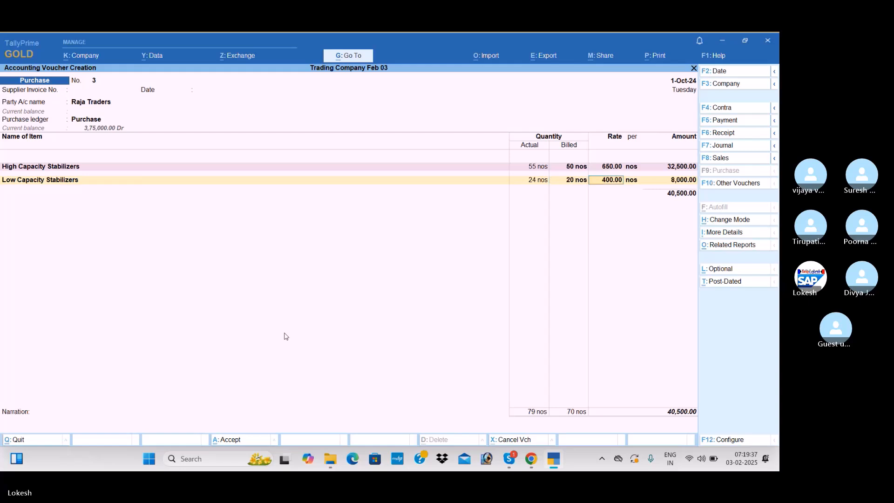
{"action": "key", "text": "Return"}
{"action": "key", "text": "Return"}
{"action": "key", "text": "Return"}
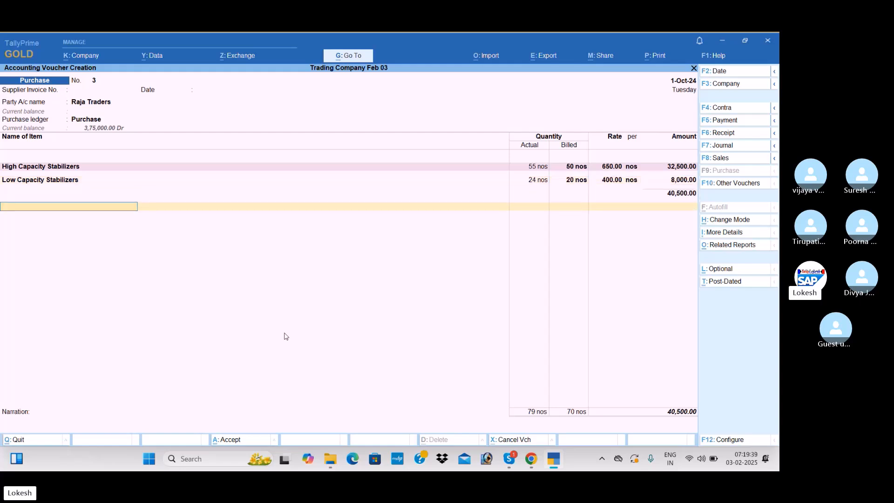
{"action": "key", "text": "Return"}
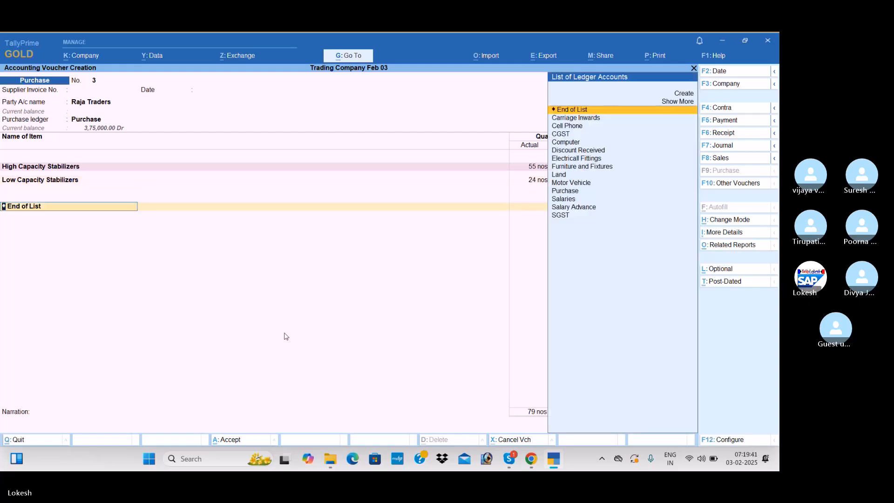
Add the CGST and SGST tax ledgers to the purchase voucher with their calculated amounts
{"action": "type", "text": "Cg"}
{"action": "key", "text": "Return"}
{"action": "key", "text": "Return"}
{"action": "type", "text": "Sg"}
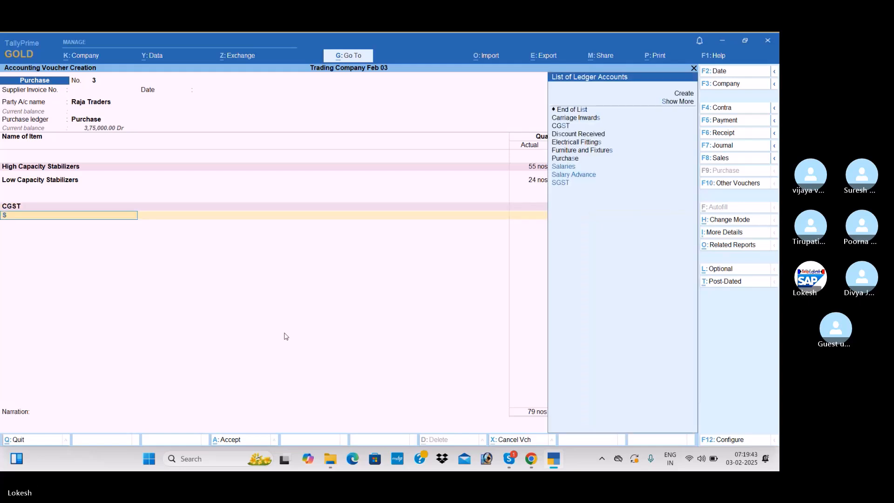
{"action": "key", "text": "Return"}
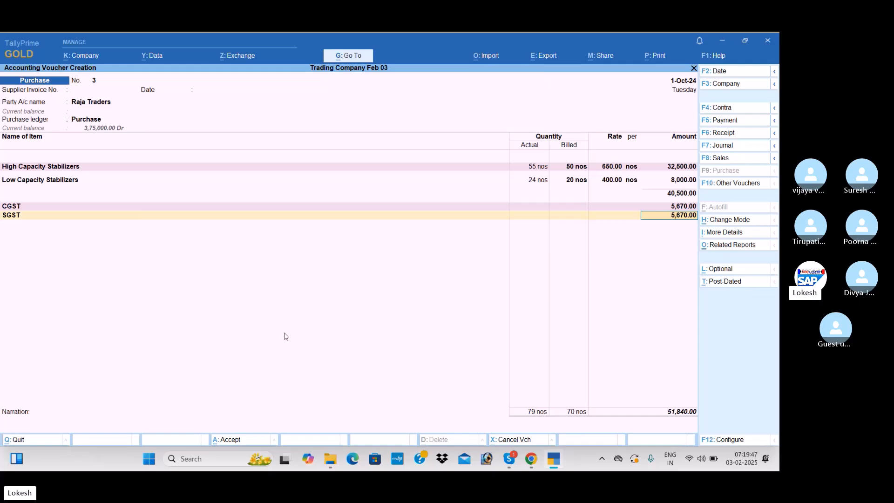
{"action": "key", "text": "Return"}
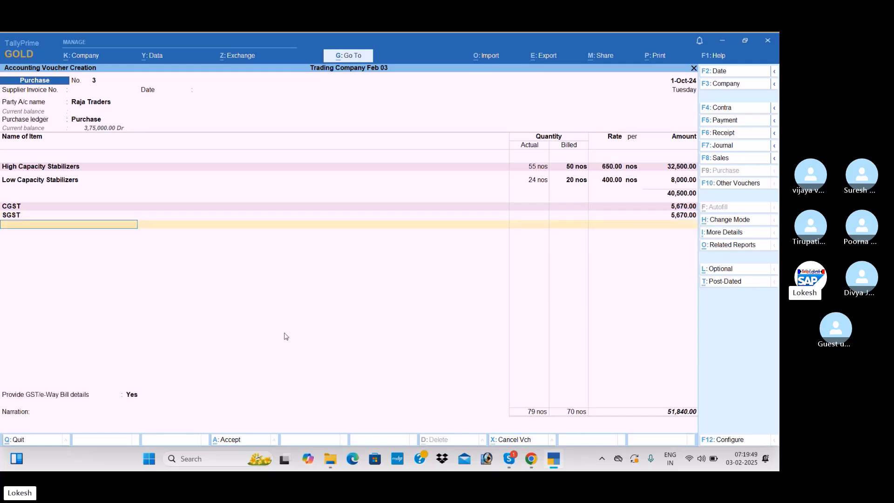
Set Provide GST/e-Way Bill details to No and save the Raja Traders purchase voucher without a narration
{"action": "key", "text": "Return"}
{"action": "key", "text": "Up"}
{"action": "key", "text": "Return"}
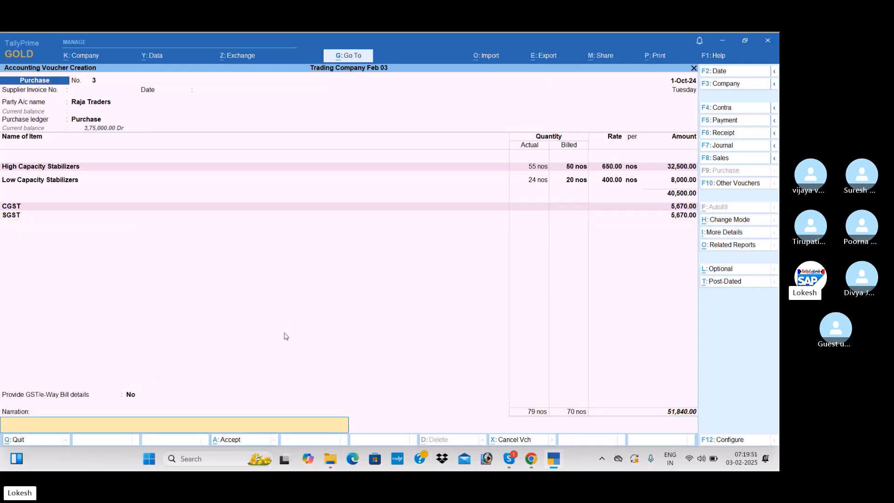
{"action": "key", "text": "Return"}
{"action": "key", "text": "Return"}
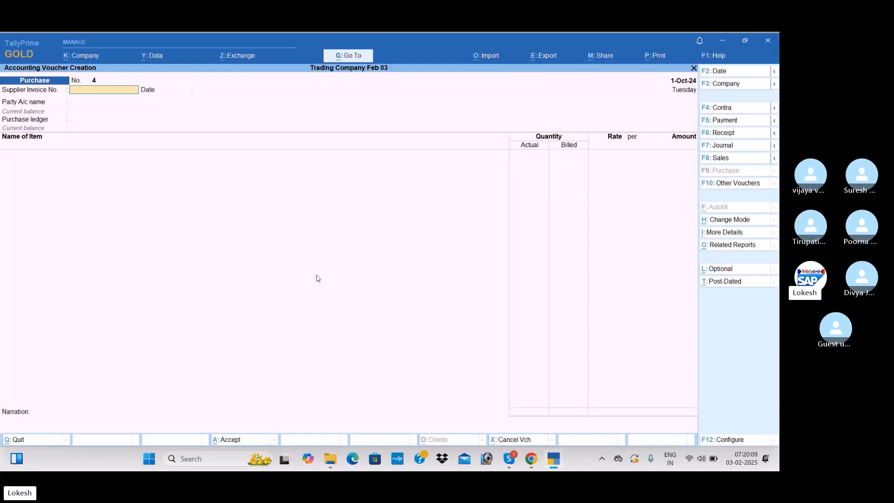
Start a payment voucher and debit A2z Traders with 6,45,450
{"action": "left_click", "coordinate": [740, 122]}
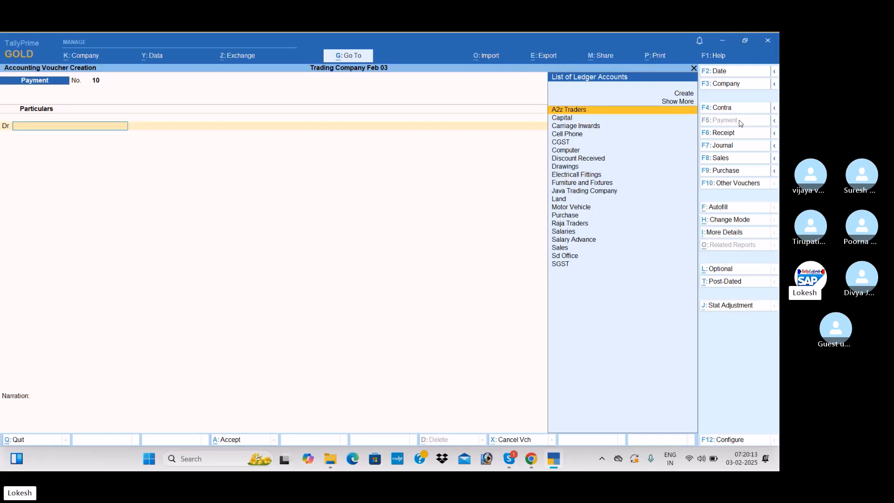
{"action": "key", "text": "Return"}
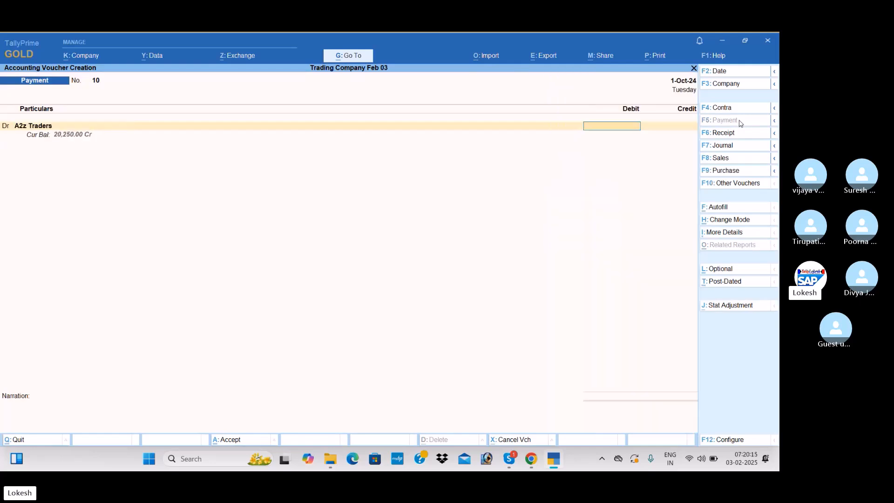
{"action": "type", "text": "6,45,45"}
{"action": "type", "text": "0"}
{"action": "key", "text": "Return"}
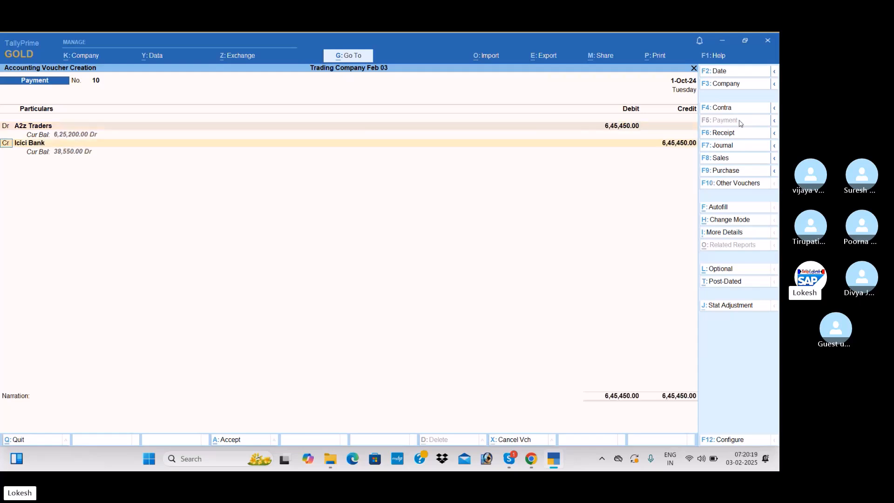
Add a second debit line and create a ledger named Interest Paid under Indirect Expenses for it
{"action": "type", "text": "d"}
{"action": "key", "text": "Return"}
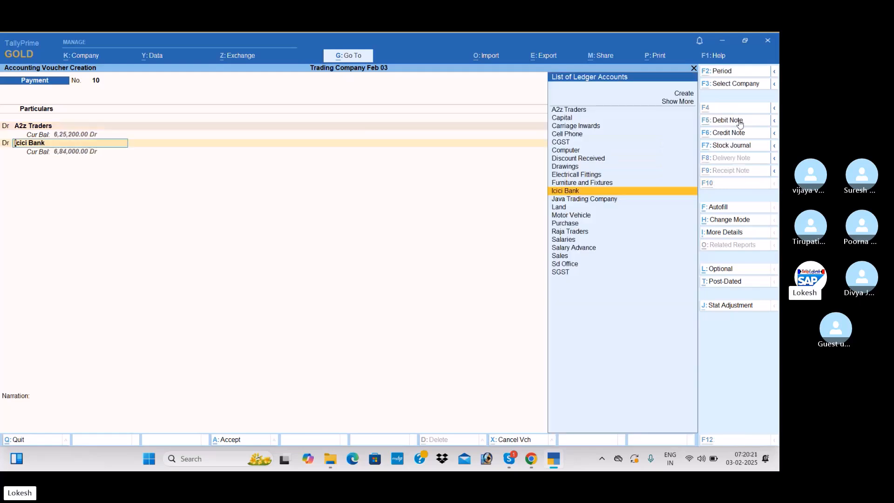
{"action": "key", "text": "alt+c"}
{"action": "type", "text": "Interest Paid"}
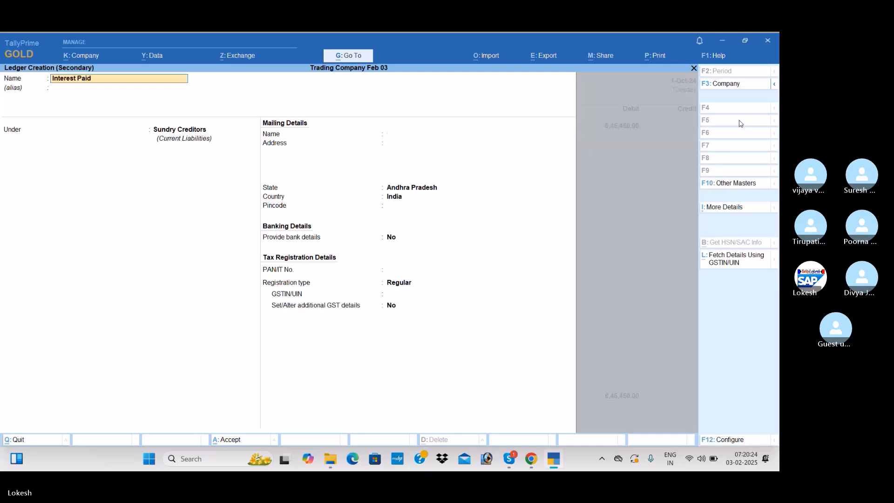
{"action": "key", "text": "Return"}
{"action": "type", "text": "Ind"}
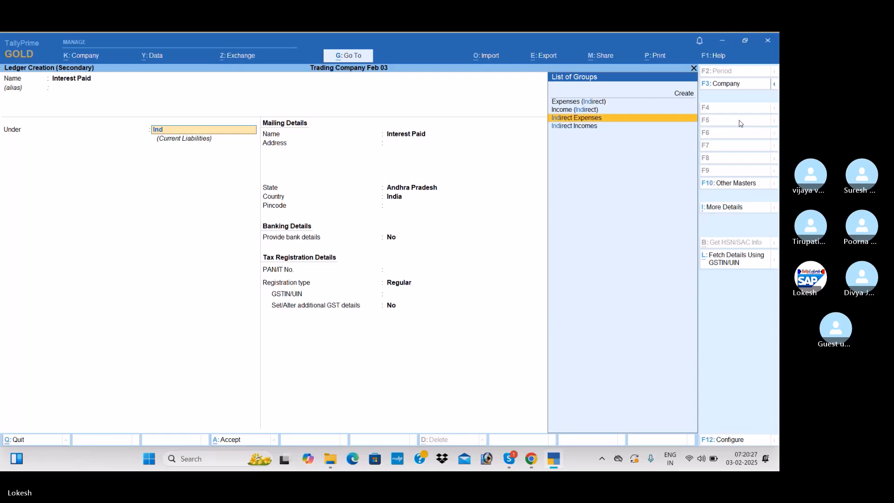
{"action": "key", "text": "Return"}
{"action": "key", "text": "ctrl+a"}
{"action": "key", "text": "Return"}
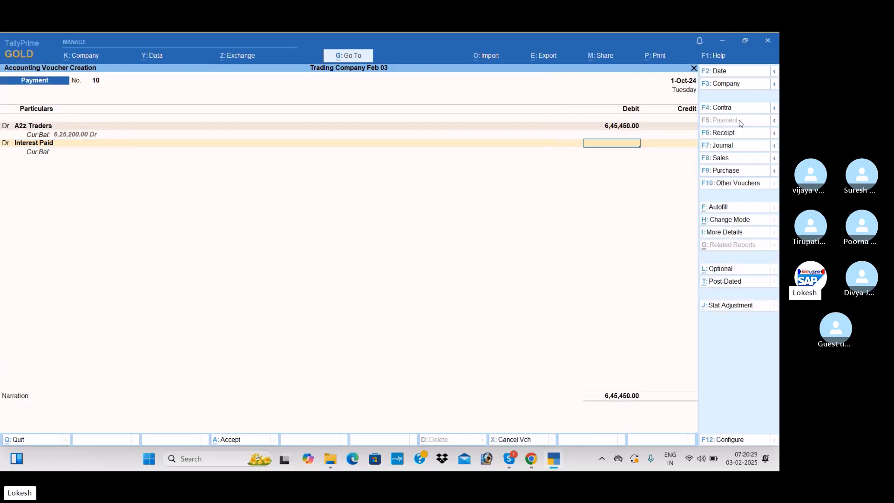
Debit Interest Paid with 1,945 and credit Icici Bank with 6,47,395 in the payment voucher
{"action": "type", "text": "1,945"}
{"action": "key", "text": "Return"}
{"action": "key", "text": "Return"}
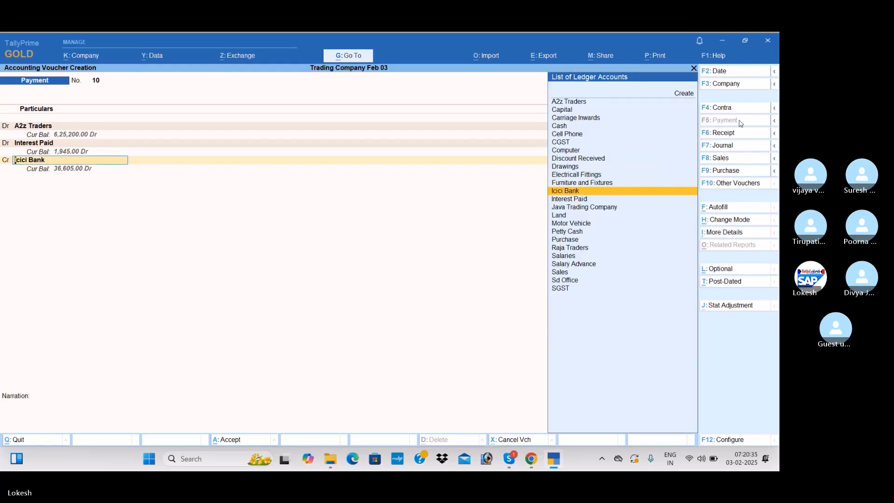
{"action": "key", "text": "Return"}
Accept the Icici Bank allocation as a cheque and save the payment voucher without a narration
{"action": "key", "text": "Return"}
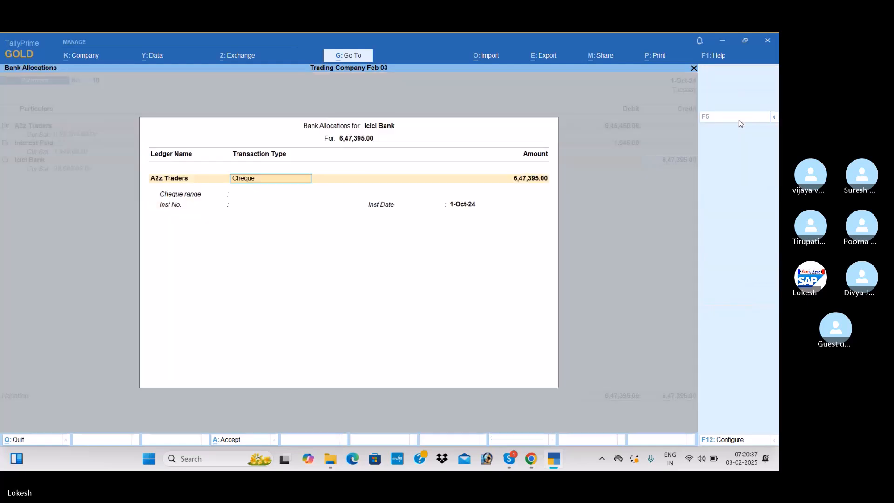
{"action": "key", "text": "Return"}
{"action": "key", "text": "Return"}
{"action": "key", "text": "Return"}
{"action": "key", "text": "Return"}
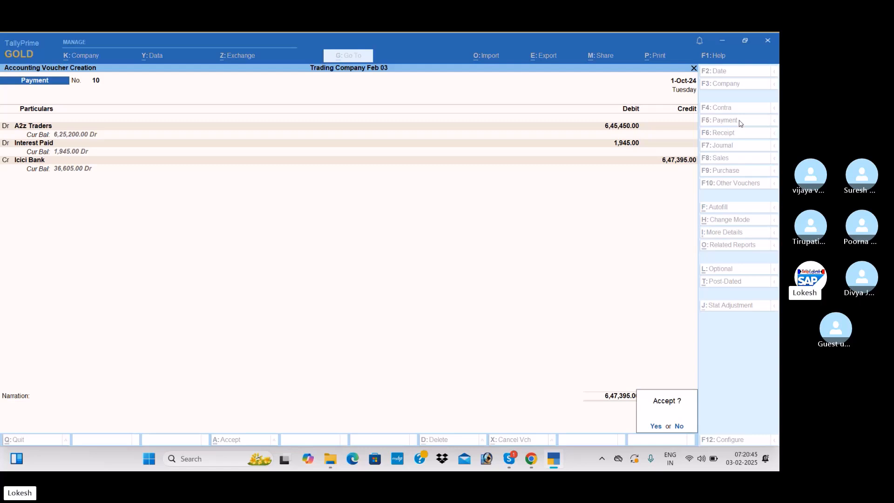
{"action": "key", "text": "Return"}
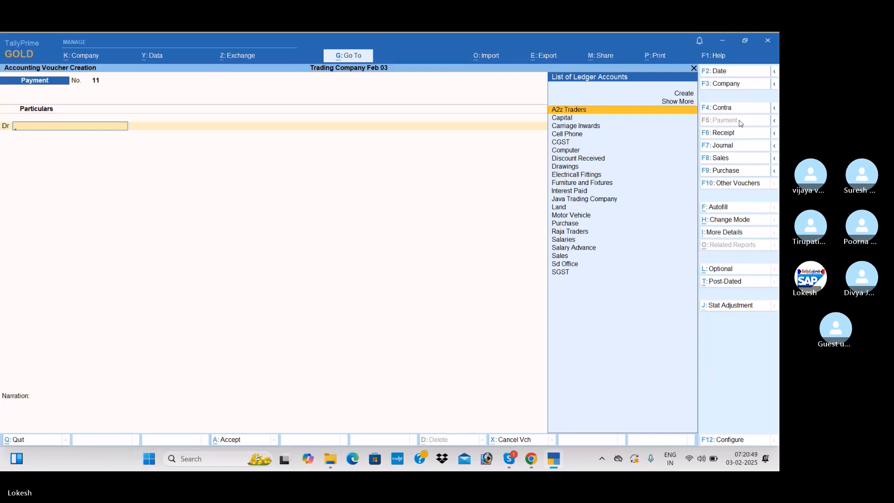
Start a sales voucher for Java Trading Company with the Sales ledger, leaving the dispatch details blank
{"action": "left_click", "coordinate": [743, 161]}
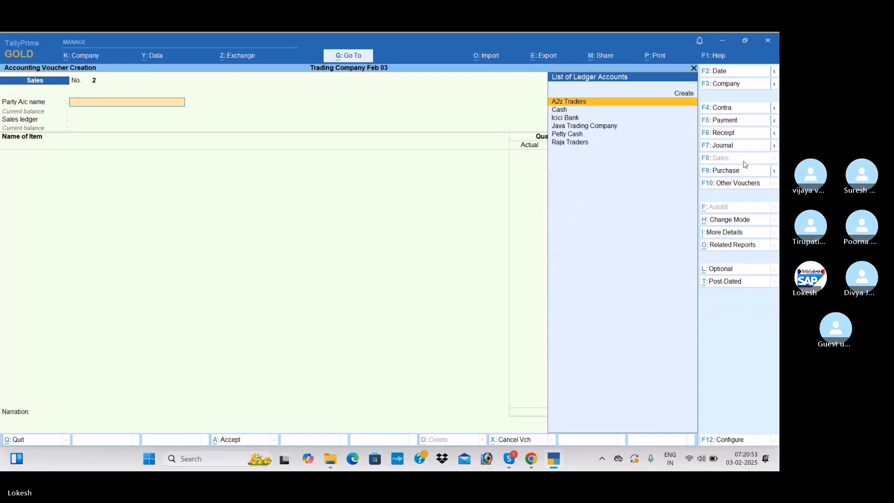
{"action": "type", "text": "j"}
{"action": "key", "text": "Return"}
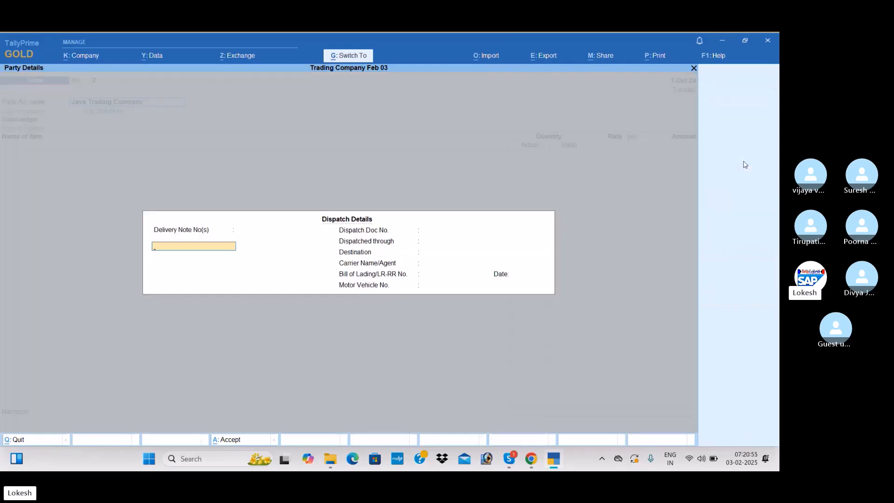
{"action": "key", "text": "ctrl+a"}
{"action": "key", "text": "ctrl+a"}
{"action": "key", "text": "Return"}
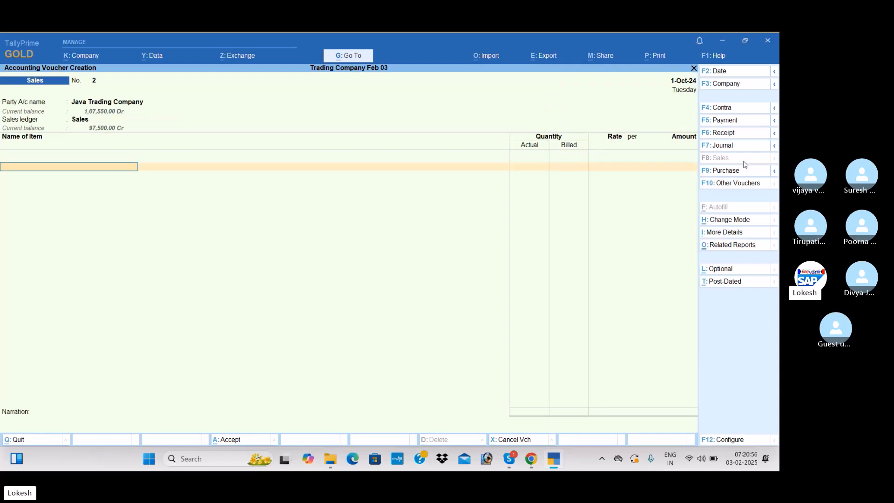
Add High Capacity Stabilizers with 22 nos actual and 20 nos billed quantity at a rate of 750
{"action": "key", "text": "Return"}
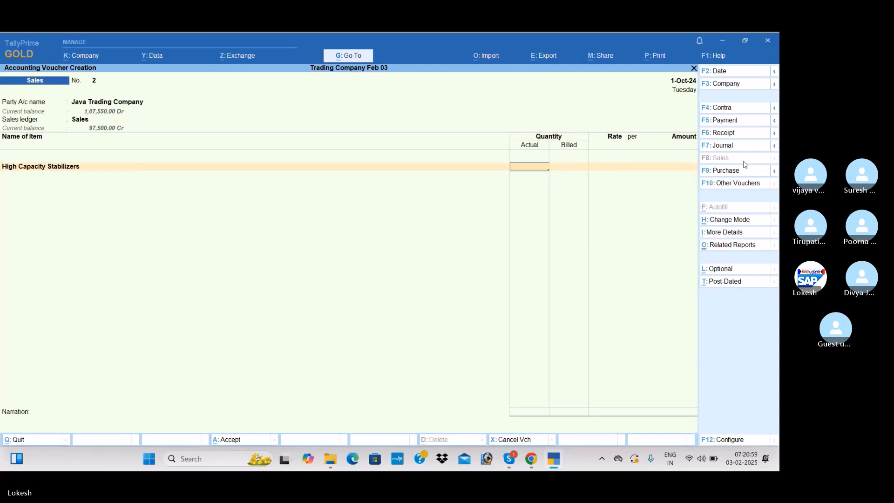
{"action": "type", "text": "22"}
{"action": "key", "text": "Return"}
{"action": "type", "text": "20"}
{"action": "key", "text": "Return"}
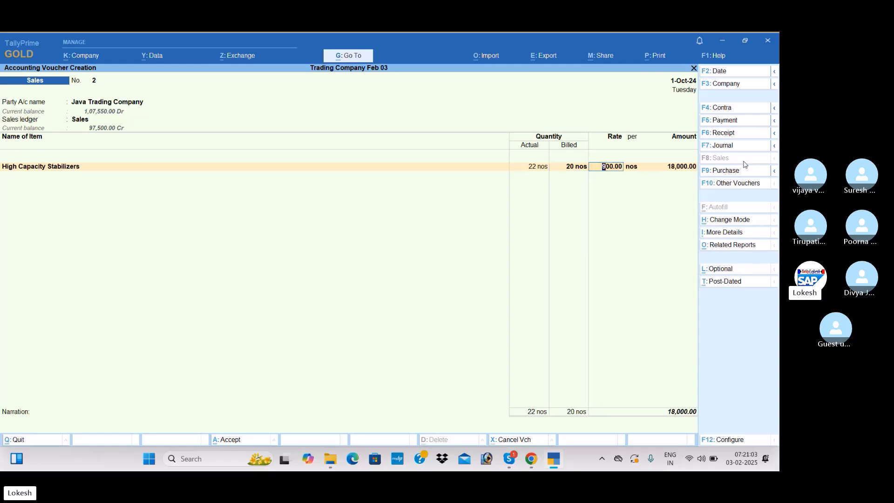
{"action": "type", "text": "750"}
{"action": "key", "text": "Return"}
{"action": "key", "text": "Return"}
{"action": "key", "text": "Return"}
{"action": "key", "text": "Return"}
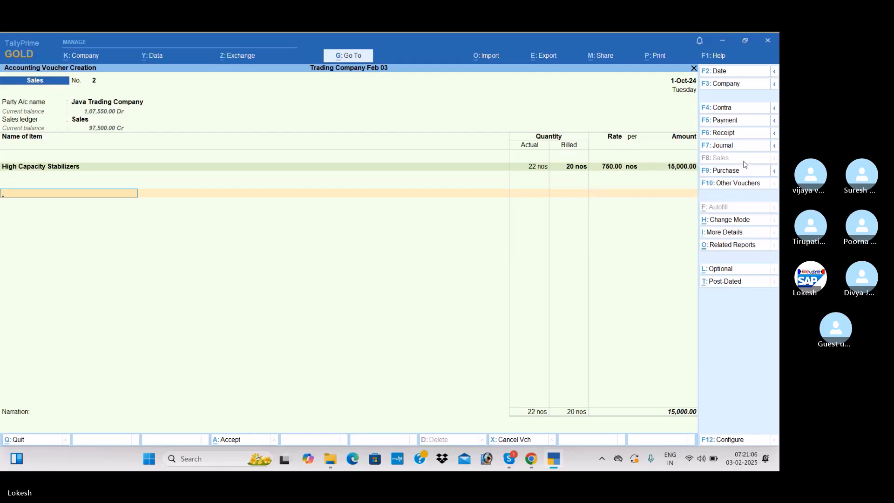
{"action": "type", "text": "L"}
{"action": "key", "text": "Return"}
{"action": "key", "text": "Escape"}
{"action": "key", "text": "BackSpace"}
{"action": "key", "text": "BackSpace"}
{"action": "key", "text": "BackSpace"}
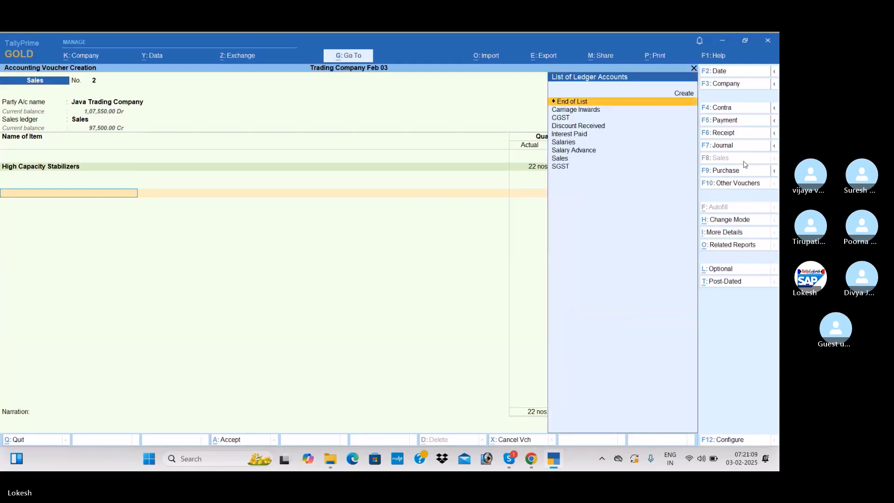
{"action": "key", "text": "Return"}
Add Low Capacity Stabilizers with 6 nos actual and 5 nos billed quantity at a rate of 450
{"action": "key", "text": "Return"}
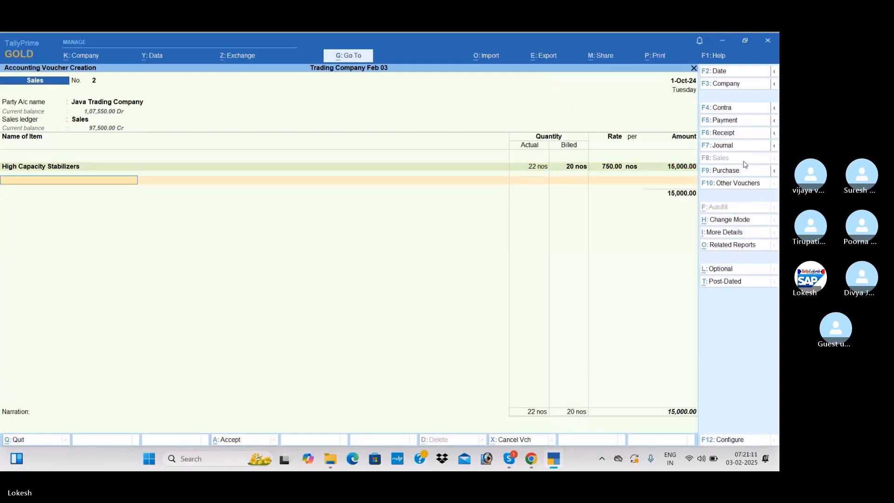
{"action": "type", "text": "L"}
{"action": "key", "text": "Return"}
{"action": "type", "text": "6"}
{"action": "key", "text": "Return"}
{"action": "type", "text": "5"}
{"action": "key", "text": "Return"}
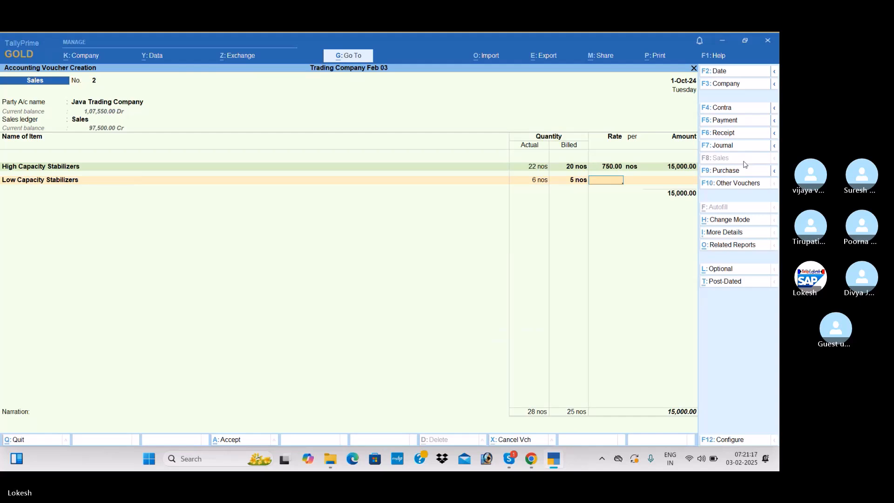
{"action": "type", "text": "400"}
{"action": "key", "text": "Return"}
Add the CGST and SGST ledgers to the Java Trading Company sales voucher and save it without a narration
{"action": "key", "text": "Return"}
{"action": "key", "text": "Return"}
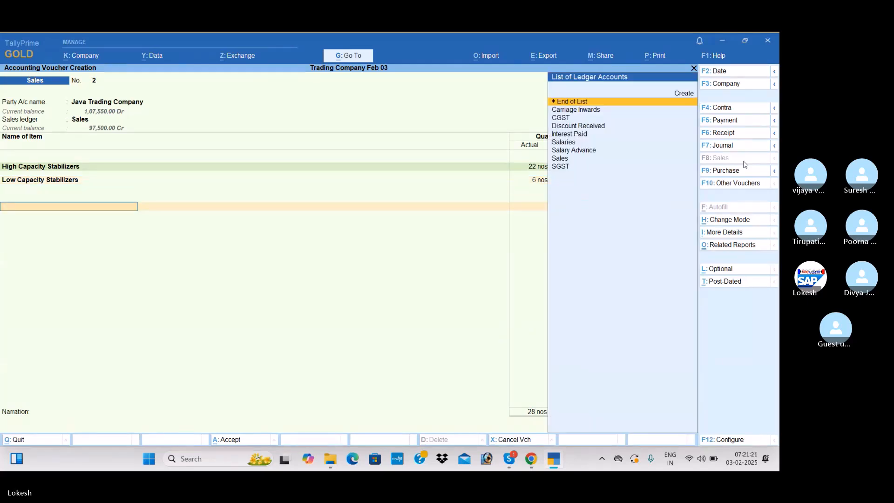
{"action": "type", "text": "cg"}
{"action": "key", "text": "Return"}
{"action": "type", "text": "sg"}
{"action": "key", "text": "Return"}
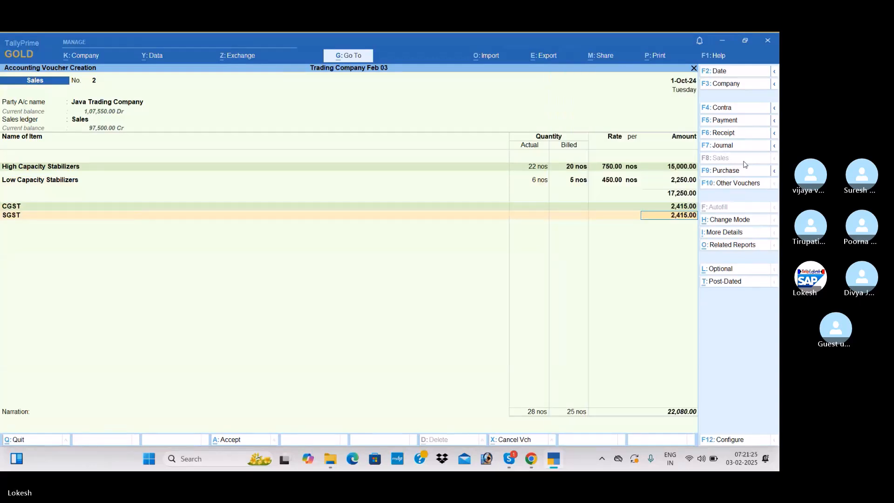
{"action": "key", "text": "Return"}
{"action": "key", "text": "Return"}
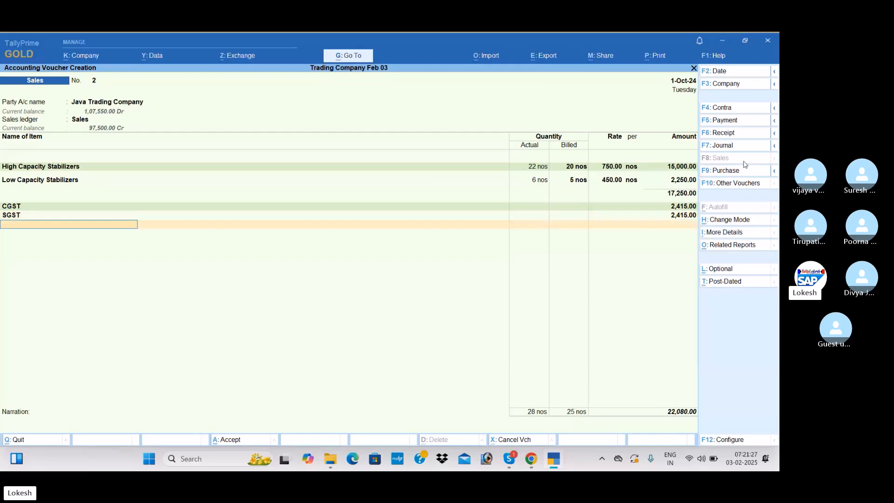
{"action": "key", "text": "Return"}
{"action": "key", "text": "Return"}
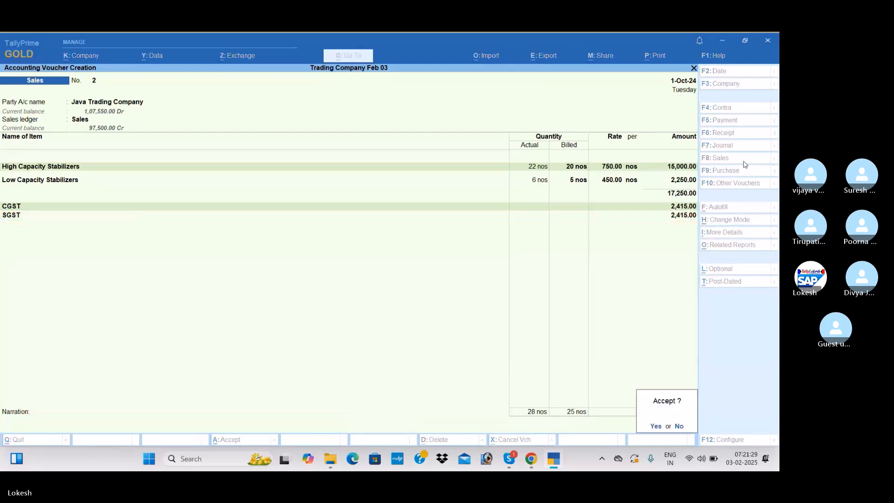
{"action": "key", "text": "Return"}
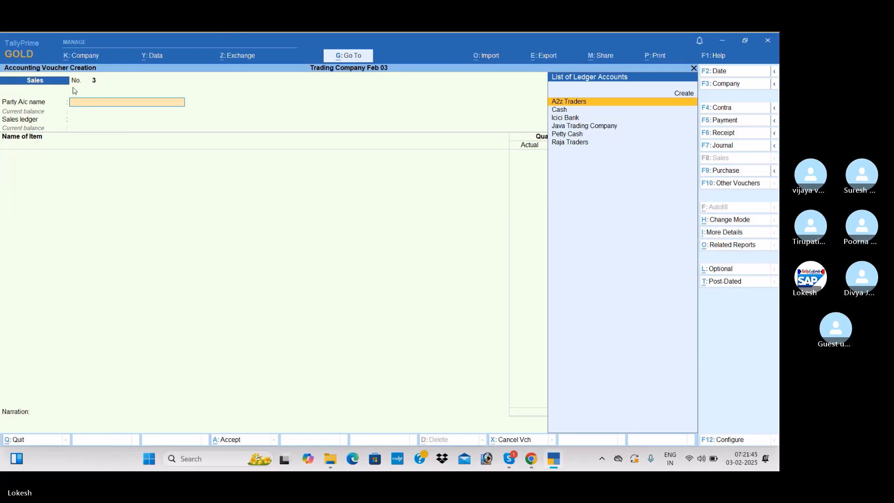
In the company features, disable separate Actual and Billed Quantity columns and enable the Discount column in invoices
{"action": "left_click", "coordinate": [91, 60]}
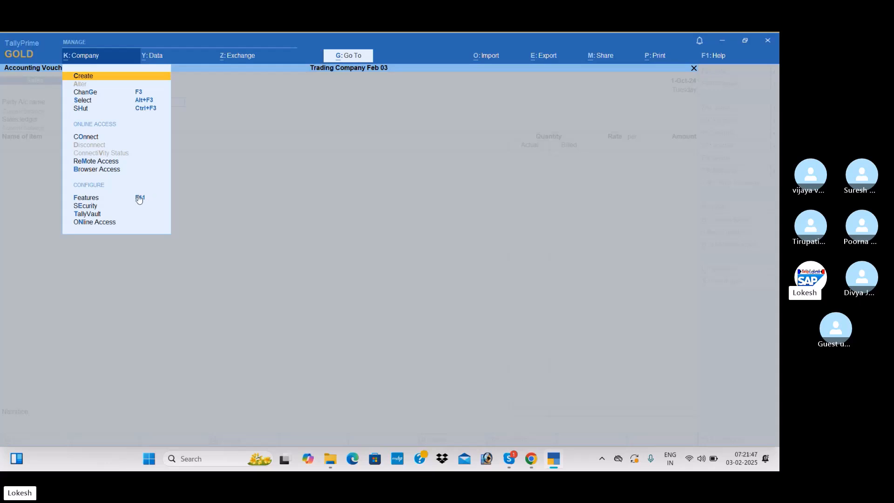
{"action": "left_click", "coordinate": [139, 198]}
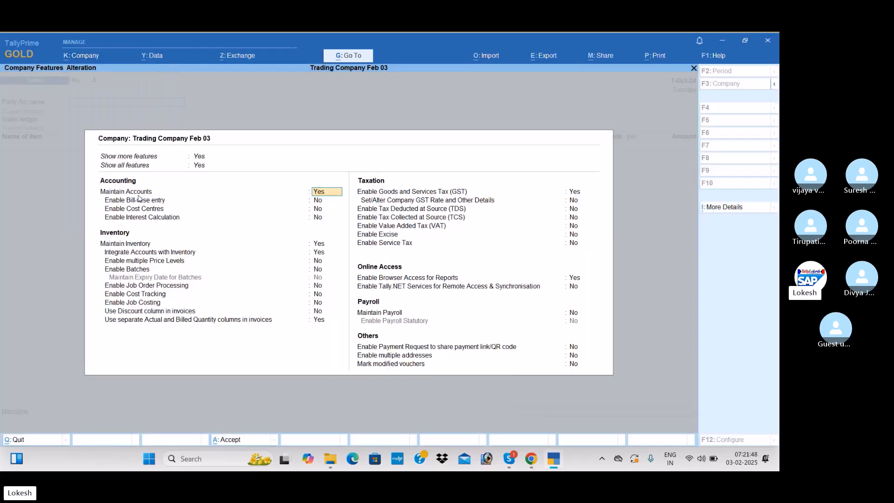
{"action": "left_click", "coordinate": [319, 322]}
{"action": "key", "text": "n"}
{"action": "key", "text": "Return"}
{"action": "key", "text": "Up"}
{"action": "key", "text": "Up"}
{"action": "key", "text": "y"}
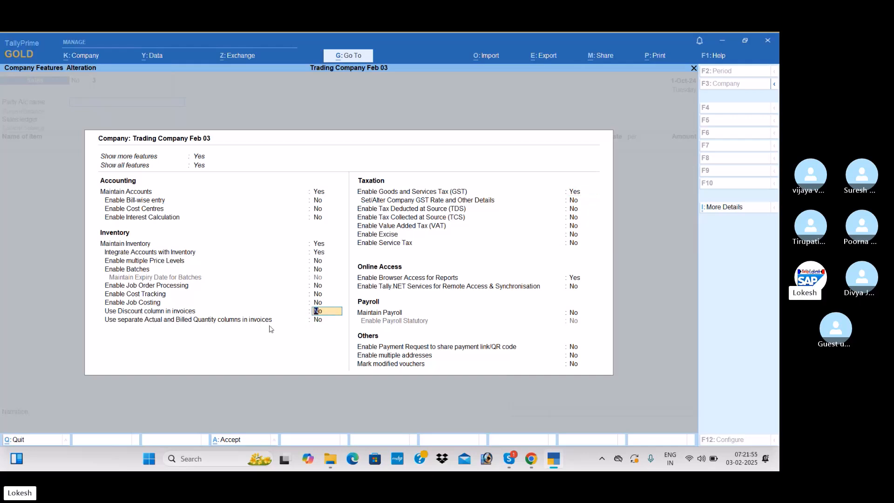
{"action": "key", "text": "Return"}
{"action": "key", "text": "Return"}
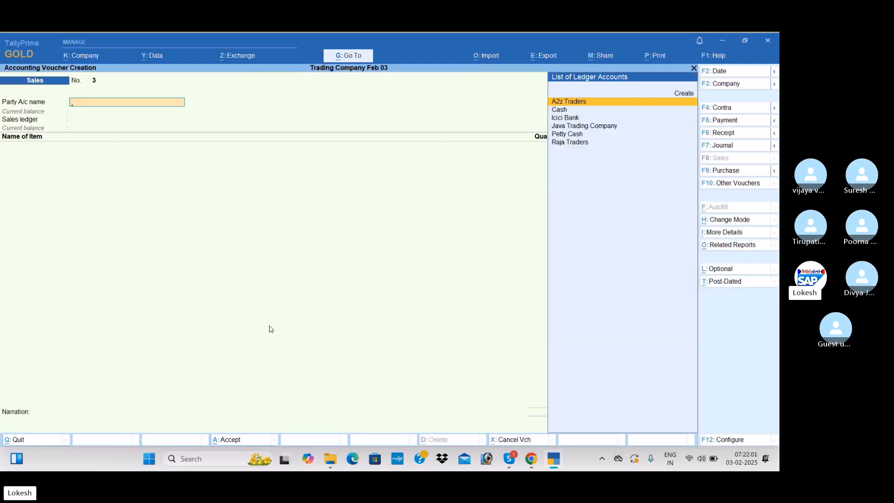
Start creating a party ledger named Seacrest Trading Corporation from the new sales voucher
{"action": "key", "text": "alt+c"}
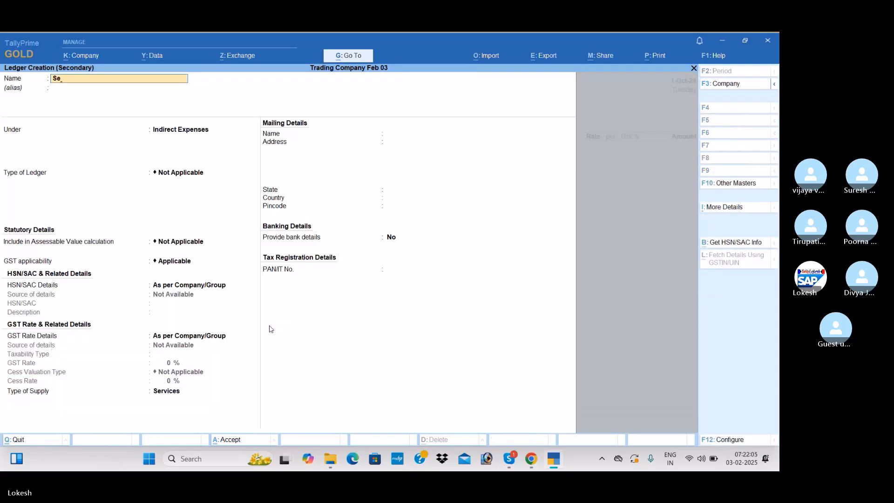
{"action": "type", "text": "Seacrest Trading Cp"}
{"action": "key", "text": "BackSpace"}
{"action": "key", "text": "BackSpace"}
{"action": "type", "text": "c"}
{"action": "type", "text": "poratio"}
{"action": "key", "text": "Return"}
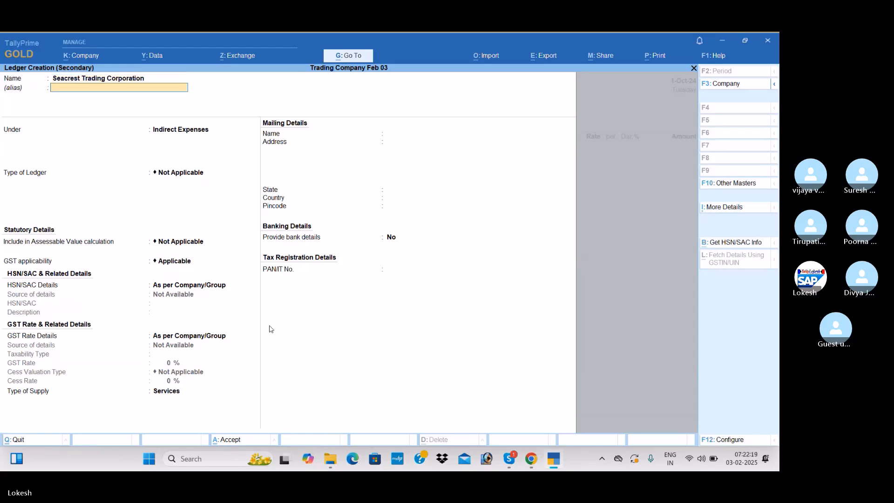
Place the Seacrest Trading Corporation ledger under Sundry Debtors, enter its GSTIN/UIN and save it
{"action": "type", "text": "Sun"}
{"action": "key", "text": "Down"}
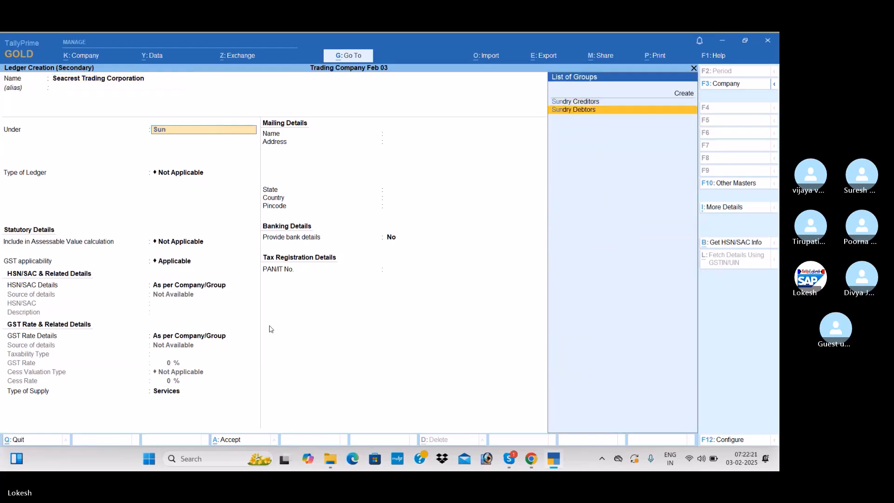
{"action": "key", "text": "Return"}
{"action": "key", "text": "Return"}
{"action": "key", "text": "Return"}
{"action": "key", "text": "Return"}
{"action": "key", "text": "Return"}
{"action": "key", "text": "Return"}
{"action": "key", "text": "Return"}
{"action": "key", "text": "Return"}
{"action": "key", "text": "Return"}
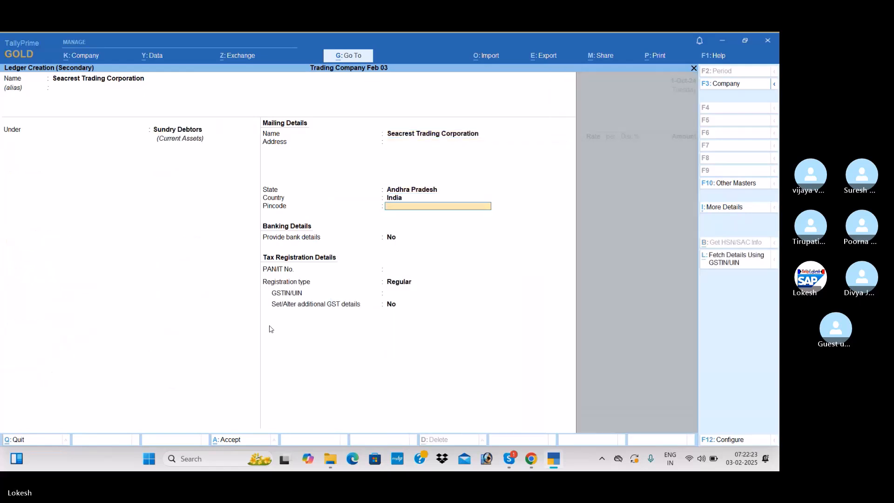
{"action": "type", "text": "37"}
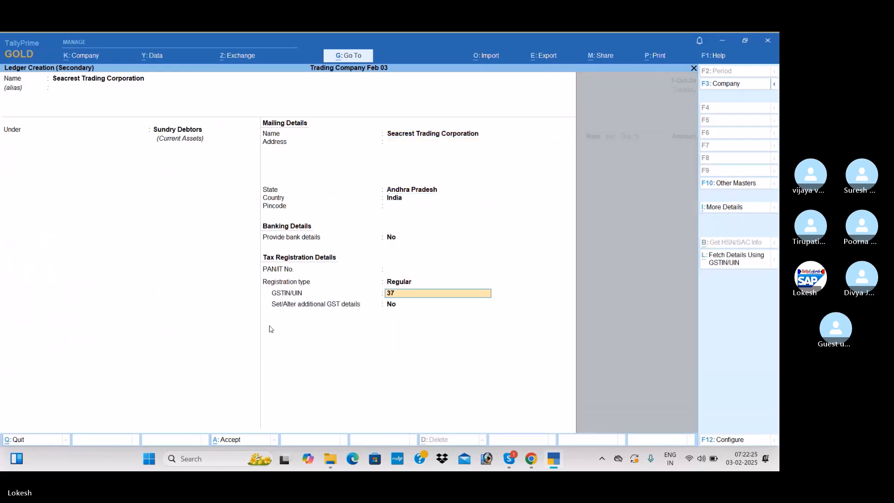
{"action": "key", "text": "Return"}
Select the Sales ledger and add 90 nos of High Capacity Stabilizers at a rate of 900 with a 5% discount
{"action": "key", "text": "Return"}
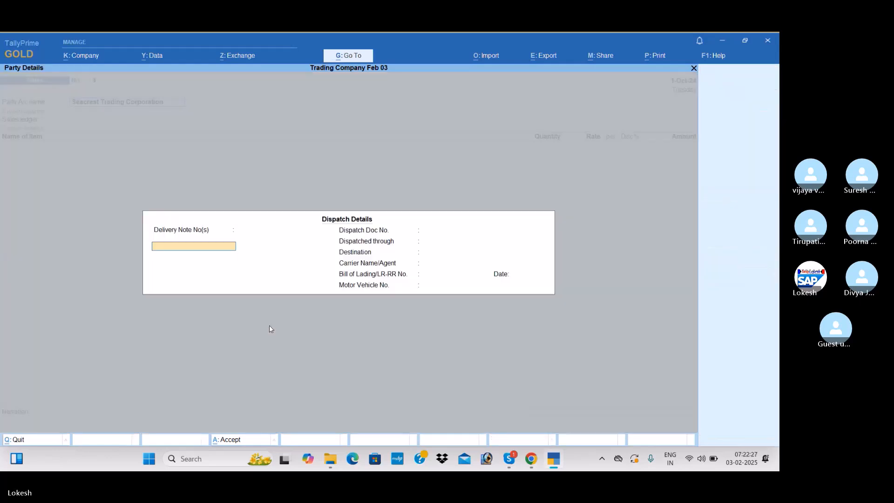
{"action": "key", "text": "ctrl+a"}
{"action": "key", "text": "Return"}
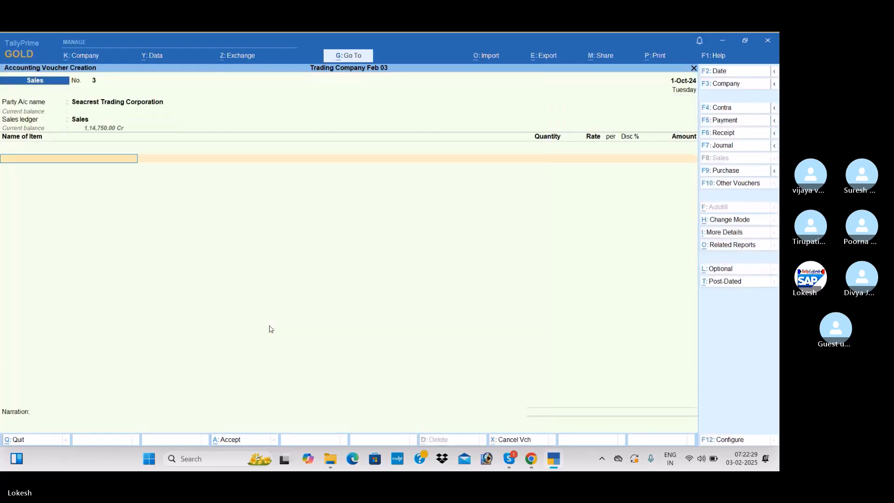
{"action": "key", "text": "Return"}
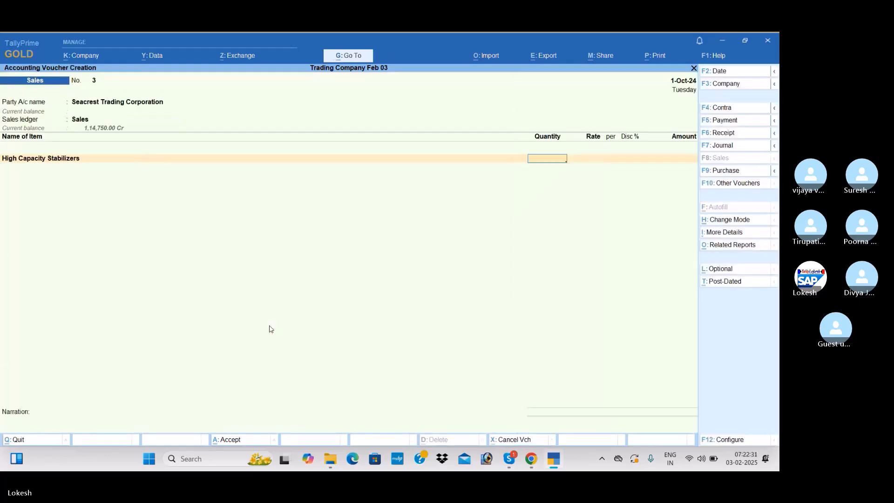
{"action": "key", "text": "Return"}
{"action": "type", "text": "900"}
{"action": "key", "text": "Return"}
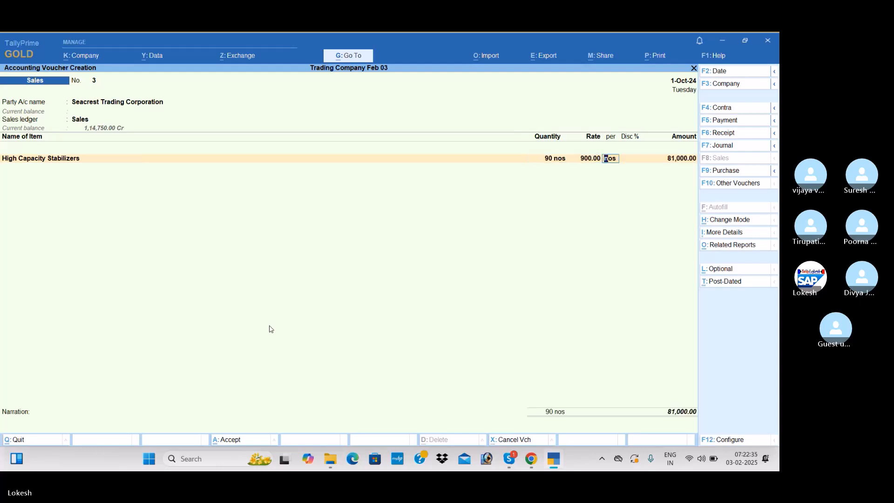
{"action": "key", "text": "Return"}
{"action": "type", "text": "5"}
{"action": "key", "text": "Return"}
{"action": "key", "text": "Return"}
Add the CGST and SGST ledgers with their calculated amounts to the Seacrest Trading Corporation sales voucher
{"action": "type", "text": "cg"}
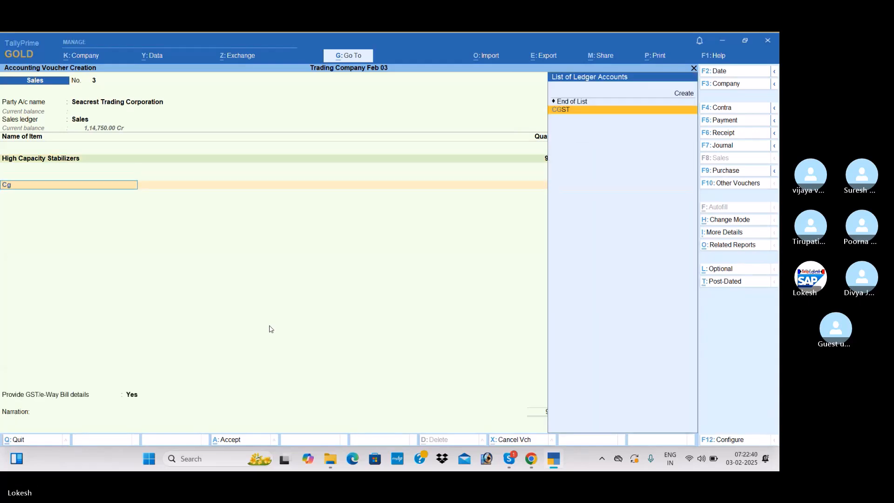
{"action": "key", "text": "Return"}
{"action": "key", "text": "Return"}
{"action": "type", "text": "sg"}
{"action": "key", "text": "Return"}
Set Provide GST/e-Way Bill details to No, save the Seacrest Trading Corporation sales voucher and decline e-Way Bill generation
{"action": "key", "text": "Return"}
{"action": "key", "text": "Return"}
{"action": "type", "text": "n"}
{"action": "key", "text": "Return"}
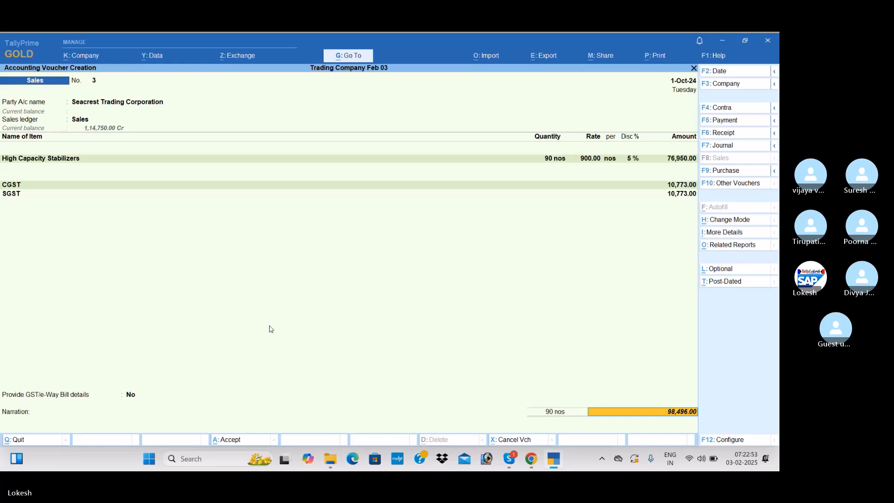
{"action": "key", "text": "Return"}
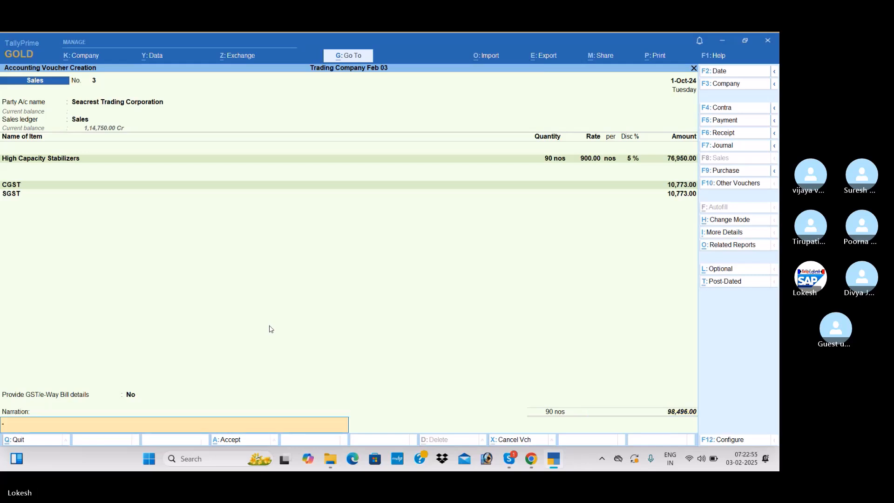
{"action": "key", "text": "Return"}
{"action": "key", "text": "Return"}
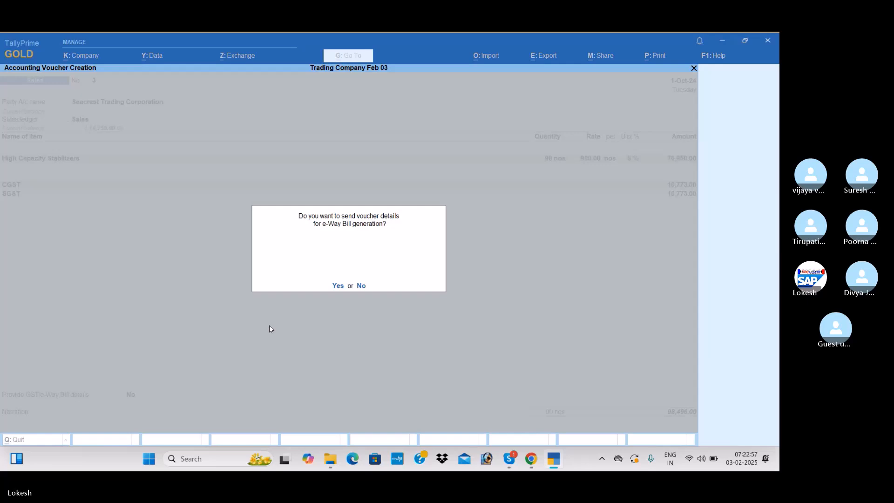
{"action": "key", "text": "n"}
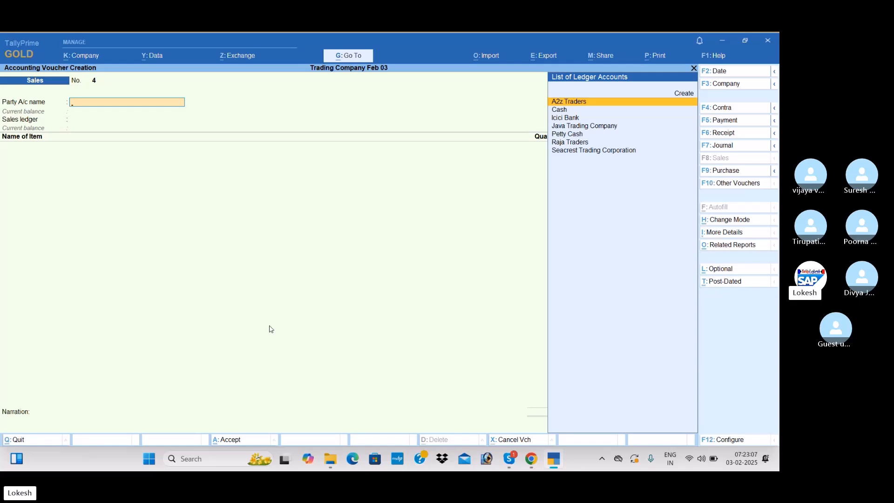
Start a Debit Note voucher for party A2z Traders with Purchase as the ledger account
{"action": "left_click", "coordinate": [734, 182]}
{"action": "key", "text": "Up"}
{"action": "key", "text": "Up"}
{"action": "key", "text": "Up"}
{"action": "key", "text": "Up"}
{"action": "key", "text": "Return"}
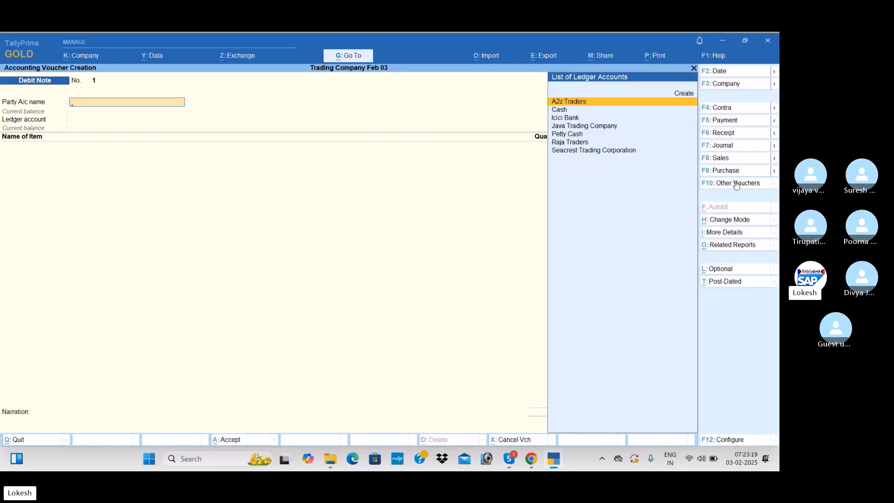
{"action": "key", "text": "Return"}
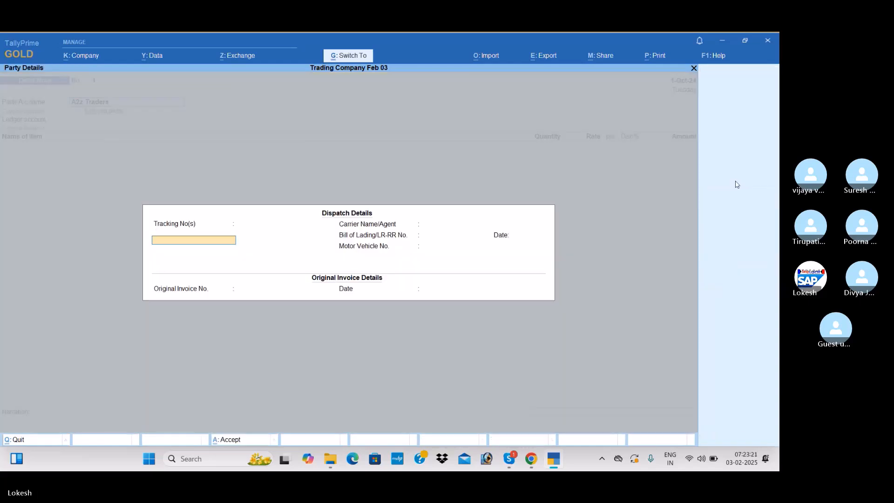
{"action": "key", "text": "Return"}
{"action": "key", "text": "Return"}
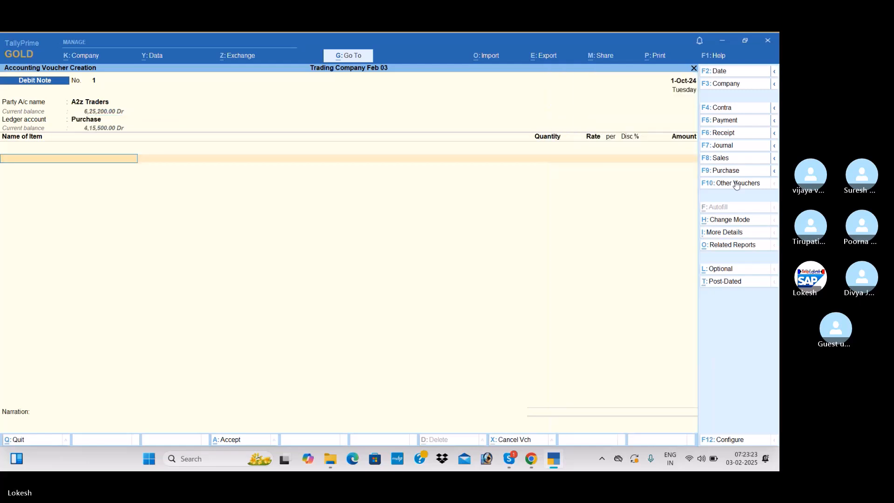
Add 10 nos of Low Capacity Stabilizers at a rate of 400 to the debit note
{"action": "type", "text": "l"}
{"action": "key", "text": "Return"}
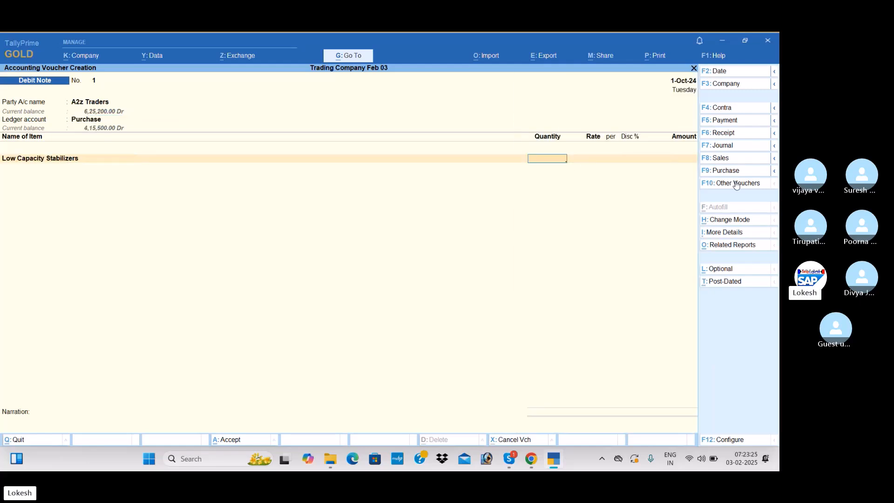
{"action": "type", "text": "10"}
{"action": "key", "text": "Return"}
{"action": "key", "text": "Return"}
{"action": "key", "text": "Return"}
{"action": "key", "text": "Return"}
{"action": "key", "text": "Return"}
Add the CGST and SGST ledgers with their calculated amounts to the A2z Traders debit note
{"action": "type", "text": "cg"}
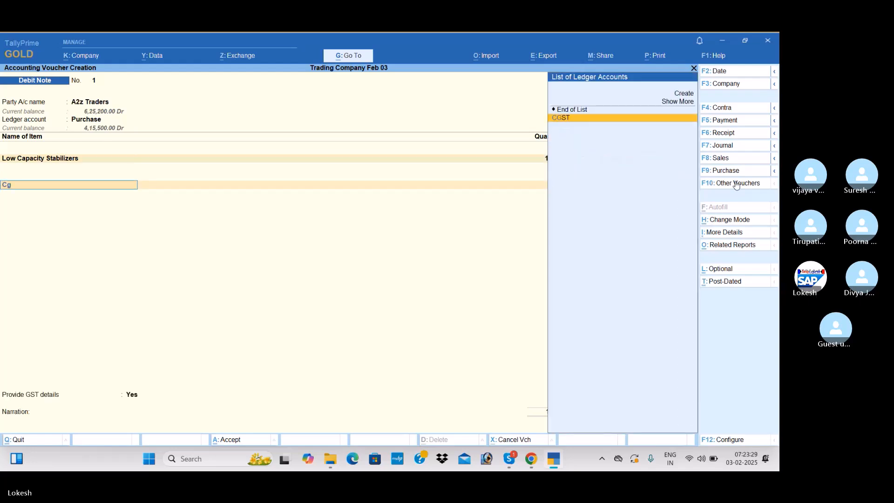
{"action": "key", "text": "Return"}
{"action": "key", "text": "Return"}
{"action": "type", "text": "sg"}
{"action": "key", "text": "Return"}
{"action": "key", "text": "Return"}
{"action": "key", "text": "Return"}
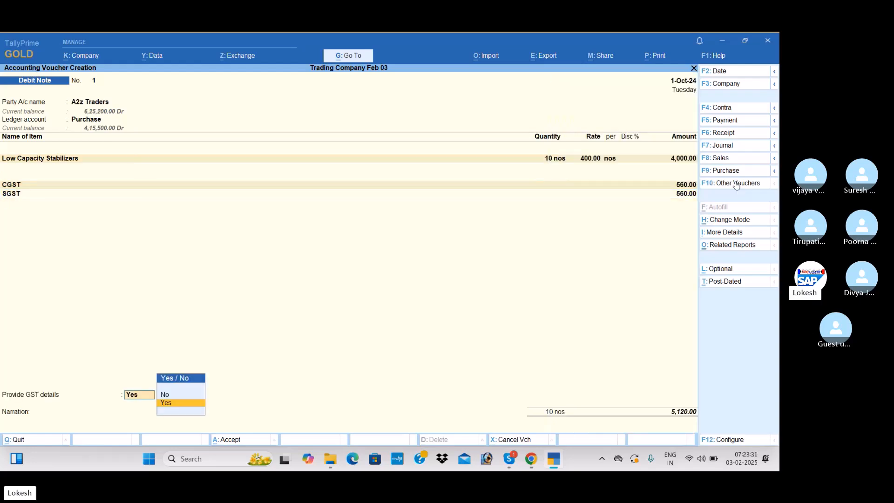
Set Provide GST details to No and save the A2z Traders debit note without a narration
{"action": "key", "text": "n"}
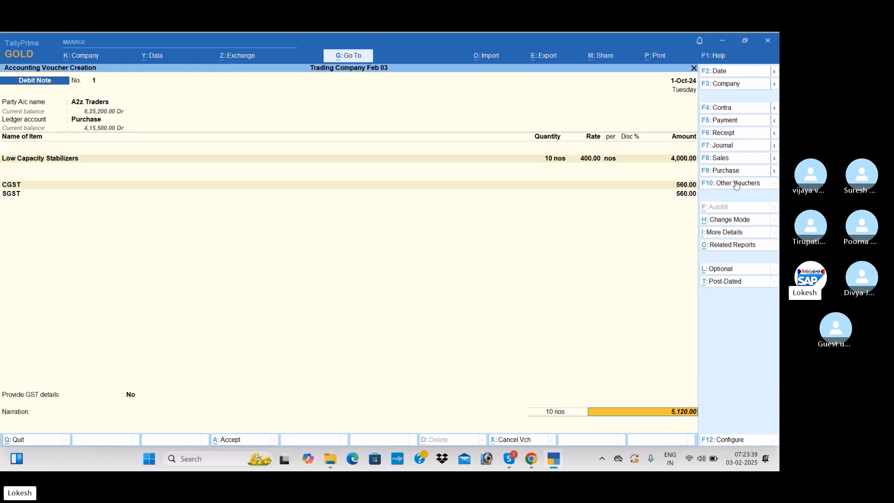
{"action": "key", "text": "Return"}
{"action": "key", "text": "Return"}
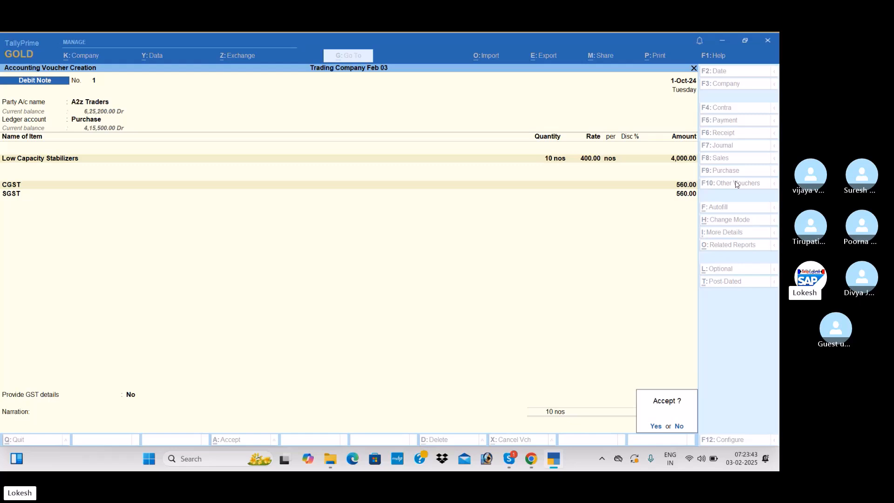
{"action": "key", "text": "Return"}
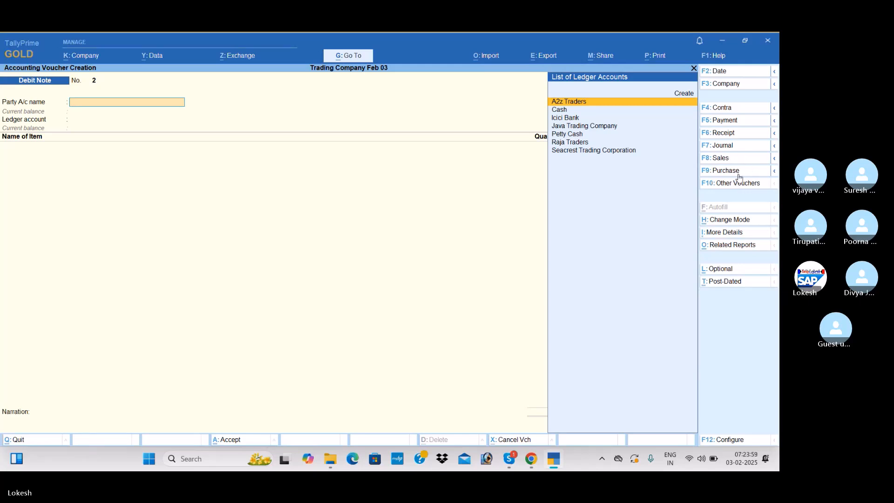
Start a Credit Note voucher for party Java Trading Company with Sales as the ledger account
{"action": "left_click", "coordinate": [740, 183]}
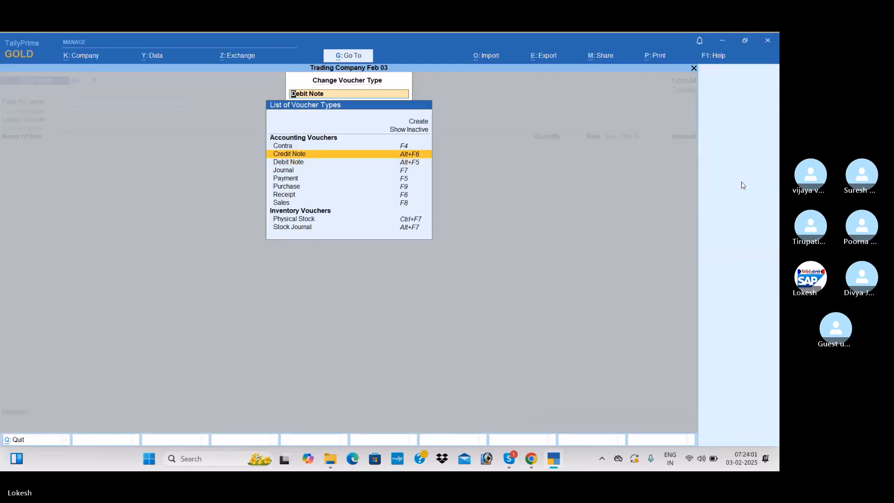
{"action": "key", "text": "Return"}
{"action": "type", "text": "J"}
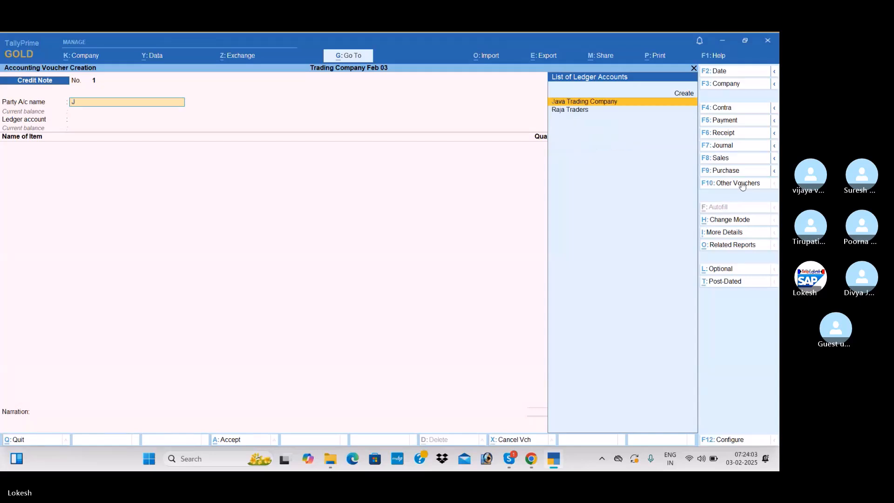
{"action": "key", "text": "Return"}
{"action": "key", "text": "ctrl+a"}
{"action": "type", "text": "A"}
{"action": "key", "text": "Down"}
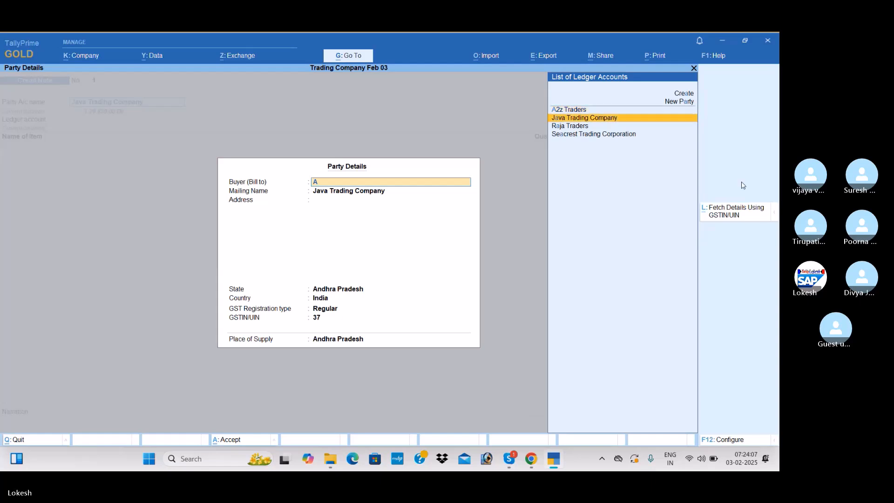
{"action": "key", "text": "Return"}
{"action": "key", "text": "ctrl+a"}
{"action": "key", "text": "Return"}
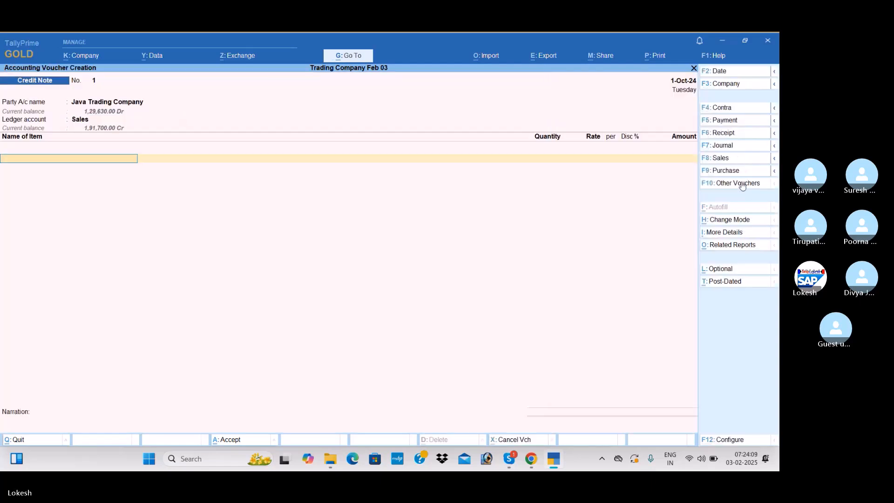
Add 15 nos of High Capacity Stabilizers at a rate of 700 to the credit note
{"action": "key", "text": "Return"}
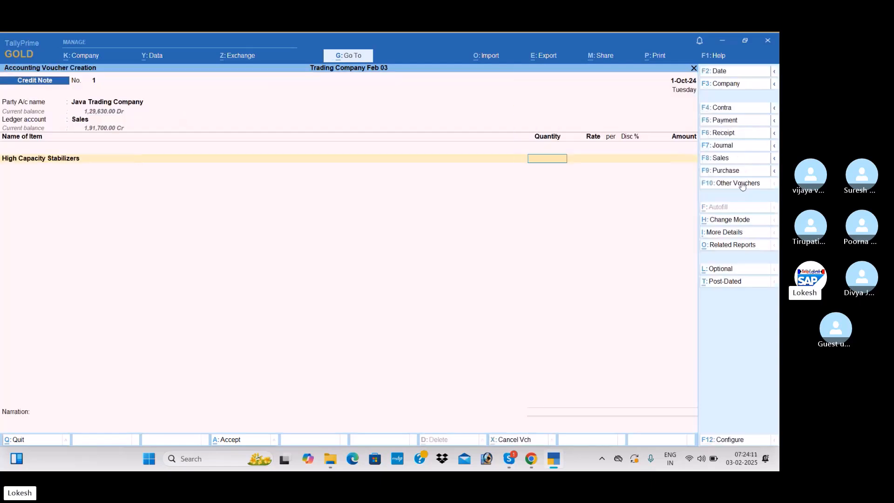
{"action": "type", "text": "15"}
{"action": "key", "text": "Return"}
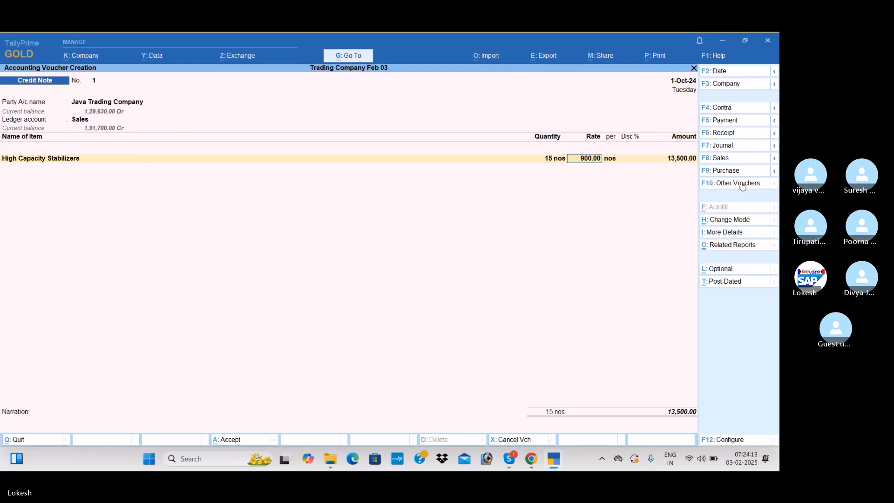
{"action": "type", "text": "700"}
{"action": "key", "text": "Return"}
{"action": "key", "text": "Return"}
{"action": "key", "text": "Return"}
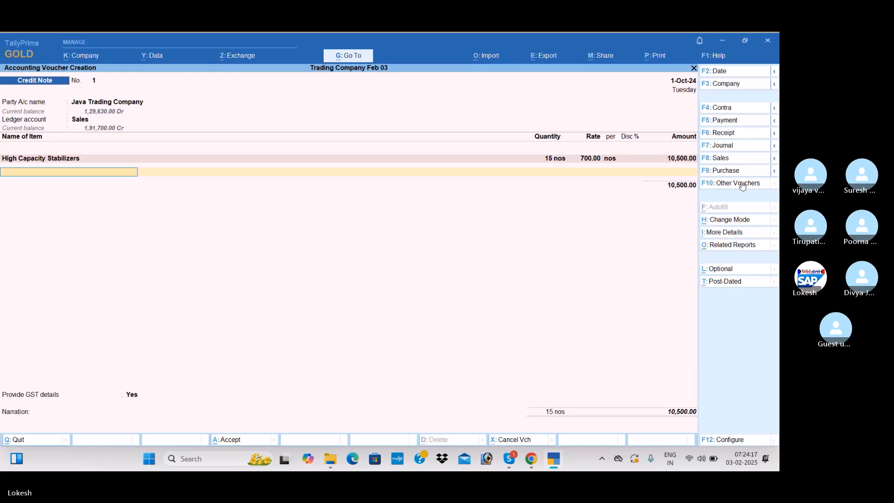
Add 10 nos of Submersible Pumps at a rate of 2,300 as the credit note's second item
{"action": "type", "text": "su"}
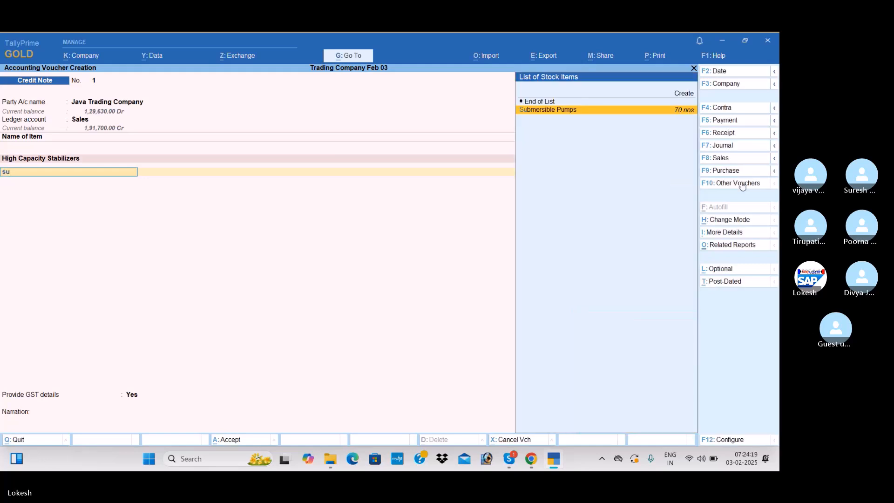
{"action": "key", "text": "Return"}
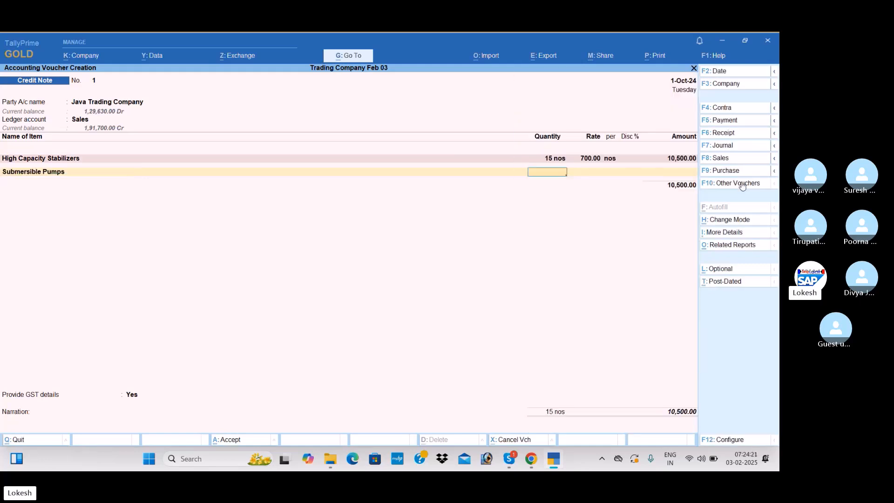
{"action": "type", "text": "10"}
{"action": "key", "text": "Return"}
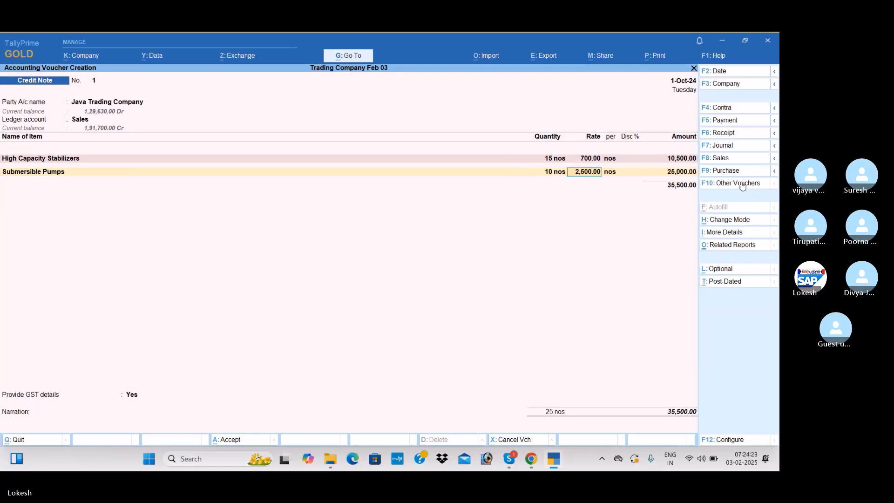
{"action": "type", "text": "2,300"}
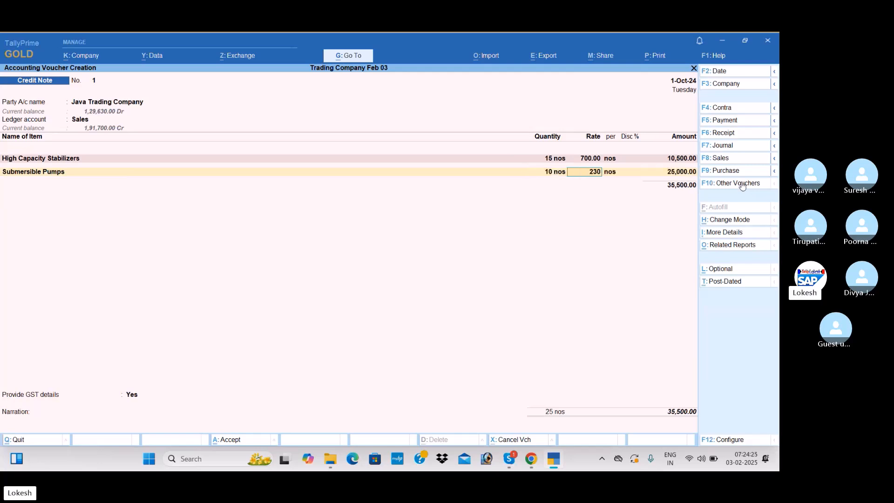
{"action": "key", "text": "Return"}
End the item list and add the CGST and SGST ledgers with their calculated amounts to the Java Trading Company credit note
{"action": "key", "text": "Return"}
{"action": "key", "text": "Return"}
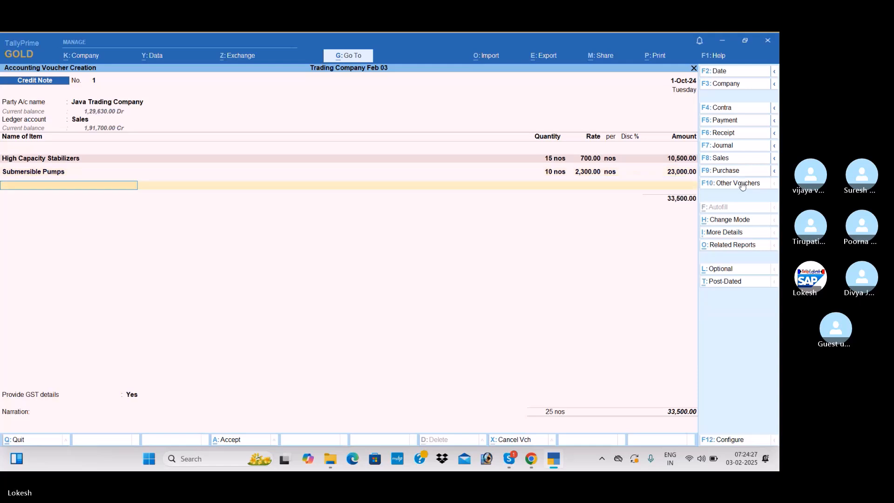
{"action": "key", "text": "Return"}
{"action": "type", "text": "CGST"}
{"action": "key", "text": "Return"}
{"action": "key", "text": "Return"}
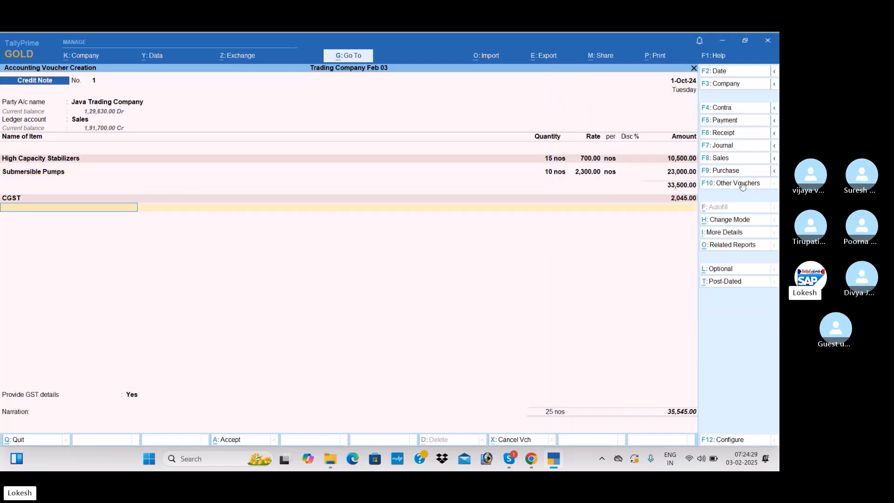
{"action": "type", "text": "SGST"}
{"action": "key", "text": "Return"}
Set Provide GST details to No and save the Java Trading Company credit note without a narration
{"action": "key", "text": "Return"}
{"action": "key", "text": "Return"}
{"action": "type", "text": "n"}
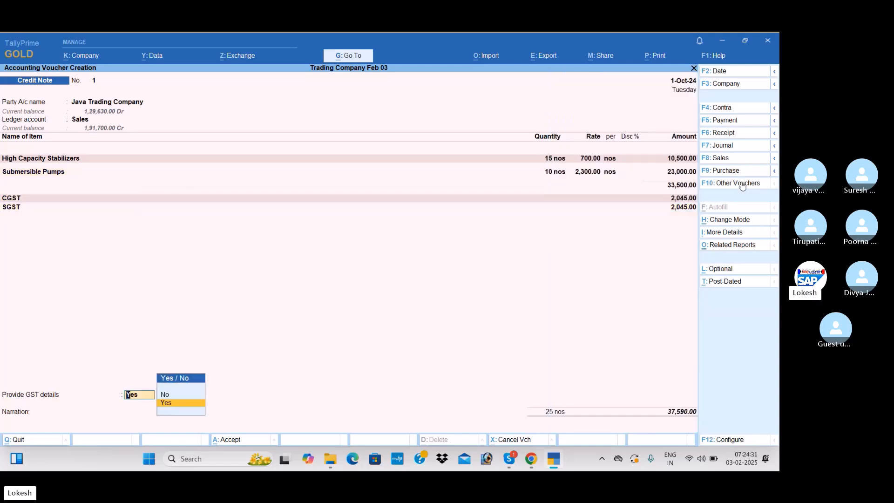
{"action": "key", "text": "Return"}
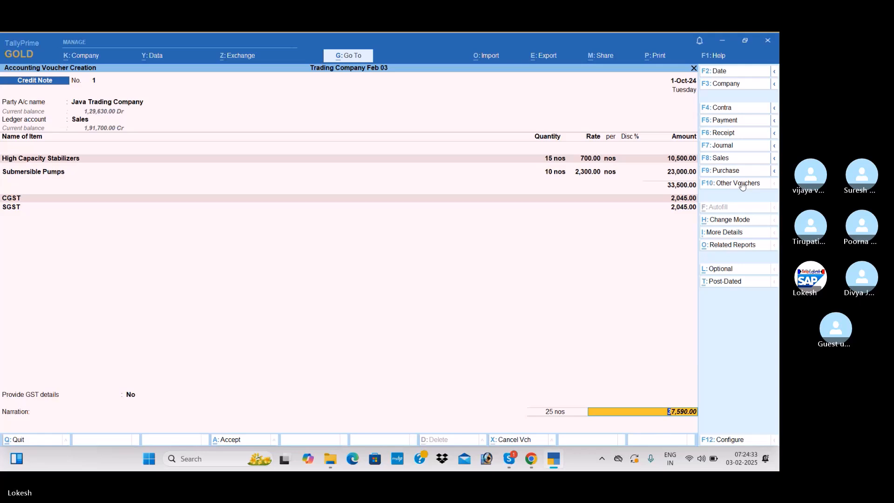
{"action": "key", "text": "Return"}
{"action": "key", "text": "Return"}
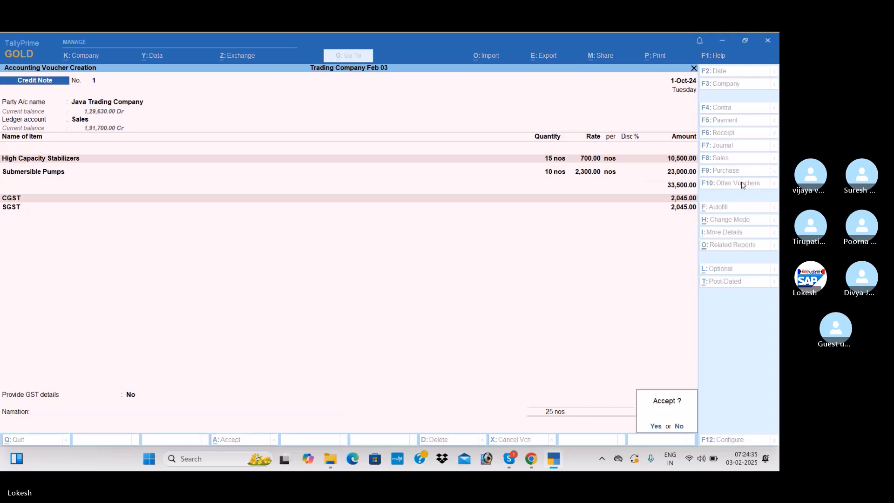
{"action": "key", "text": "Return"}
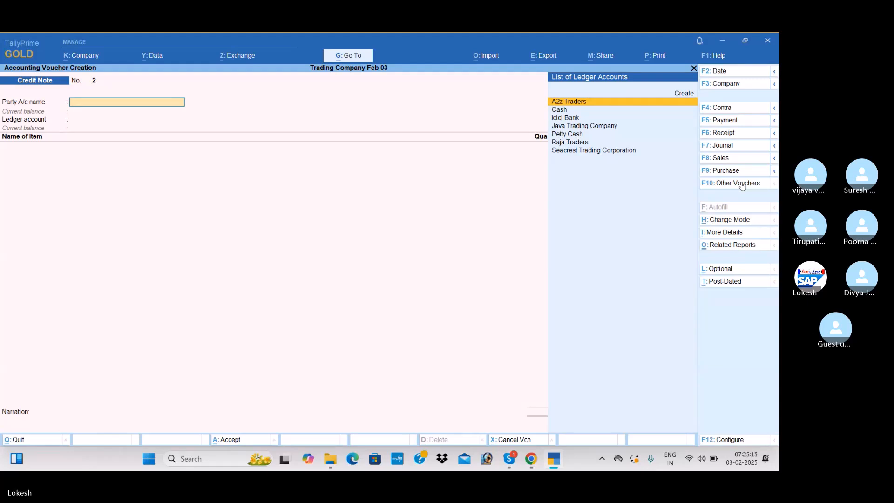
Start a journal voucher and debit 3,500 to a new Rent ledger created under Indirect Expenses
{"action": "left_click", "coordinate": [743, 149]}
{"action": "type", "text": "Re"}
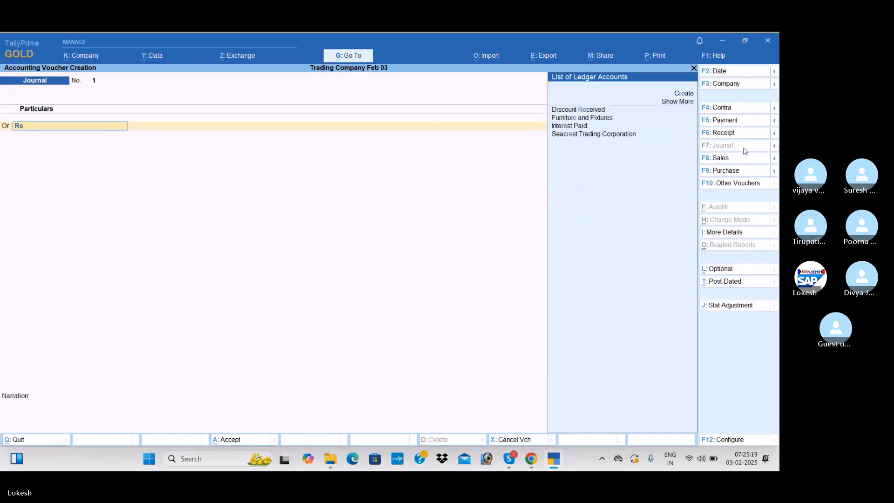
{"action": "key", "text": "alt+c"}
{"action": "type", "text": "Rent"}
{"action": "key", "text": "Return"}
{"action": "type", "text": "Ind"}
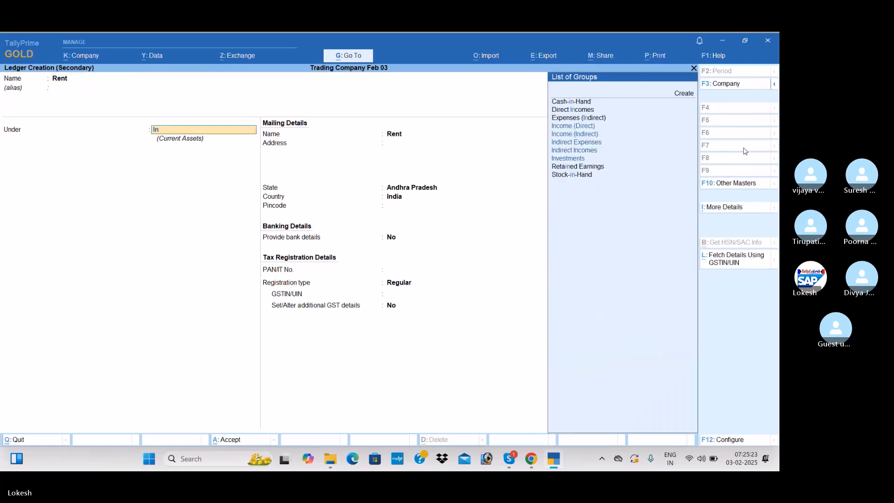
{"action": "key", "text": "Down"}
{"action": "key", "text": "Down"}
{"action": "key", "text": "Return"}
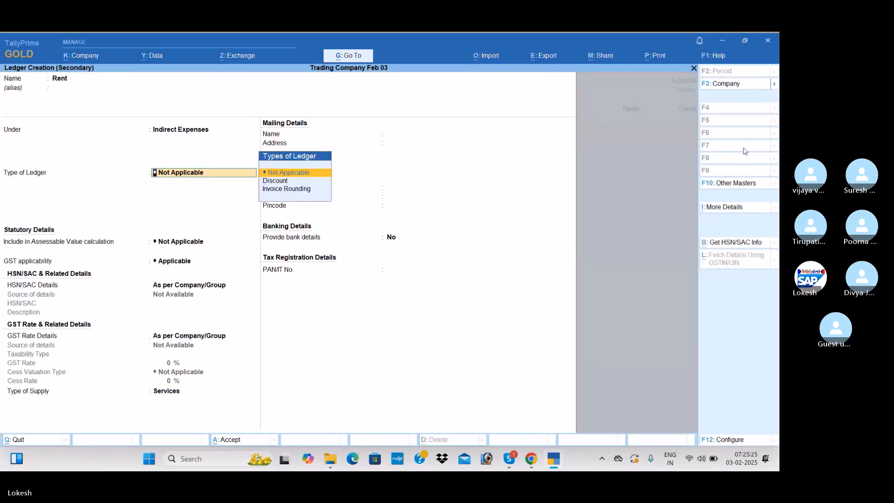
{"action": "key", "text": "ctrl+a"}
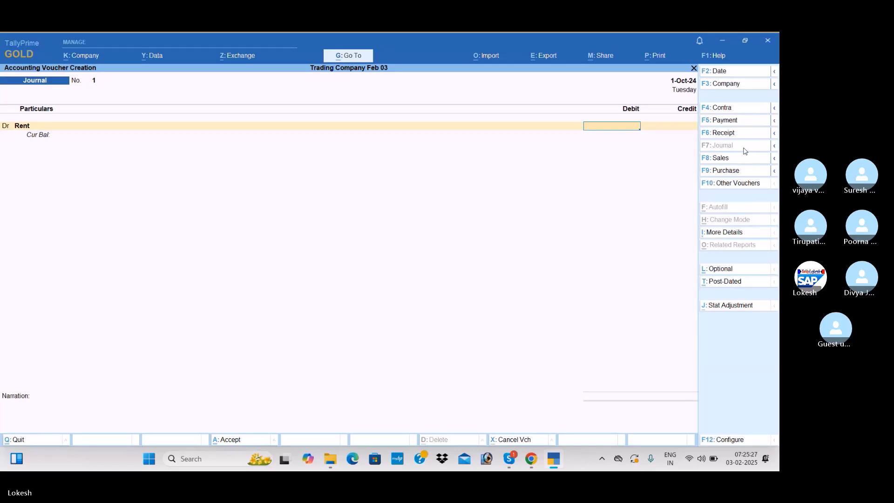
{"action": "type", "text": "3500"}
{"action": "key", "text": "Return"}
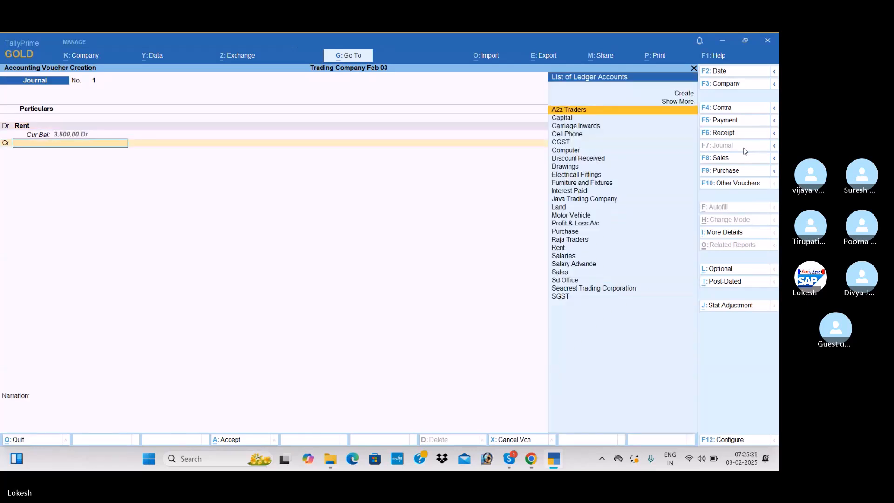
Create the Rent Payable ledger under Provisions, credit it with 3,500 and save the rent journal without a narration
{"action": "key", "text": "alt+c"}
{"action": "type", "text": "Rent Payable"}
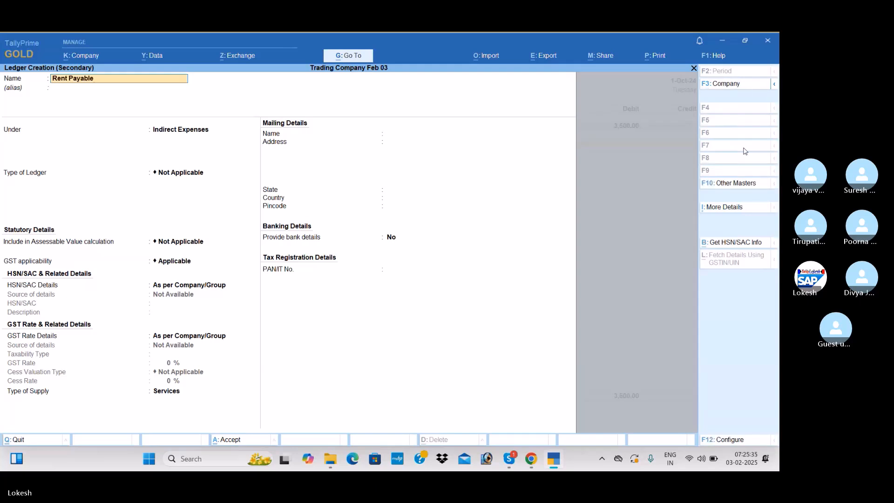
{"action": "key", "text": "Return"}
{"action": "type", "text": "Provisions"}
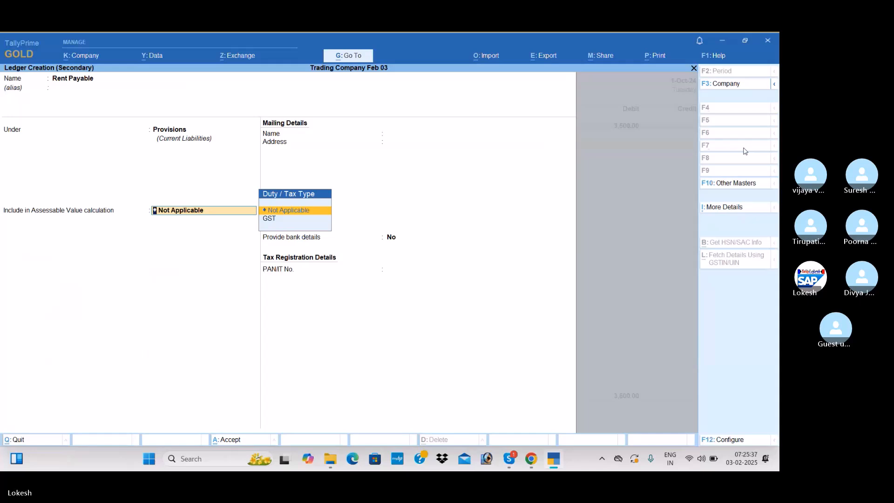
{"action": "key", "text": "ctrl+a"}
{"action": "key", "text": "Return"}
{"action": "key", "text": "Return"}
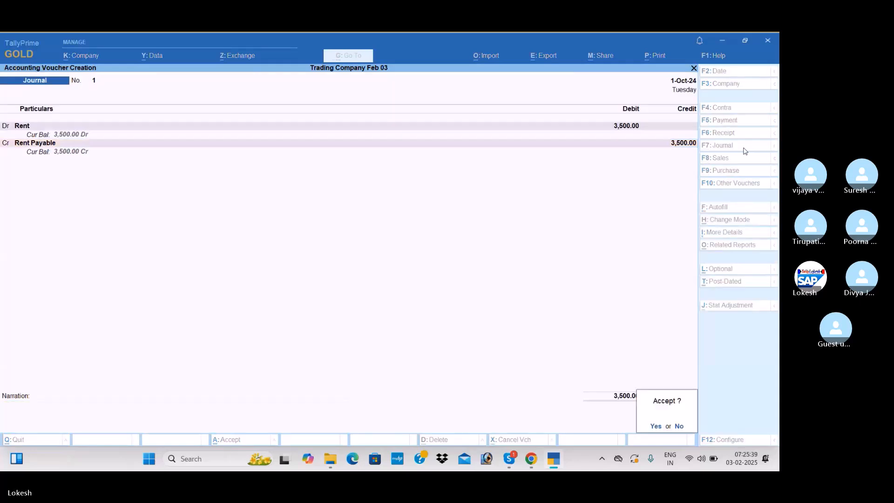
{"action": "key", "text": "Return"}
Debit the Salaries ledger with 11,500 in the second journal voucher
{"action": "type", "text": "Sa"}
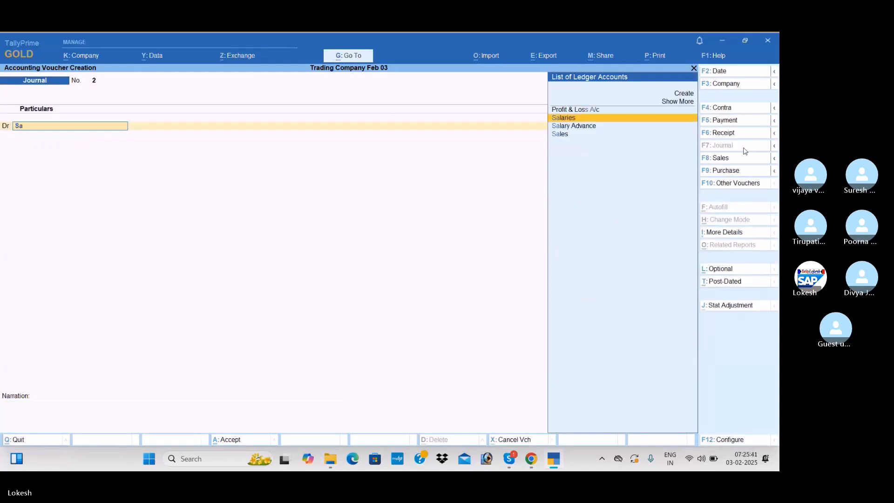
{"action": "key", "text": "Return"}
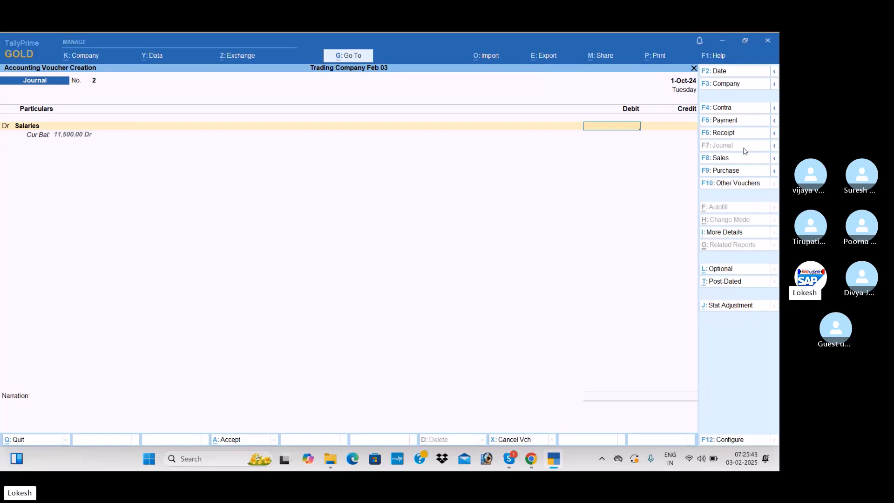
{"action": "type", "text": "11500"}
{"action": "key", "text": "Return"}
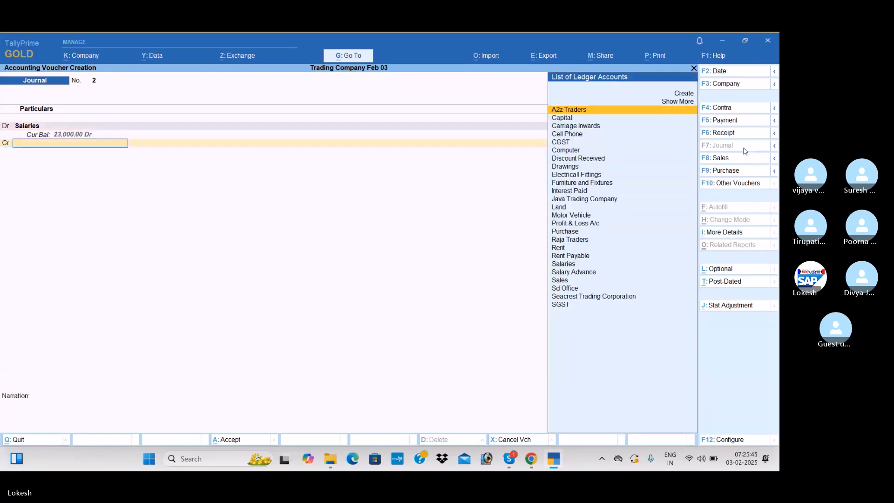
Create the Salary Payable ledger under Provisions, credit it with 11,500 and save the salary journal without a narration
{"action": "key", "text": "alt+c"}
{"action": "type", "text": "Sal"}
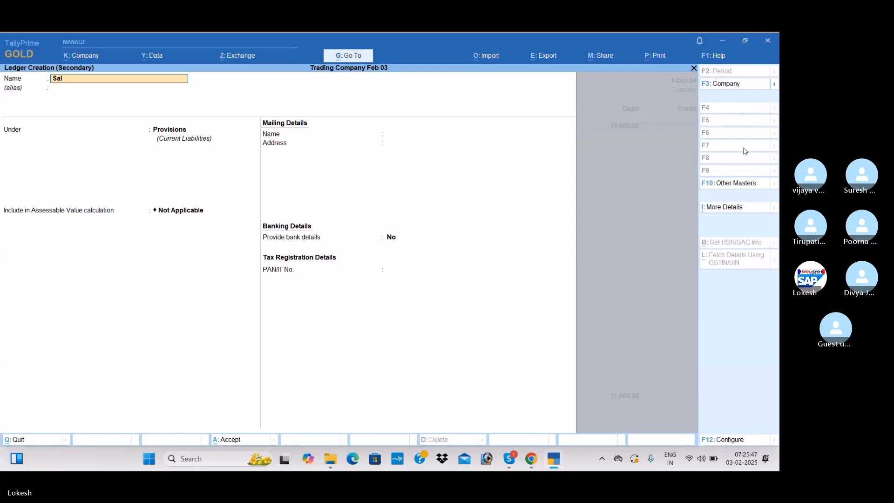
{"action": "type", "text": "ary Payable"}
{"action": "key", "text": "Return"}
{"action": "key", "text": "Return"}
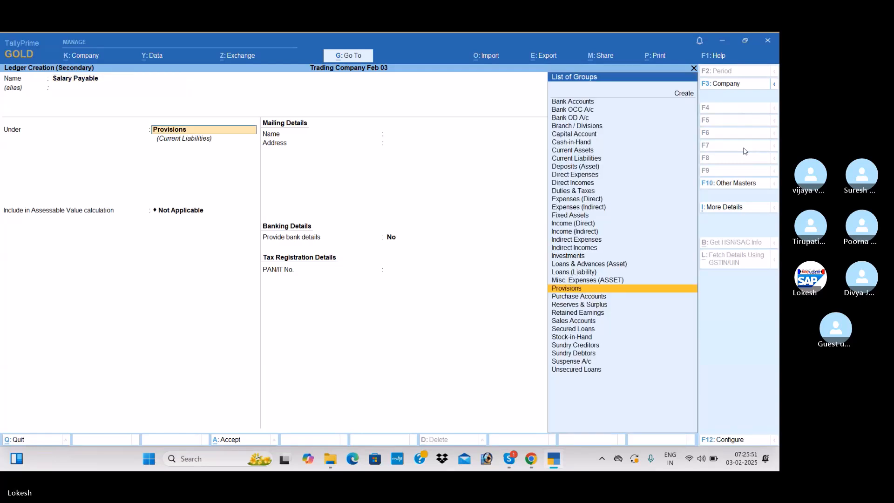
{"action": "key", "text": "ctrl+a"}
{"action": "key", "text": "Return"}
{"action": "key", "text": "Return"}
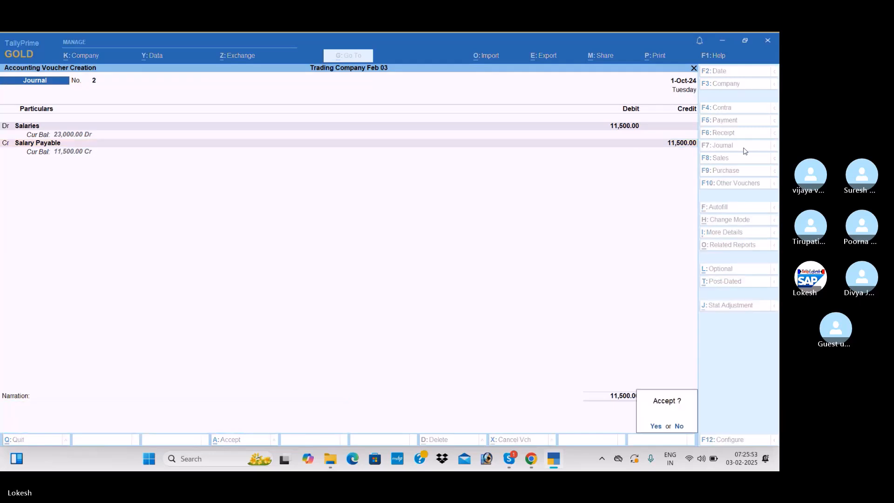
{"action": "key", "text": "Return"}
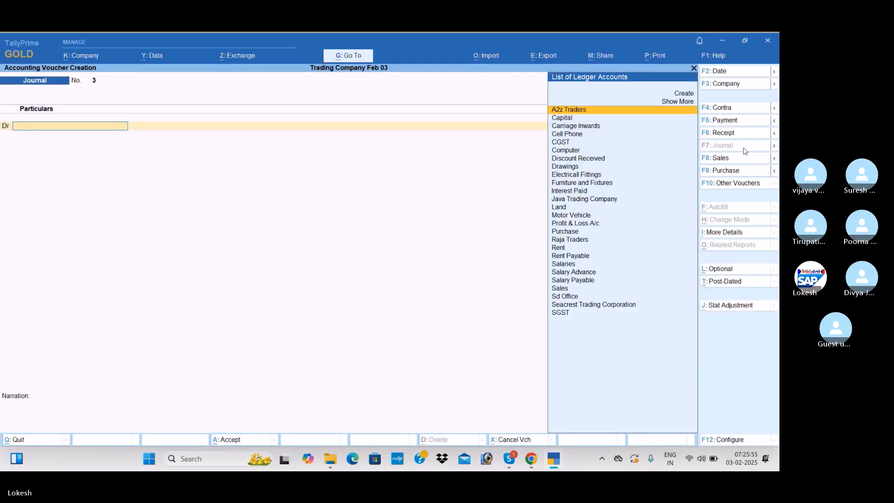
Create the Electrical Exp ledger under Indirect Expenses and debit it with 500 in the third journal voucher
{"action": "type", "text": "El"}
{"action": "key", "text": "alt+c"}
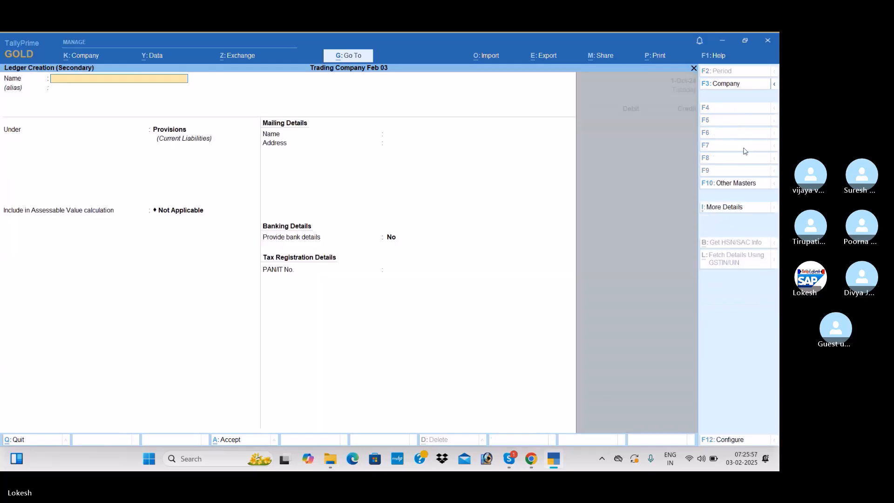
{"action": "type", "text": "Electrical ex"}
{"action": "key", "text": "Return"}
{"action": "key", "text": "Return"}
{"action": "type", "text": "Ind"}
{"action": "key", "text": "Down"}
{"action": "key", "text": "Down"}
{"action": "key", "text": "Return"}
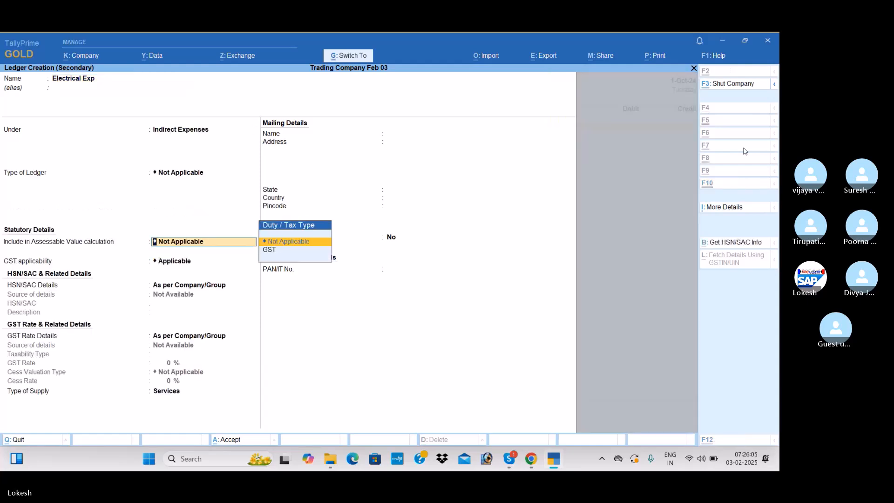
{"action": "key", "text": "ctrl+a"}
{"action": "type", "text": "500"}
{"action": "key", "text": "Return"}
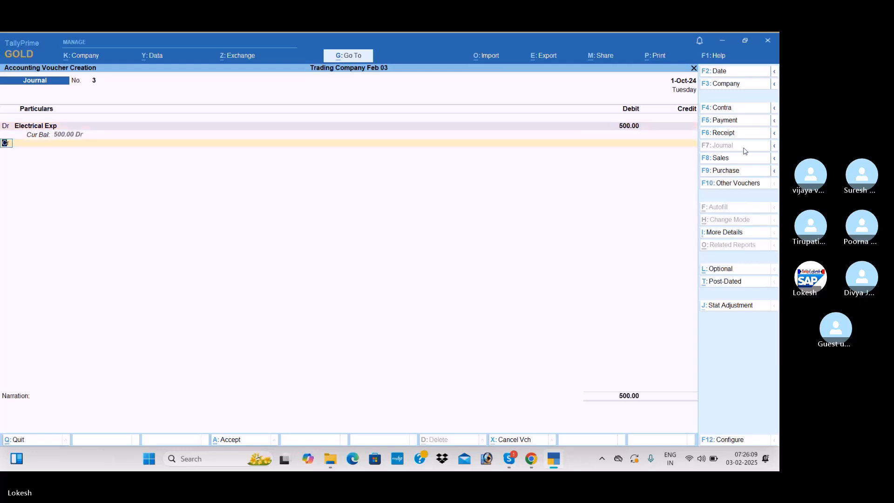
Create the Electrical Exp Payable ledger under Provisions, credit it with 500 and save the electrical expense journal without a narration
{"action": "key", "text": "Return"}
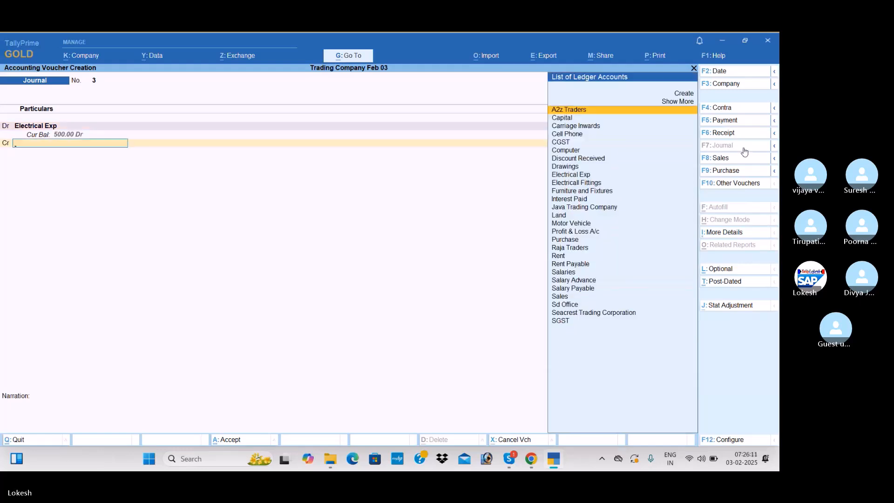
{"action": "key", "text": "alt+c"}
{"action": "type", "text": "Electrical exp Payable"}
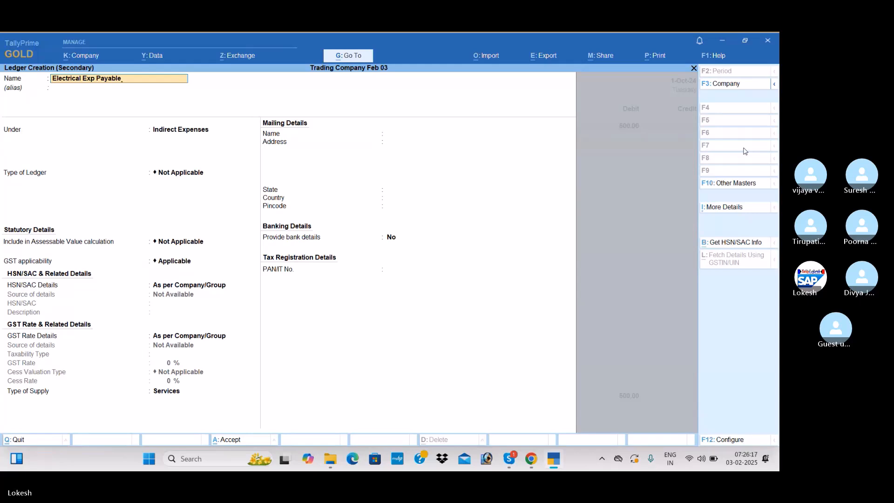
{"action": "key", "text": "Return"}
{"action": "type", "text": "Pr"}
{"action": "key", "text": "Return"}
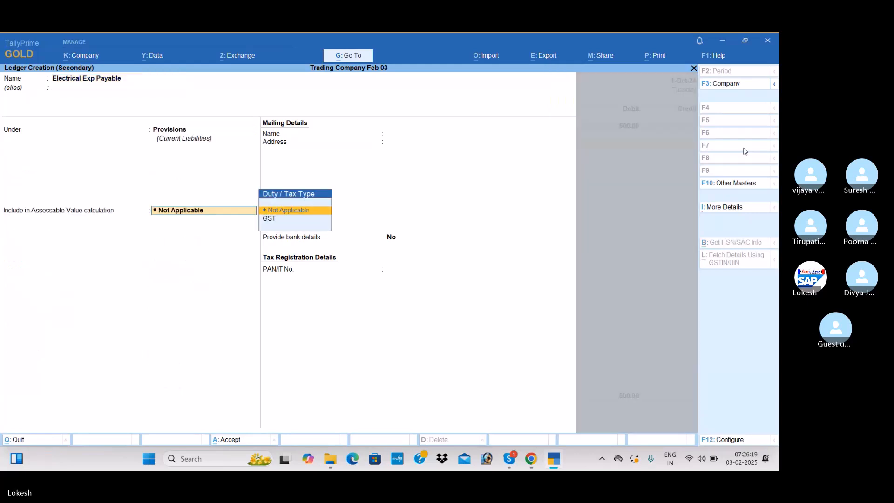
{"action": "key", "text": "ctrl+a"}
{"action": "key", "text": "Return"}
{"action": "key", "text": "Return"}
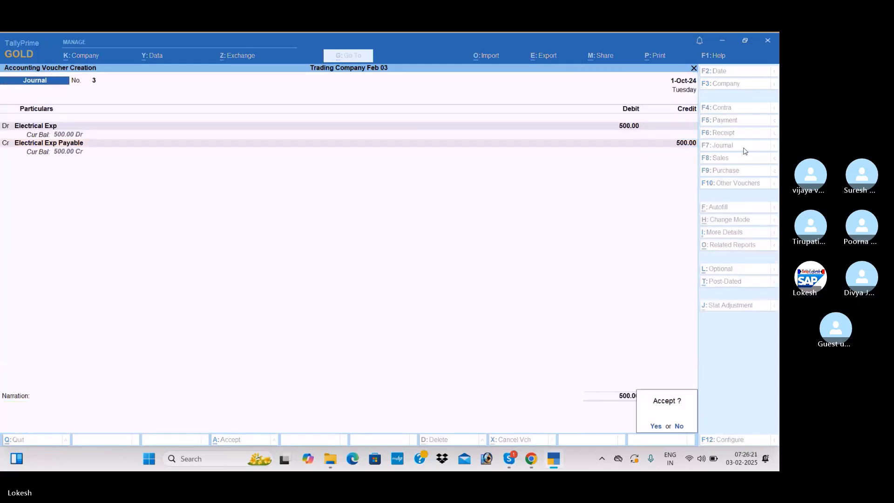
{"action": "key", "text": "Return"}
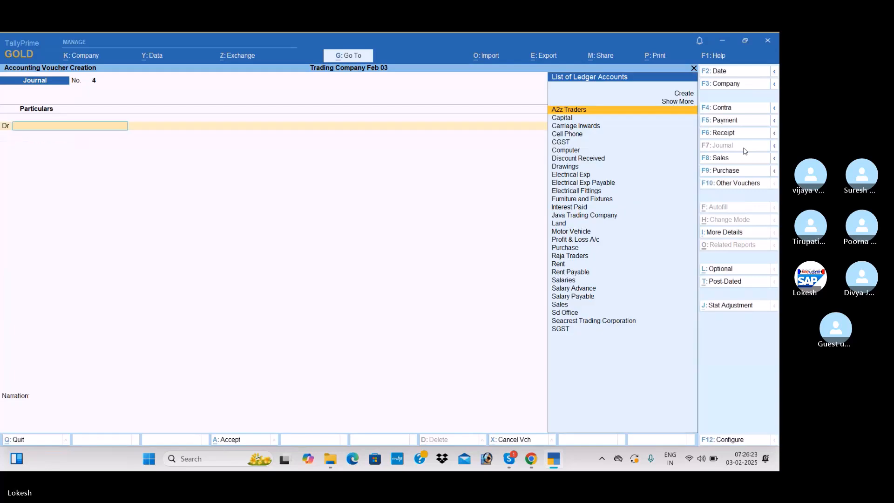
Create the Depreciation ledger under Indirect Expenses and debit it with 37,300 in the fourth journal voucher
{"action": "key", "text": "alt+c"}
{"action": "type", "text": "Dep"}
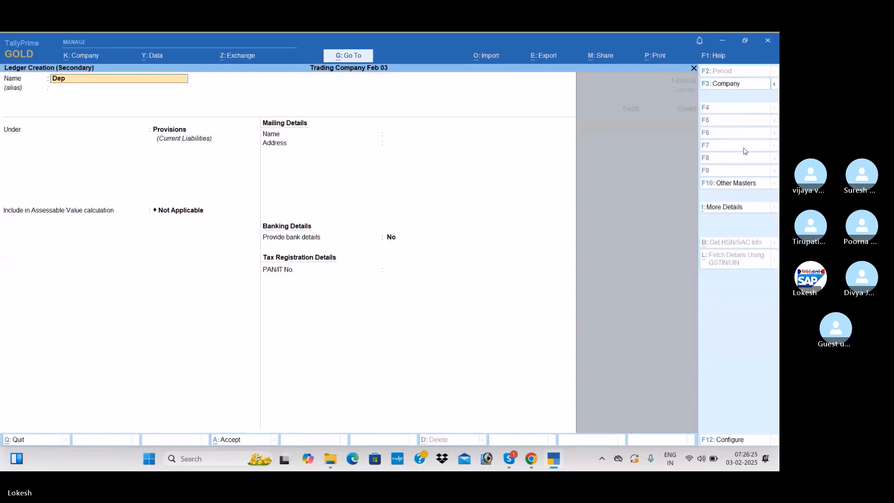
{"action": "type", "text": "reciatio"}
{"action": "key", "text": "Return"}
{"action": "key", "text": "Return"}
{"action": "type", "text": "Ind"}
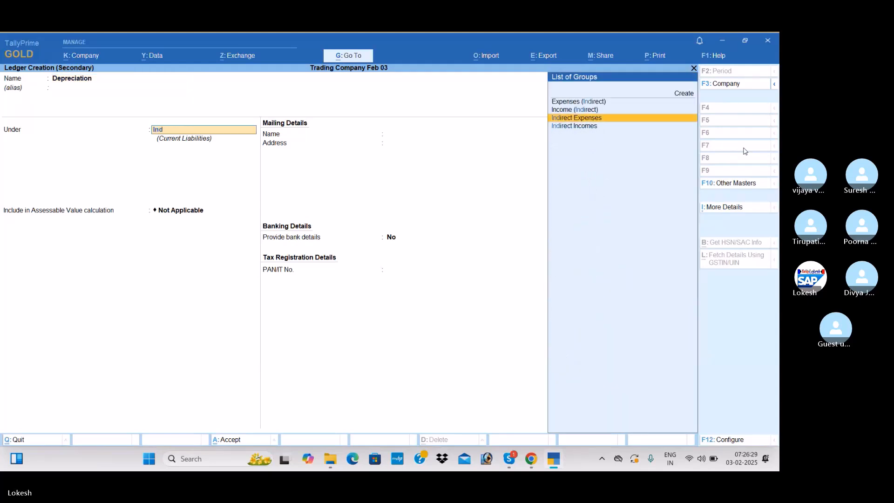
{"action": "key", "text": "Return"}
{"action": "key", "text": "ctrl+a"}
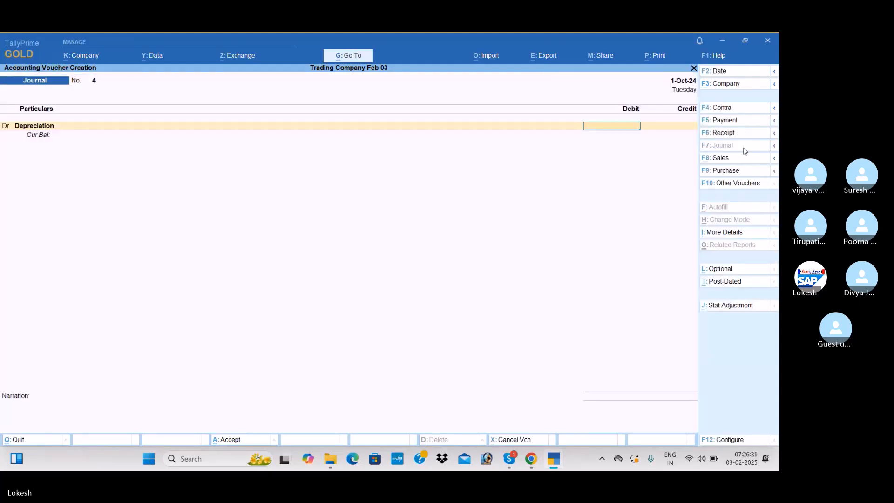
{"action": "type", "text": "37300"}
{"action": "key", "text": "Return"}
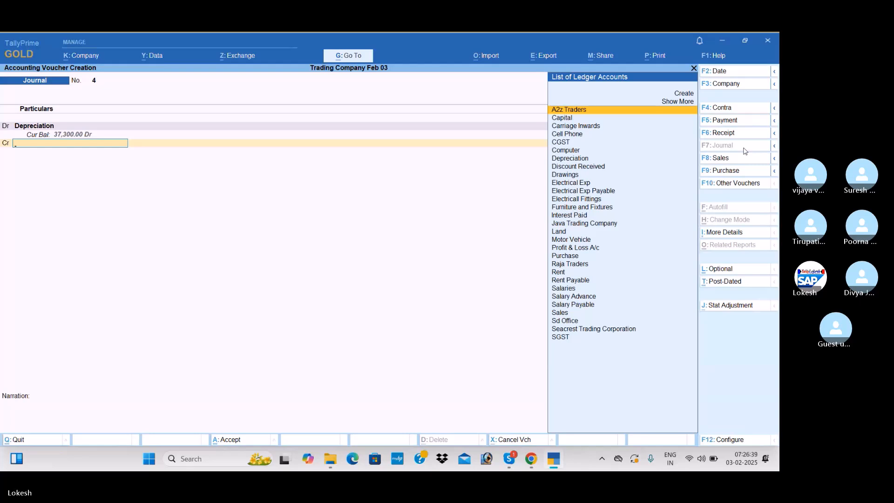
Credit the Cell Phone ledger with 1,800 in the depreciation journal
{"action": "type", "text": "Ce"}
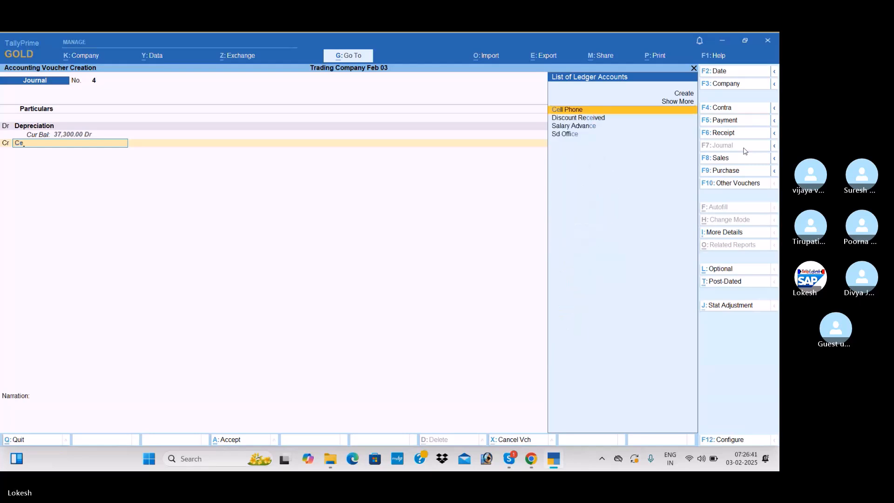
{"action": "key", "text": "Return"}
{"action": "type", "text": "1800"}
{"action": "key", "text": "Return"}
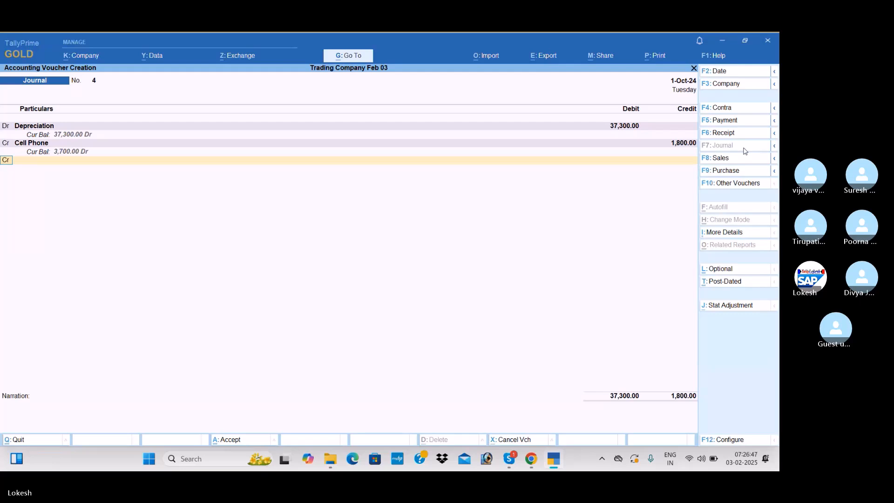
Add a credit of 15,000 to the Computer ledger in the depreciation journal
{"action": "type", "text": "c"}
{"action": "key", "text": "BackSpace"}
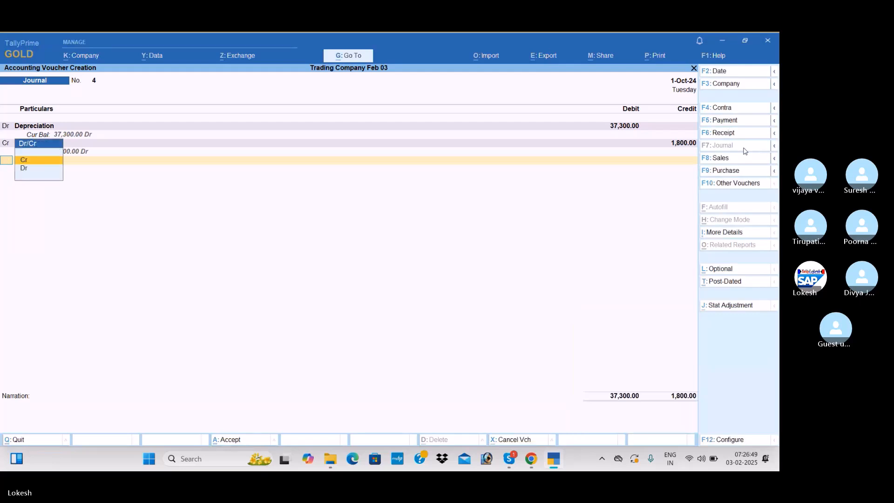
{"action": "key", "text": "Return"}
{"action": "type", "text": "Co"}
{"action": "key", "text": "Return"}
{"action": "type", "text": "15000"}
{"action": "key", "text": "Return"}
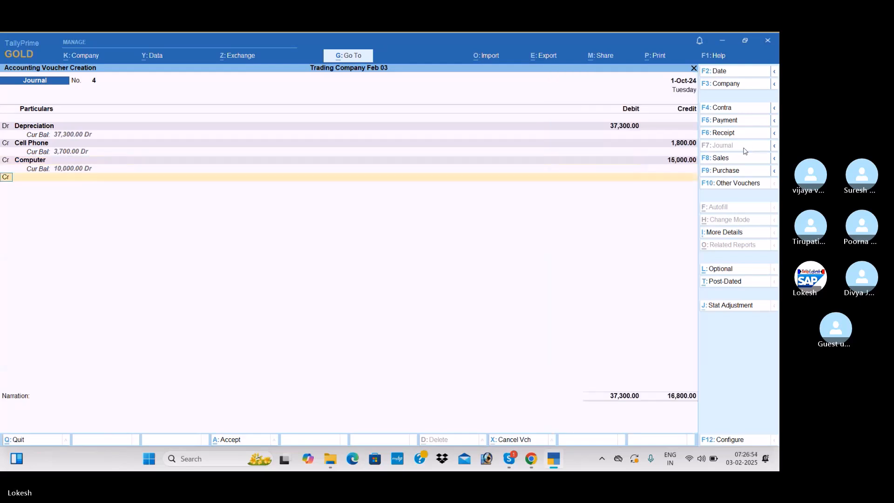
Credit the Electricall Fittings ledger with 500 as the depreciation journal's third credit entry
{"action": "key", "text": "Return"}
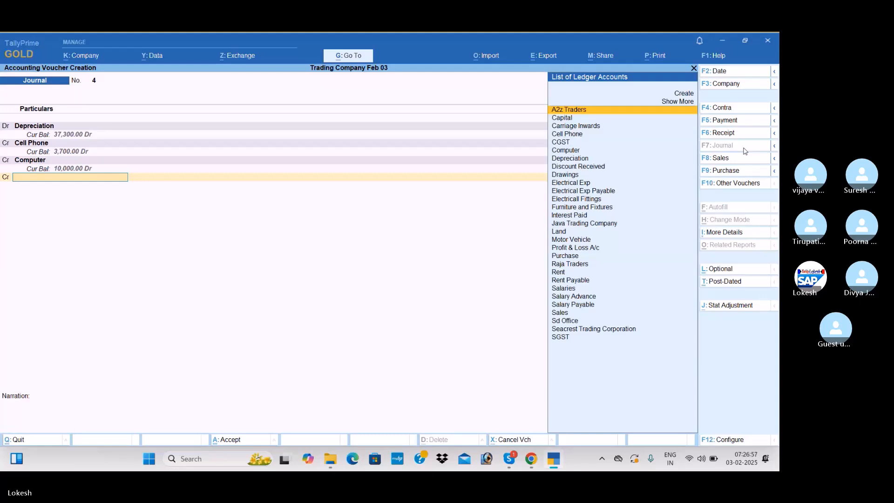
{"action": "type", "text": "El"}
{"action": "key", "text": "Down"}
{"action": "key", "text": "Down"}
{"action": "key", "text": "Down"}
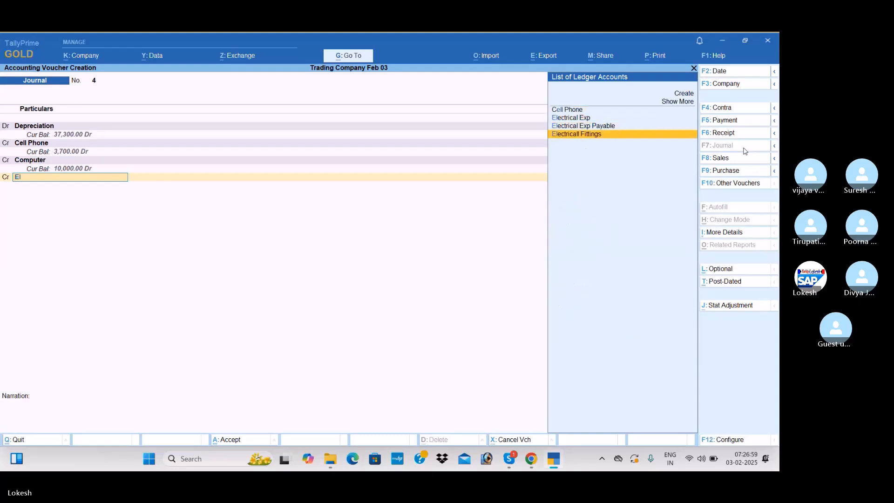
{"action": "key", "text": "Return"}
{"action": "type", "text": "500"}
{"action": "key", "text": "Return"}
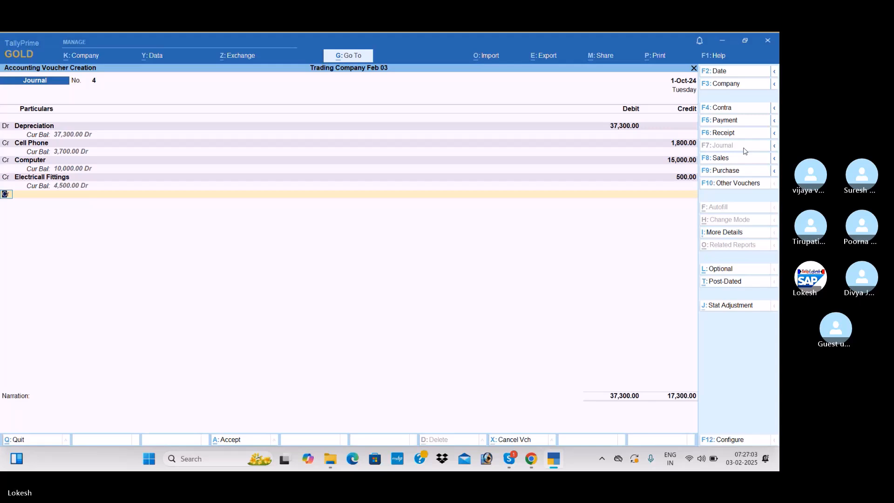
Credit the Furniture and Fixtures ledger with 15,000 in the depreciation journal
{"action": "key", "text": "f"}
{"action": "key", "text": "Return"}
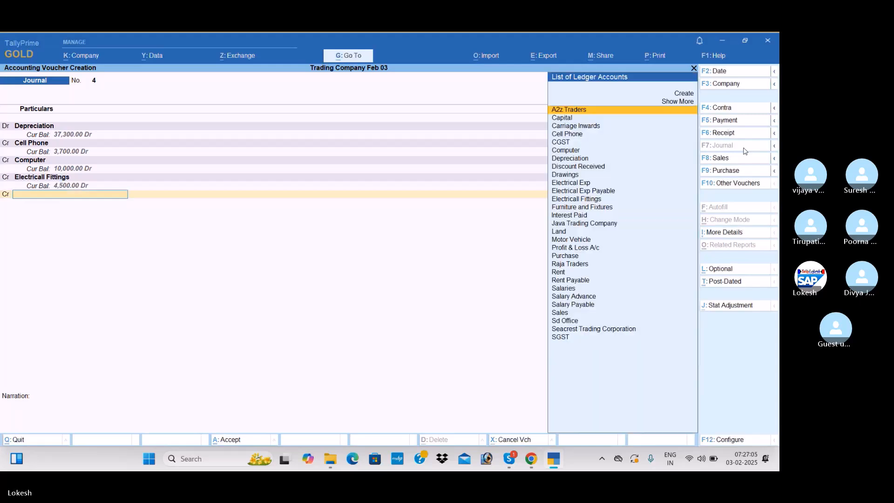
{"action": "type", "text": "fur"}
{"action": "key", "text": "Return"}
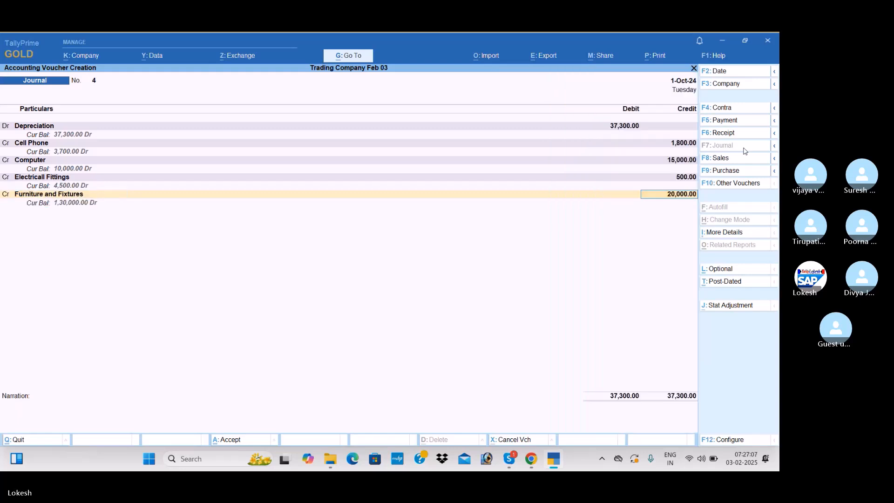
{"action": "type", "text": "1500"}
{"action": "key", "text": "Return"}
Credit the Motor Vehicle ledger with 5,000 and save the depreciation journal without a narration
{"action": "key", "text": "Return"}
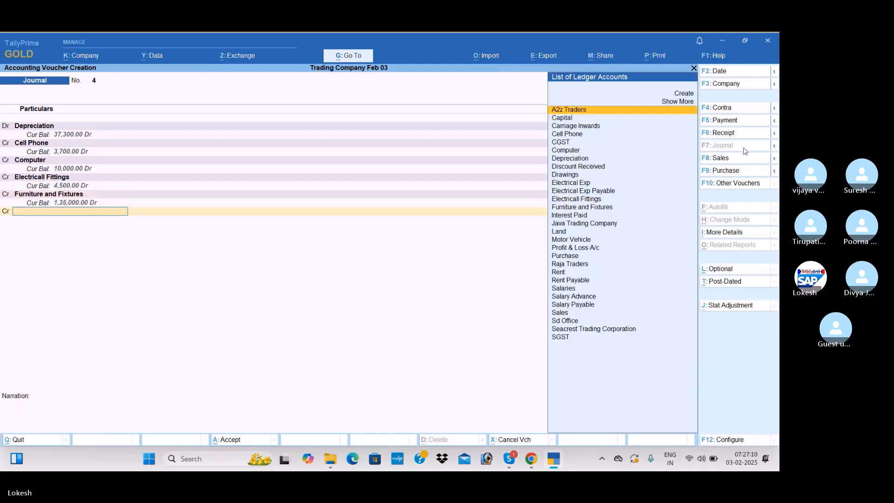
{"action": "type", "text": "mot"}
{"action": "key", "text": "Return"}
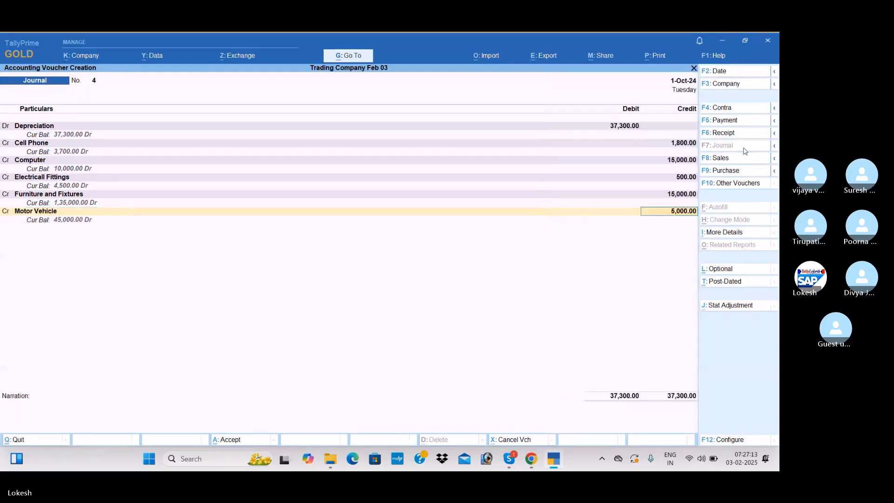
{"action": "type", "text": "5000"}
{"action": "key", "text": "Return"}
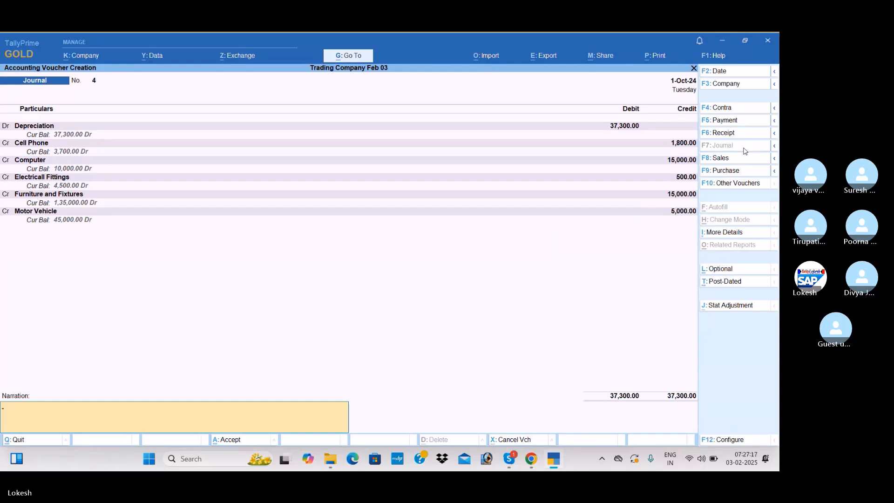
{"action": "key", "text": "Return"}
{"action": "key", "text": "Return"}
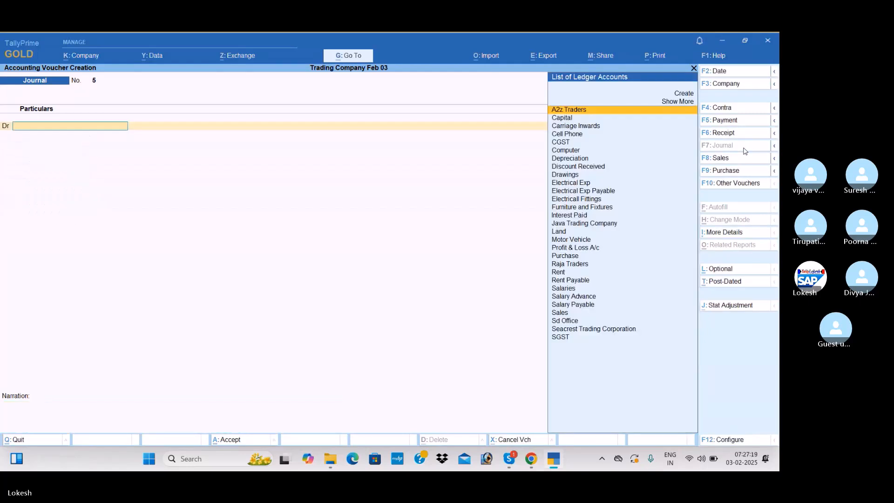
Create the Insurance Exp ledger under Indirect Expenses and debit it with 1,800 in the fifth journal voucher
{"action": "key", "text": "alt+c"}
{"action": "type", "text": "Insu"}
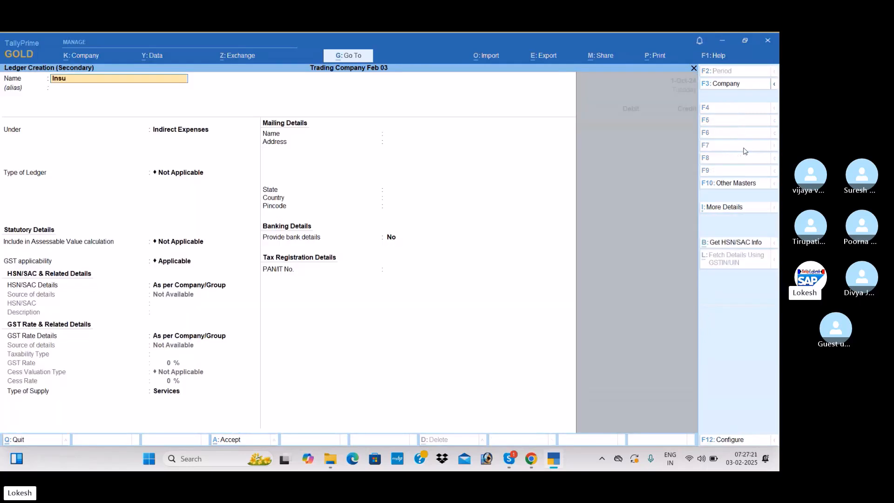
{"action": "type", "text": "rance Exp"}
{"action": "key", "text": "Return"}
{"action": "key", "text": "ctrl+a"}
{"action": "type", "text": "1800"}
{"action": "key", "text": "Return"}
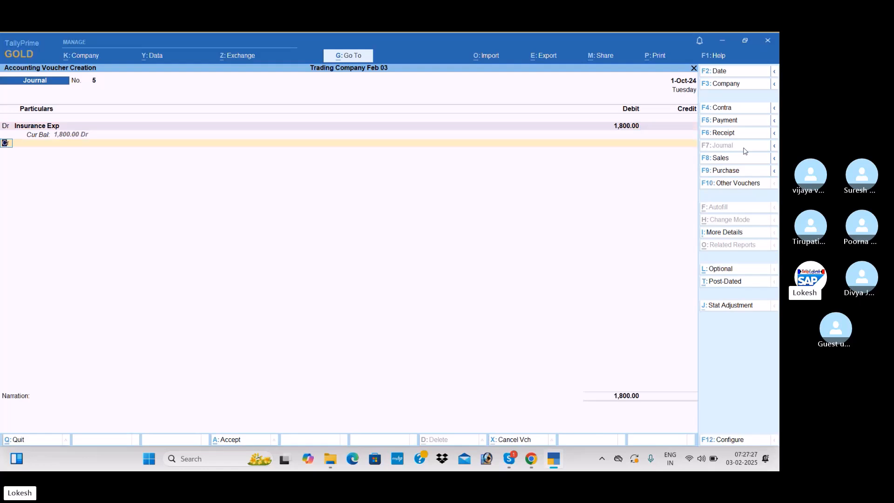
Create the Prepaid Insurance ledger under Current Assets as the credit account of the insurance journal
{"action": "key", "text": "alt+c"}
{"action": "type", "text": "Prepaid Isn"}
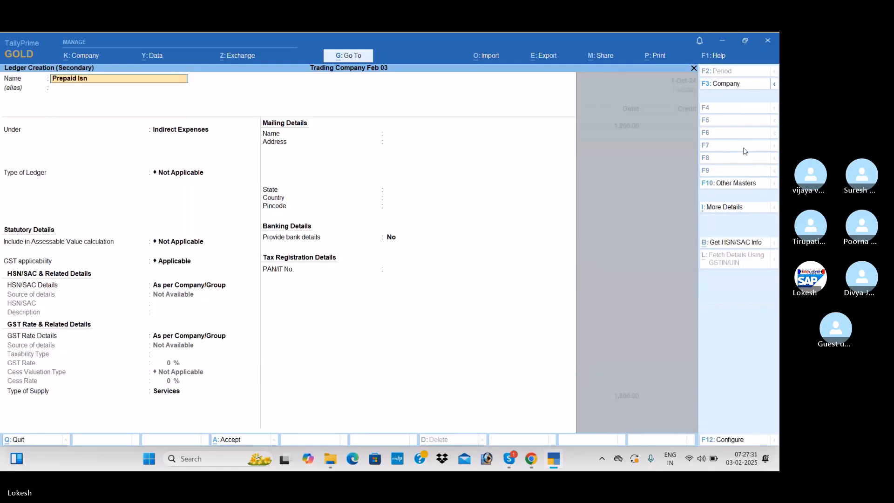
{"action": "key", "text": "BackSpace"}
{"action": "key", "text": "BackSpace"}
{"action": "type", "text": "nsurance"}
{"action": "key", "text": "Return"}
{"action": "type", "text": "Cu"}
{"action": "key", "text": "Return"}
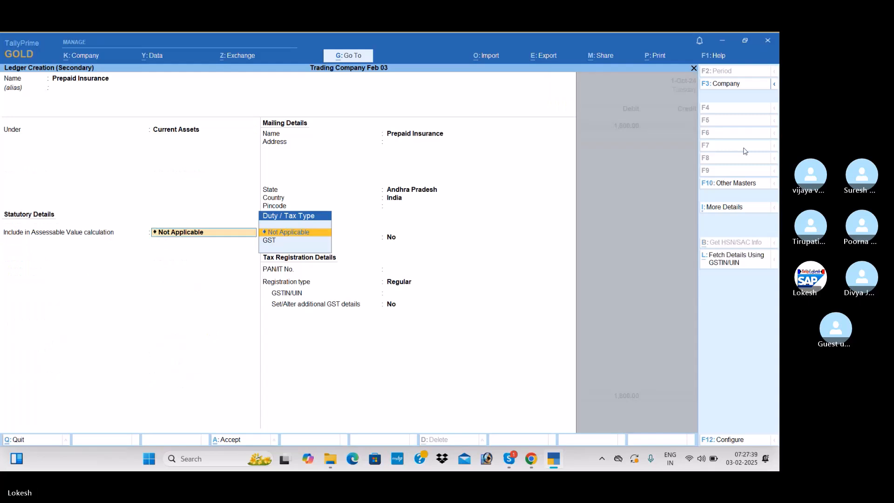
{"action": "key", "text": "Return"}
{"action": "key", "text": "ctrl+a"}
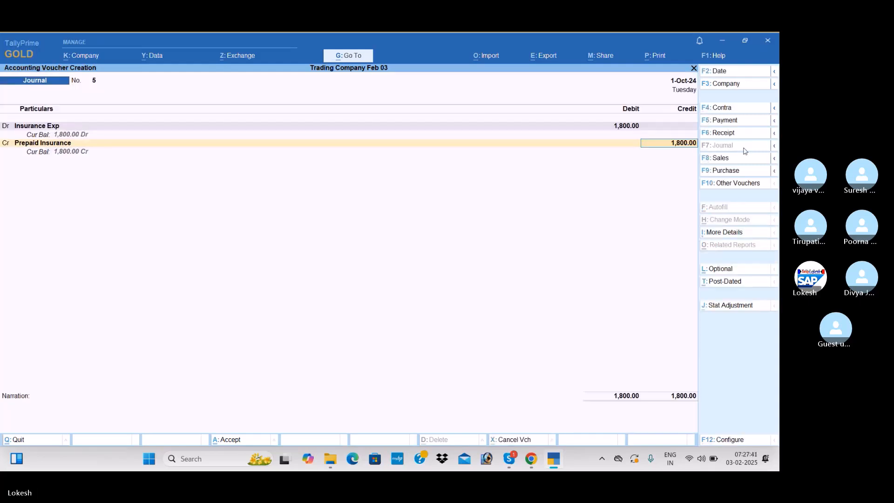
Credit Prepaid Insurance with 1,800 and save the insurance journal
{"action": "key", "text": "Return"}
Debit the Drawings ledger with 53,000 in the sixth journal voucher
{"action": "key", "text": "Return"}
{"action": "key", "text": "Return"}
{"action": "type", "text": "dr"}
{"action": "key", "text": "Return"}
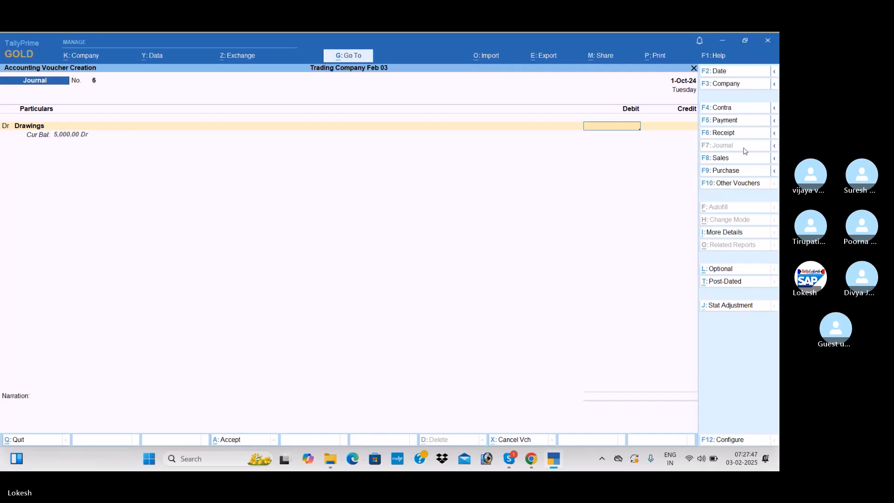
{"action": "type", "text": "53000"}
{"action": "key", "text": "Return"}
Credit the Capital ledger with 53,000 and save the drawings journal
{"action": "key", "text": "Return"}
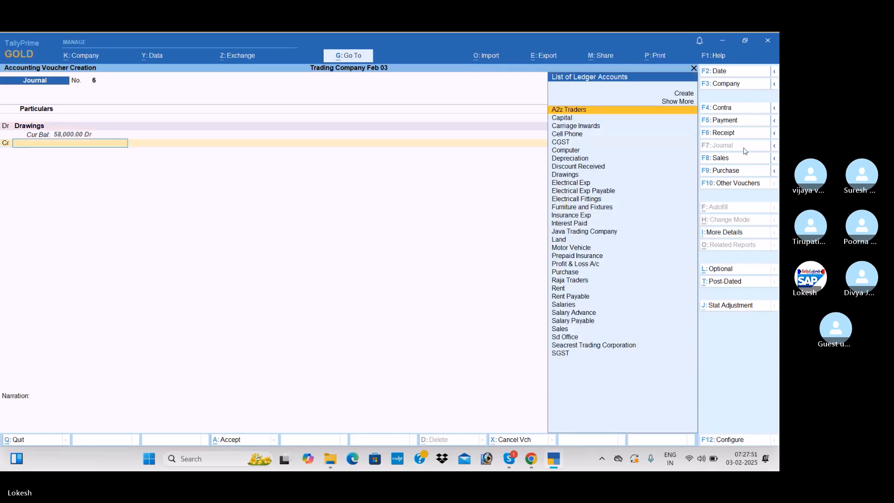
{"action": "key", "text": "Down"}
{"action": "key", "text": "Return"}
{"action": "key", "text": "Return"}
{"action": "key", "text": "Return"}
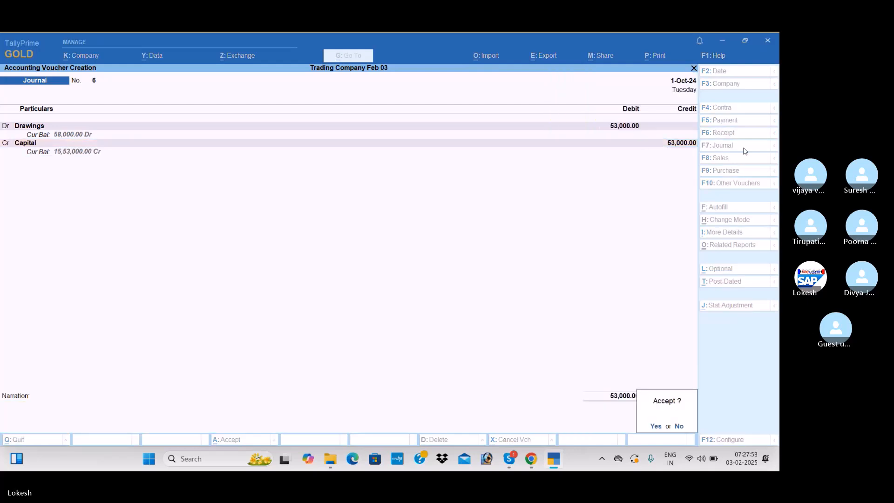
{"action": "key", "text": "Return"}
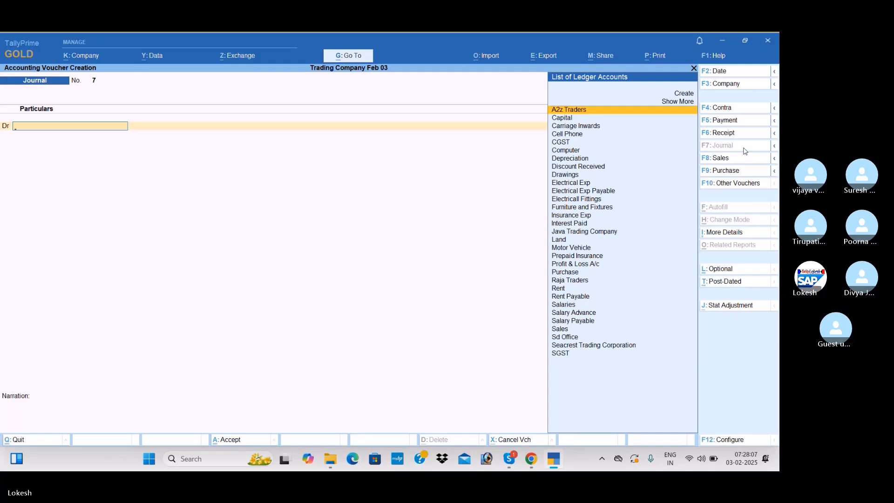
Debit the Profit & Loss A/c with 23,467.24 in the seventh journal voucher
{"action": "type", "text": "Pr"}
{"action": "key", "text": "Down"}
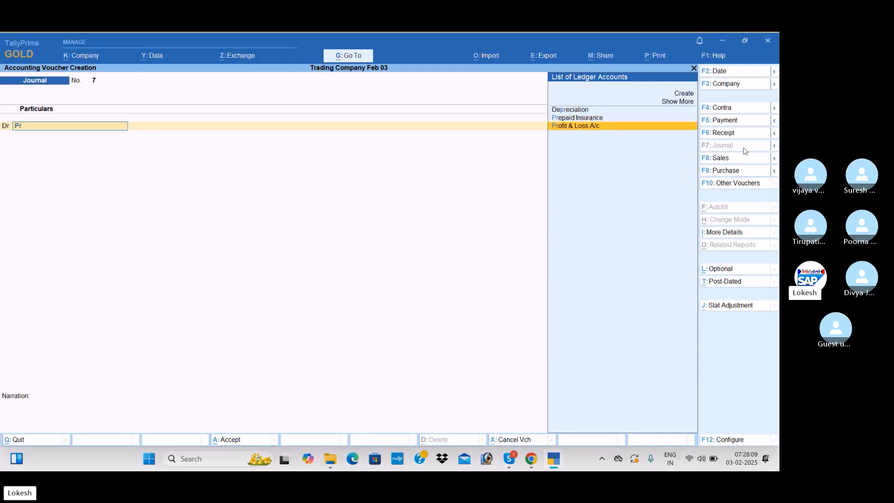
{"action": "key", "text": "Return"}
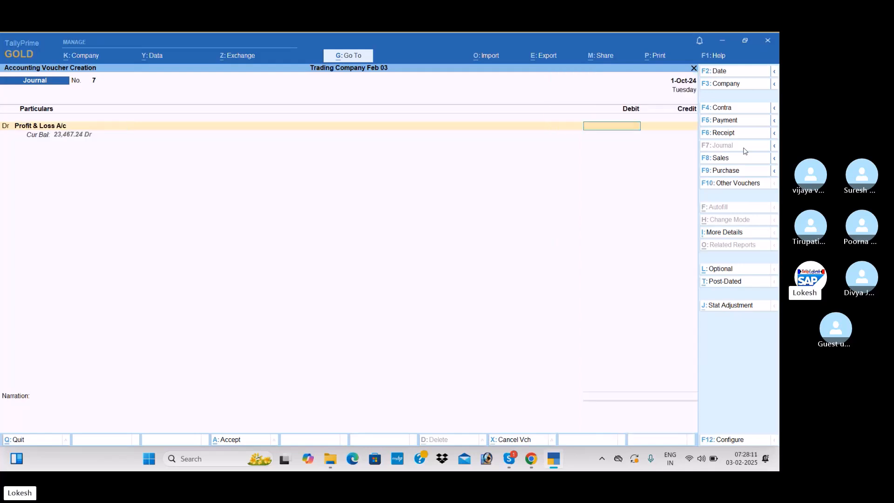
{"action": "type", "text": "23467"}
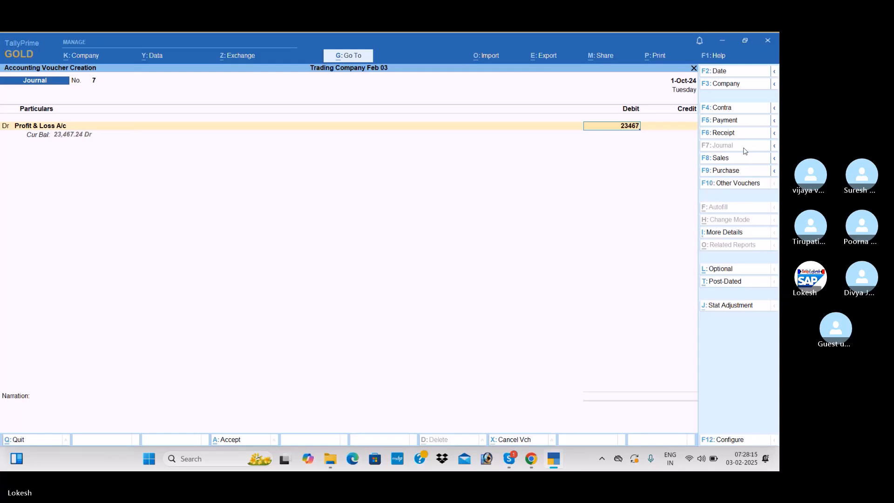
{"action": "type", "text": "."}
{"action": "type", "text": "2"}
{"action": "type", "text": "4"}
{"action": "key", "text": "Return"}
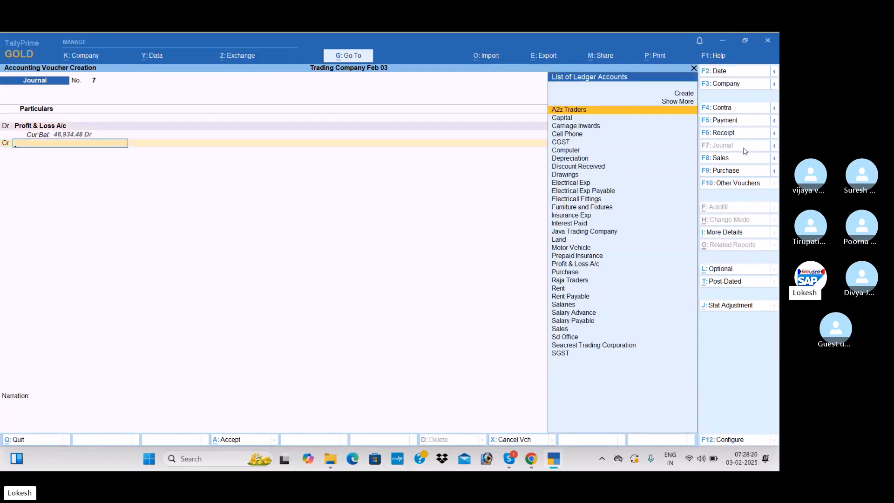
Credit the Capital ledger with 23,467.24 and save the profit transfer journal
{"action": "type", "text": "ca"}
{"action": "key", "text": "Return"}
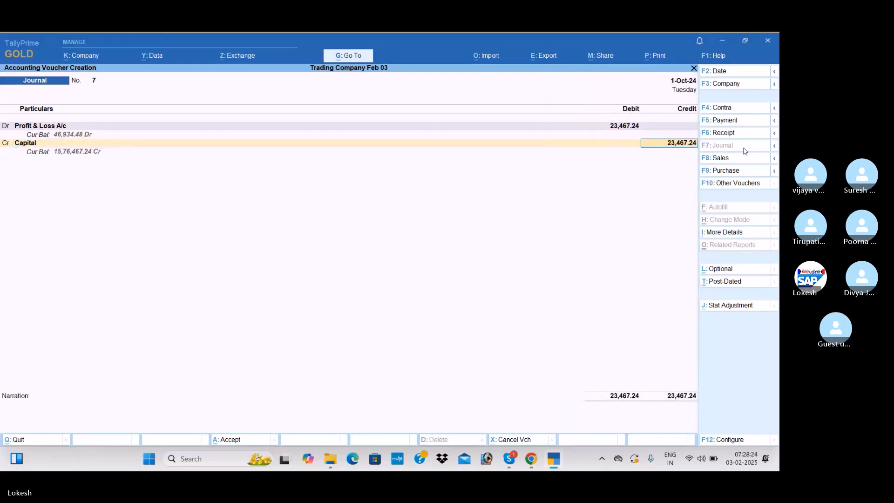
{"action": "key", "text": "Return"}
{"action": "key", "text": "Return"}
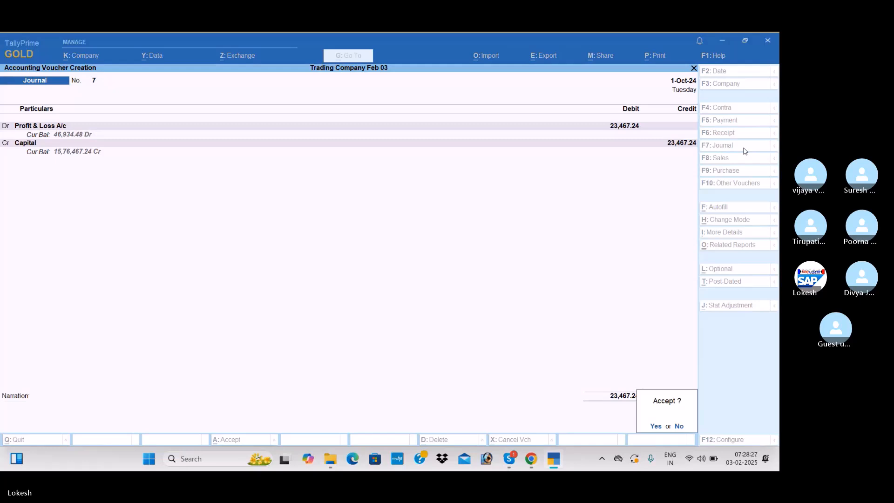
{"action": "key", "text": "Return"}
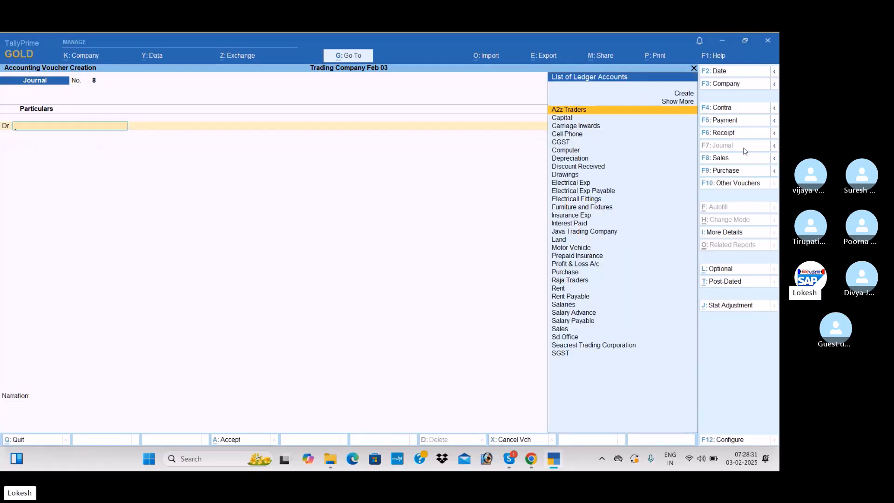
Leave voucher entry and review the Balance Sheet in detailed view
{"action": "key", "text": "Escape"}
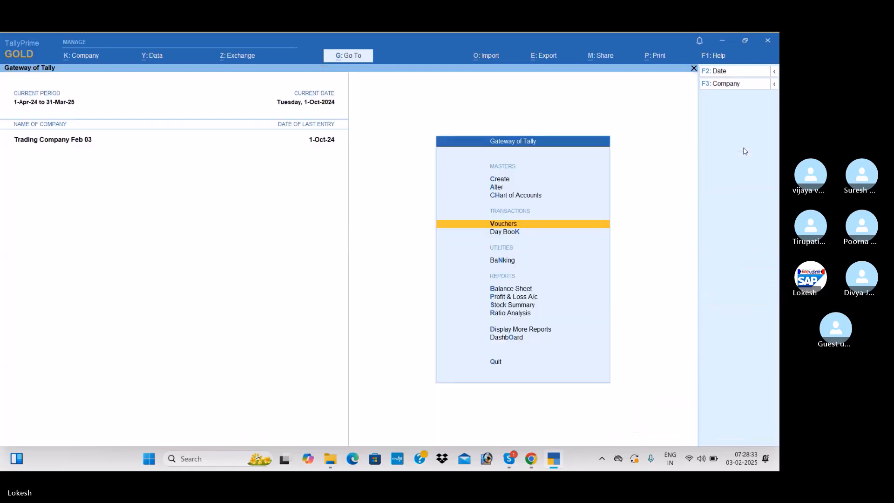
{"action": "key", "text": "Down"}
{"action": "key", "text": "Down"}
{"action": "key", "text": "Down"}
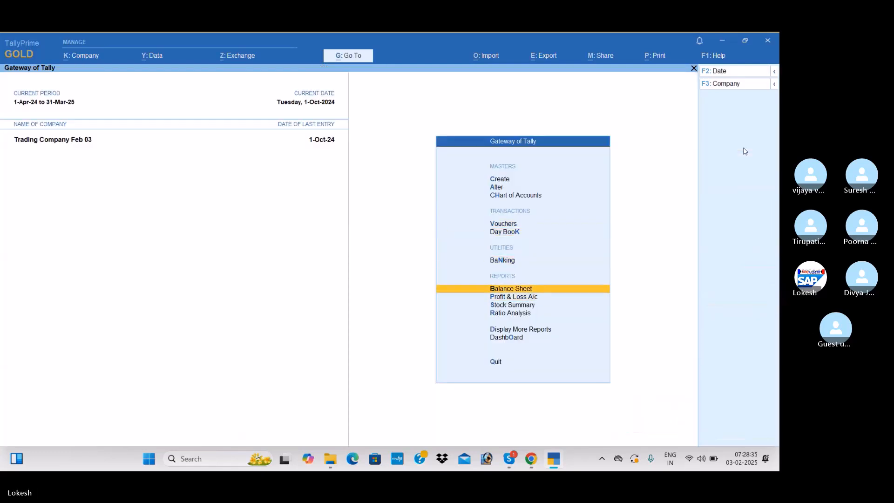
{"action": "key", "text": "Return"}
{"action": "key", "text": "alt+F5"}
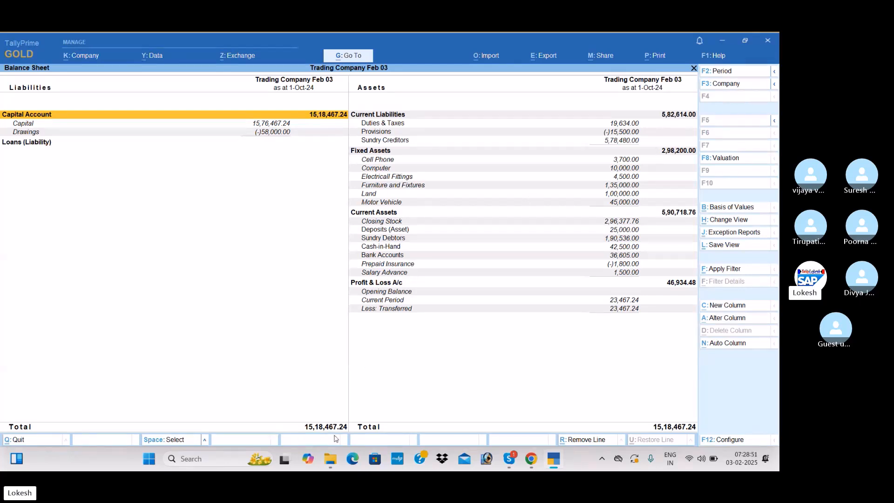
{"action": "key", "text": "Escape"}
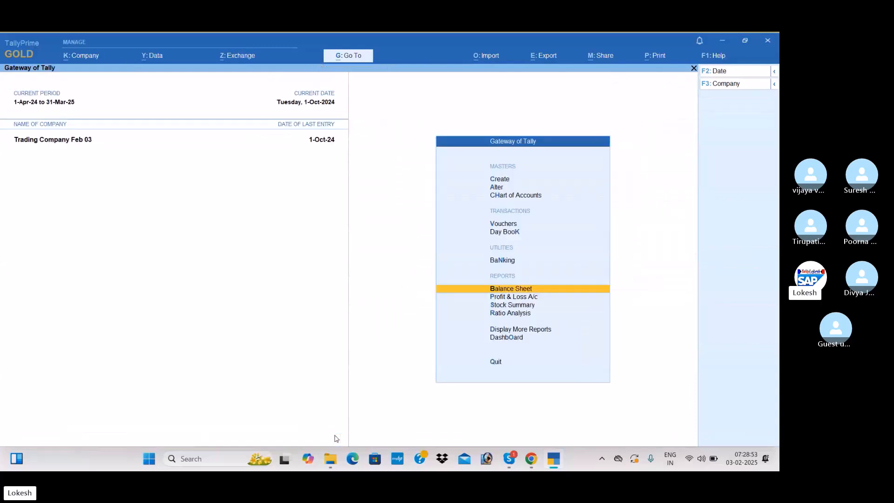
Split the data of Trading Company Feb 03 from 1-Apr-25
{"action": "left_click", "coordinate": [153, 55]}
{"action": "key", "text": "Return"}
{"action": "key", "text": "Down"}
{"action": "key", "text": "Return"}
{"action": "key", "text": "Return"}
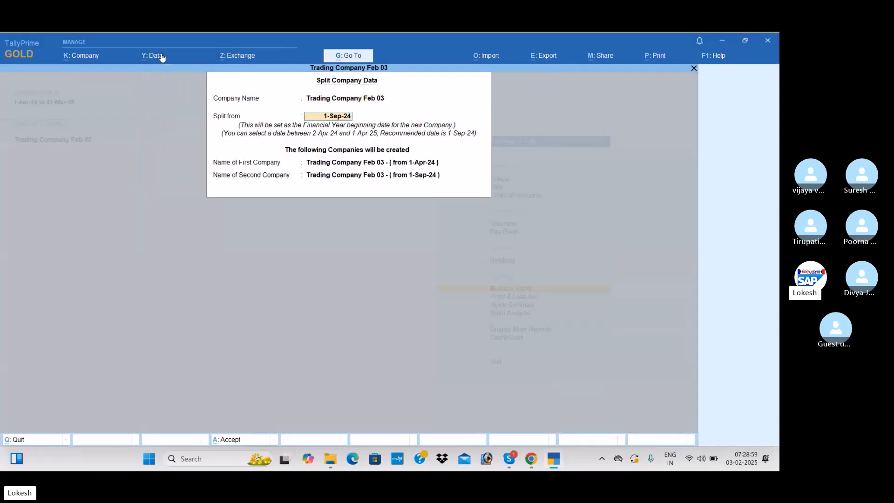
{"action": "type", "text": "1-4-25"}
{"action": "key", "text": "Return"}
{"action": "key", "text": "Return"}
{"action": "key", "text": "Return"}
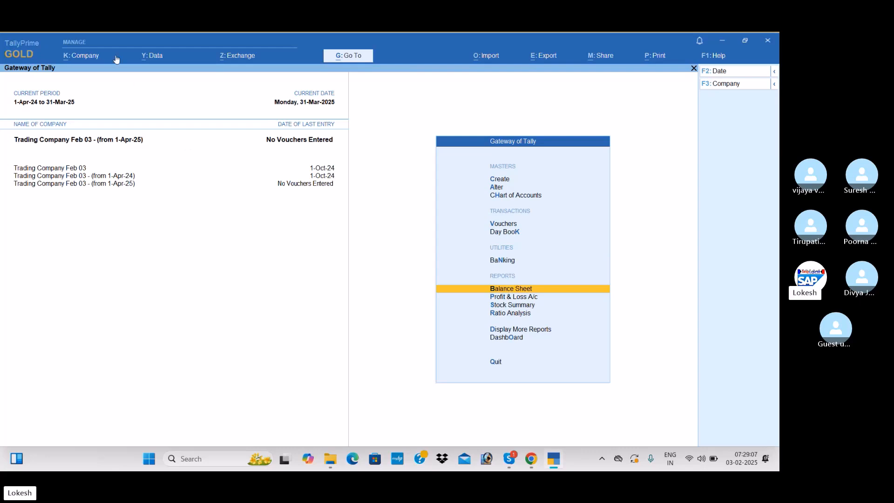
Delete the split company Trading Company Feb 03 - (from 1-Apr-24)
{"action": "left_click", "coordinate": [91, 58]}
{"action": "key", "text": "Down"}
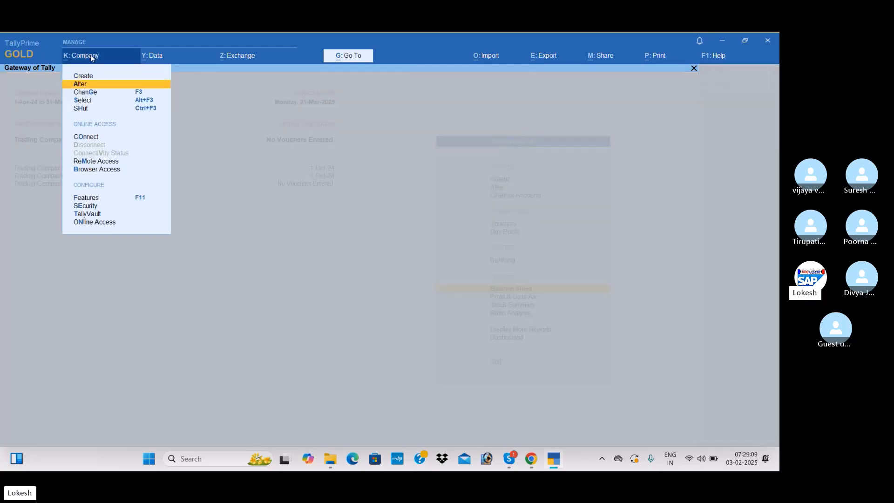
{"action": "key", "text": "Return"}
{"action": "key", "text": "Return"}
{"action": "key", "text": "alt+d"}
{"action": "key", "text": "y"}
{"action": "key", "text": "y"}
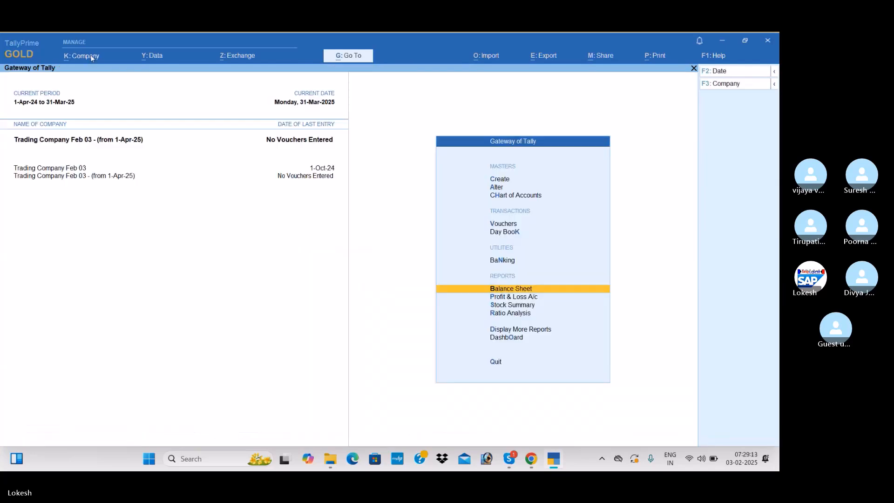
Rename the original company and its mailing name as Trading Company Feb 03 (24-25)
{"action": "left_click", "coordinate": [91, 58]}
{"action": "key", "text": "Down"}
{"action": "key", "text": "Return"}
{"action": "key", "text": "Up"}
{"action": "key", "text": "Return"}
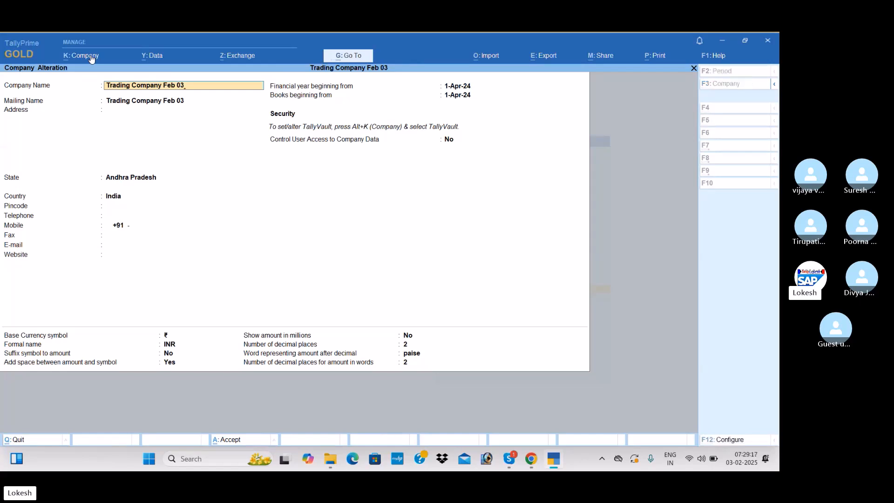
{"action": "type", "text": "(24-25"}
{"action": "key", "text": "Return"}
{"action": "key", "text": "Return"}
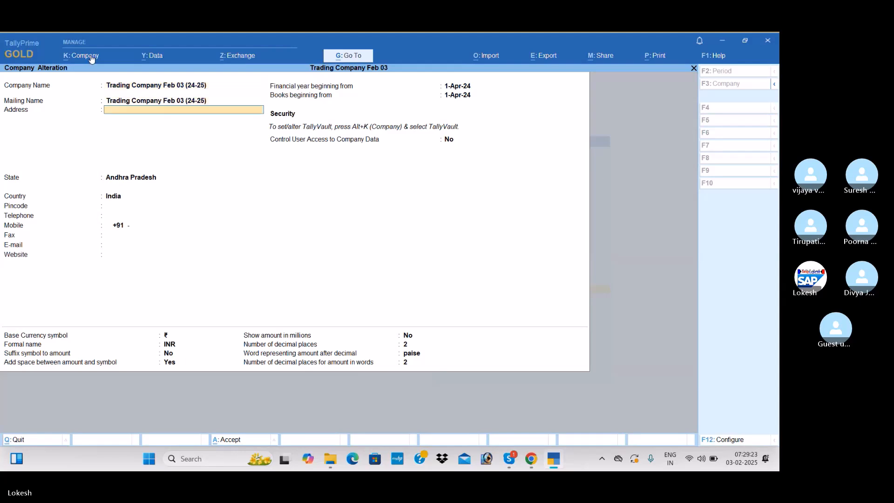
{"action": "key", "text": "ctrl+a"}
Rename the split company Trading Company Feb 03 - (from 1-Apr-25) as Trading Company Feb 03 (25-26) and leave company alteration
{"action": "key", "text": "Down"}
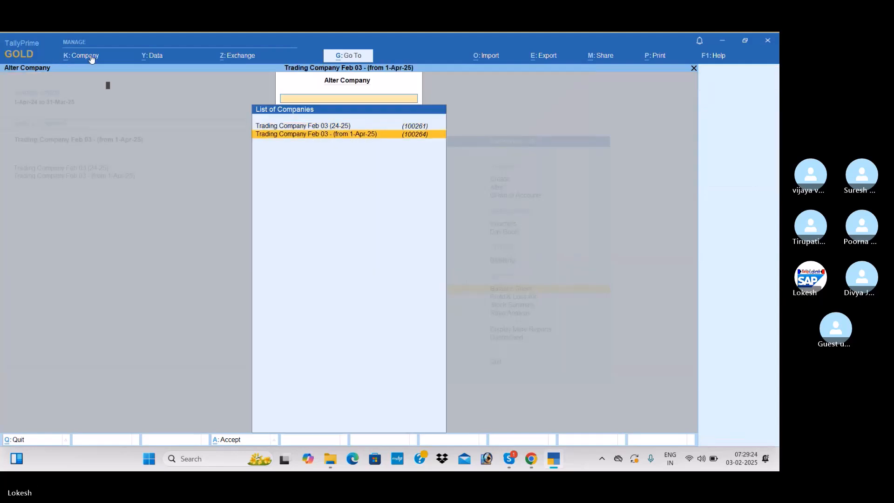
{"action": "key", "text": "Return"}
{"action": "key", "text": "alt"}
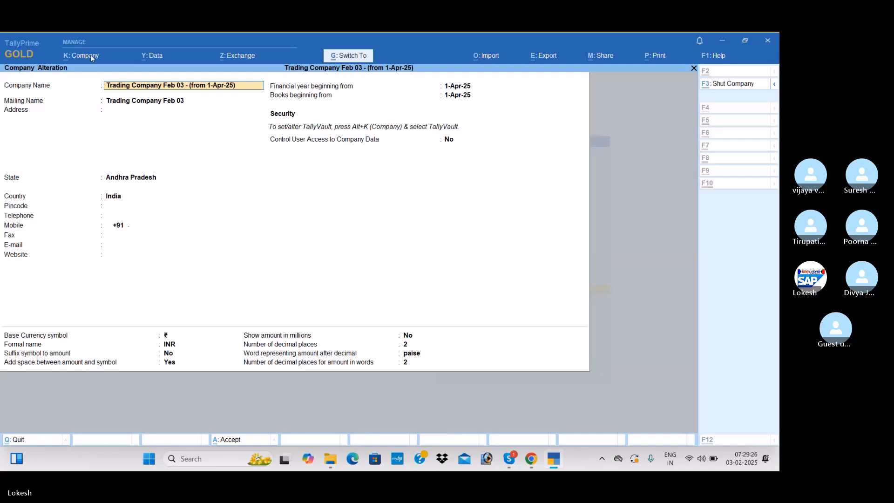
{"action": "key", "text": "BackSpace"}
{"action": "key", "text": "BackSpace"}
{"action": "key", "text": "BackSpace"}
{"action": "key", "text": "BackSpace"}
{"action": "key", "text": "BackSpace"}
{"action": "key", "text": "BackSpace"}
{"action": "key", "text": "BackSpace"}
{"action": "key", "text": "BackSpace"}
{"action": "key", "text": "BackSpace"}
{"action": "key", "text": "BackSpace"}
{"action": "key", "text": "BackSpace"}
{"action": "key", "text": "BackSpace"}
{"action": "key", "text": "BackSpace"}
{"action": "key", "text": "BackSpace"}
{"action": "key", "text": "BackSpace"}
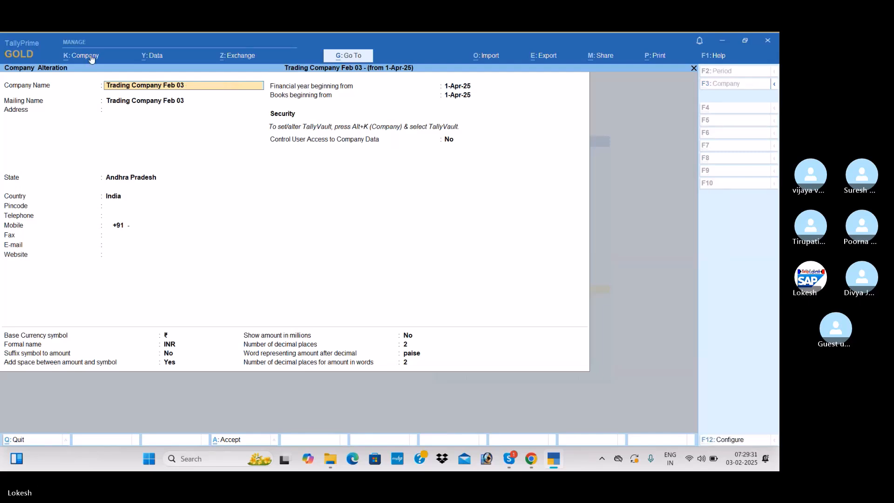
{"action": "type", "text": "(25-2"}
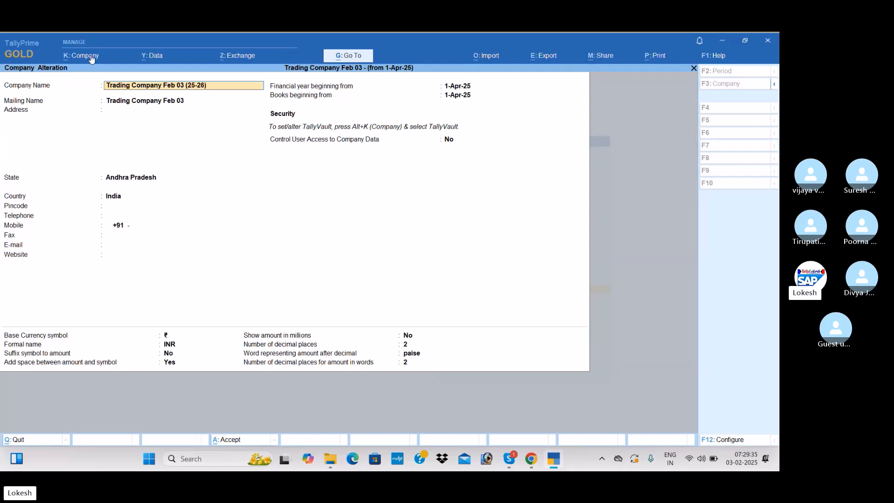
{"action": "type", "text": "6)"}
{"action": "key", "text": "Return"}
{"action": "key", "text": "ctrl+a"}
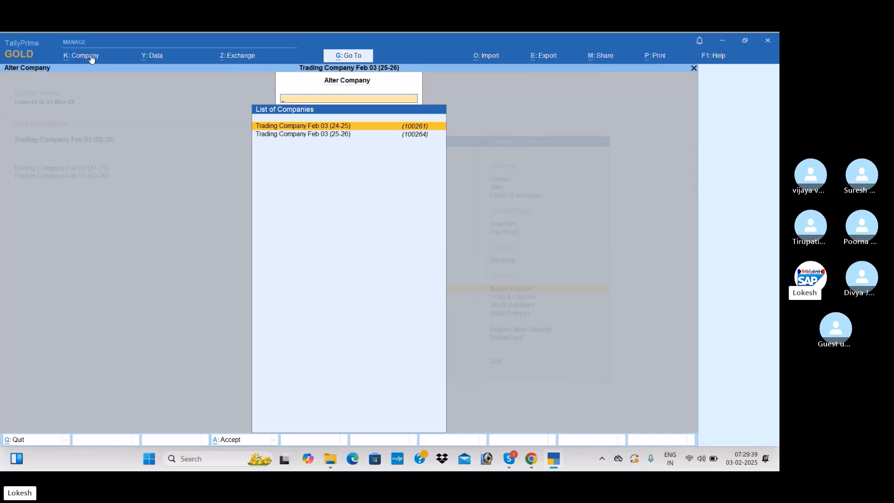
{"action": "key", "text": "Escape"}
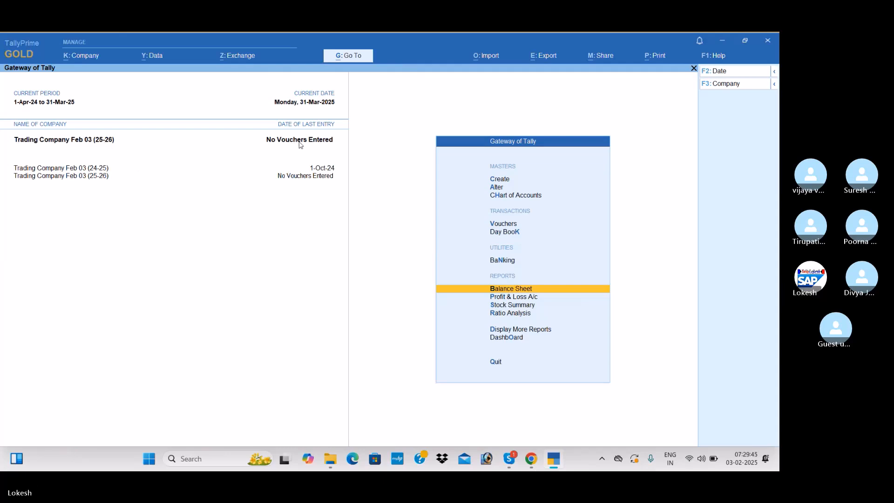
Review the Balance Sheet of Trading Company Feb 03 (25-26)
{"action": "key", "text": "Return"}
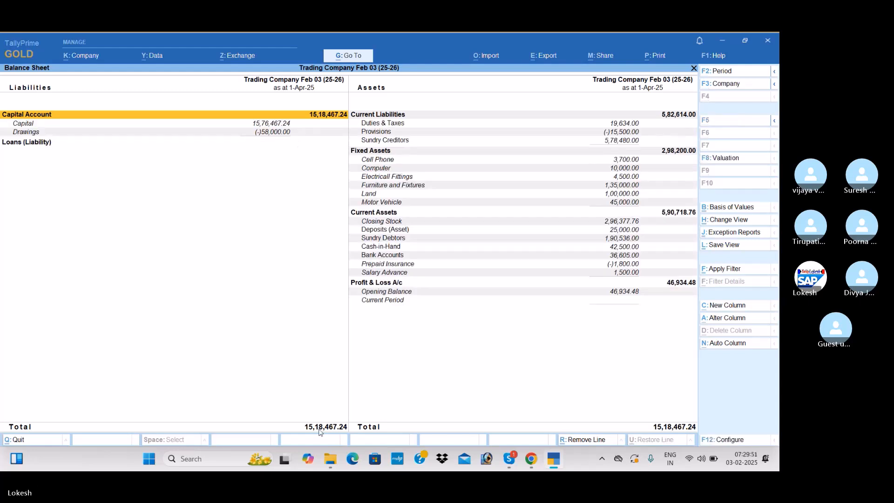
{"action": "key", "text": "Escape"}
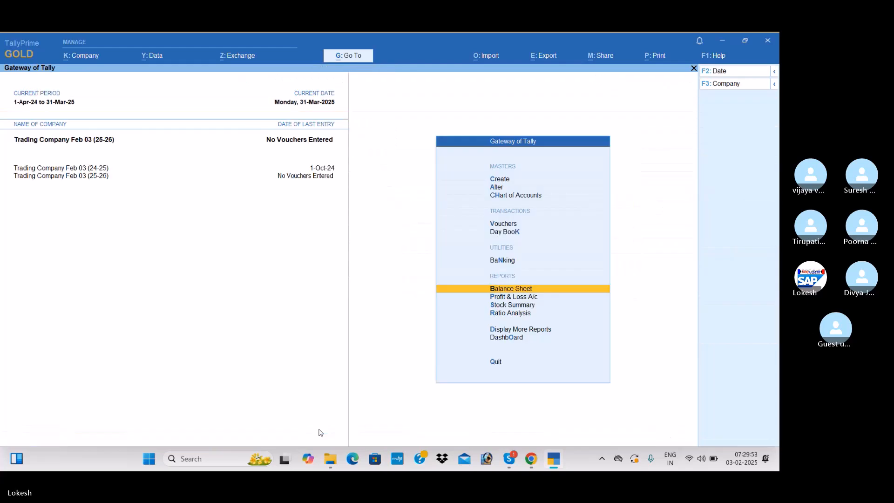
Change the current period of Trading Company Feb 03 (25-26) to 1-4-2025 through 31-3-2026
{"action": "key", "text": "Up"}
{"action": "key", "text": "Up"}
{"action": "key", "text": "Up"}
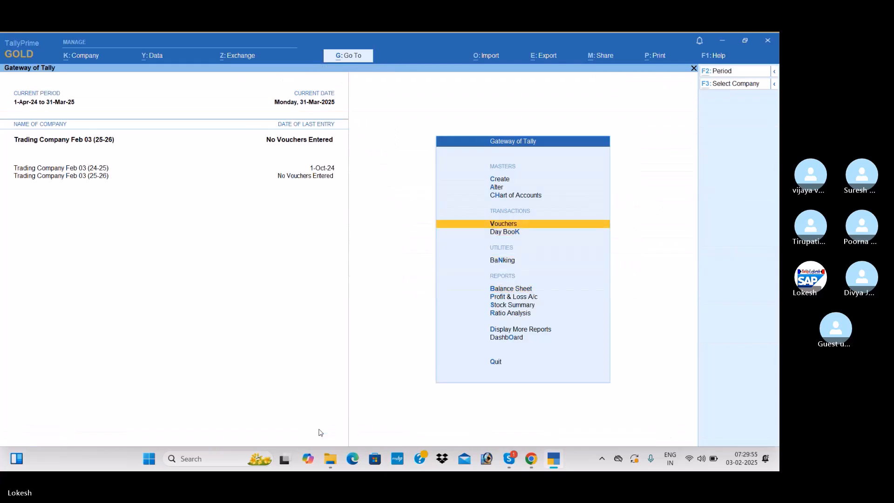
{"action": "key", "text": "alt+F2"}
{"action": "type", "text": "1-"}
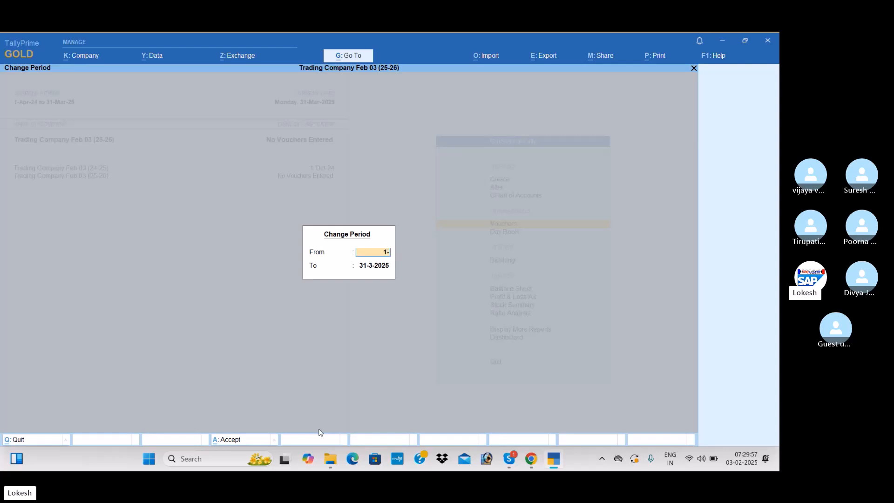
{"action": "type", "text": "4-26"}
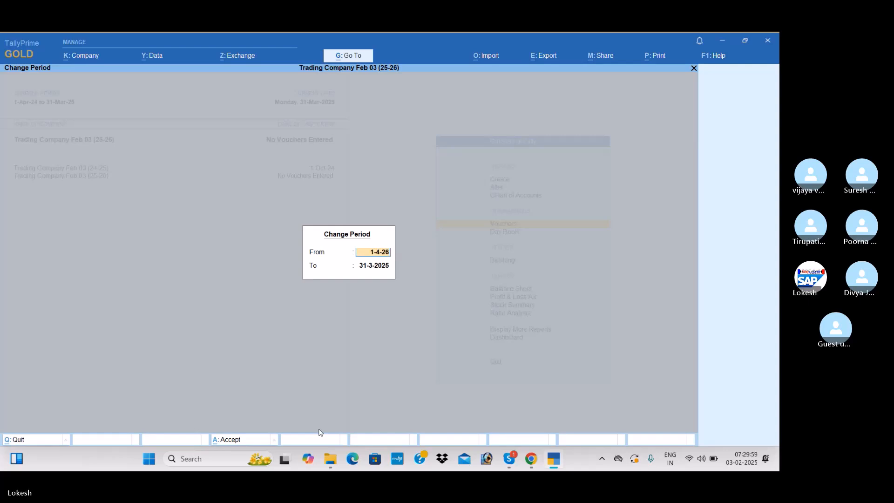
{"action": "key", "text": "Return"}
{"action": "type", "text": "31-3-"}
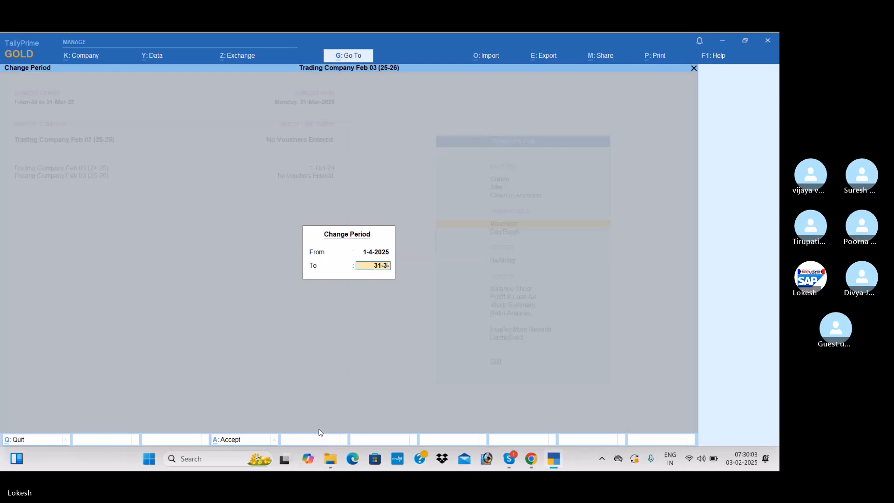
{"action": "type", "text": "26"}
{"action": "key", "text": "Return"}
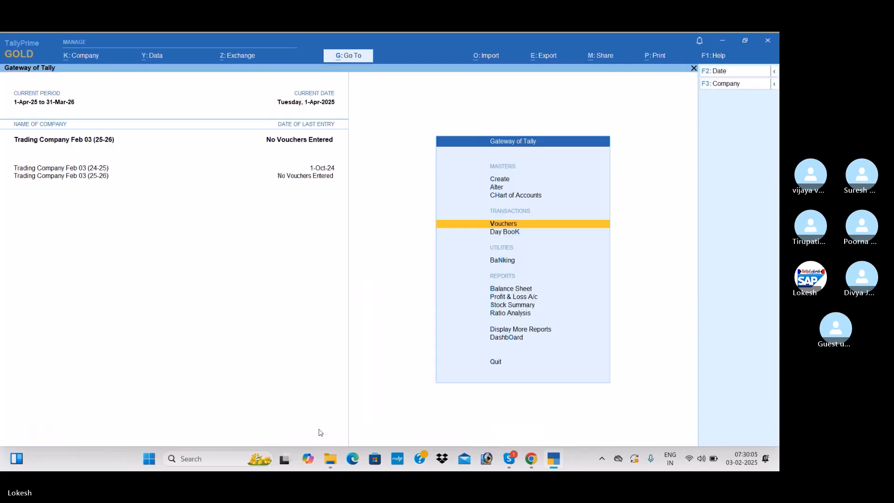
Start a new voucher dated 1-Apr-25 and debit Rent Payable with 3,500
{"action": "key", "text": "Return"}
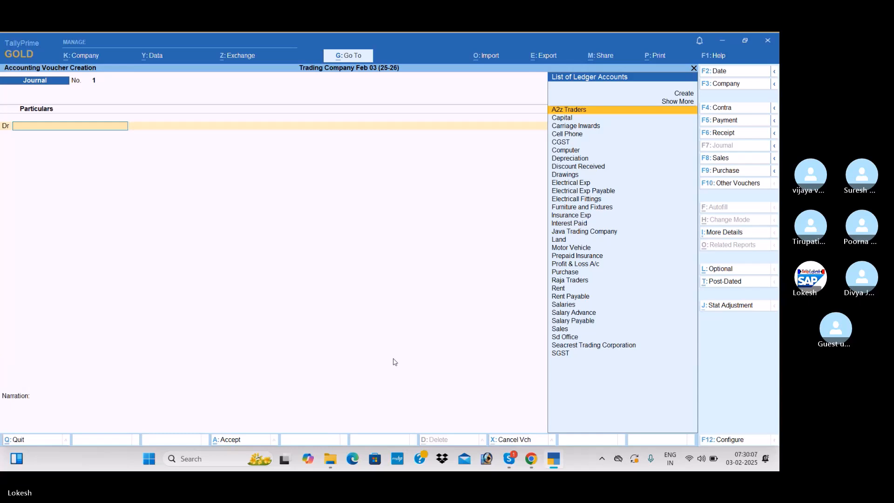
{"action": "type", "text": "Re"}
{"action": "key", "text": "Down"}
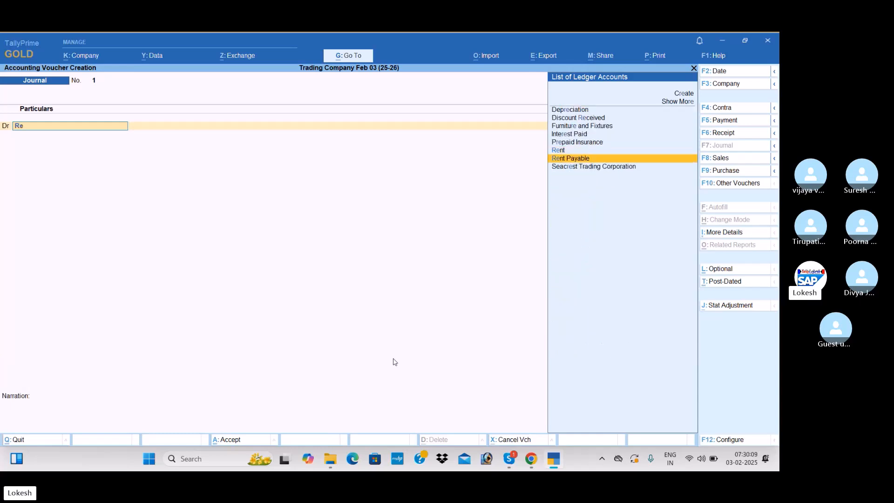
{"action": "key", "text": "Return"}
{"action": "type", "text": "3500"}
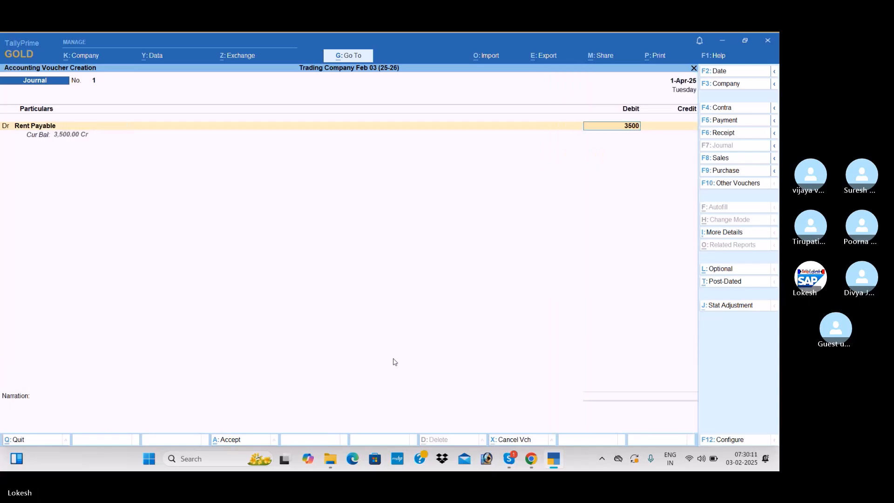
{"action": "key", "text": "Return"}
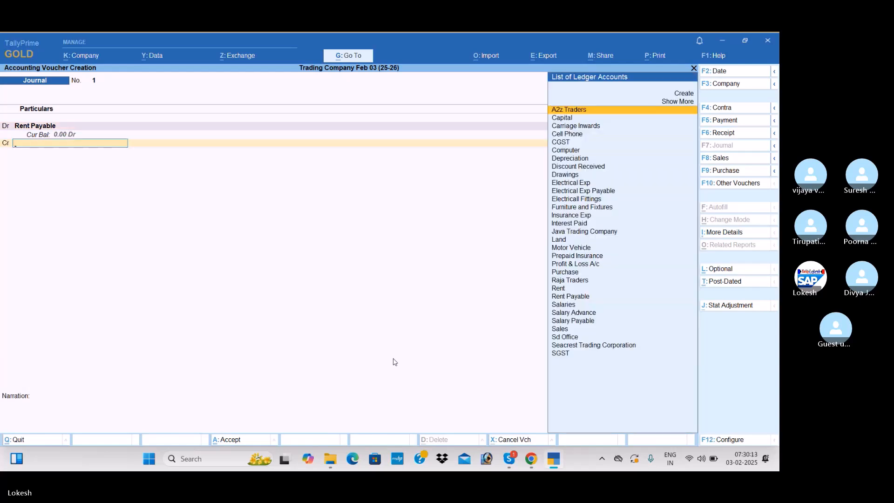
Convert the rent voucher to a Payment voucher, credit Cash with 3,500 and save it
{"action": "type", "text": "Ca"}
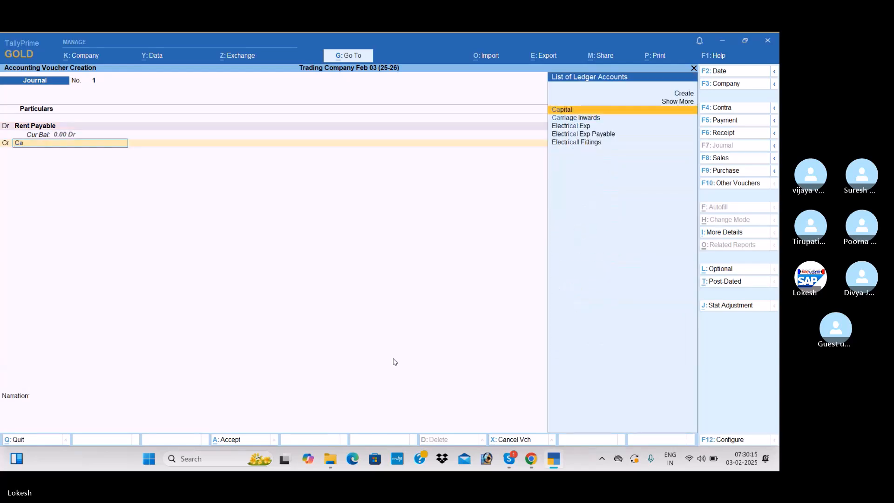
{"action": "key", "text": "BackSpace"}
{"action": "key", "text": "BackSpace"}
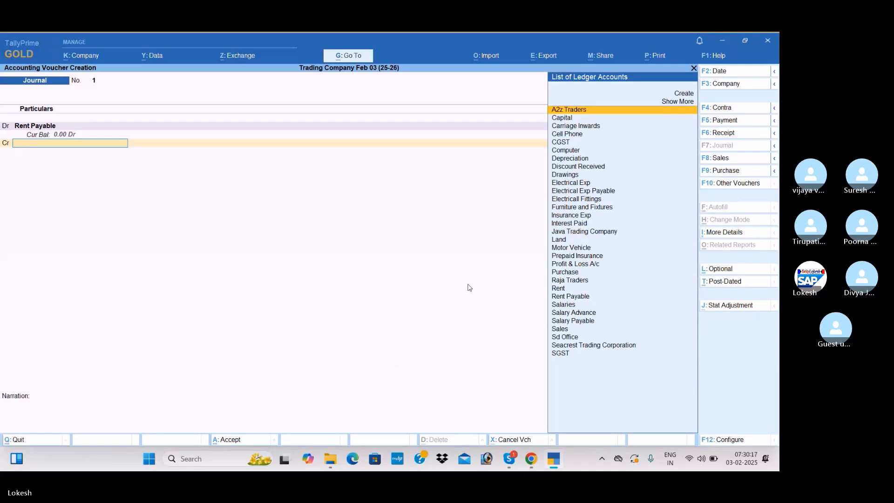
{"action": "left_click", "coordinate": [725, 120]}
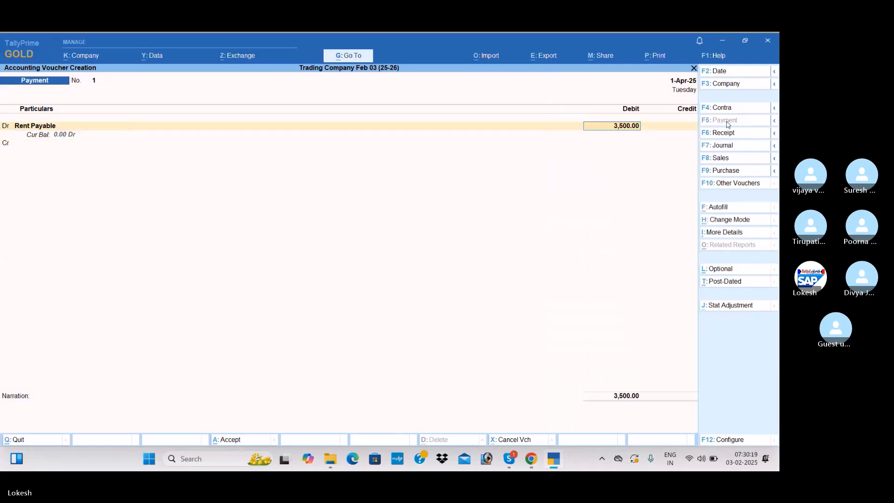
{"action": "type", "text": "Cas"}
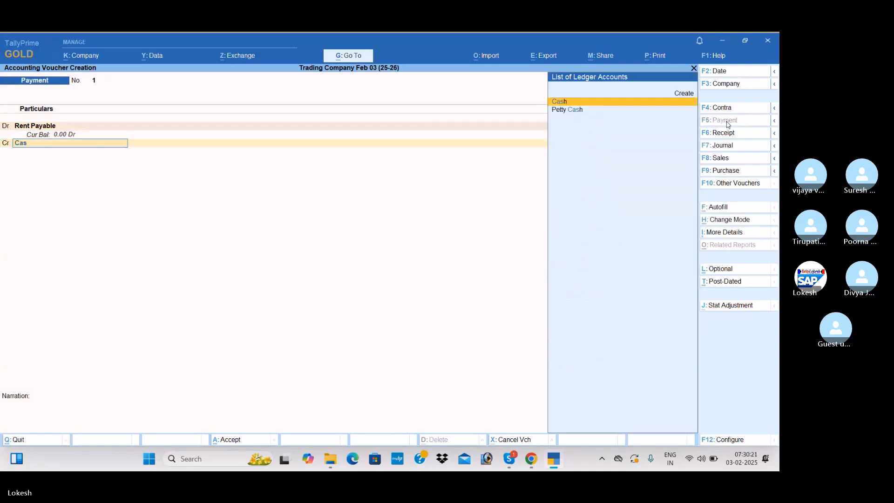
{"action": "key", "text": "Return"}
{"action": "key", "text": "Return"}
{"action": "key", "text": "Return"}
{"action": "key", "text": "Return"}
Record a Payment voucher debiting Electrical Exp Payable and crediting Cash with 500
{"action": "type", "text": "El"}
{"action": "key", "text": "Down"}
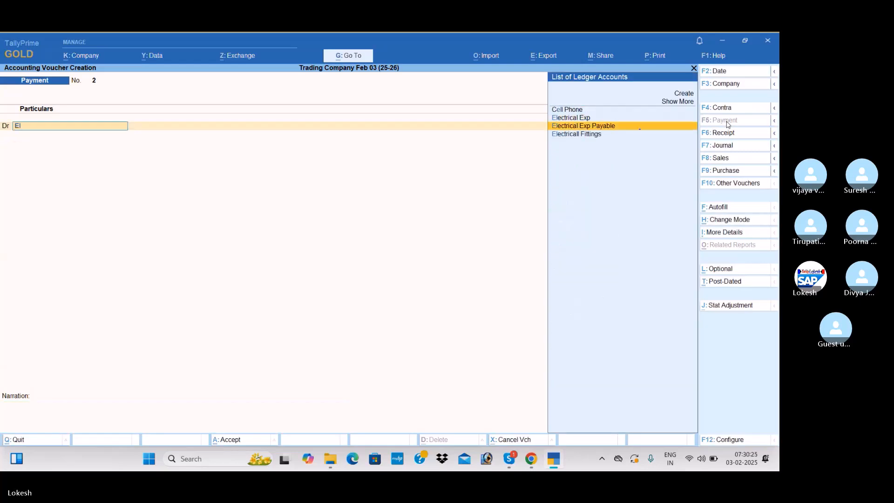
{"action": "key", "text": "Return"}
{"action": "type", "text": "500"}
{"action": "key", "text": "Return"}
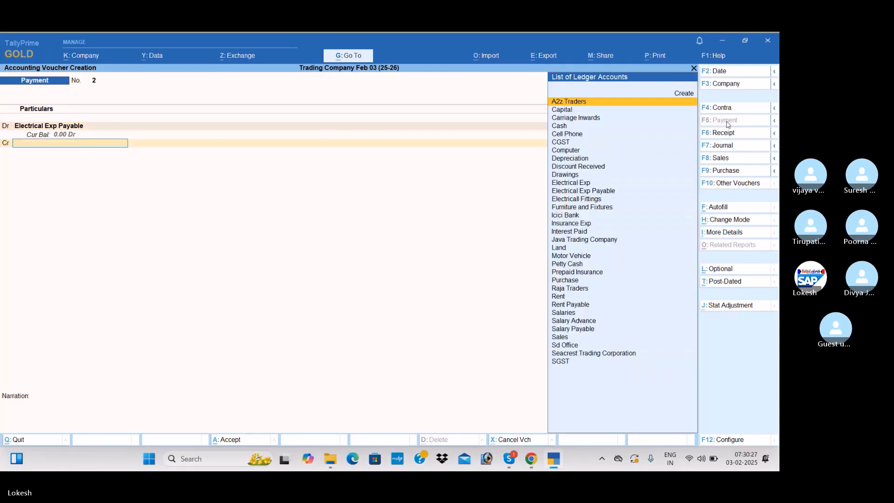
{"action": "key", "text": "Down"}
{"action": "key", "text": "Down"}
{"action": "key", "text": "Down"}
{"action": "key", "text": "Return"}
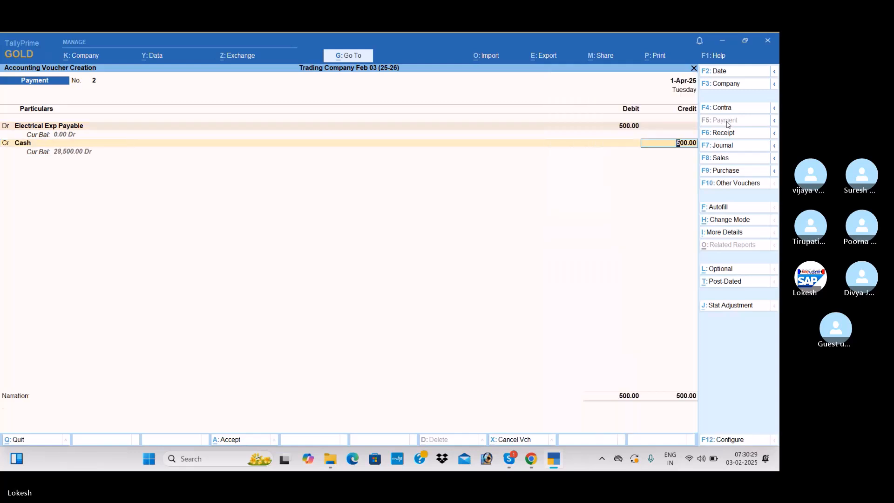
{"action": "key", "text": "Return"}
{"action": "key", "text": "Return"}
{"action": "key", "text": "Return"}
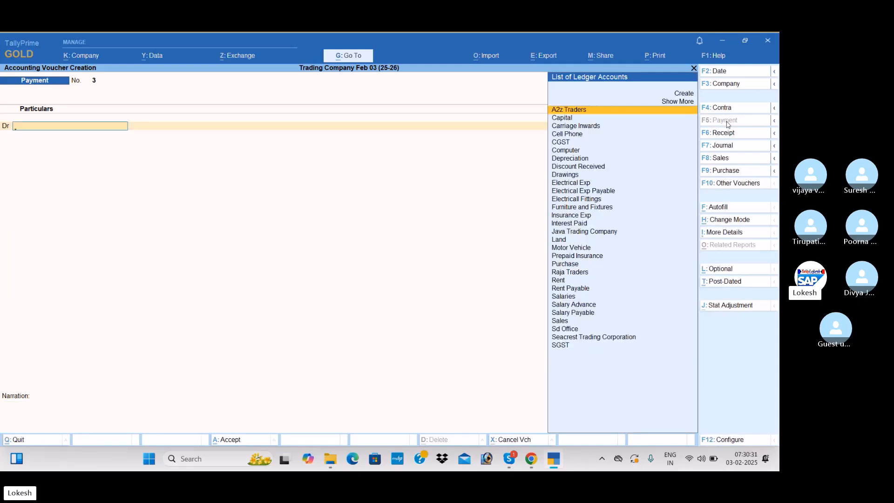
Leave voucher entry and switch to the Skype call window
{"action": "key", "text": "Escape"}
{"action": "key", "text": "y"}
{"action": "key", "text": "alt+Tab"}
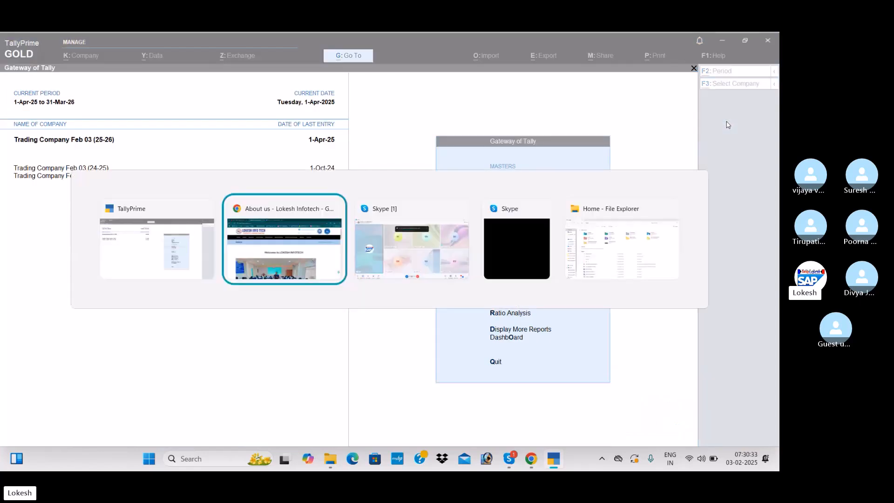
{"action": "key", "text": "alt+Tab"}
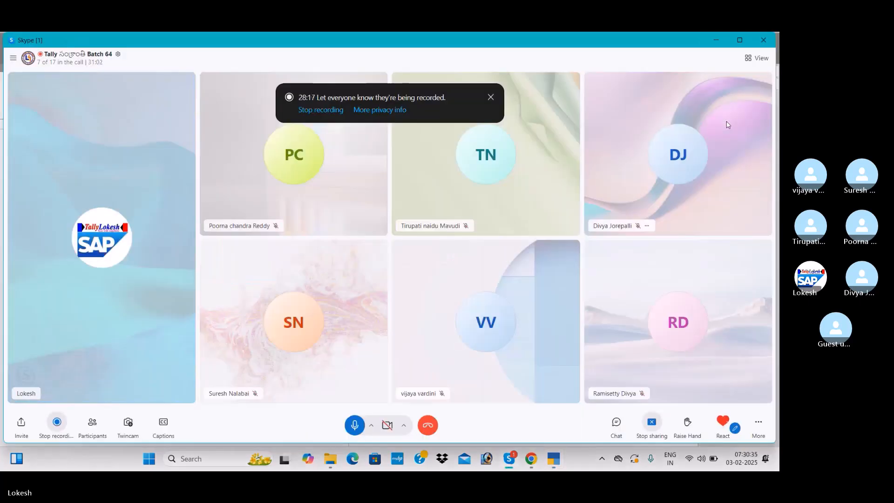